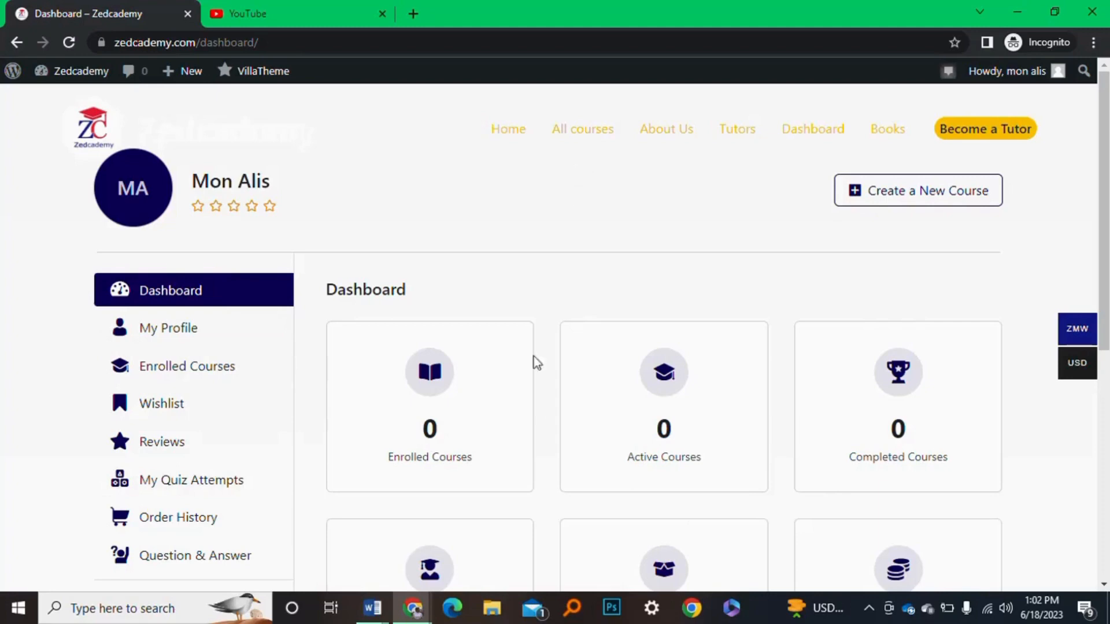
Start a new course with the instructor dashboard's Create a New Course button
scroll(547, 416, "down", 3)
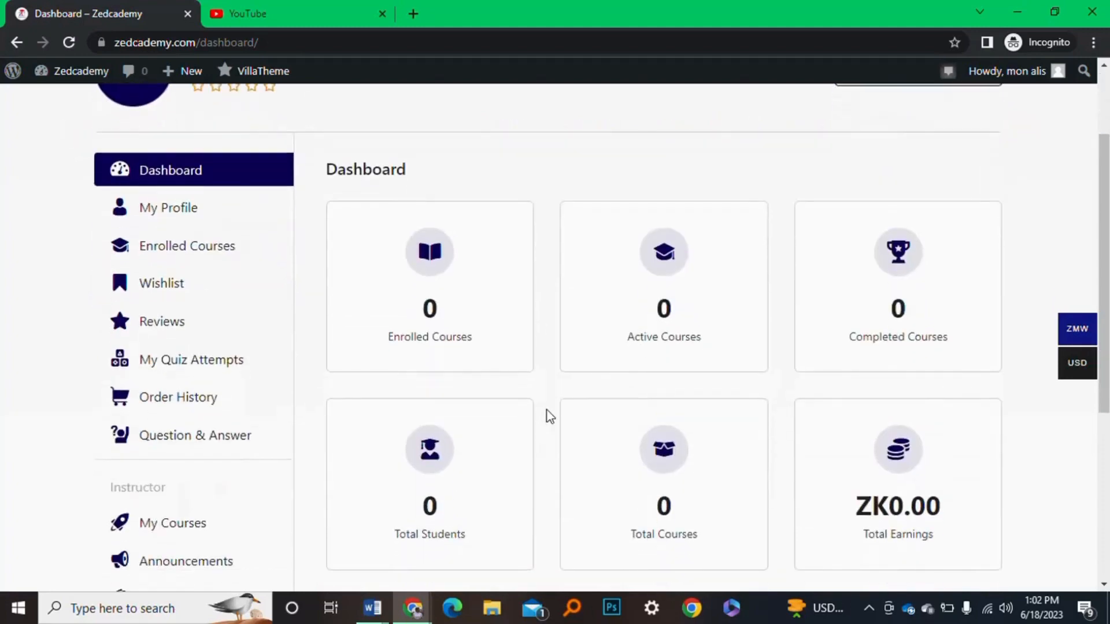
scroll(549, 416, "up", 4)
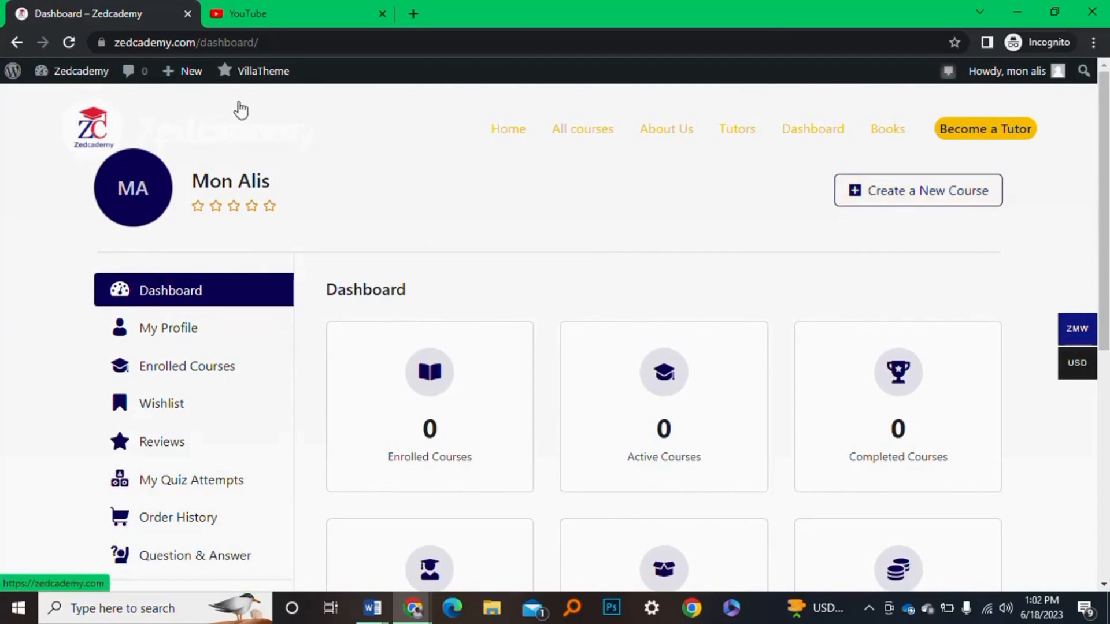
mouse_move(185, 80)
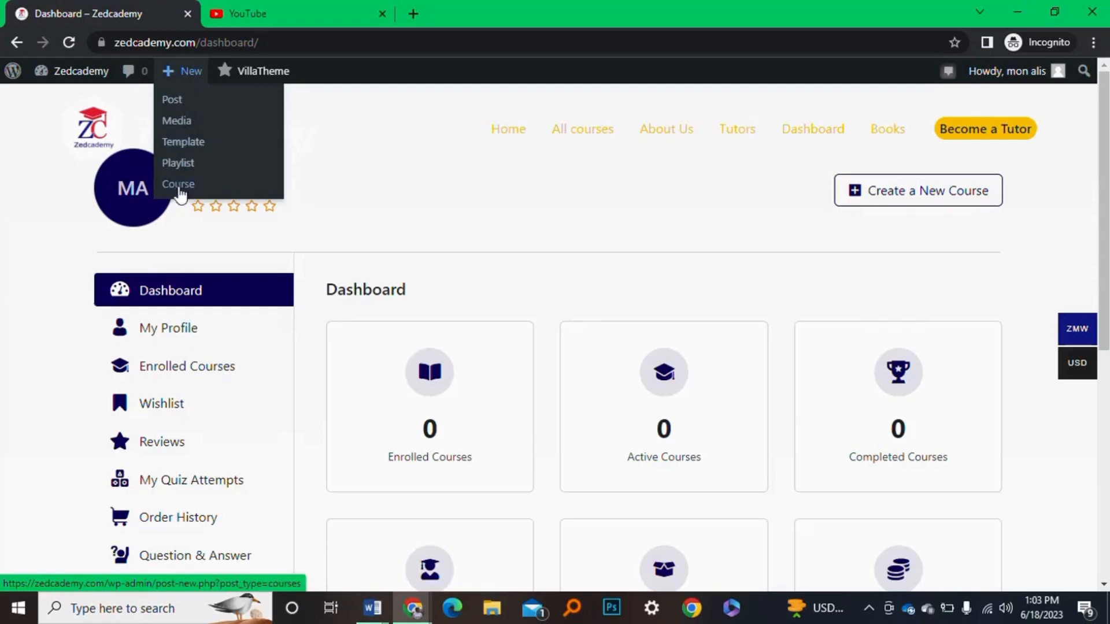
left_click(911, 204)
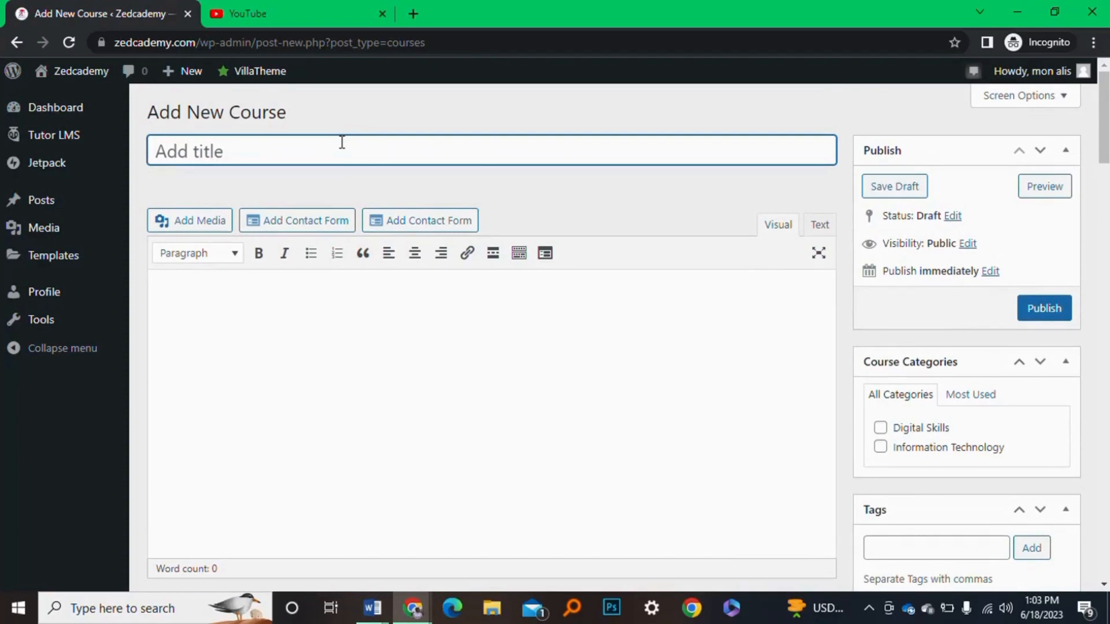
Title the course 'Trial 1' and describe it as 'Teaching New tutors how to upload a course'
type("Tria")
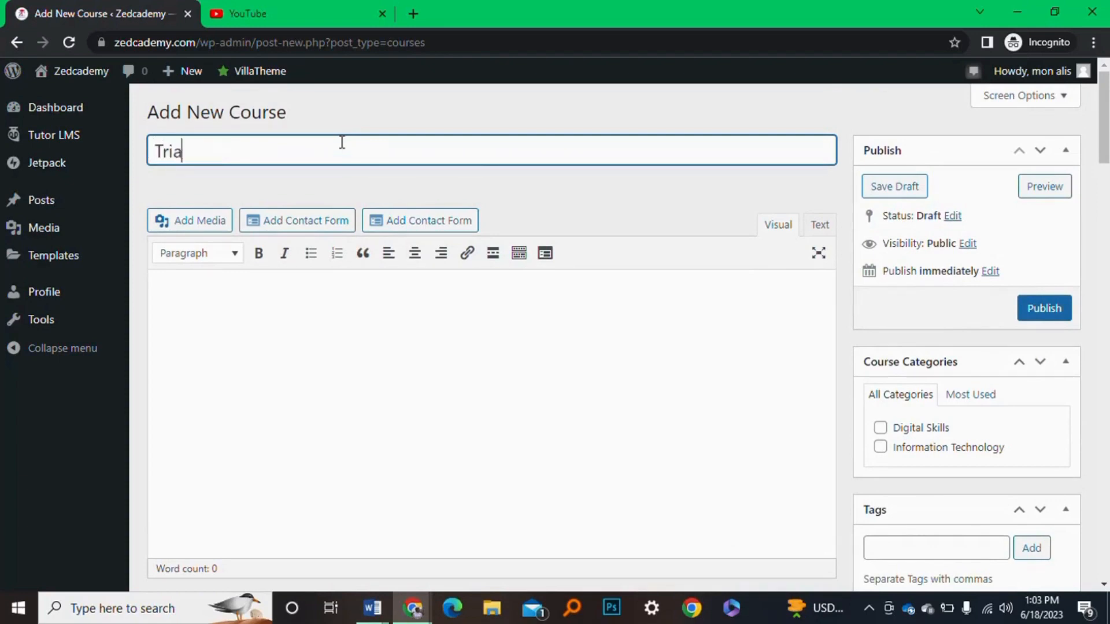
type("l 1")
left_click(381, 400)
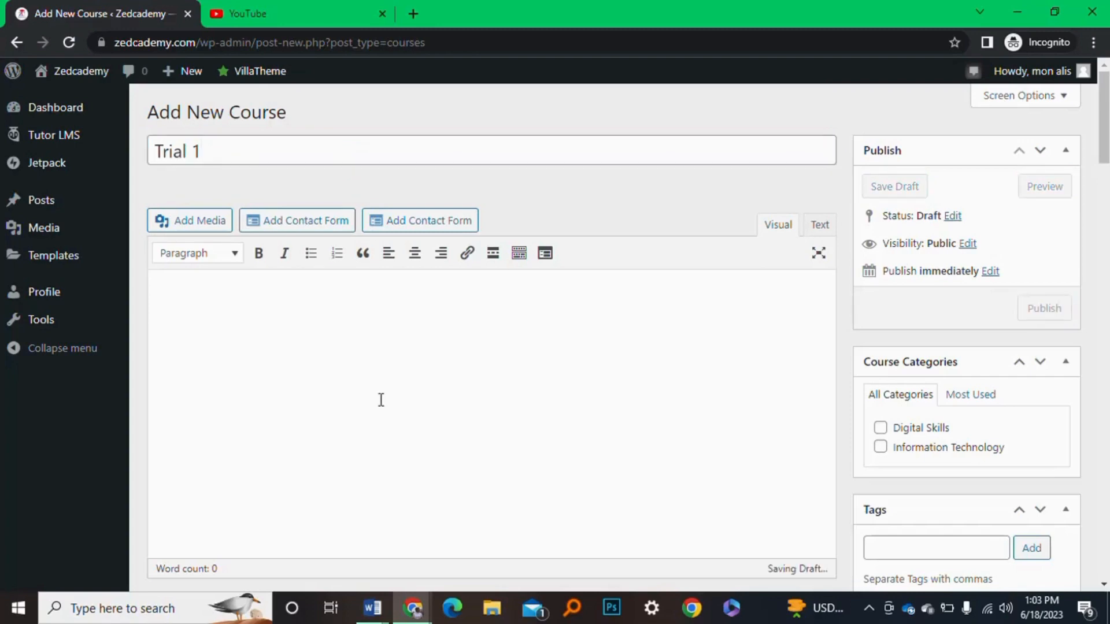
type("Teaching")
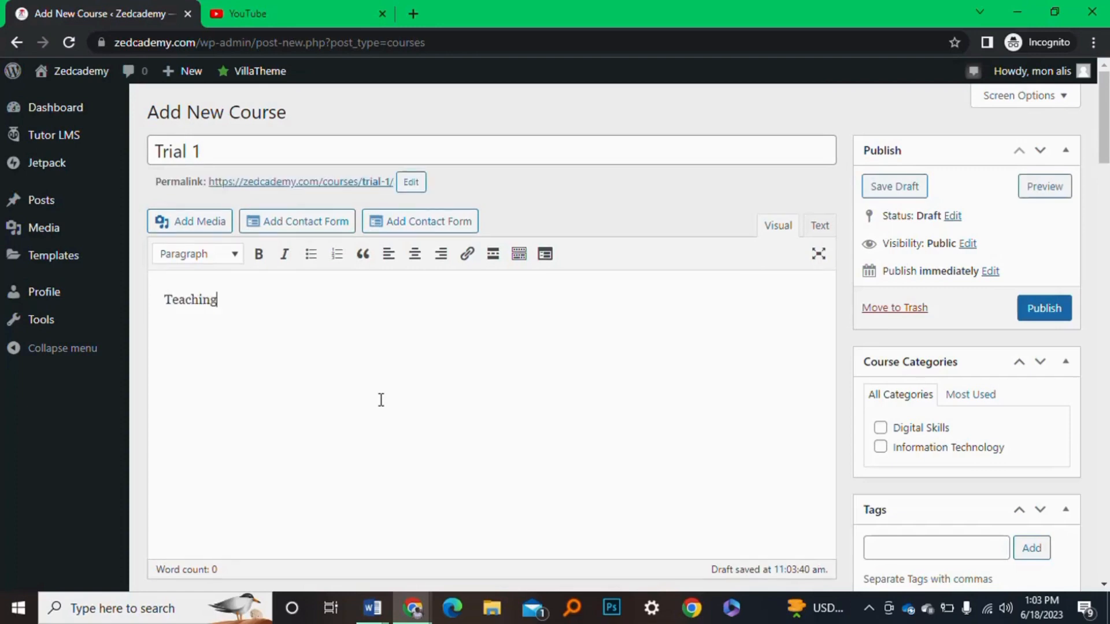
type(" New tutors how to ")
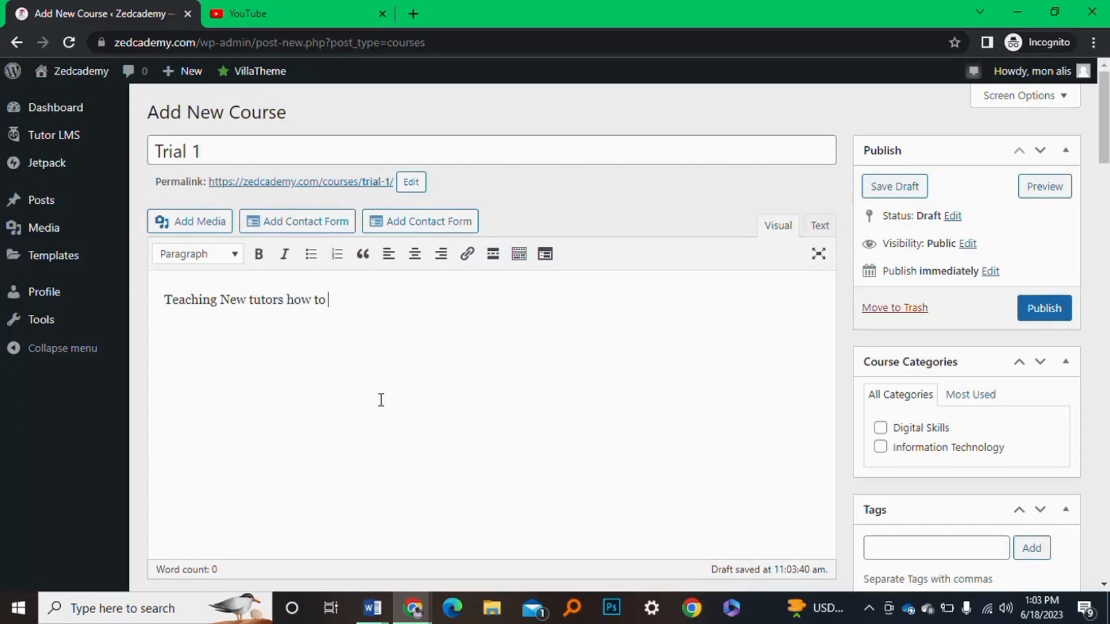
type("upload a course")
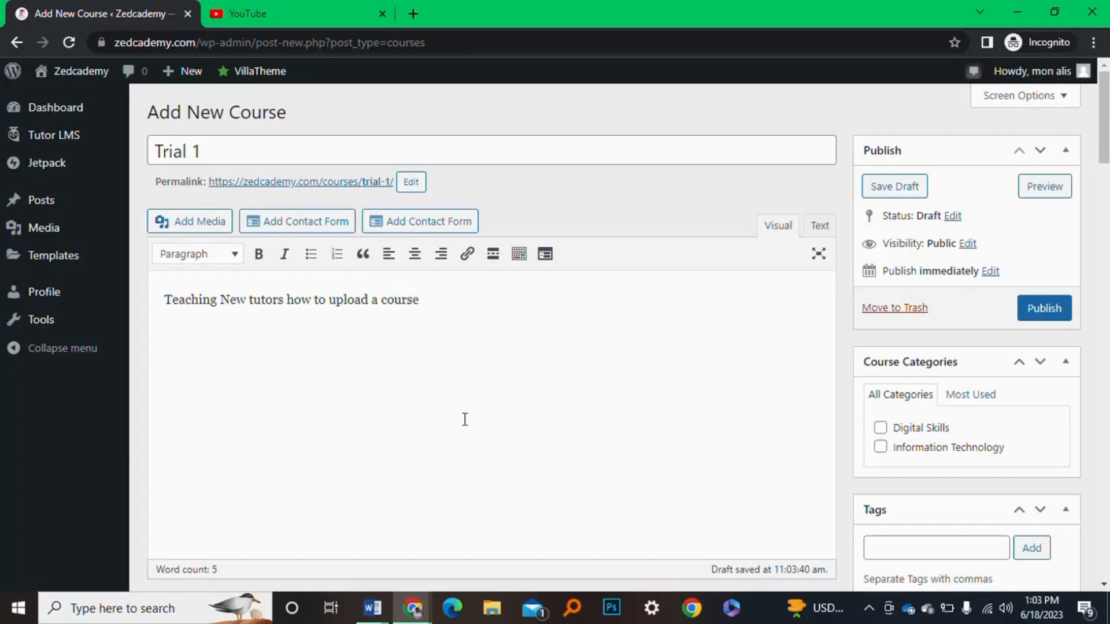
scroll(599, 414, "down", 2)
scroll(598, 411, "up", 2)
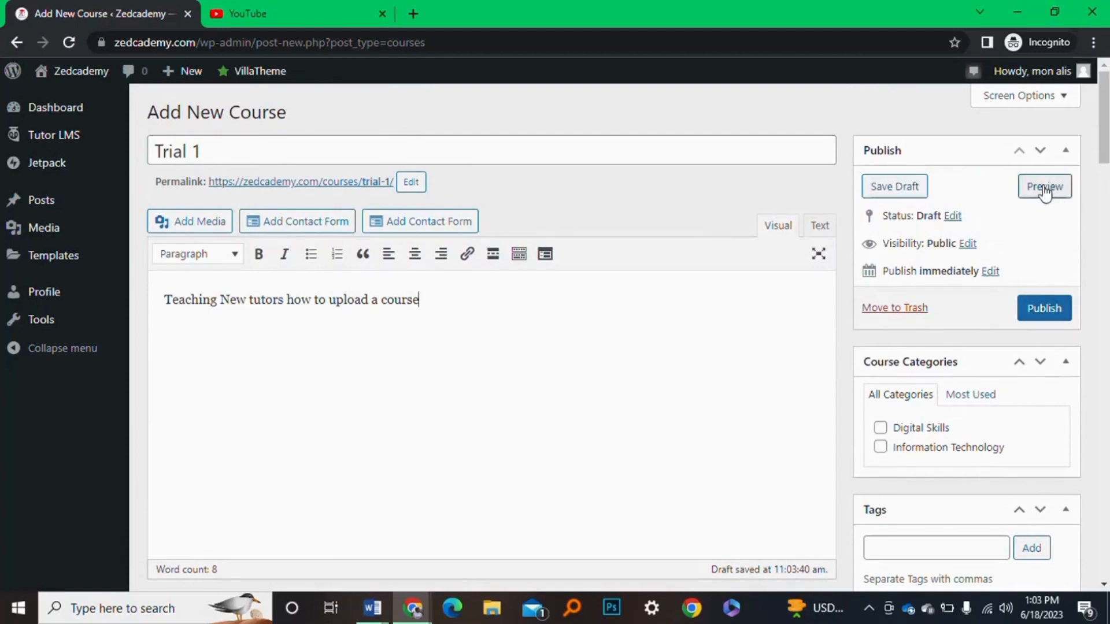
scroll(490, 369, "down", 2)
scroll(489, 368, "down", 2)
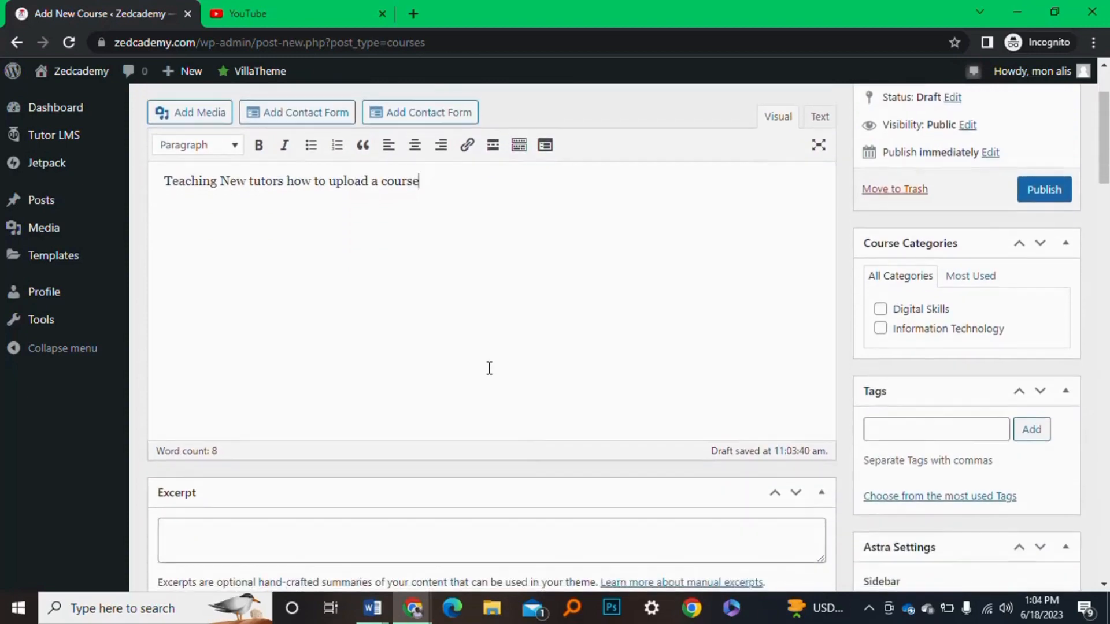
scroll(490, 368, "up", 3)
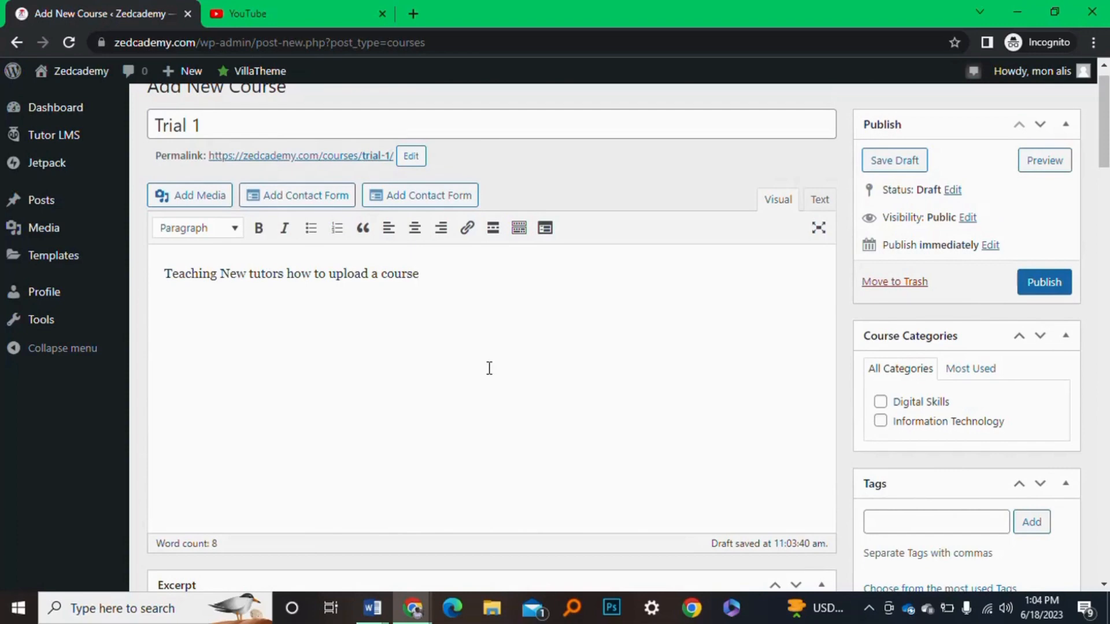
scroll(489, 369, "down", 7)
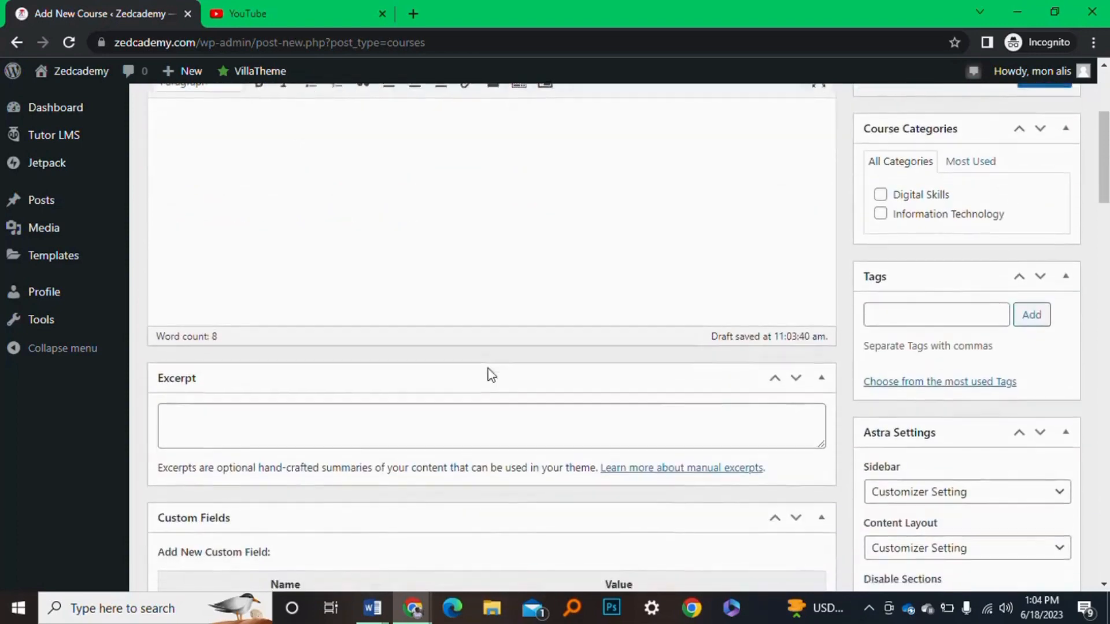
scroll(410, 355, "down", 4)
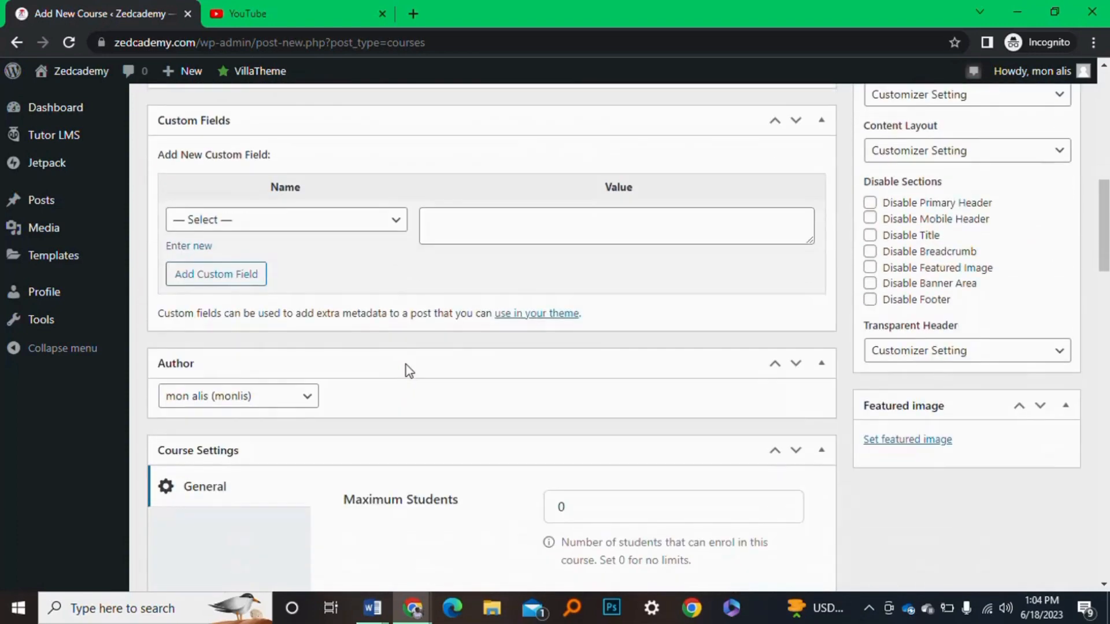
scroll(510, 273, "up", 7)
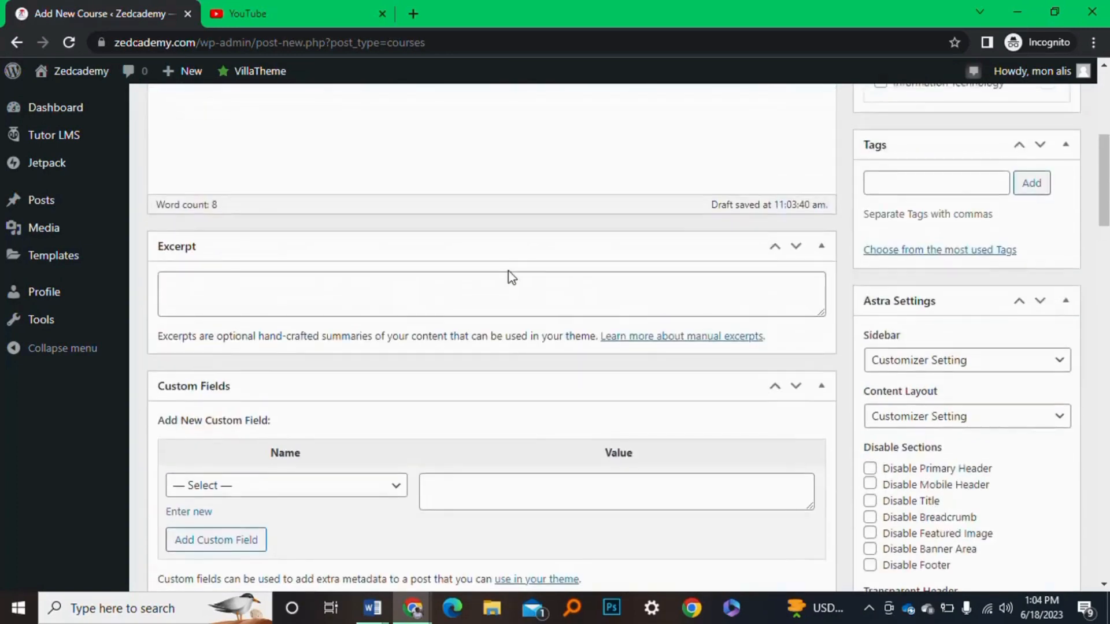
scroll(510, 272, "down", 5)
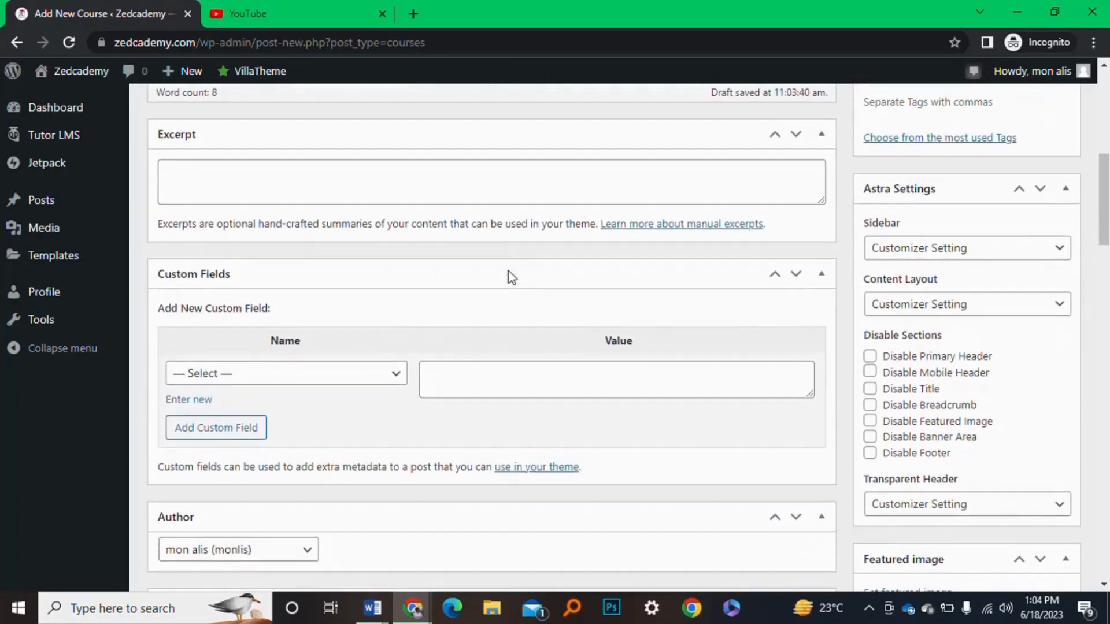
scroll(511, 276, "down", 2)
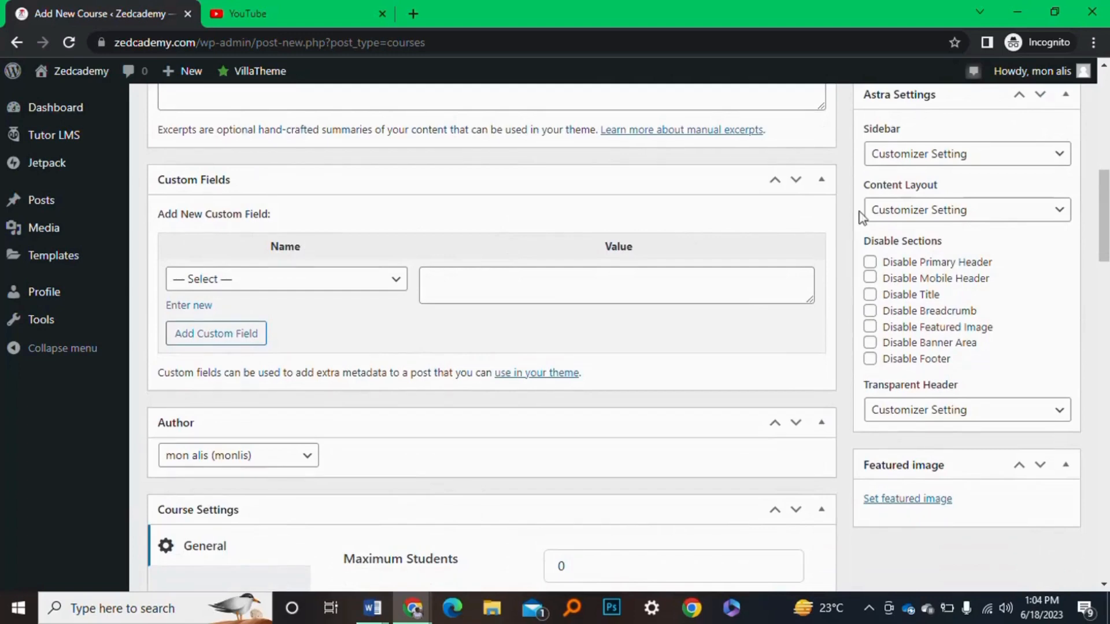
scroll(539, 307, "down", 3)
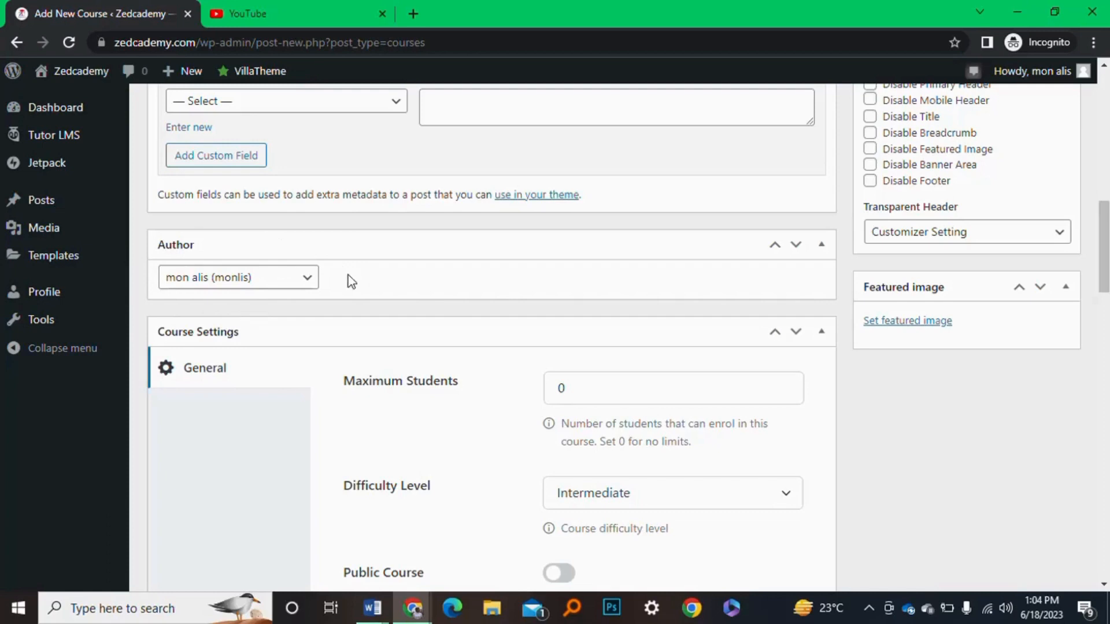
left_click(317, 278)
left_click(317, 279)
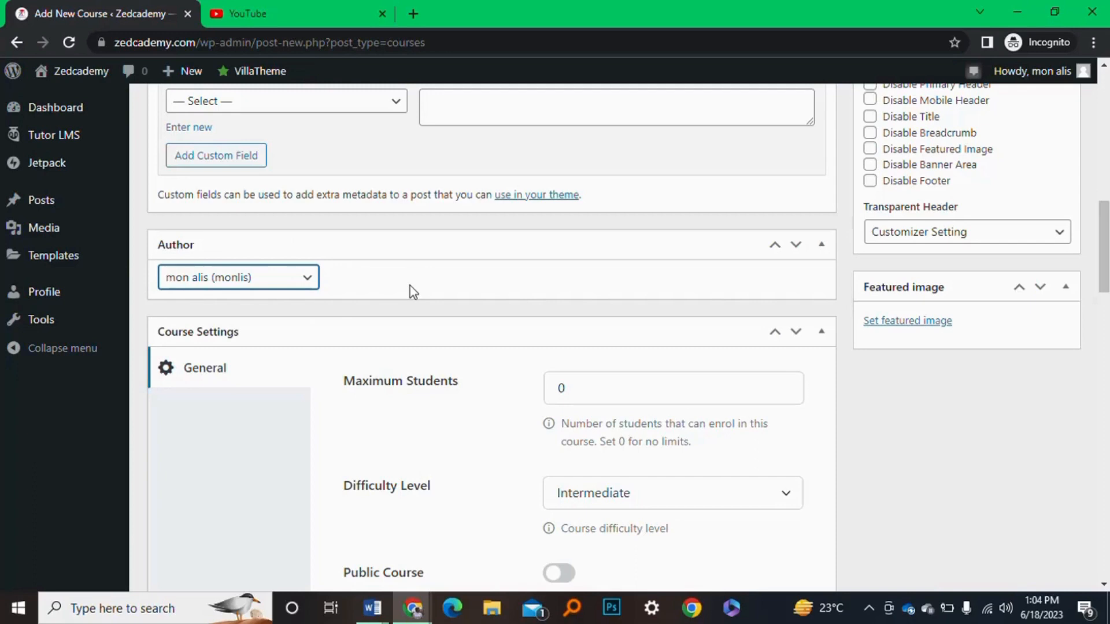
scroll(470, 320, "down", 3)
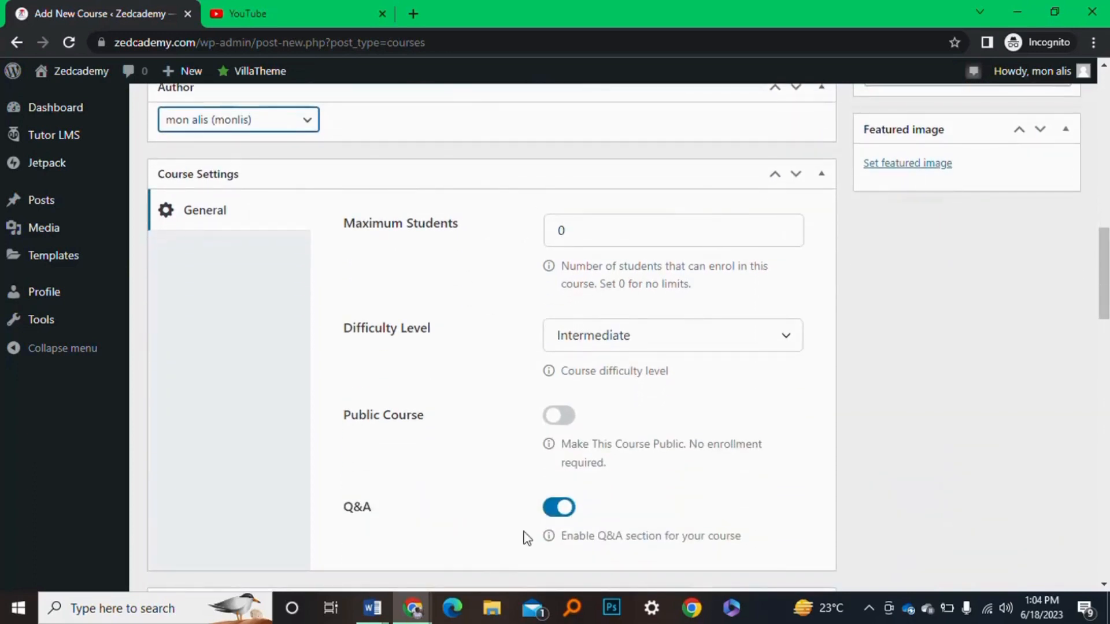
scroll(505, 233, "up", 2)
scroll(505, 233, "down", 3)
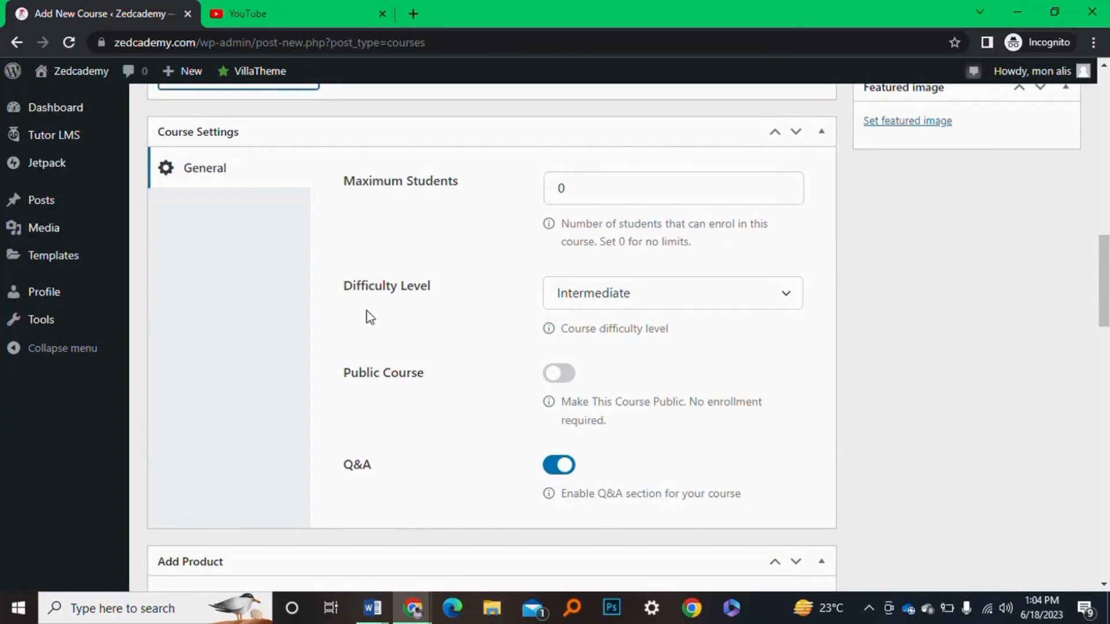
Set the course difficulty level to Beginner
scroll(367, 312, "down", 1)
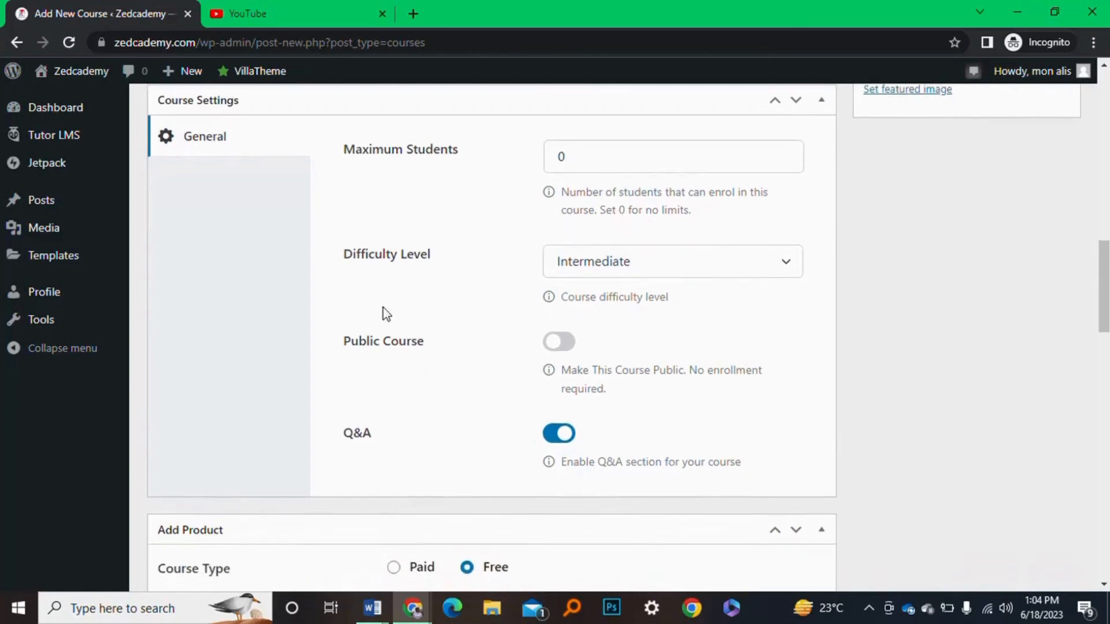
left_click(700, 273)
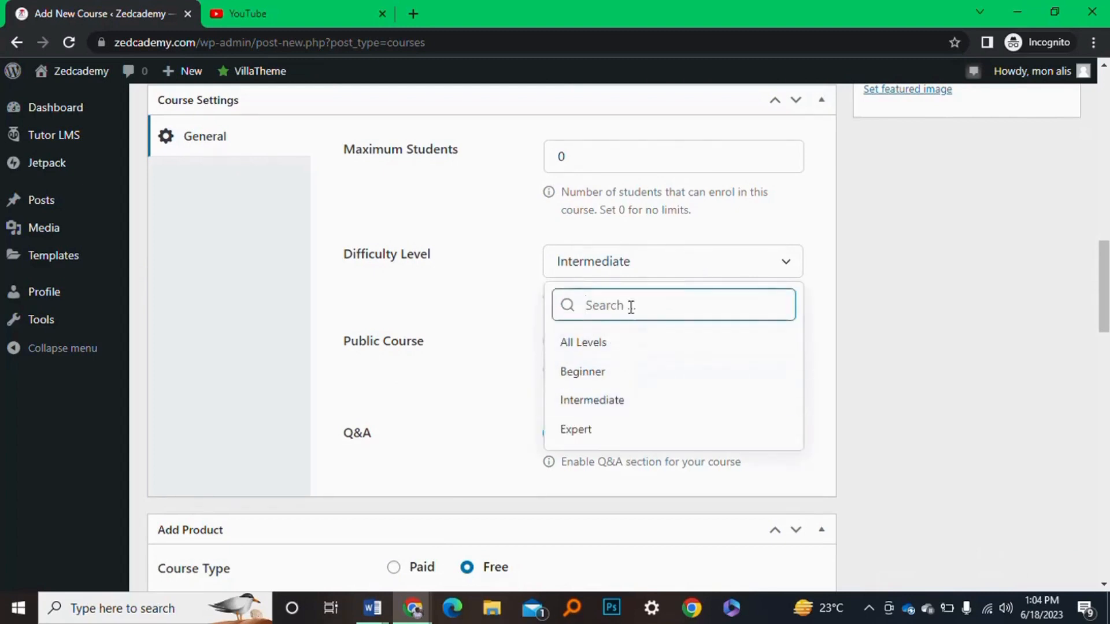
left_click(520, 297)
left_click(664, 278)
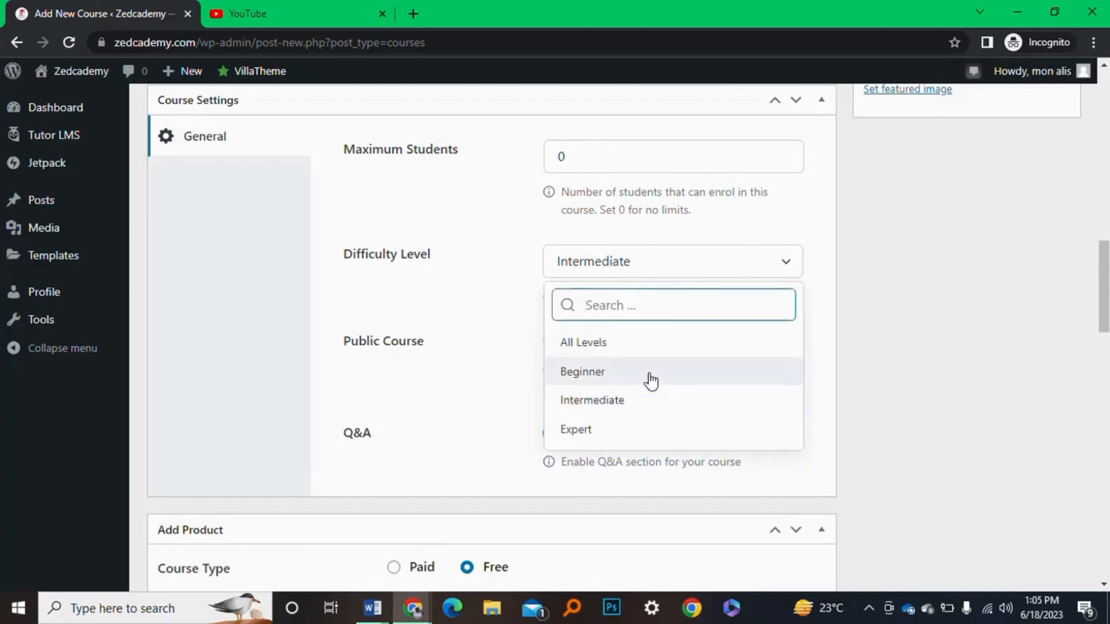
left_click(652, 378)
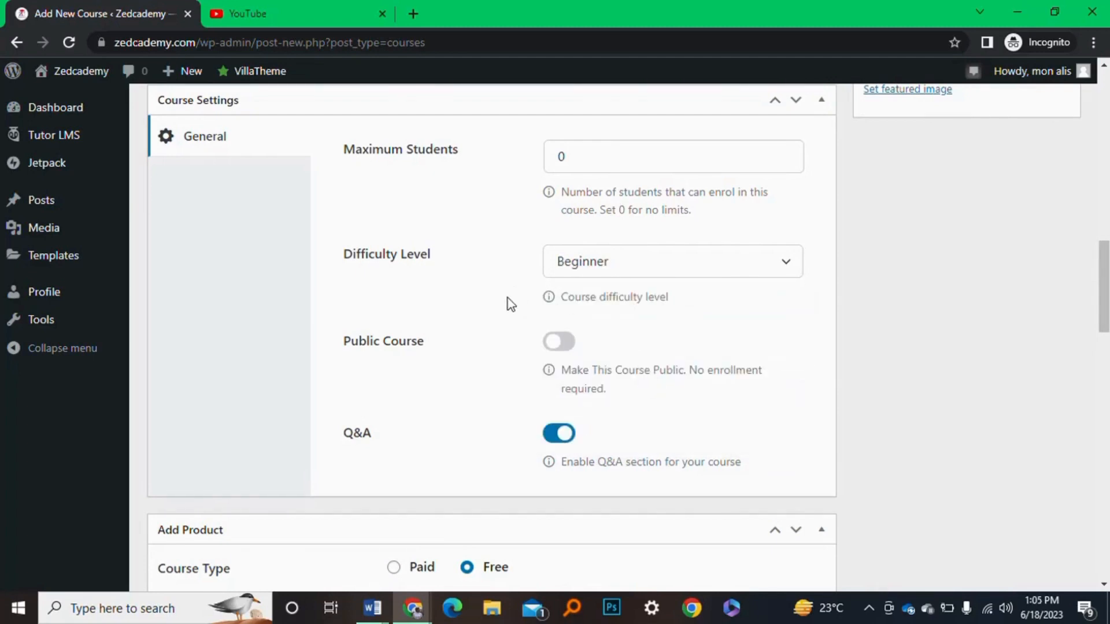
Toggle Public Course on and off, leaving it non-public with Q&A enabled
scroll(508, 297, "down", 1)
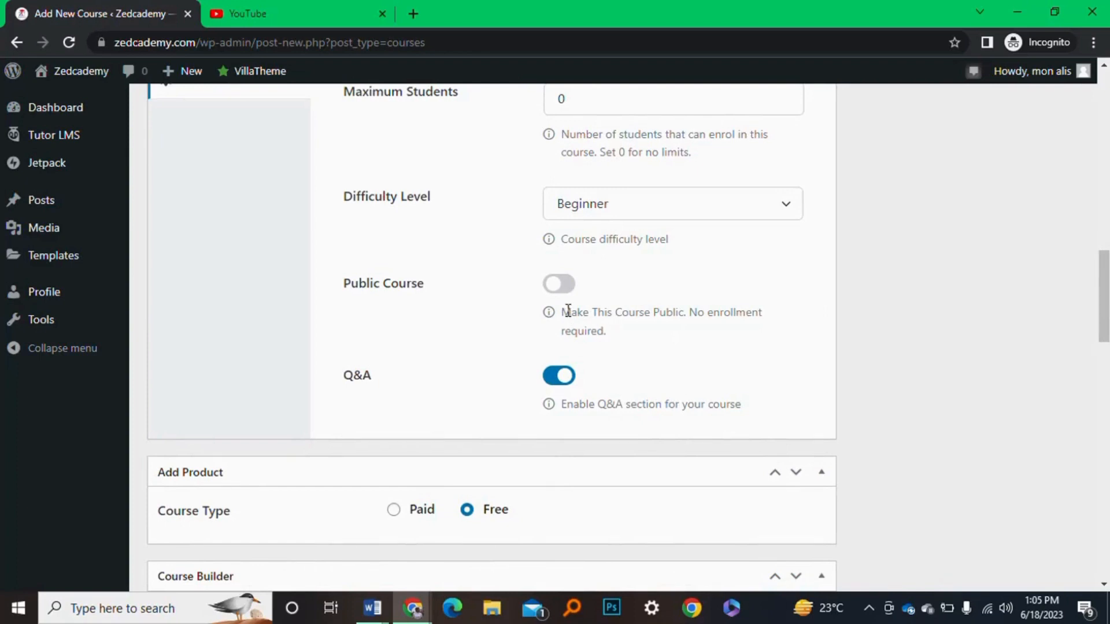
left_click(561, 289)
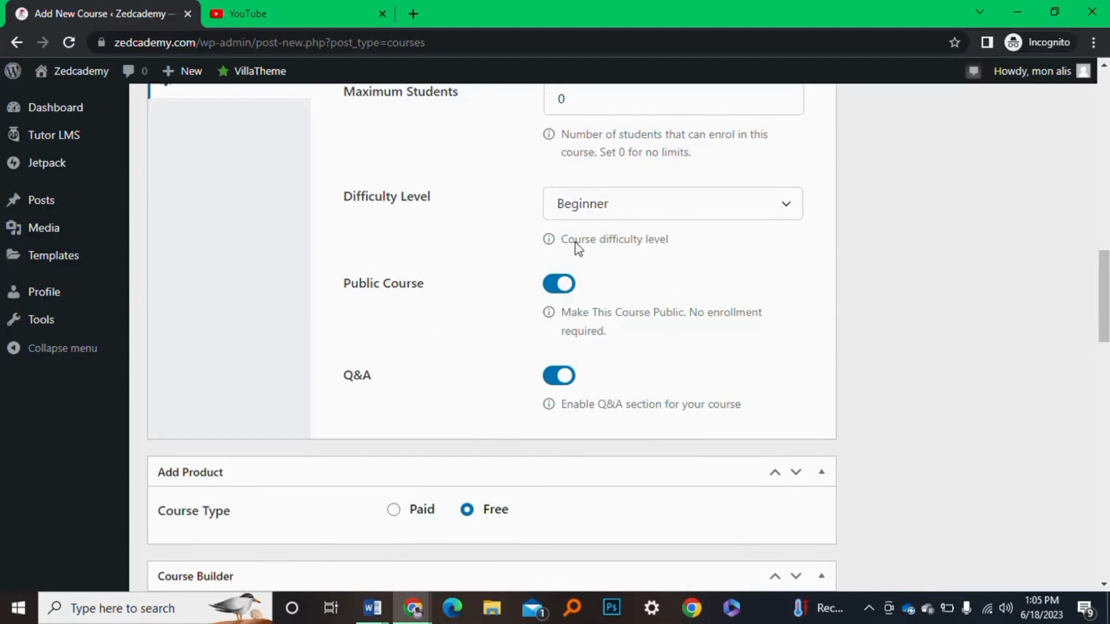
left_click(546, 293)
scroll(684, 397, "down", 3)
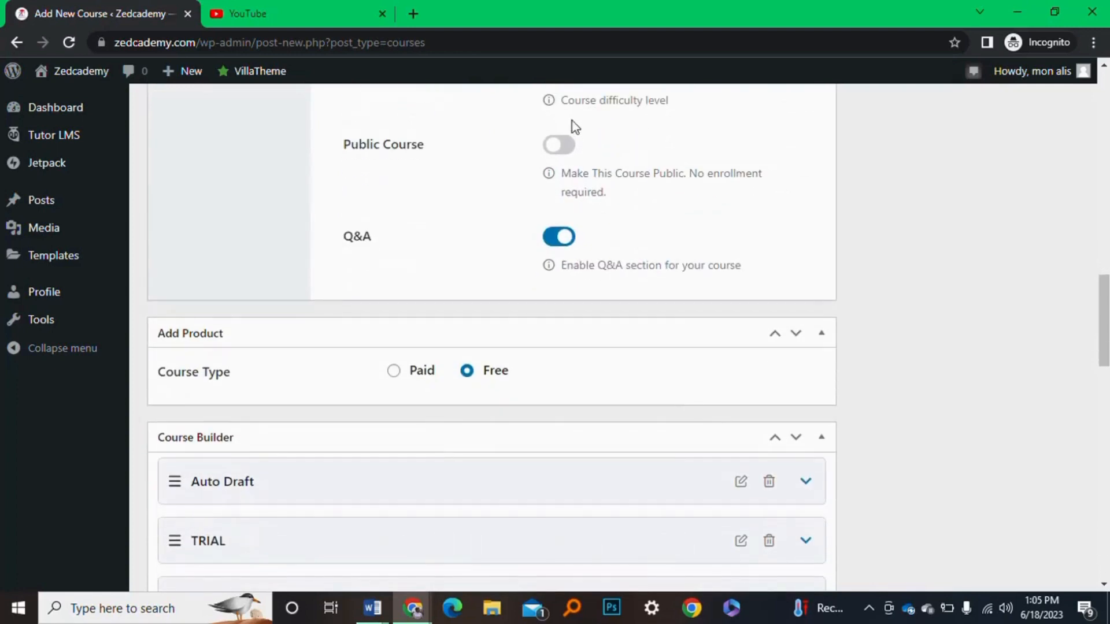
left_click(562, 147)
left_click(552, 144)
scroll(349, 255, "down", 1)
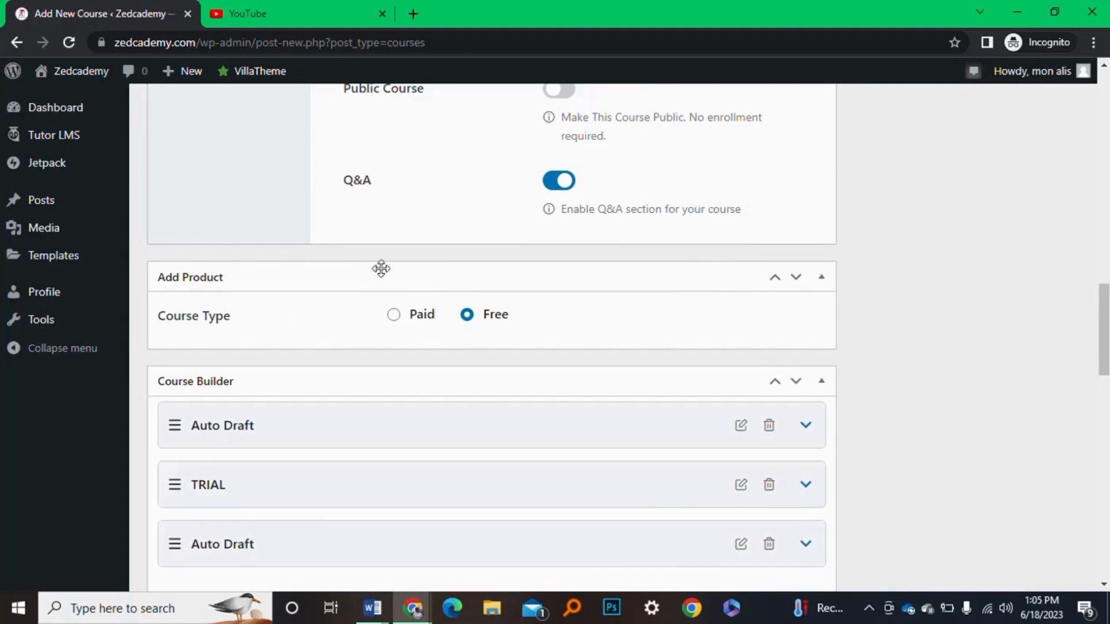
left_click(568, 91)
scroll(568, 93, "up", 1)
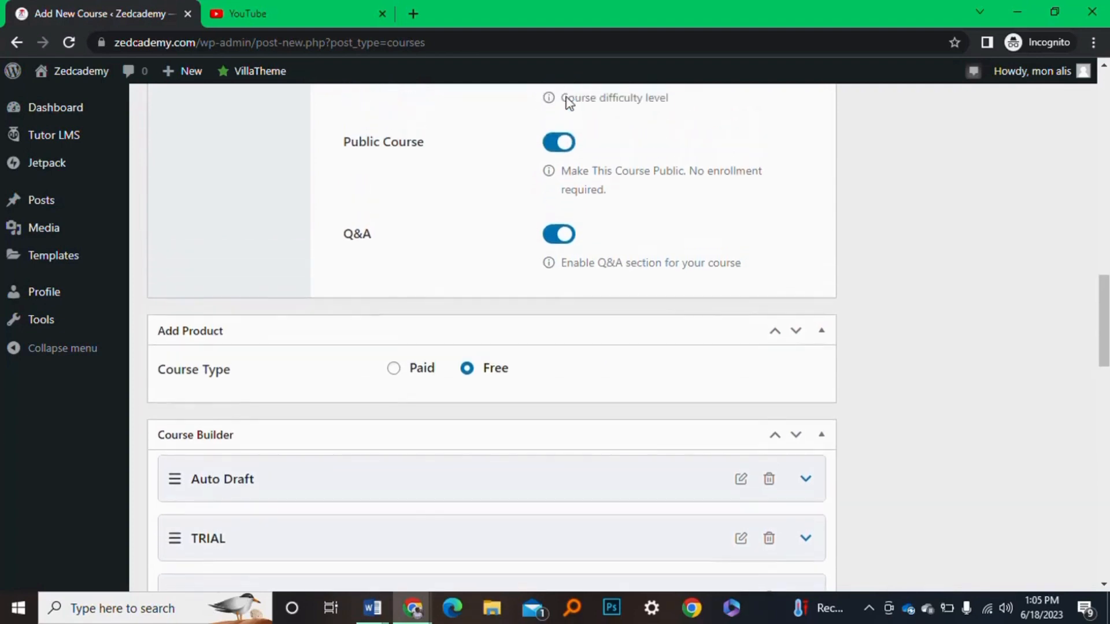
left_click(552, 150)
scroll(575, 470, "down", 2)
scroll(575, 470, "up", 2)
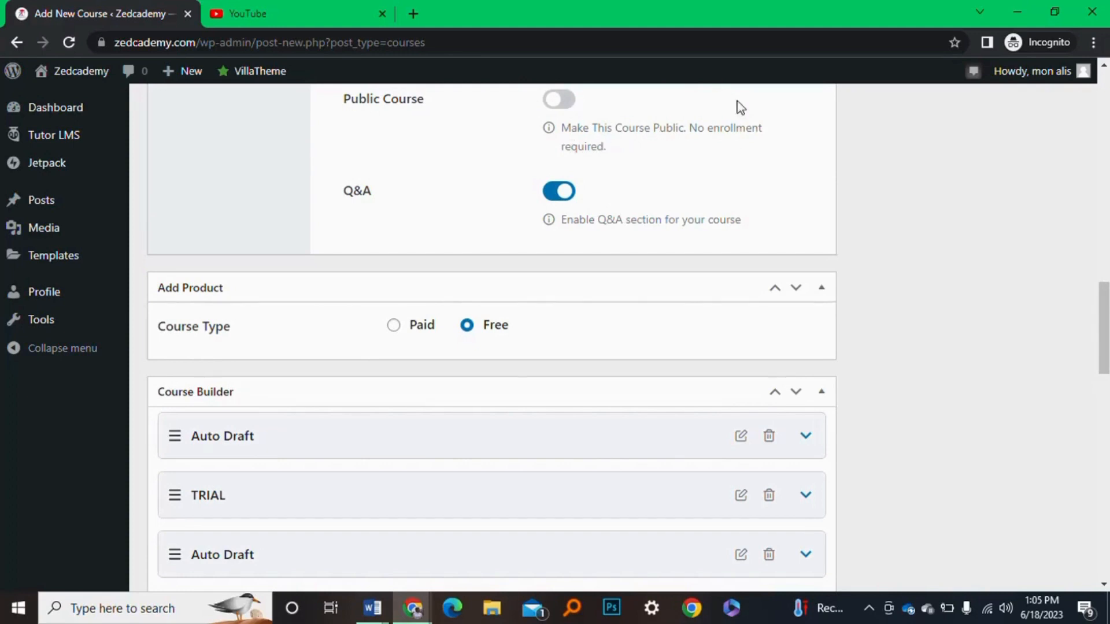
Set the Course Type to Paid and look through the product list
left_click(395, 326)
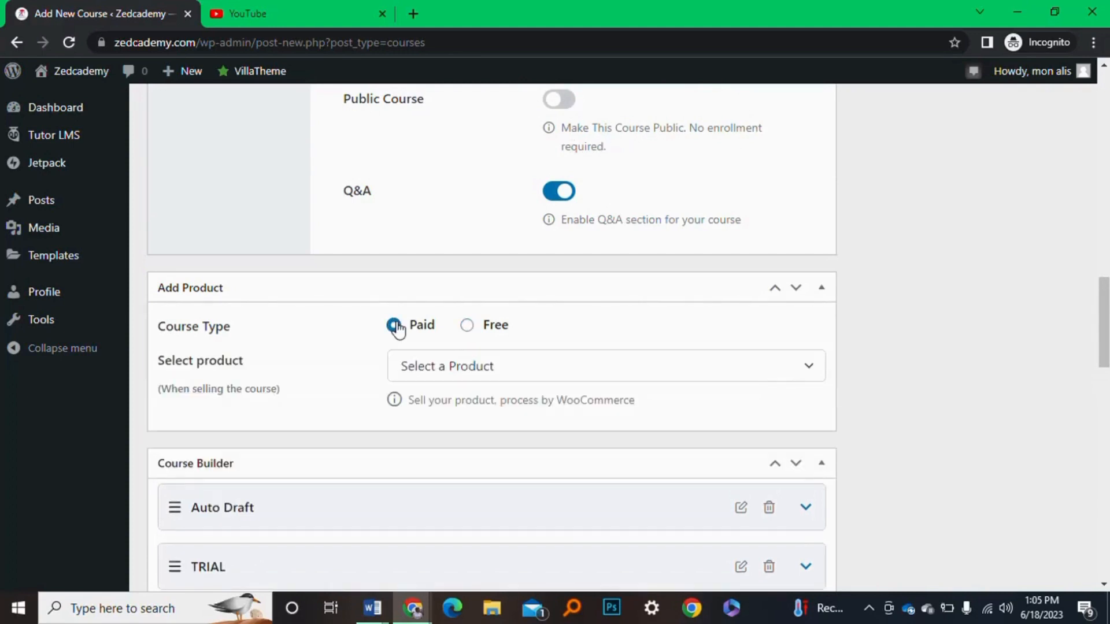
scroll(558, 315, "down", 1)
scroll(557, 318, "down", 1)
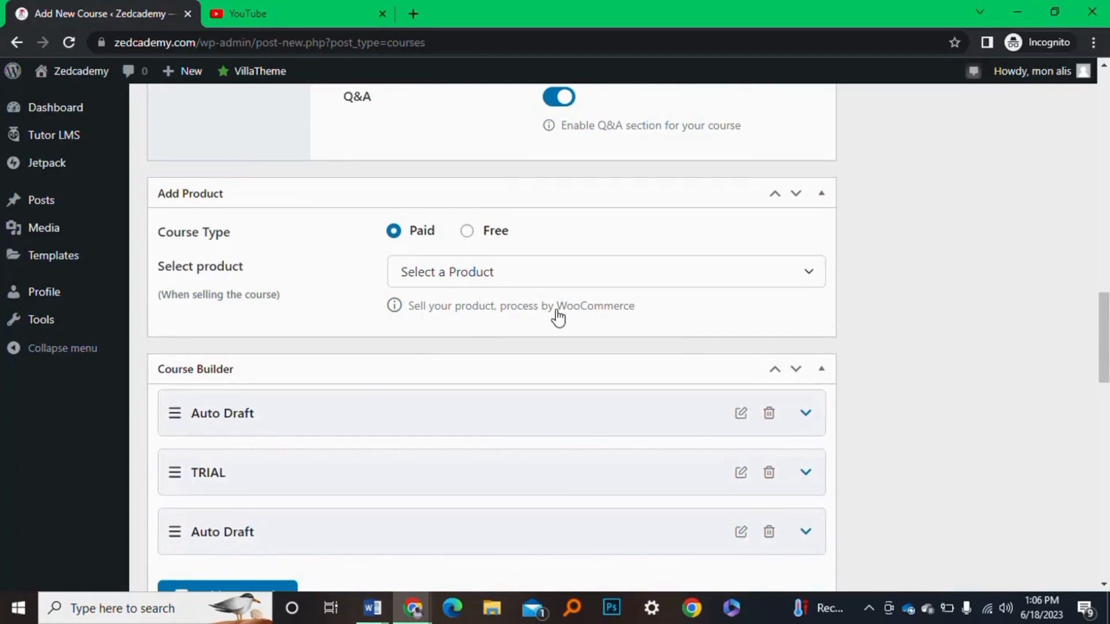
left_click(494, 275)
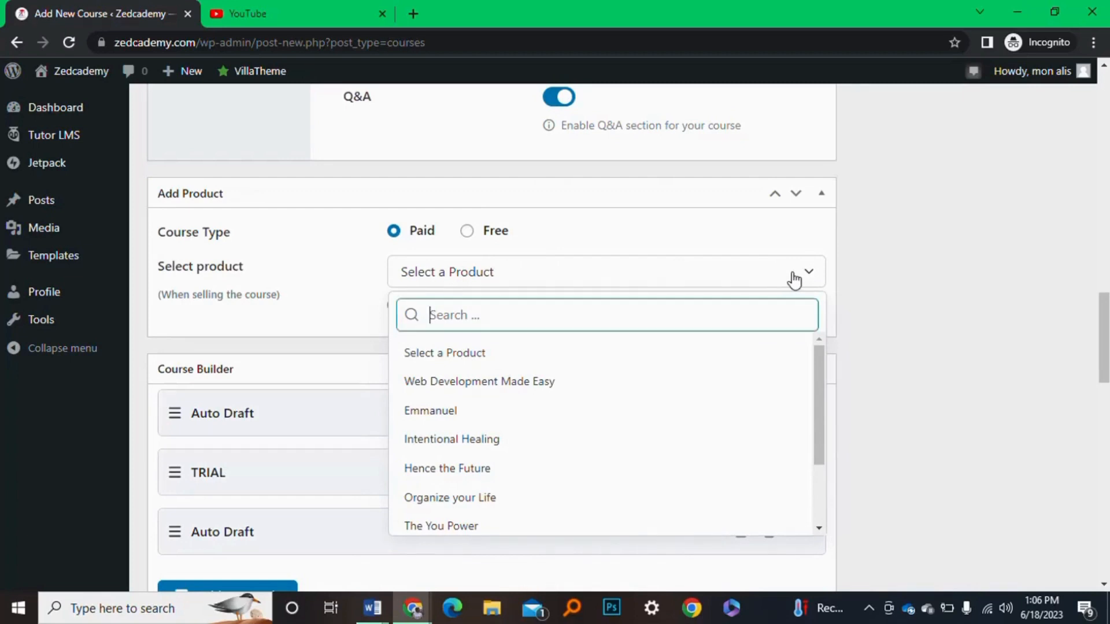
left_click(856, 280)
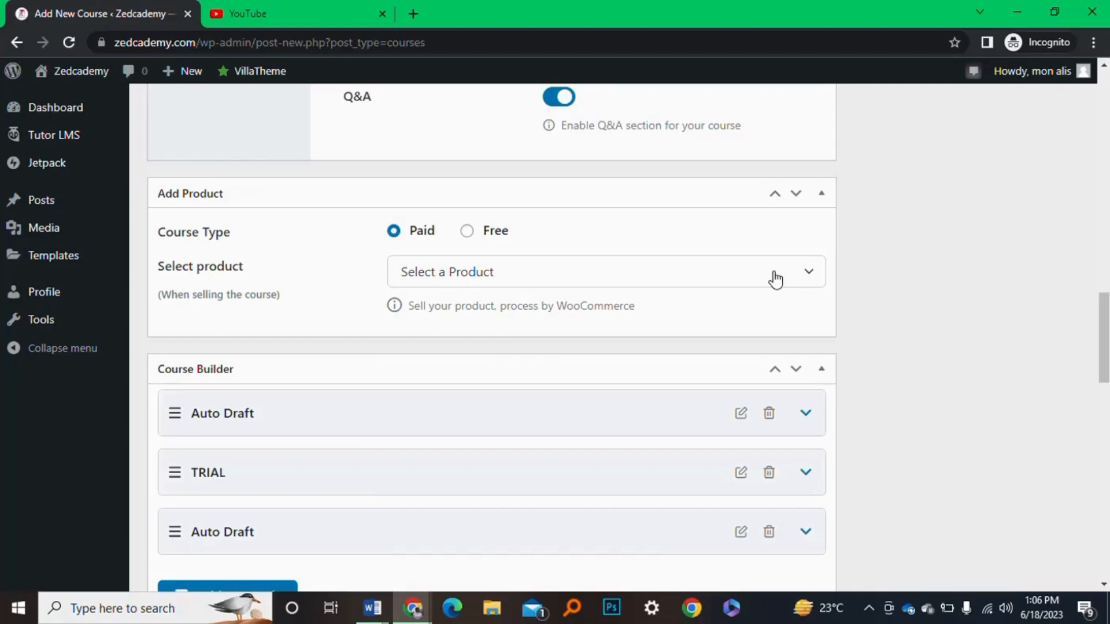
Choose Web Development Made Easy as the linked WooCommerce product
left_click(532, 286)
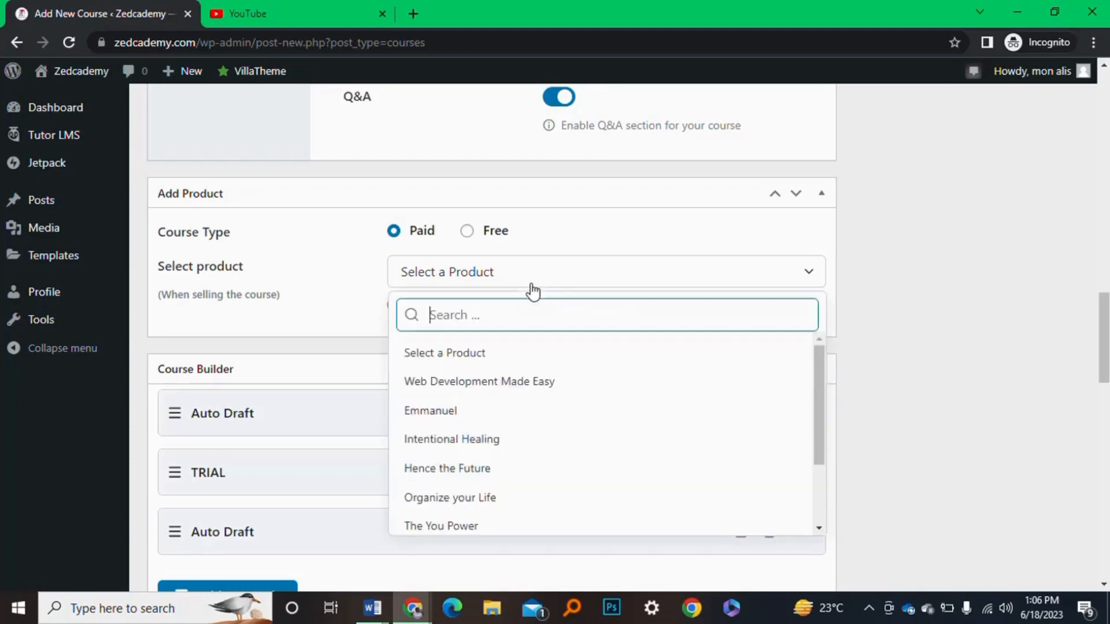
scroll(520, 442, "down", 1)
scroll(524, 446, "down", 1)
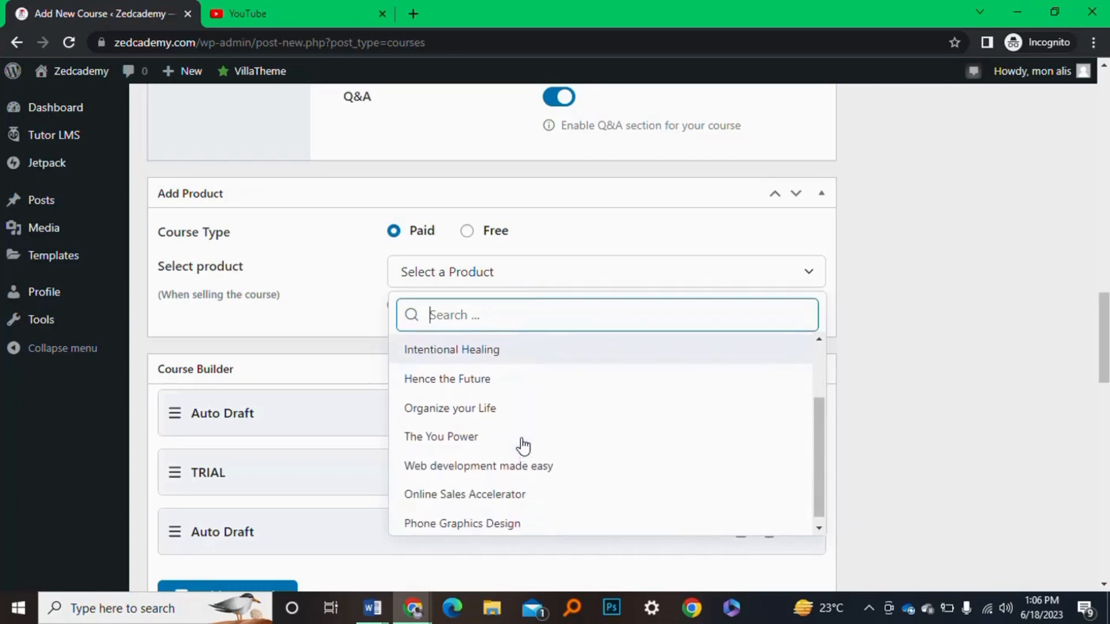
scroll(523, 445, "up", 3)
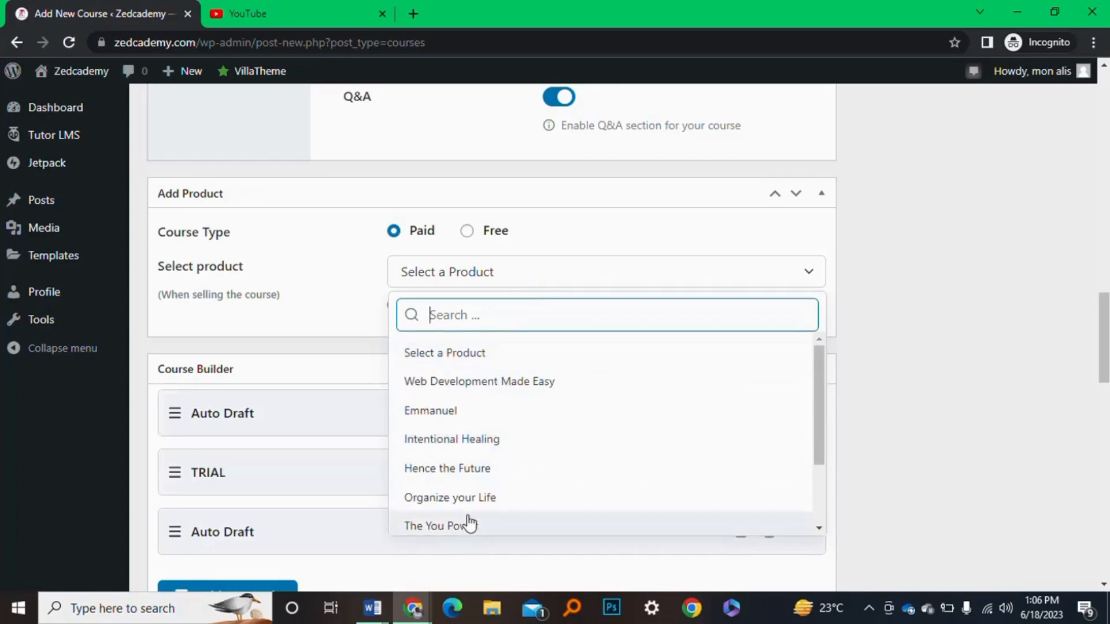
scroll(468, 509, "down", 2)
scroll(470, 505, "up", 1)
scroll(470, 504, "up", 2)
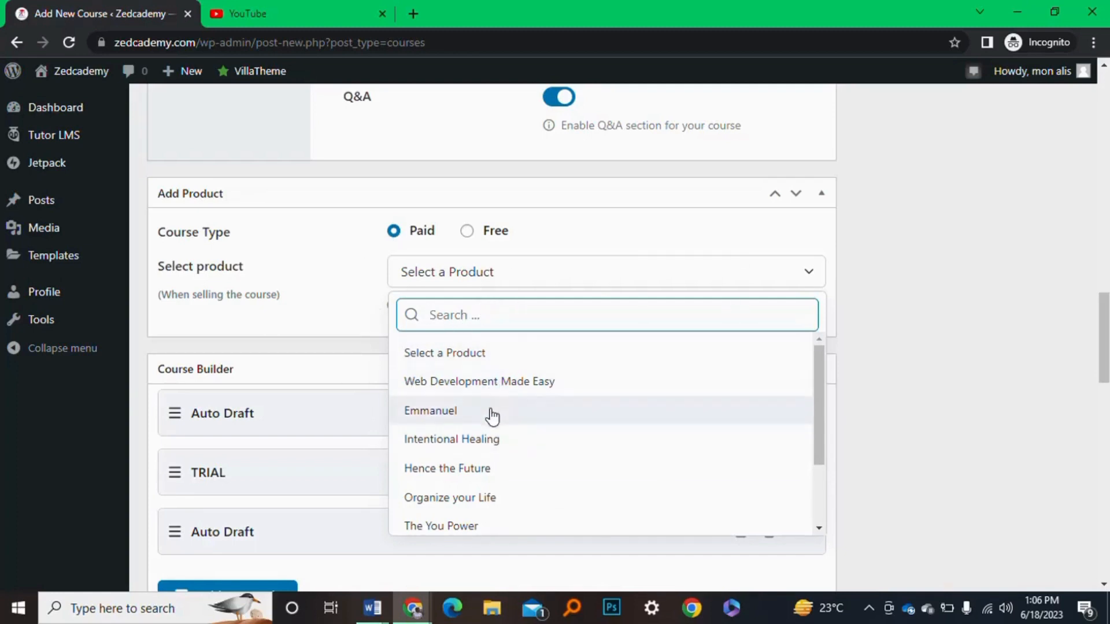
left_click(503, 381)
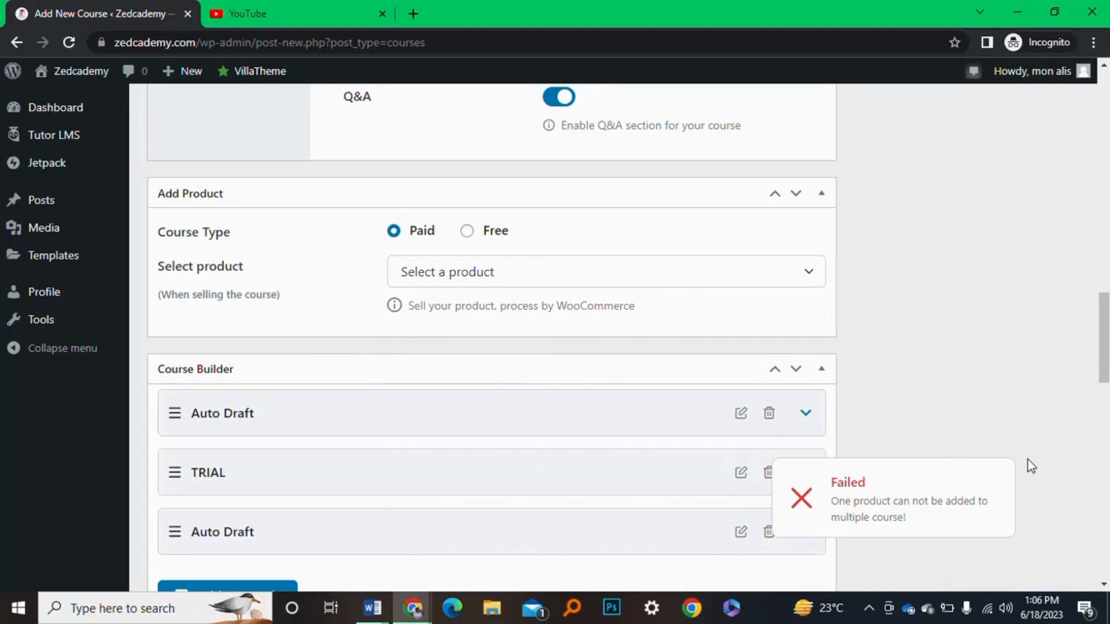
Browse the product list again and close it with no product selected
left_click(490, 275)
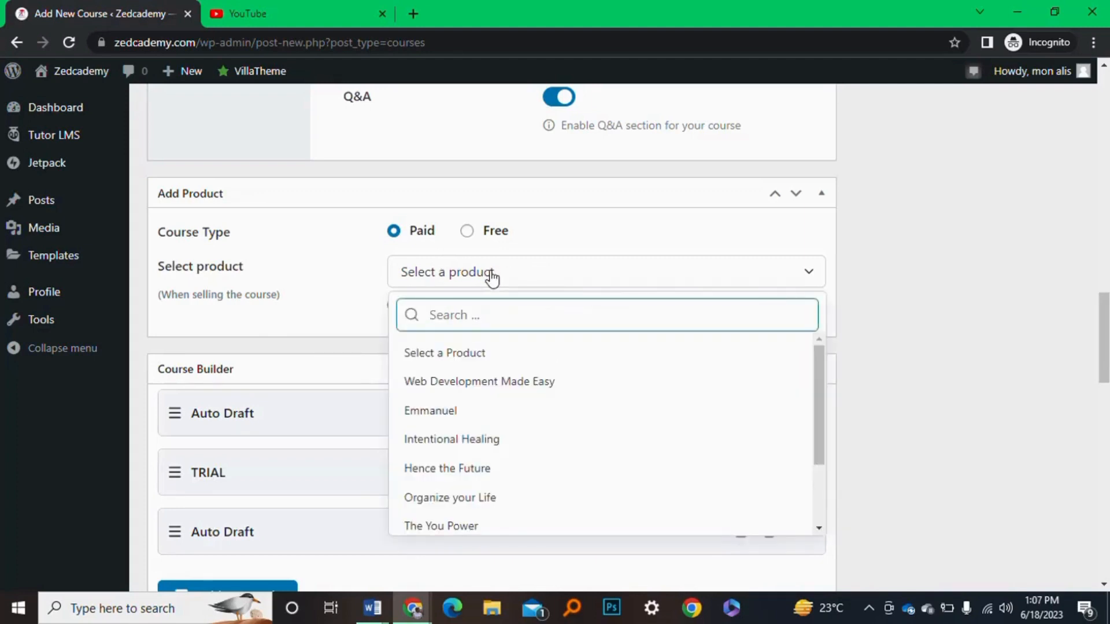
scroll(508, 447, "down", 2)
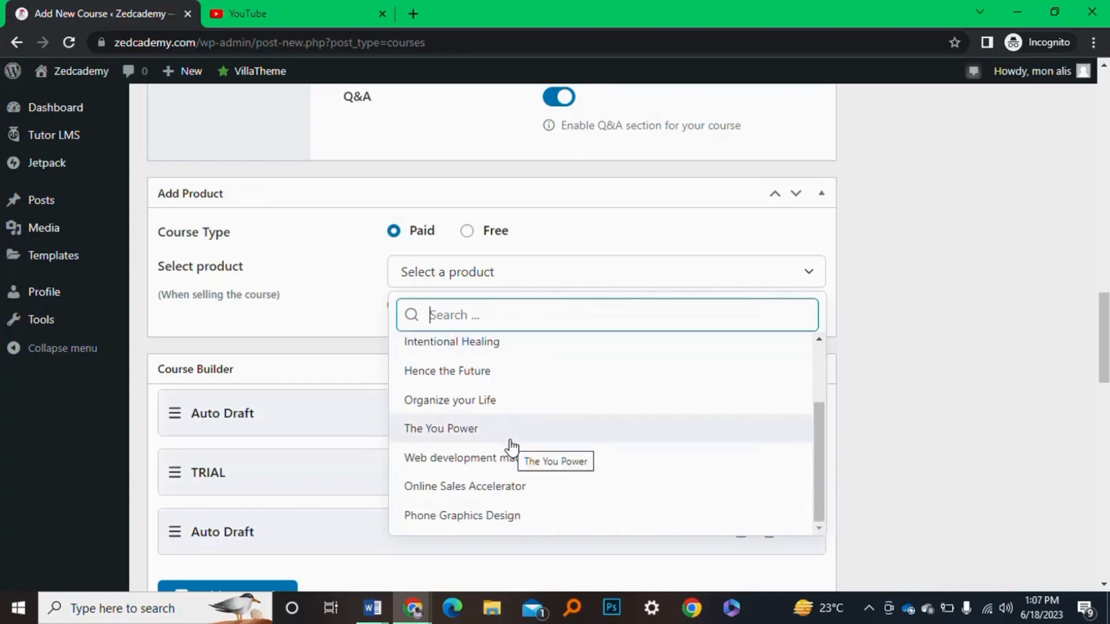
scroll(508, 423, "up", 5)
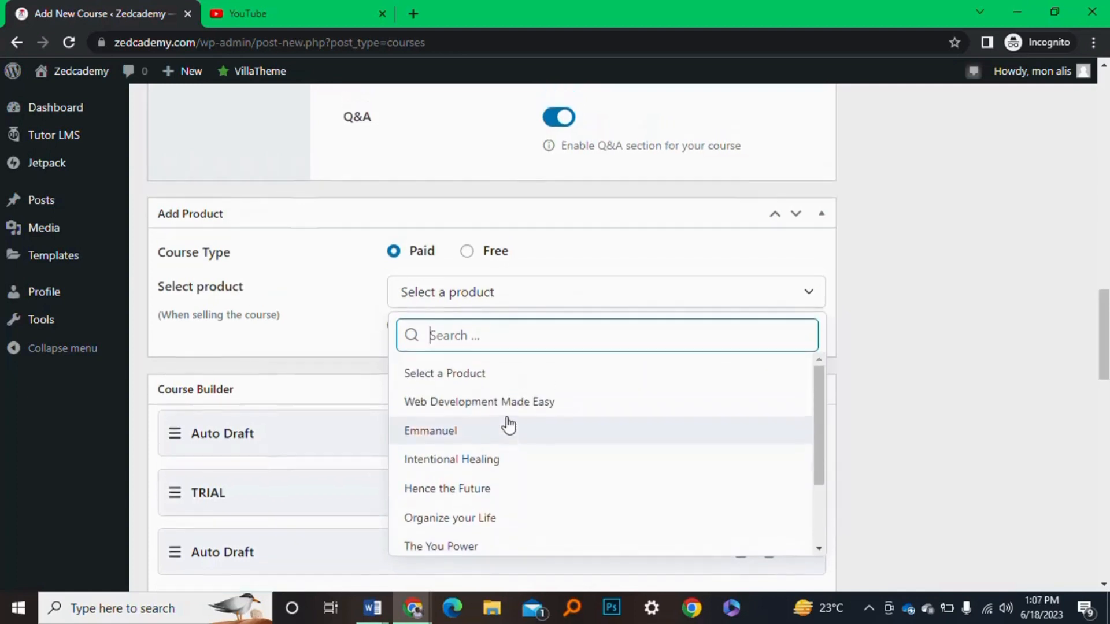
scroll(538, 381, "down", 2)
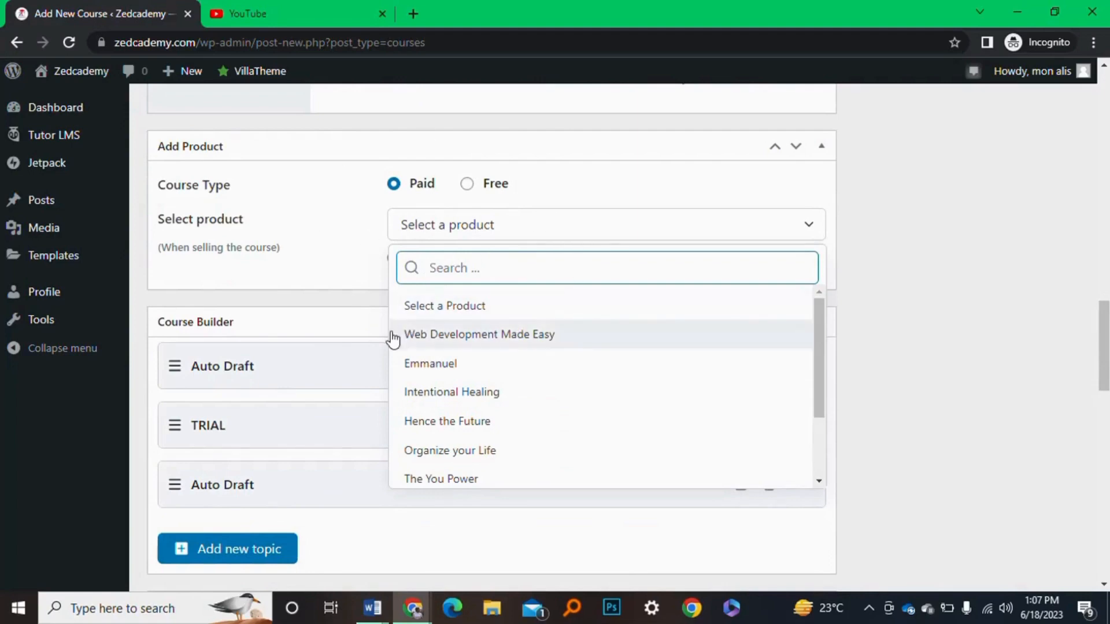
left_click(876, 283)
scroll(637, 346, "down", 2)
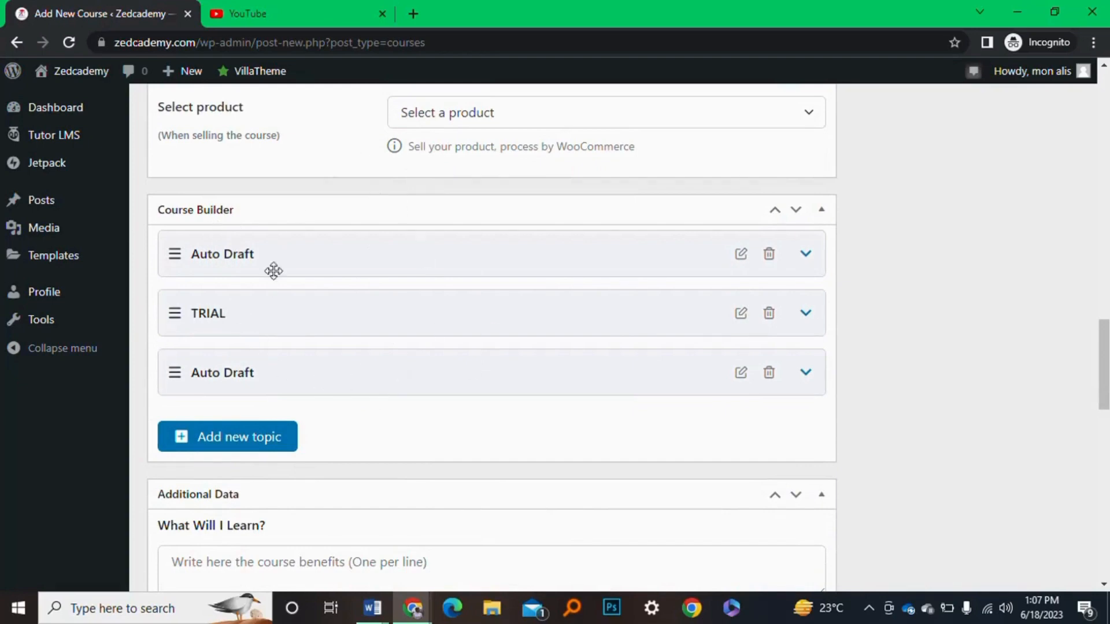
scroll(289, 399, "down", 2)
Add a topic named 'intro' to the Course Builder
left_click(260, 359)
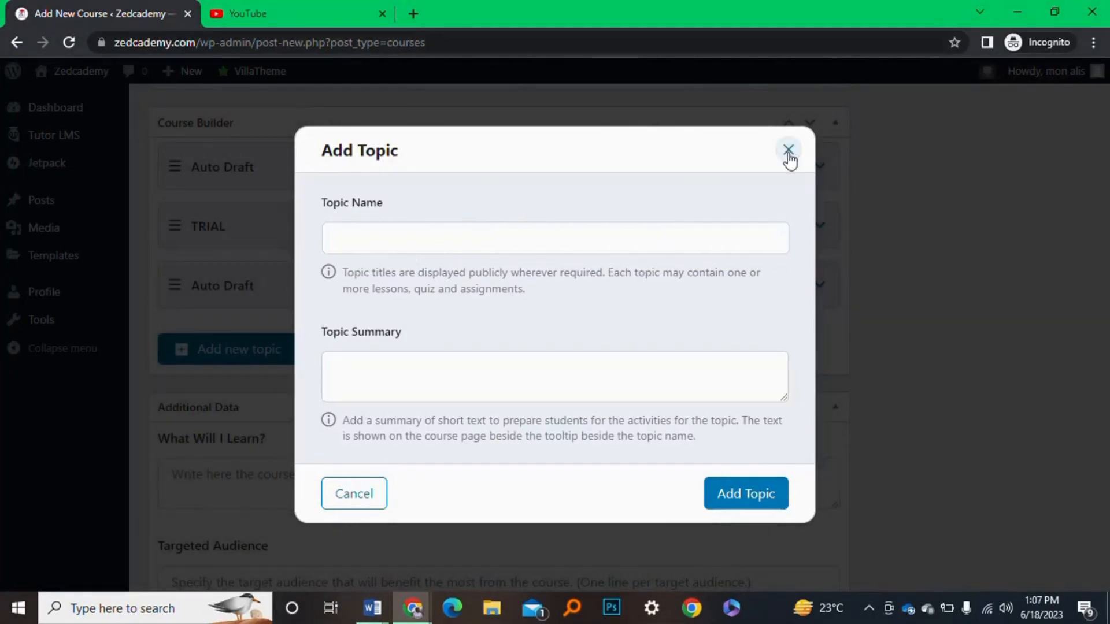
left_click(546, 236)
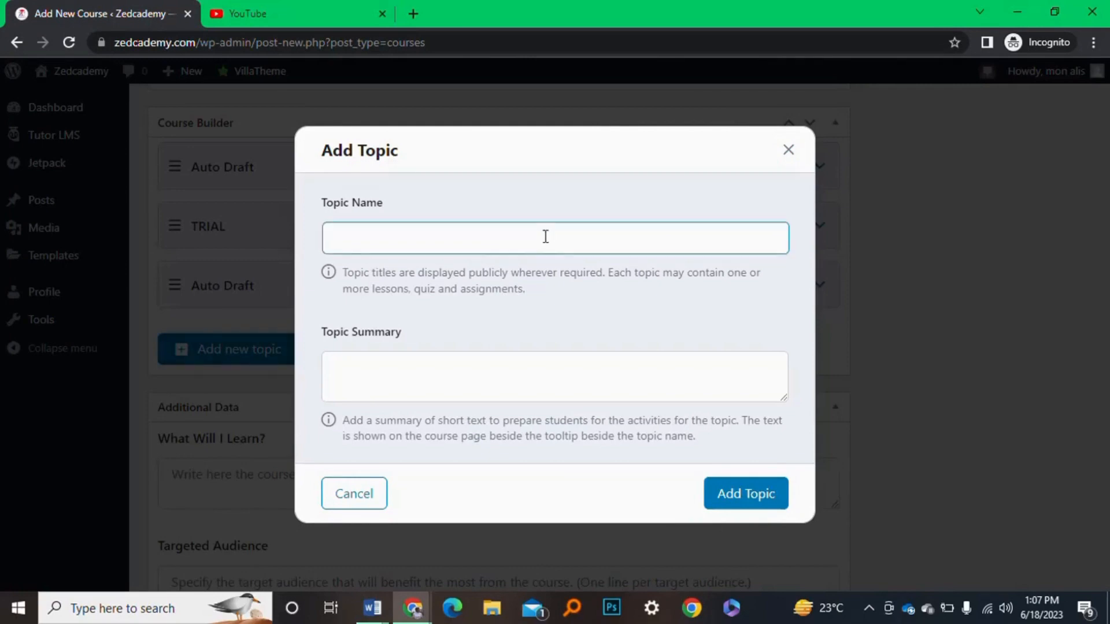
type("intro")
left_click(726, 494)
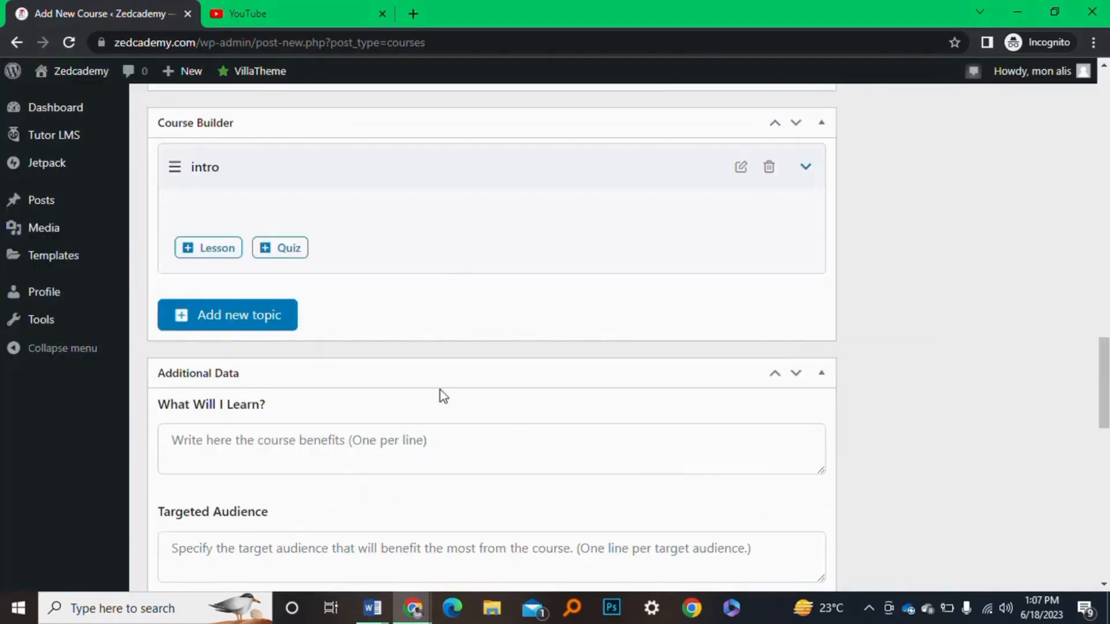
scroll(405, 258, "up", 2)
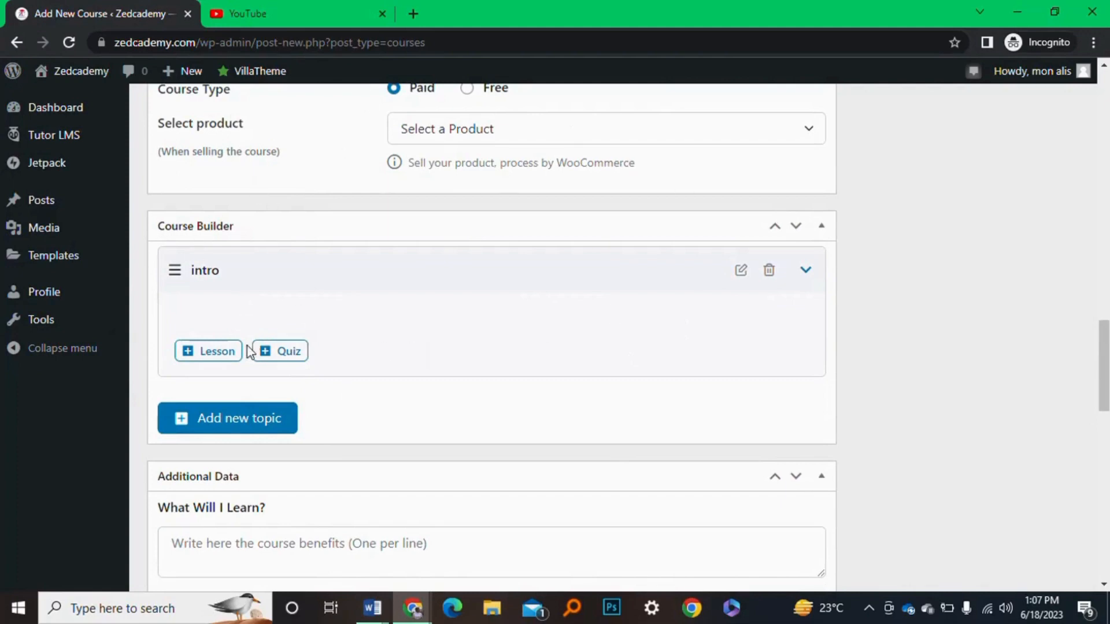
Create a lesson under the intro topic named 'intro 101'
left_click(229, 352)
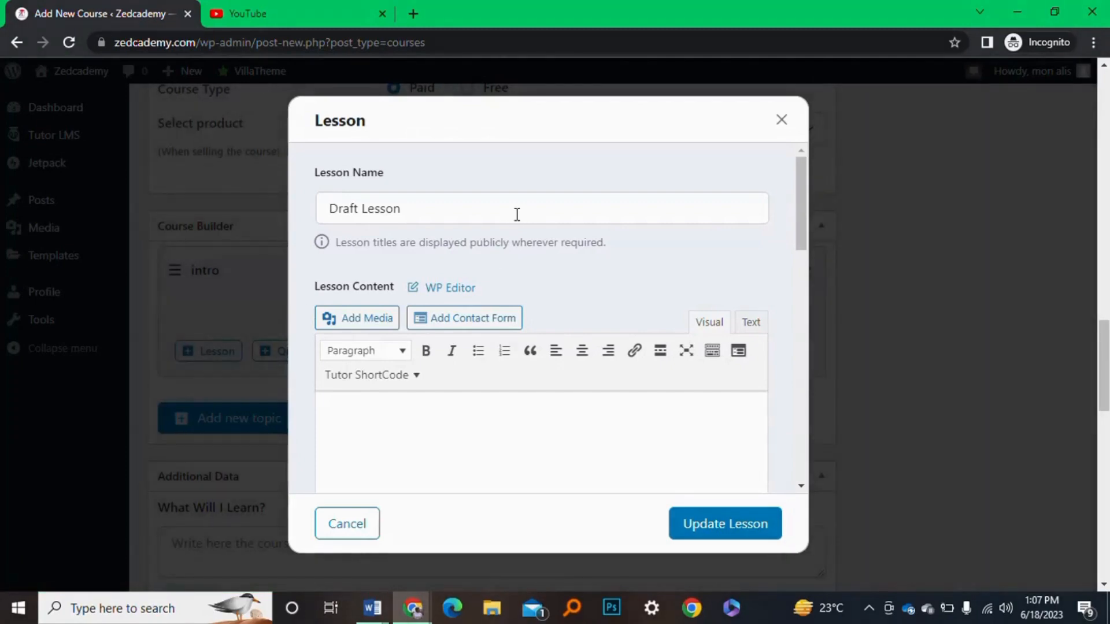
scroll(551, 393, "down", 1)
scroll(551, 393, "down", 2)
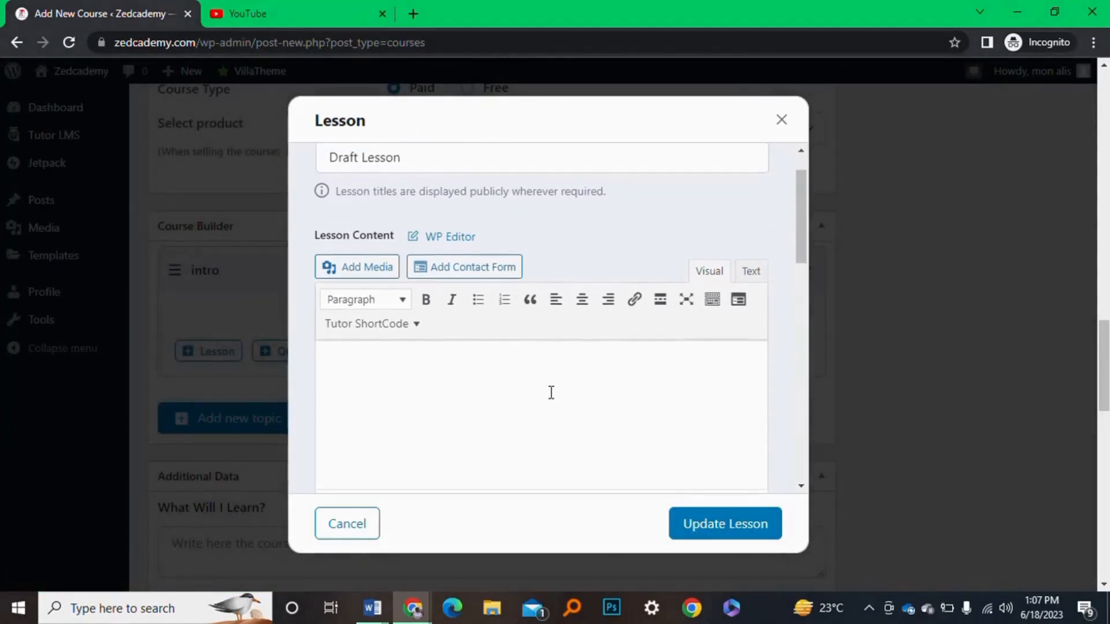
scroll(551, 393, "up", 3)
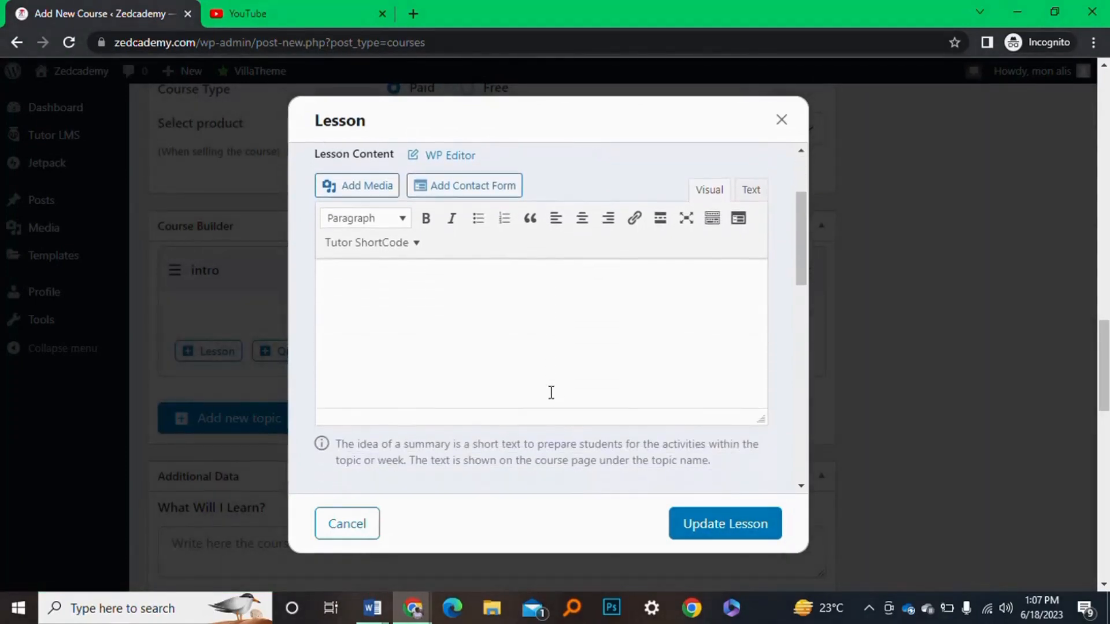
left_click(448, 214)
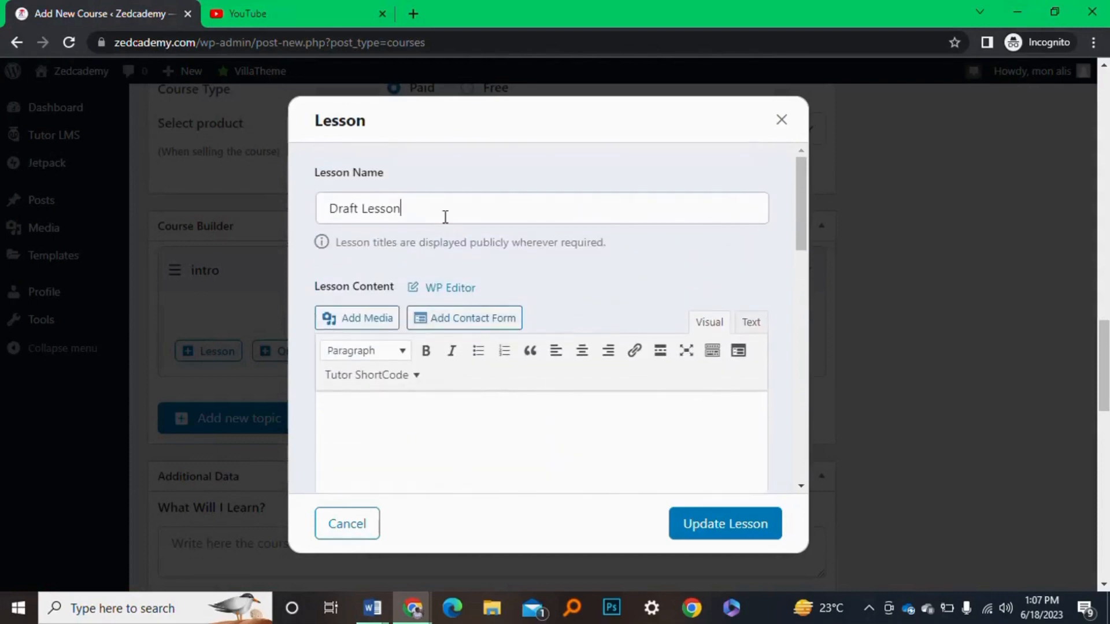
key("ctrl+a")
type("intro")
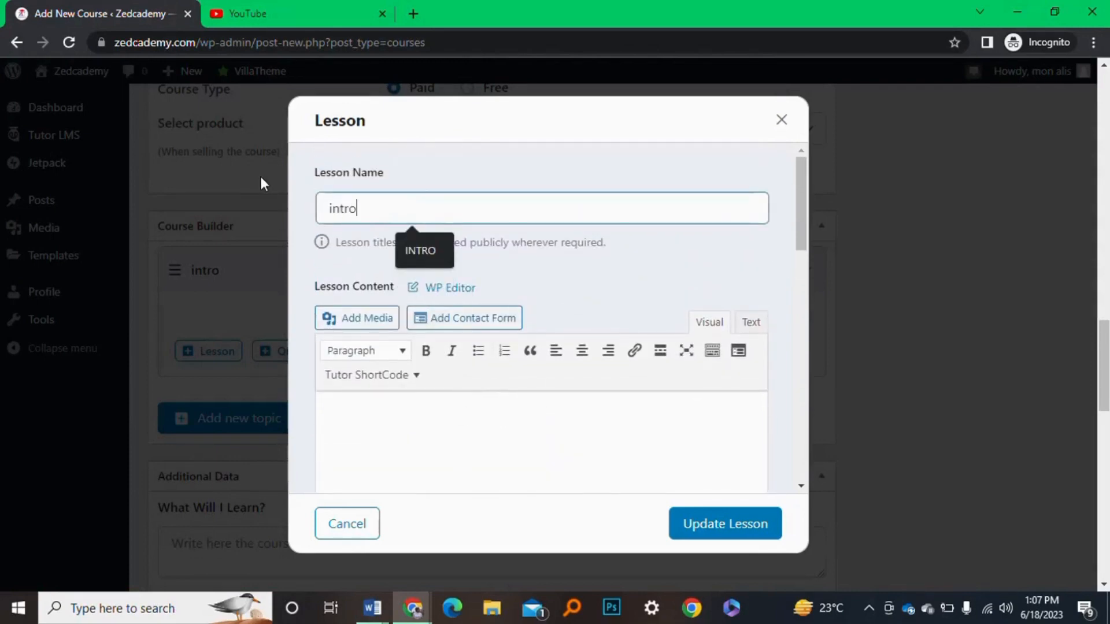
type(" 101")
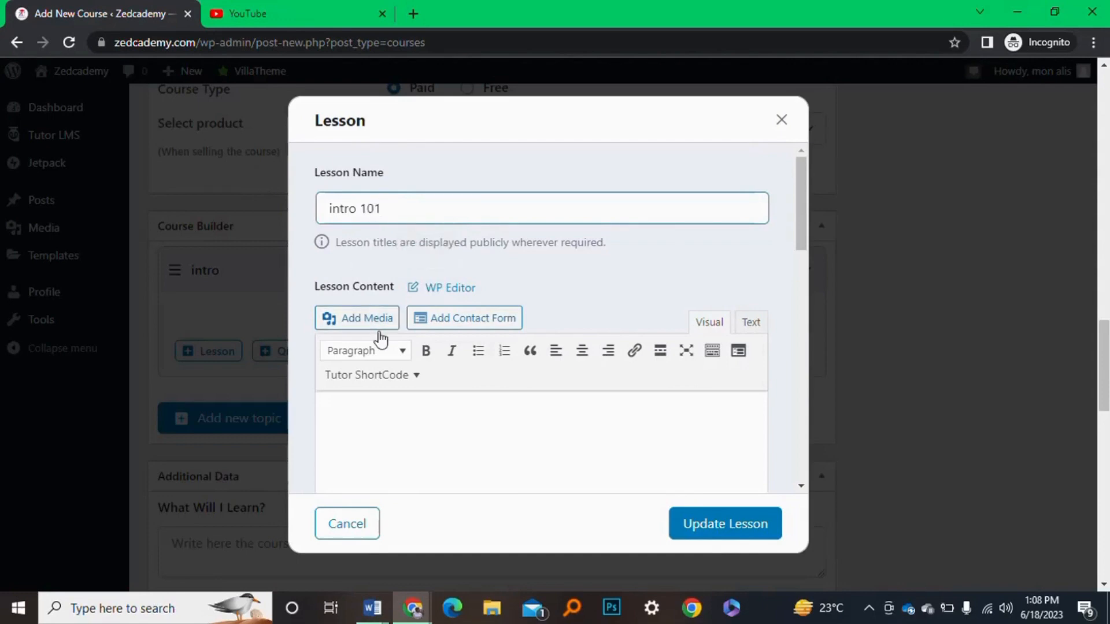
Scroll the Lesson dialog down to the Video Source settings
scroll(358, 335, "down", 5)
scroll(434, 399, "down", 4)
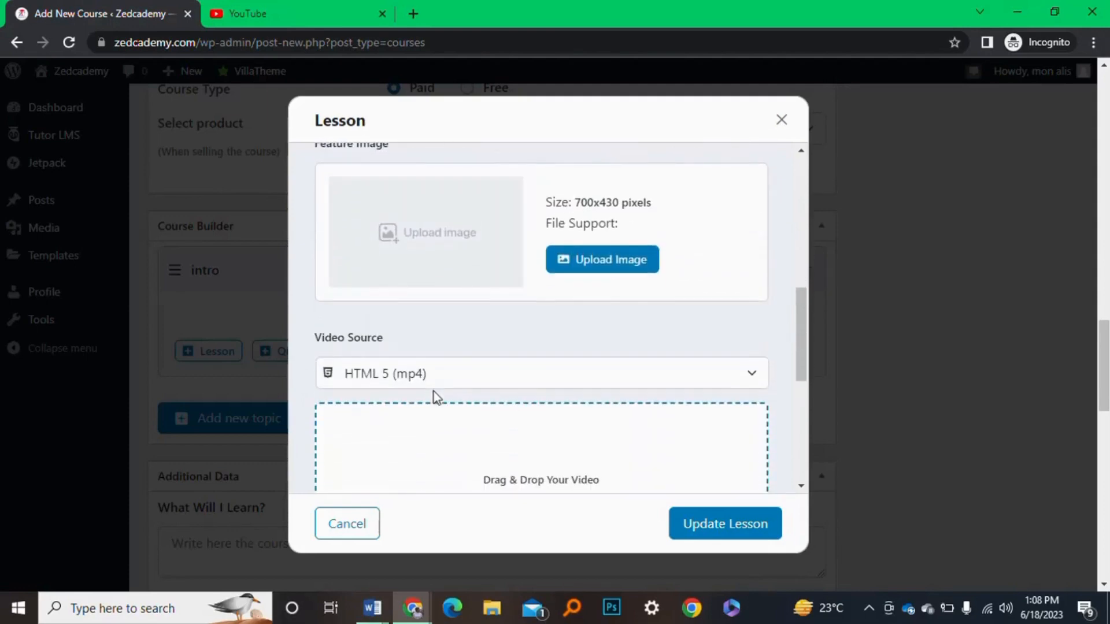
scroll(517, 243, "up", 1)
scroll(518, 242, "up", 1)
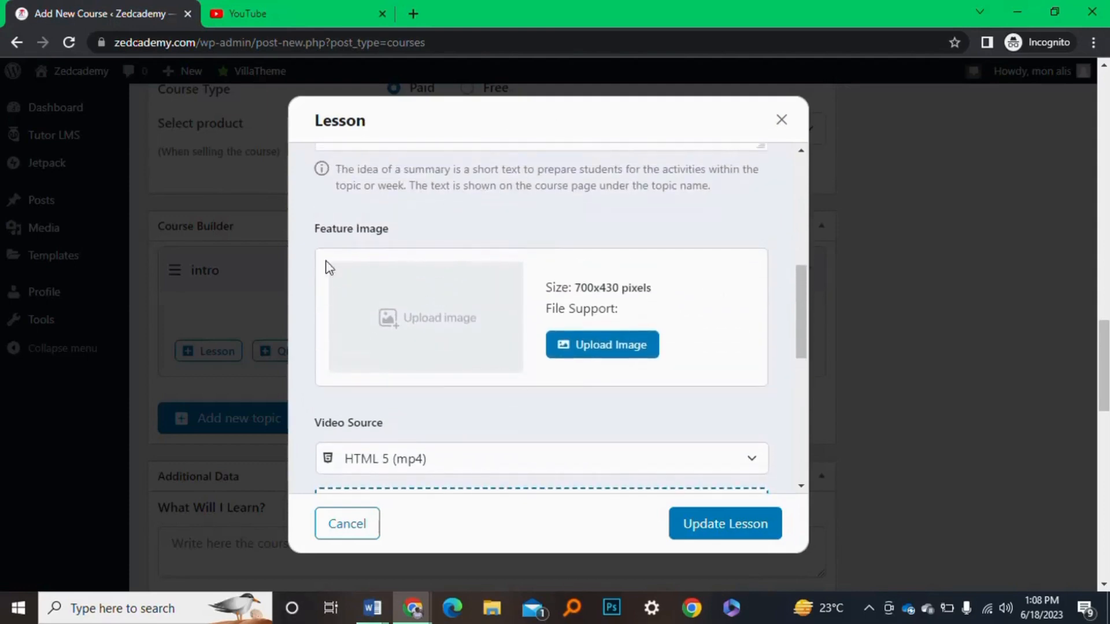
scroll(474, 265, "down", 4)
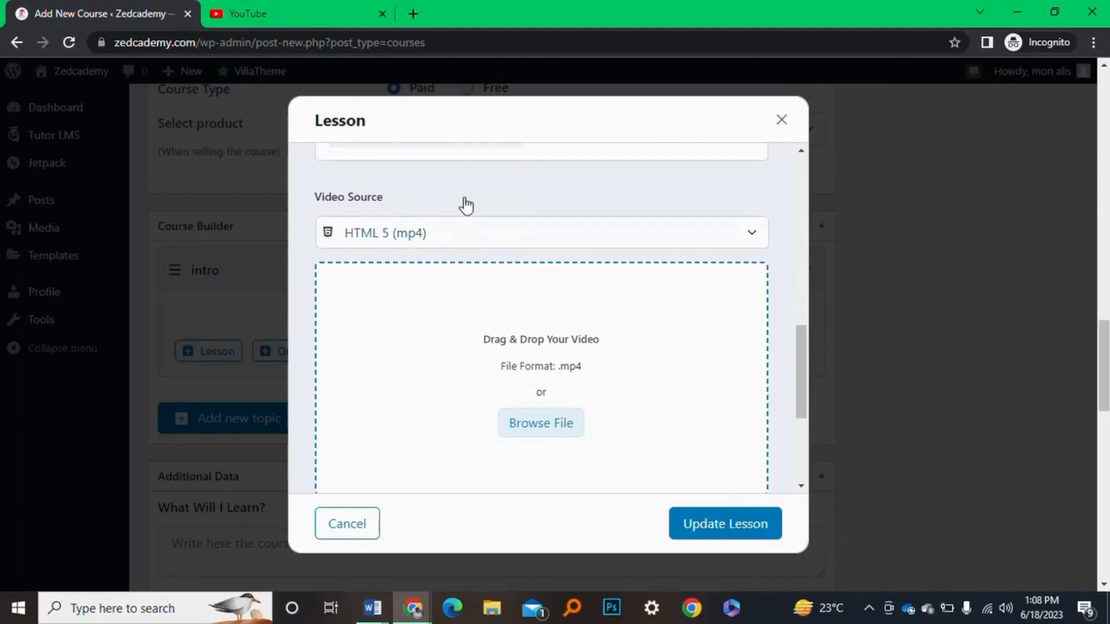
Set the intro 101 lesson's Video Source to Youtube, leaving the URL field empty
left_click(493, 242)
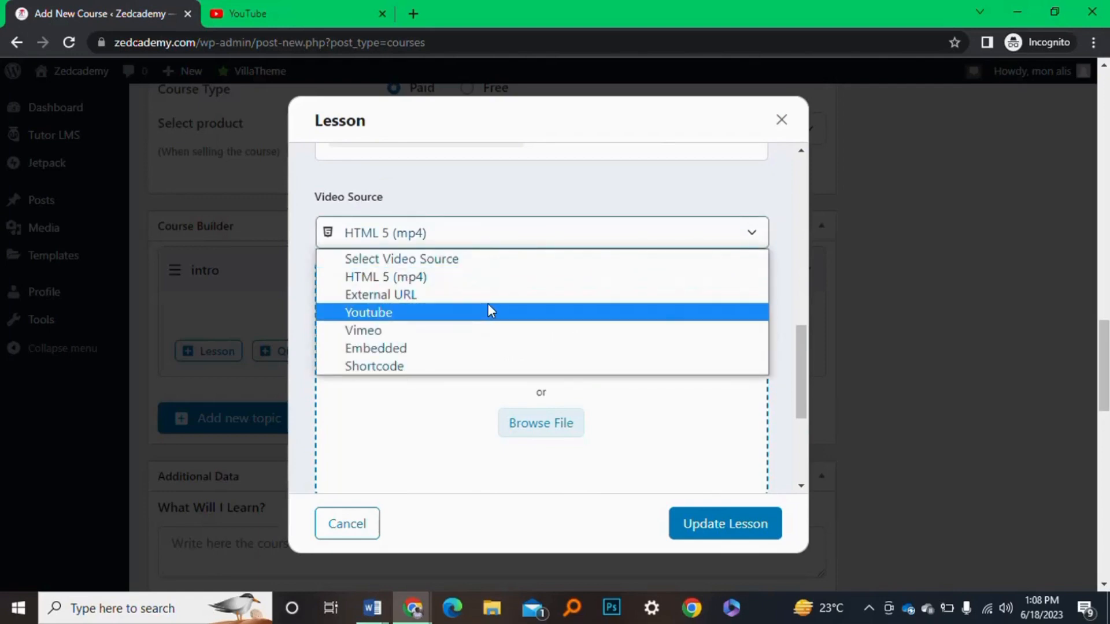
left_click(488, 312)
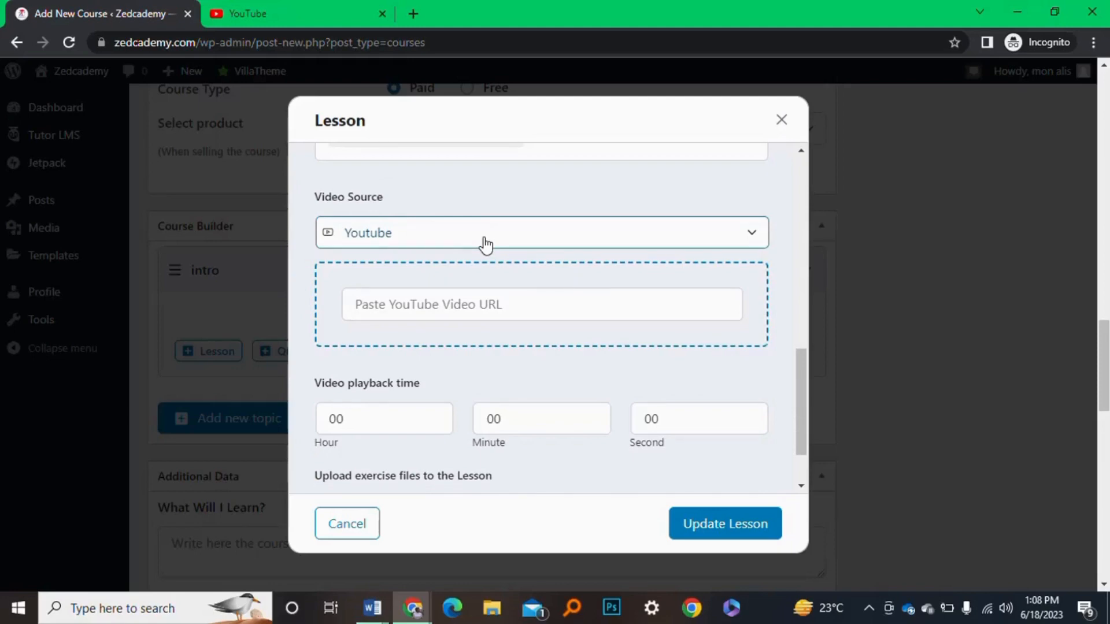
left_click(485, 313)
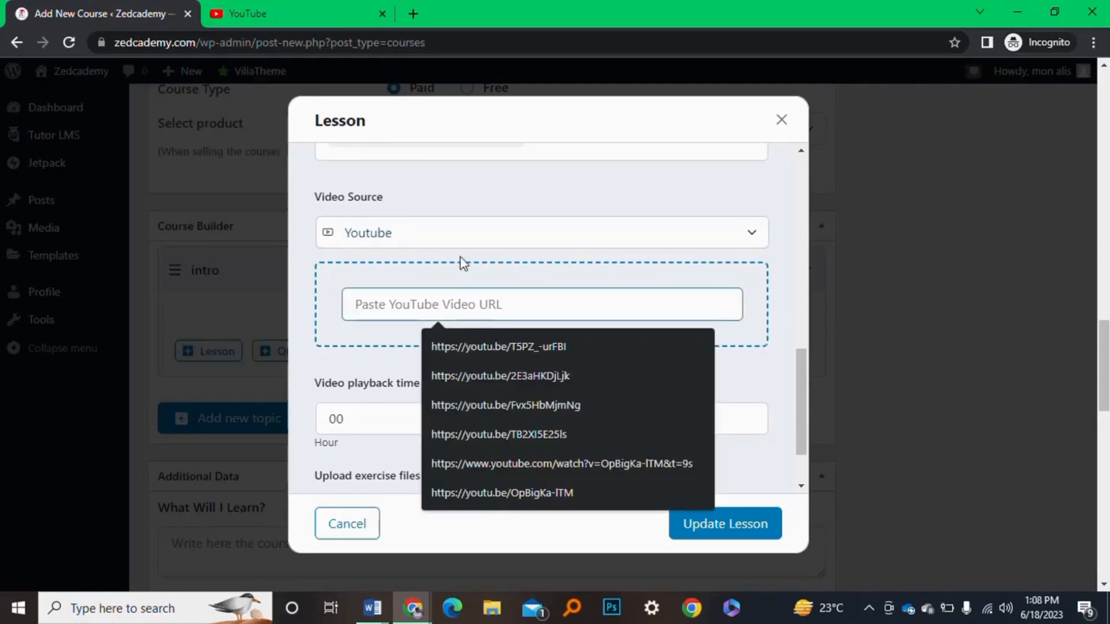
left_click(461, 234)
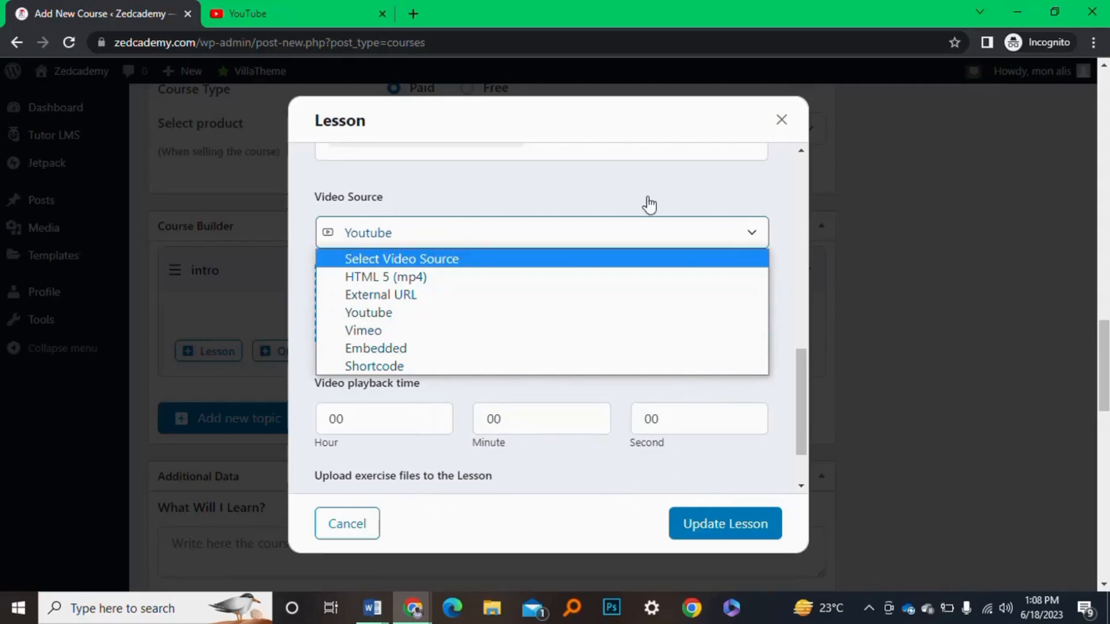
left_click(621, 209)
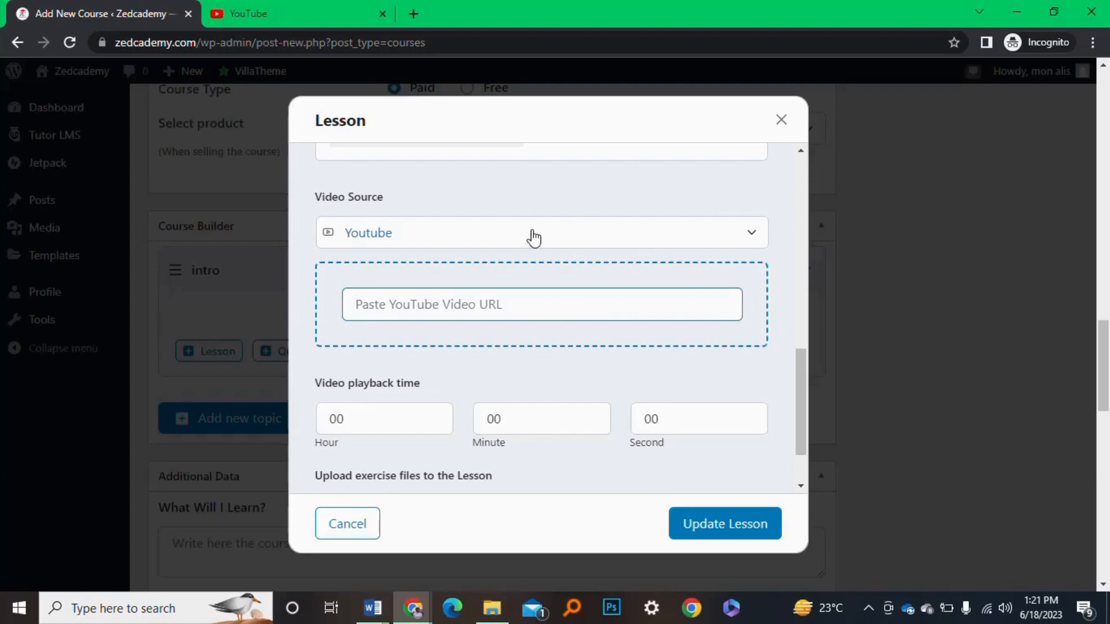
left_click(571, 233)
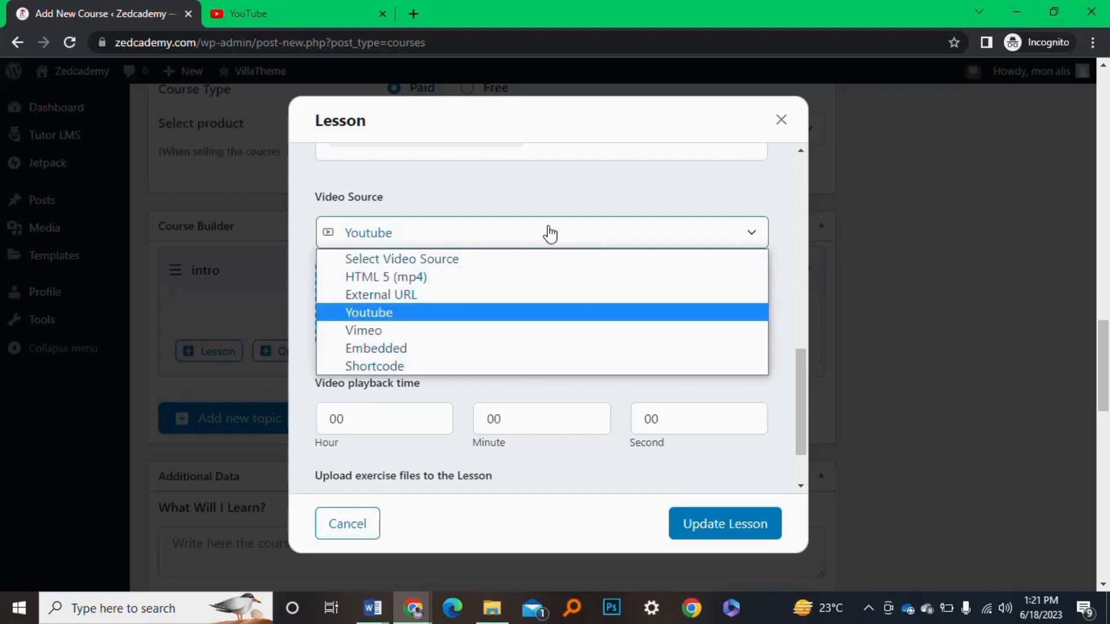
left_click(481, 316)
left_click(447, 307)
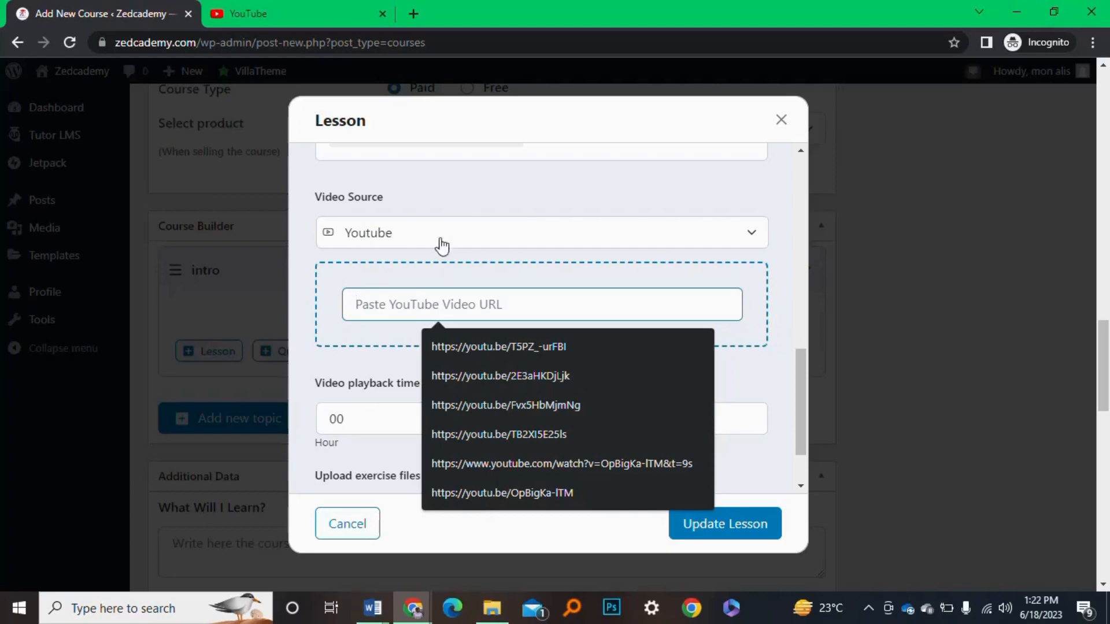
left_click(457, 197)
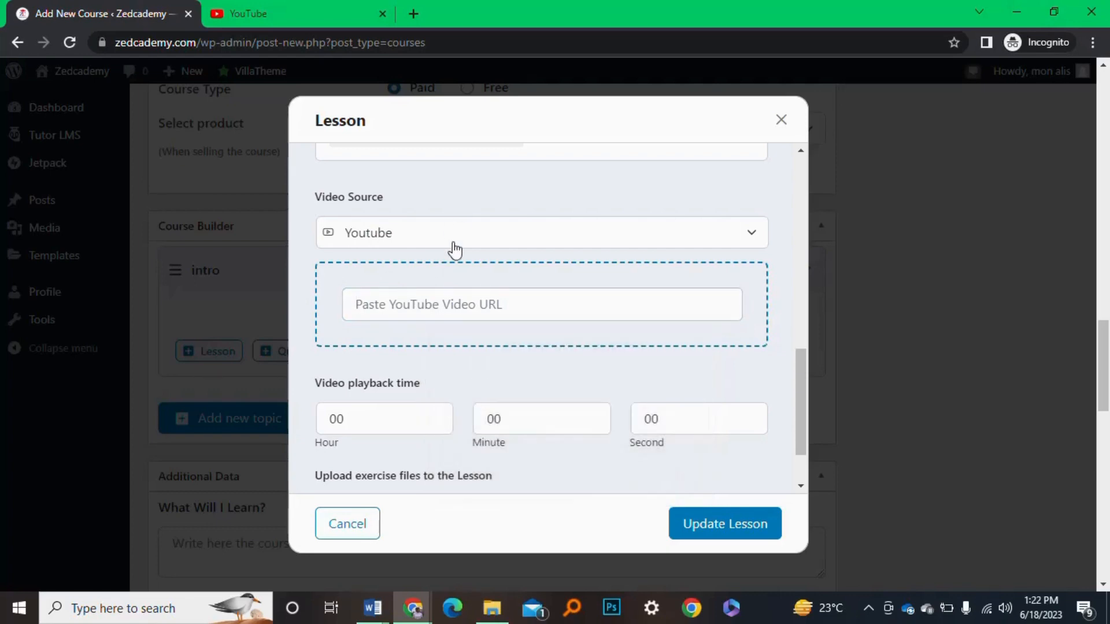
left_click(464, 299)
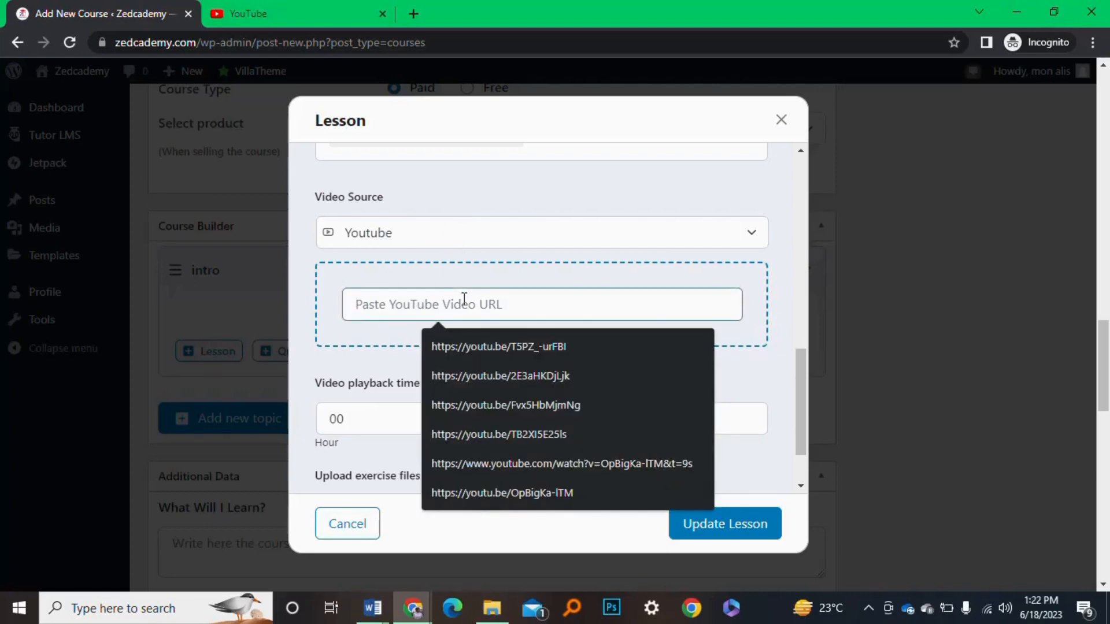
left_click(463, 198)
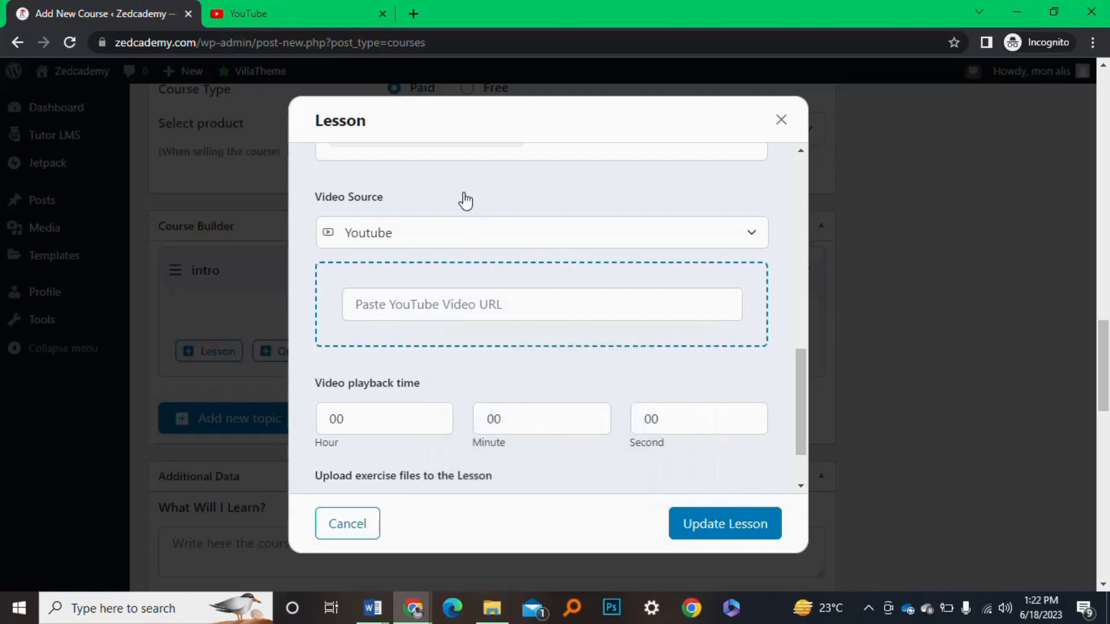
Go to the YouTube home page and show the Create menu with Upload video and Go live
left_click(242, 13)
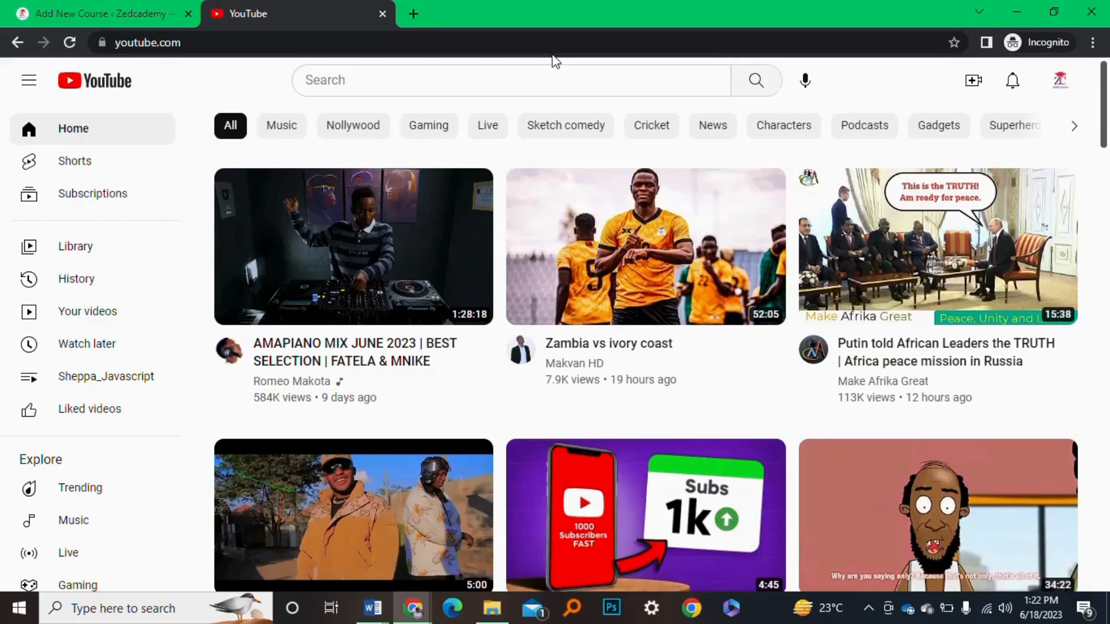
left_click(66, 8)
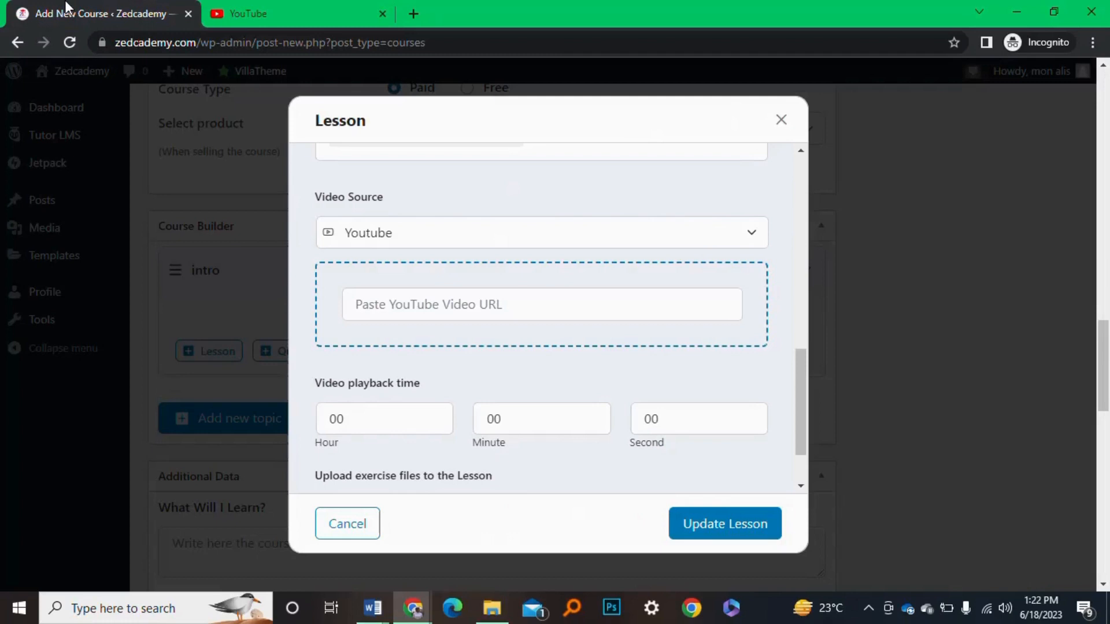
left_click(245, 2)
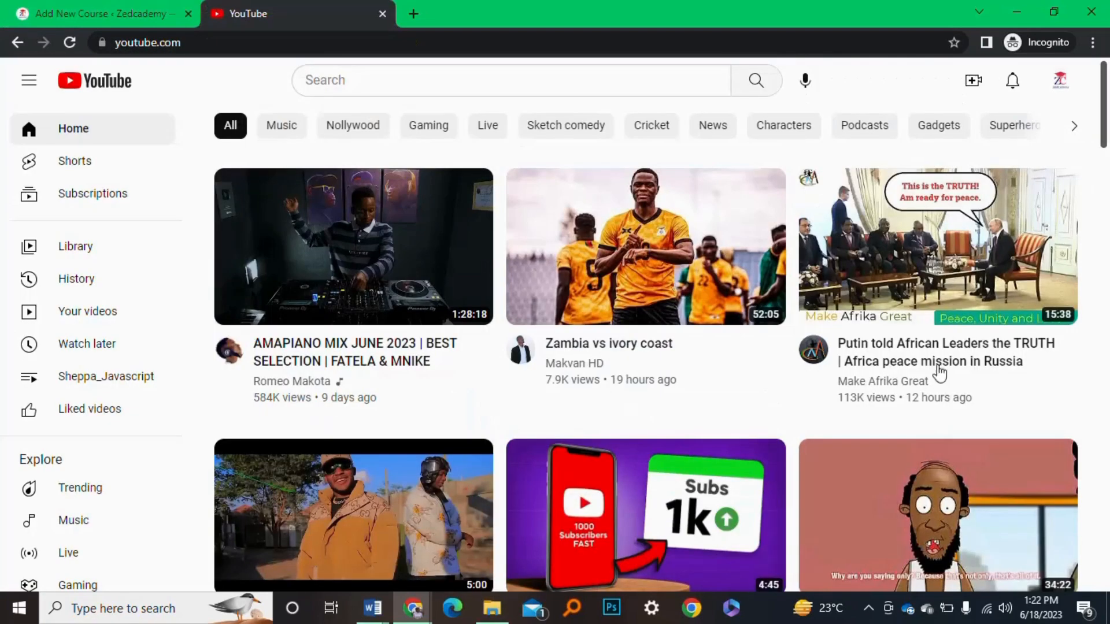
left_click(963, 92)
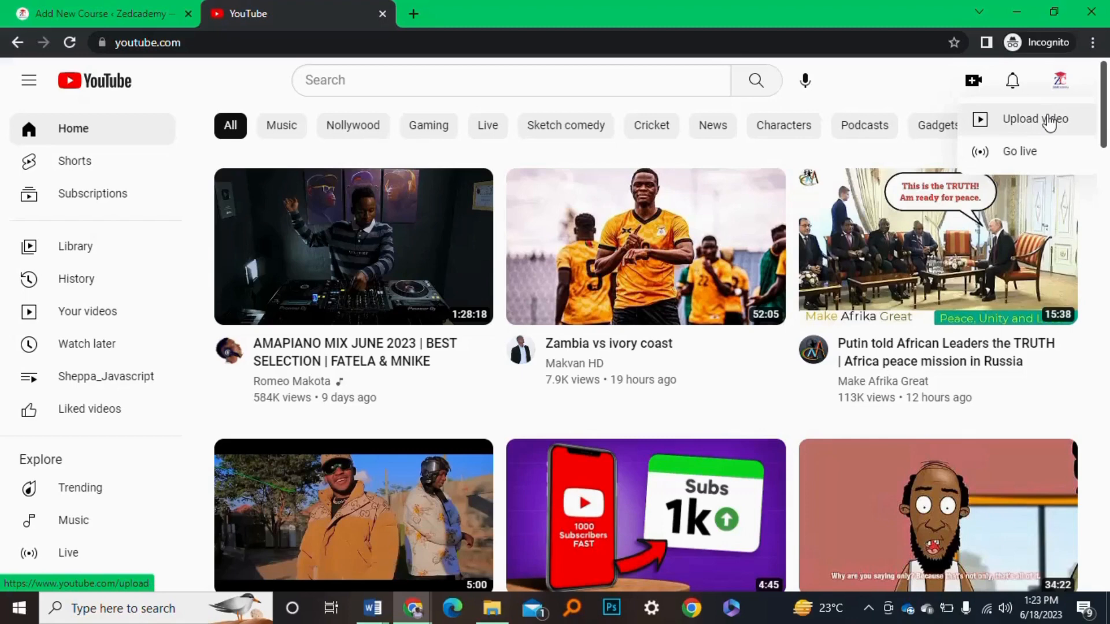
left_click(1061, 86)
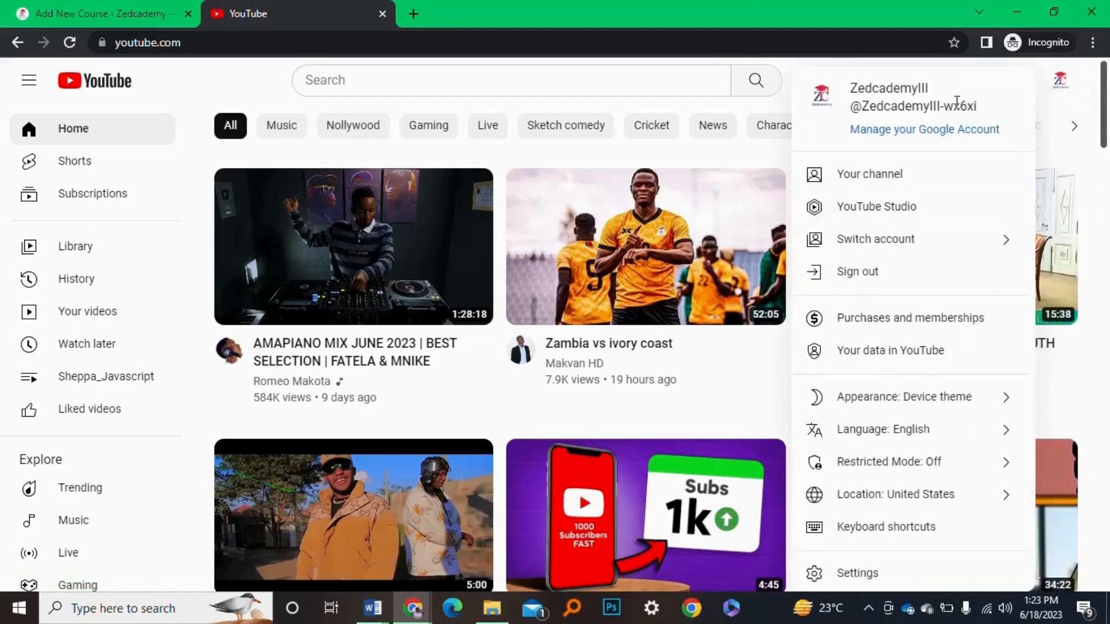
left_click(1060, 81)
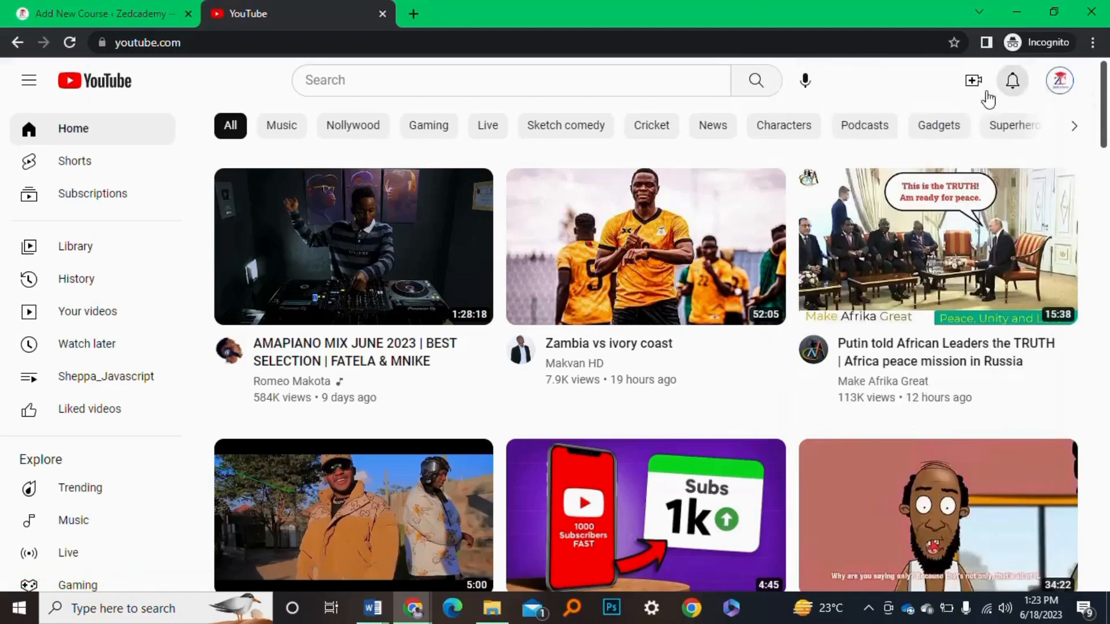
left_click(972, 87)
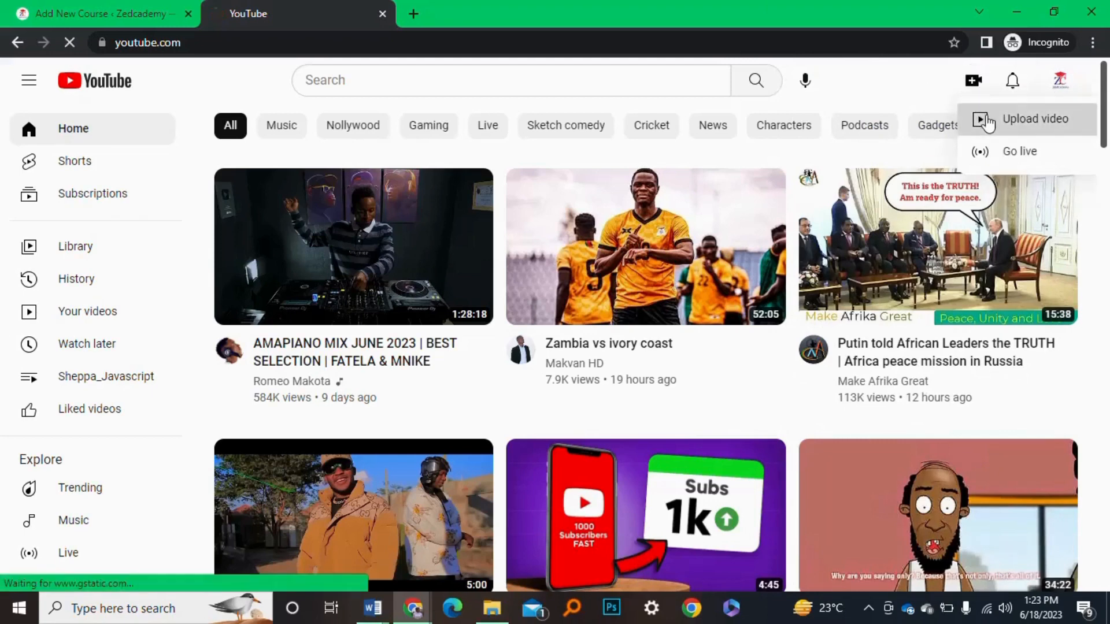
Upload 'White & Purple Modern Home Real Estate Ad Video (2)' from Downloads to YouTube Studio
left_click(983, 119)
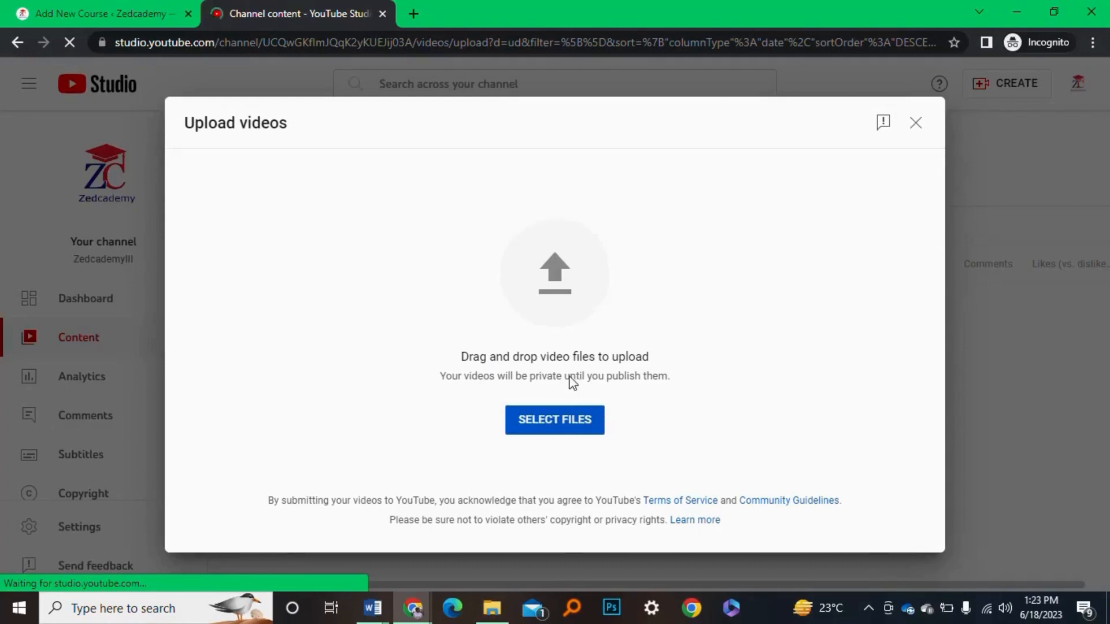
left_click(572, 431)
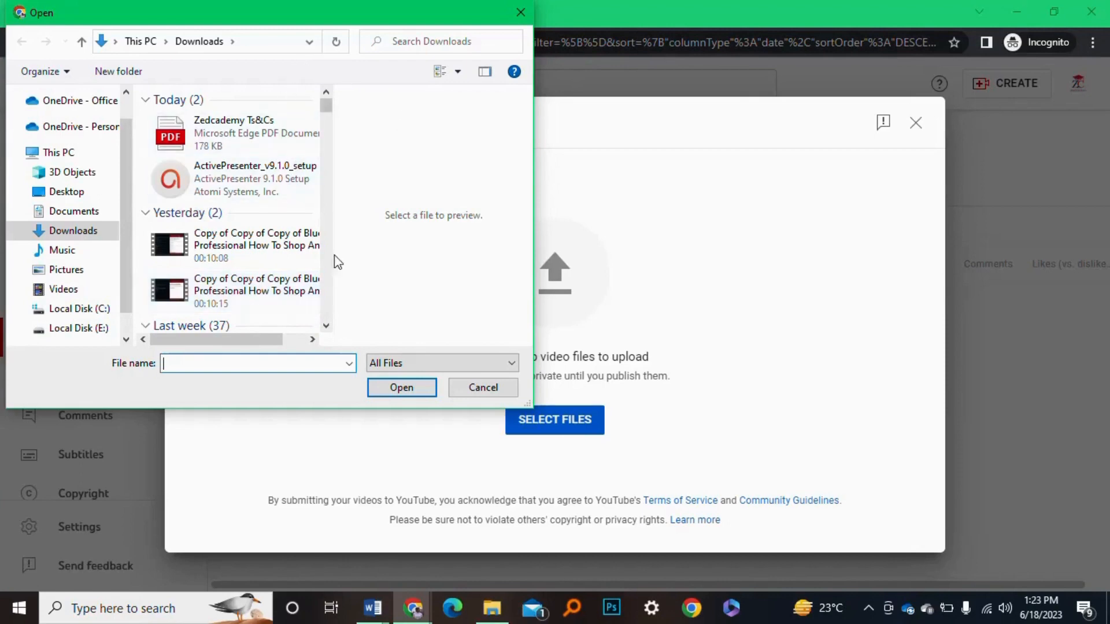
left_click(327, 327)
left_click(326, 327)
left_click(326, 327)
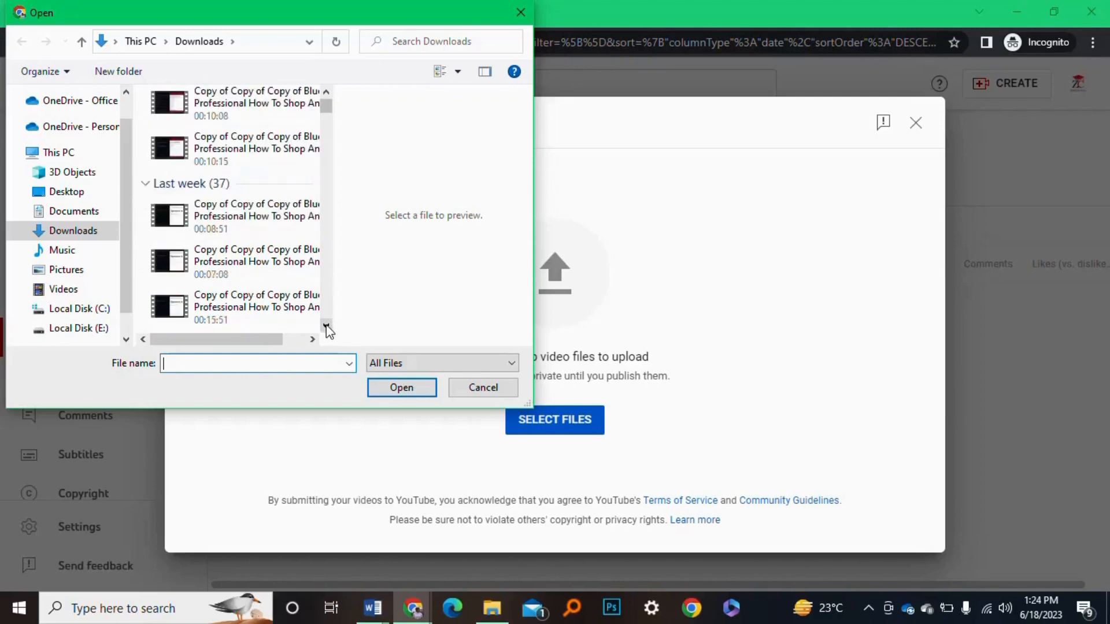
left_click(327, 327)
left_click(326, 326)
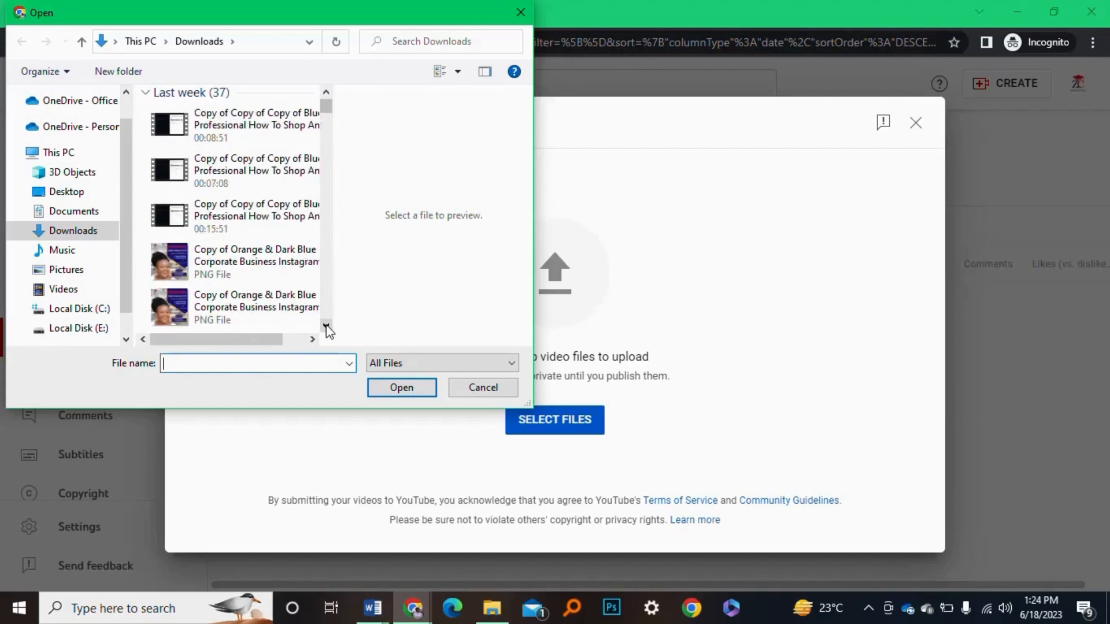
left_click(326, 327)
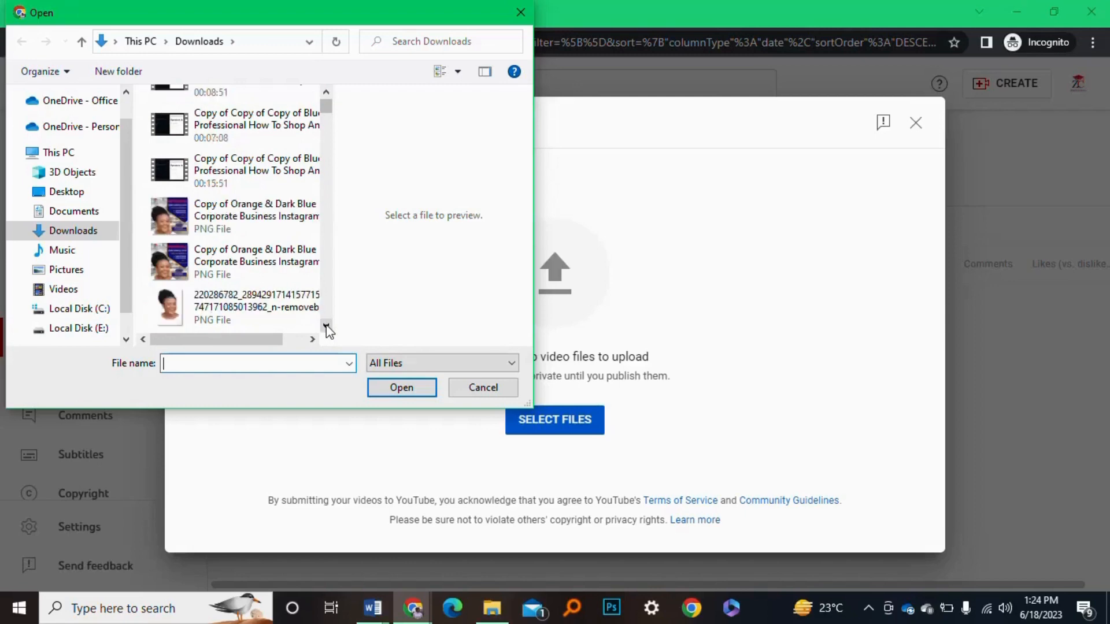
left_click(327, 326)
left_click(326, 327)
left_click(326, 327)
left_click(327, 327)
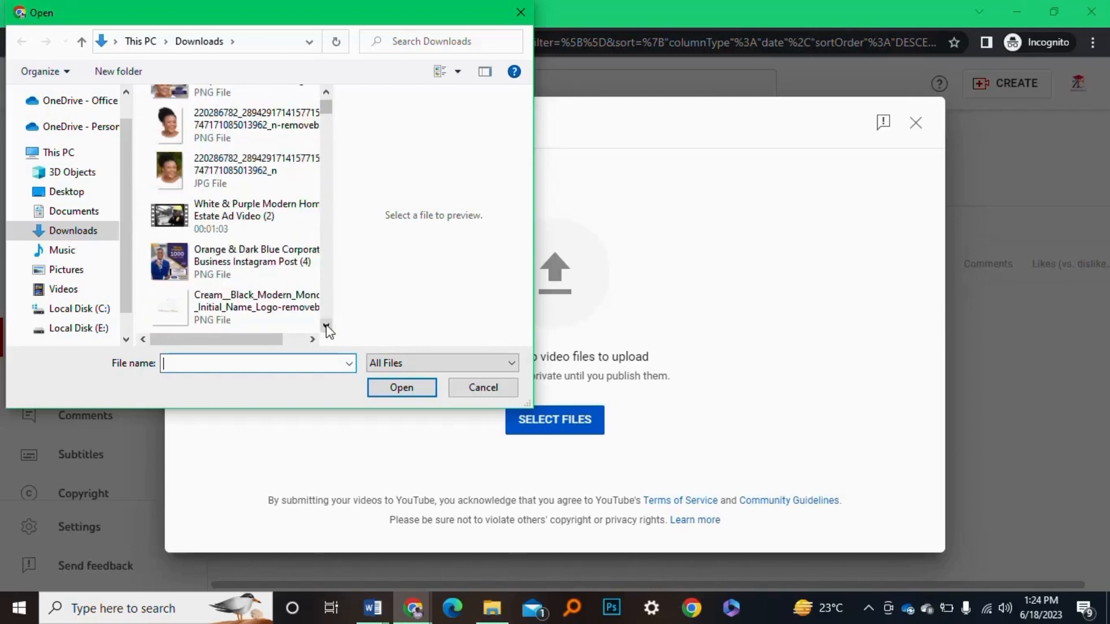
left_click(225, 218)
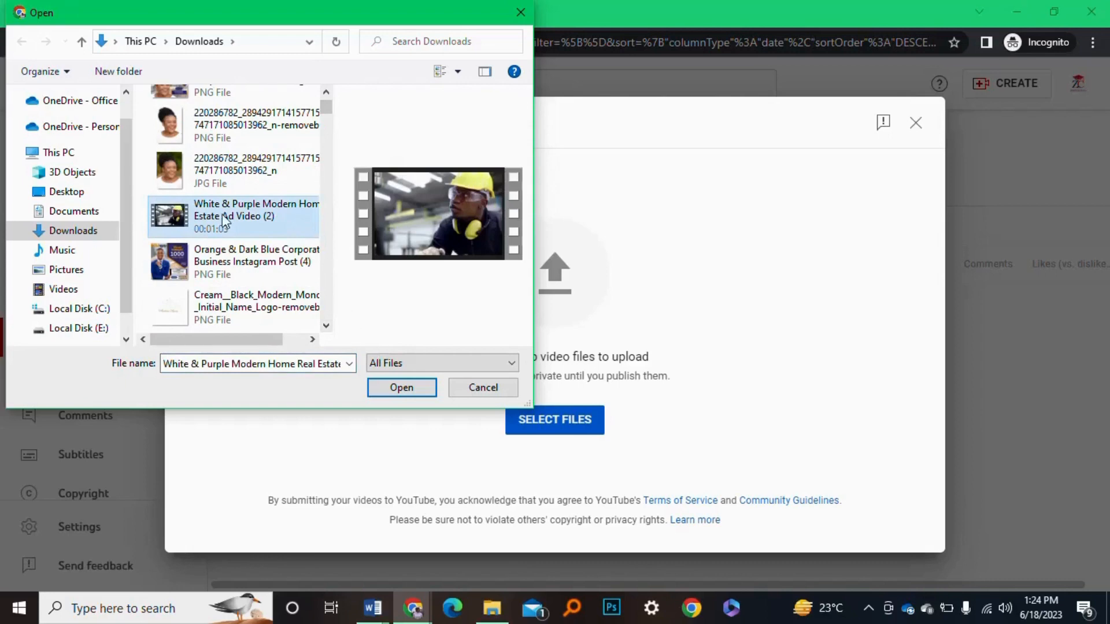
left_click(414, 396)
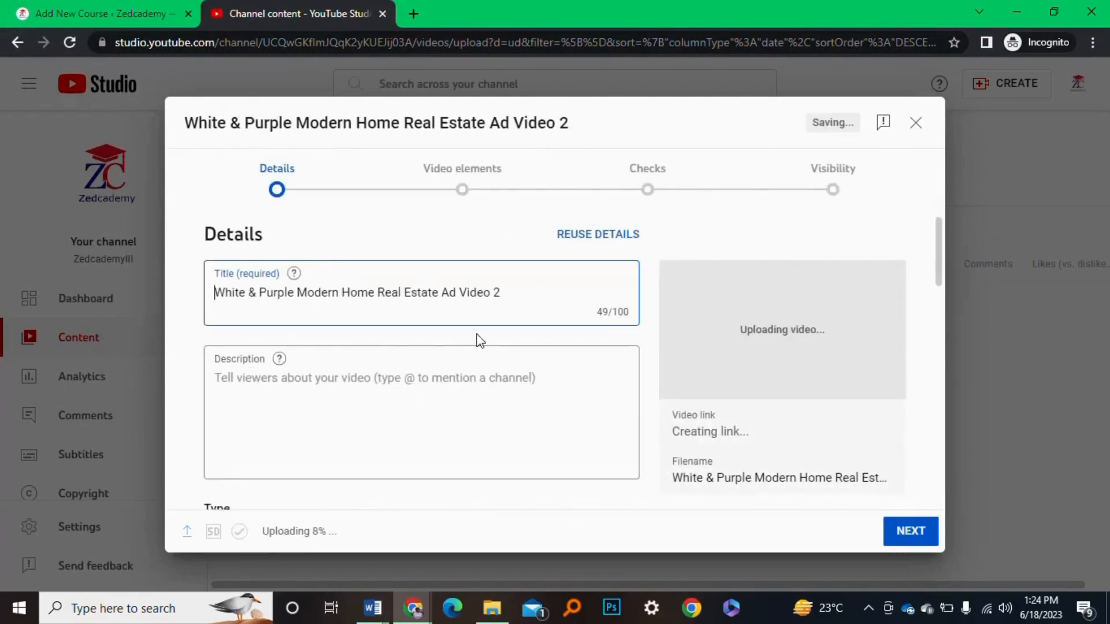
Retitle the video 'intro 101' and mark it as not made for kids
left_click_drag(501, 298, 216, 280)
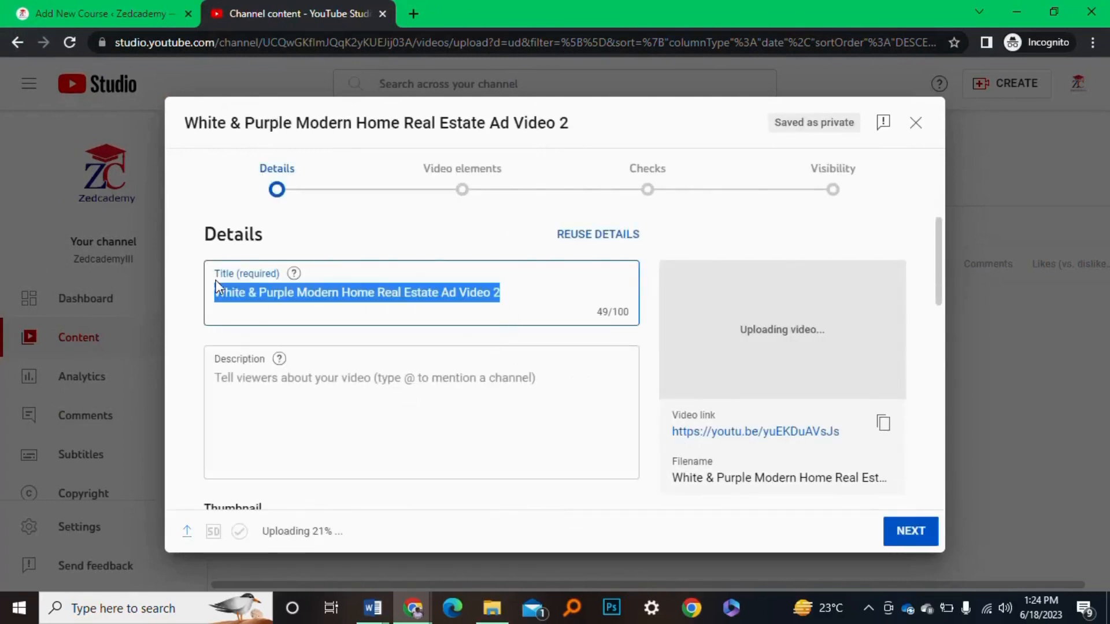
type("in")
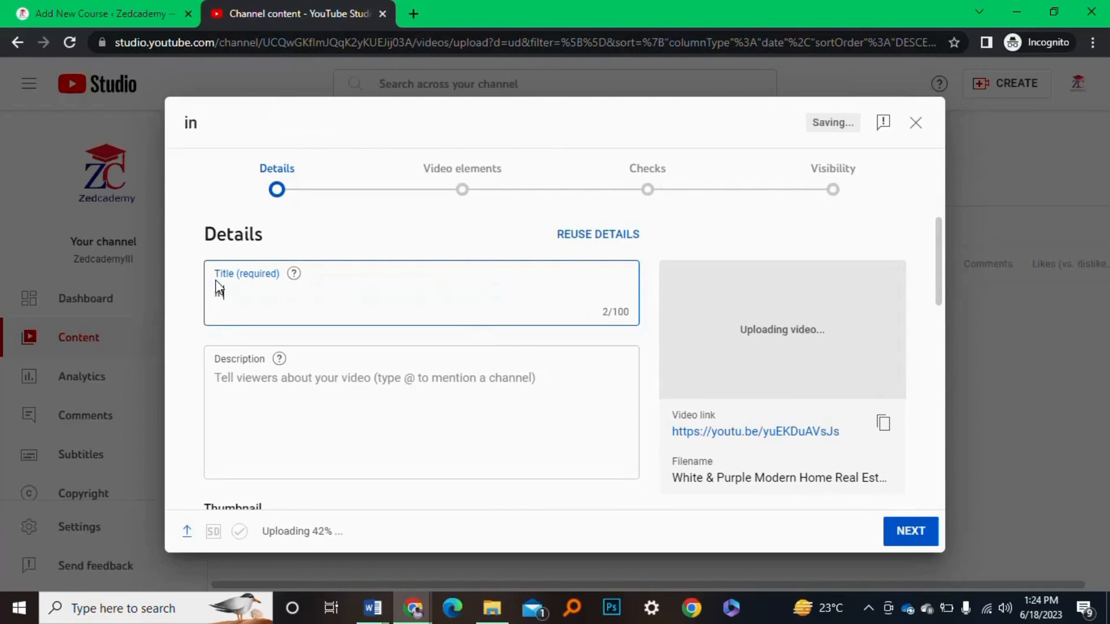
type("tro 101")
scroll(340, 368, "down", 3)
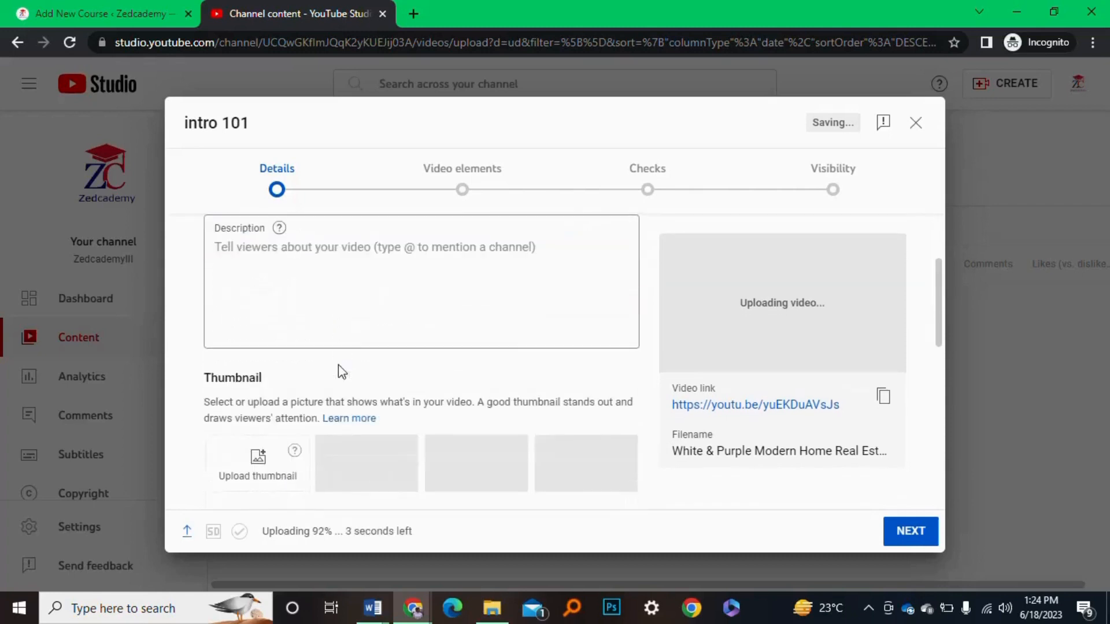
scroll(340, 370, "down", 2)
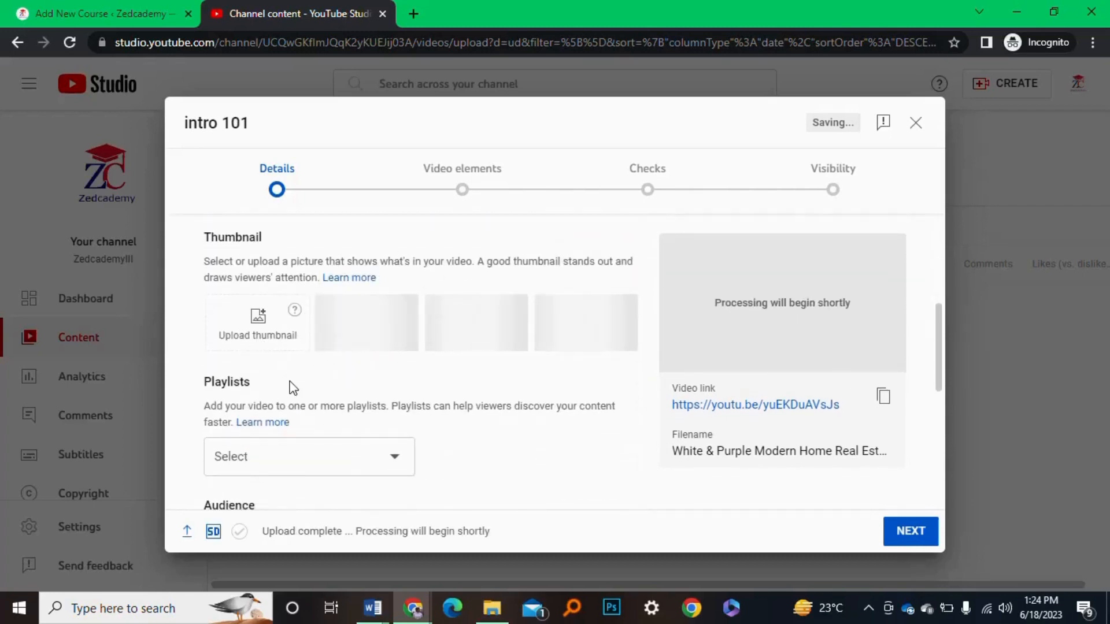
scroll(293, 384, "down", 2)
scroll(323, 376, "down", 1)
scroll(359, 453, "down", 3)
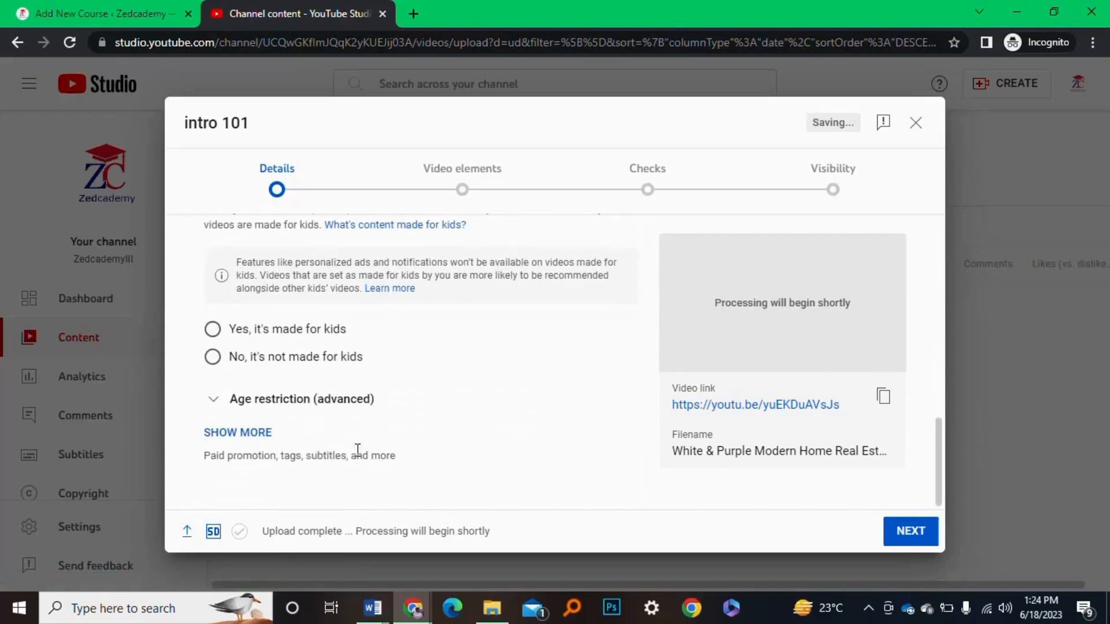
left_click(222, 358)
Advance the upload through Video elements to the copyright Checks step
scroll(638, 283, "up", 2)
scroll(637, 278, "up", 6)
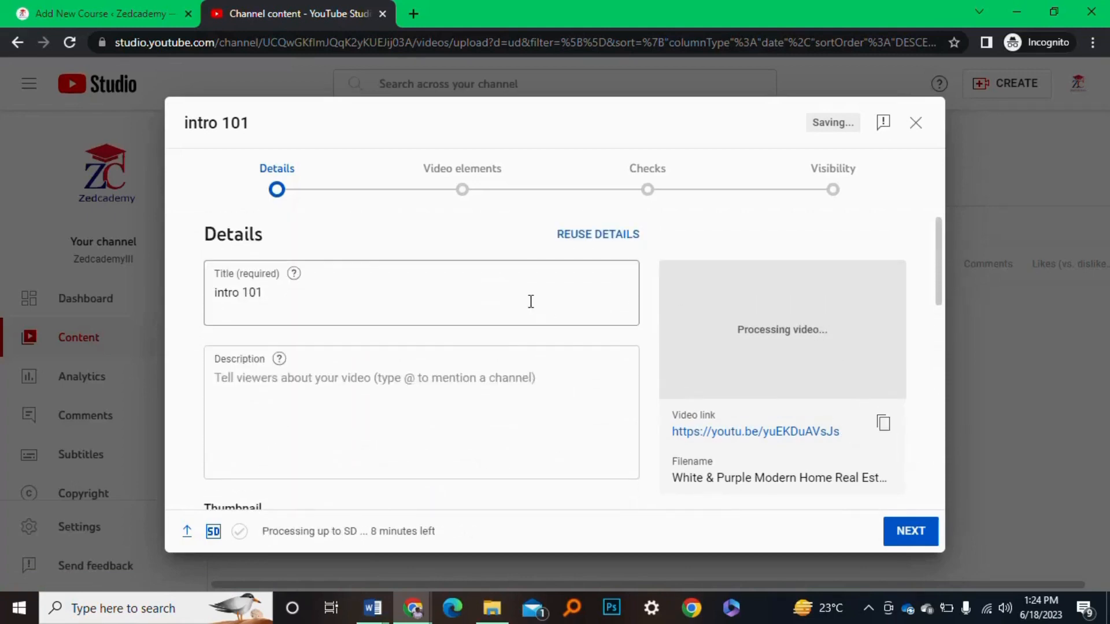
scroll(528, 303, "down", 3)
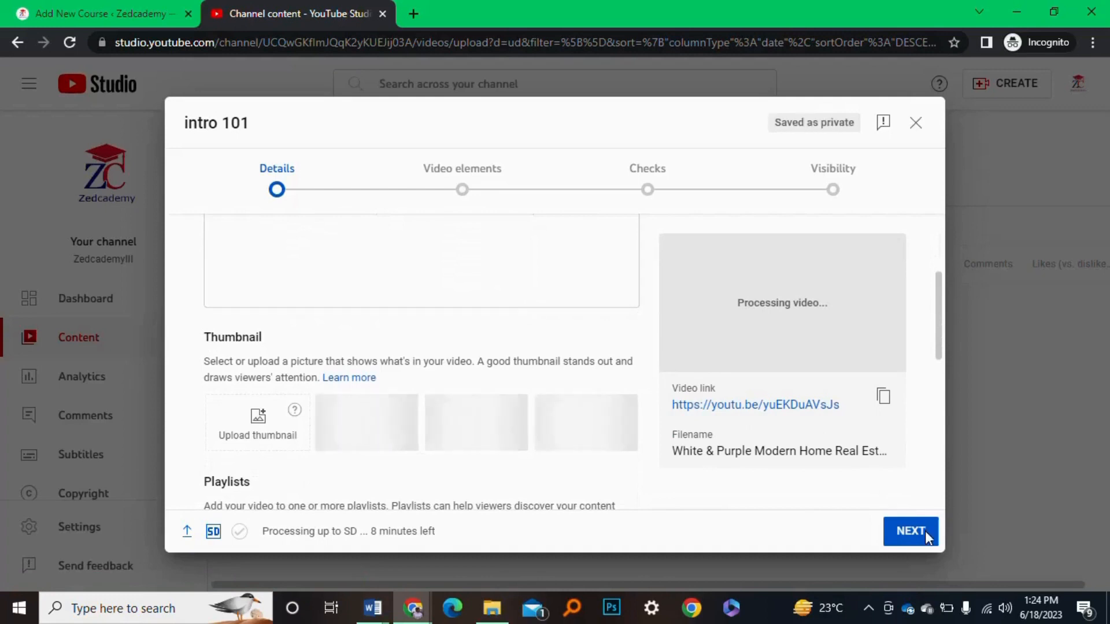
left_click(925, 531)
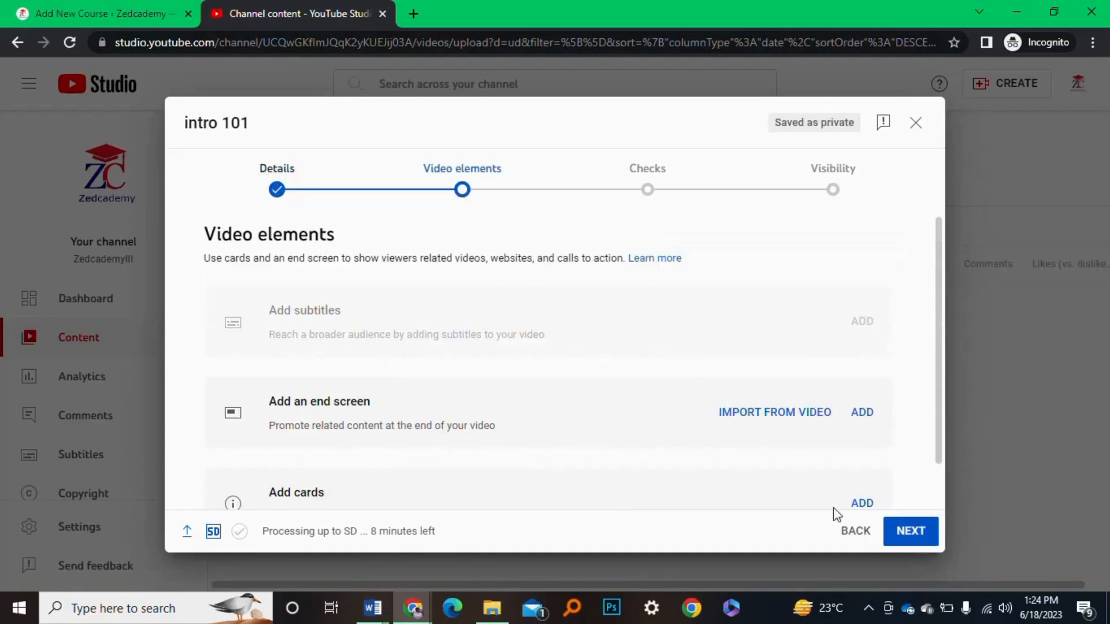
left_click(936, 544)
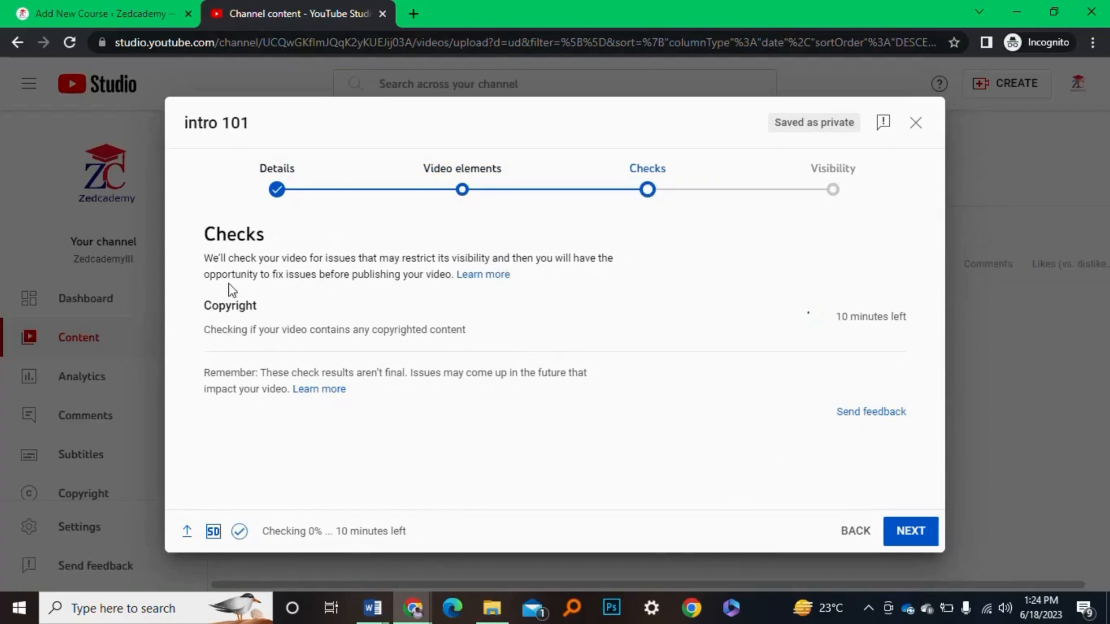
Set intro 101's visibility to Unlisted, copy its video link, and save to publish it
left_click(911, 535)
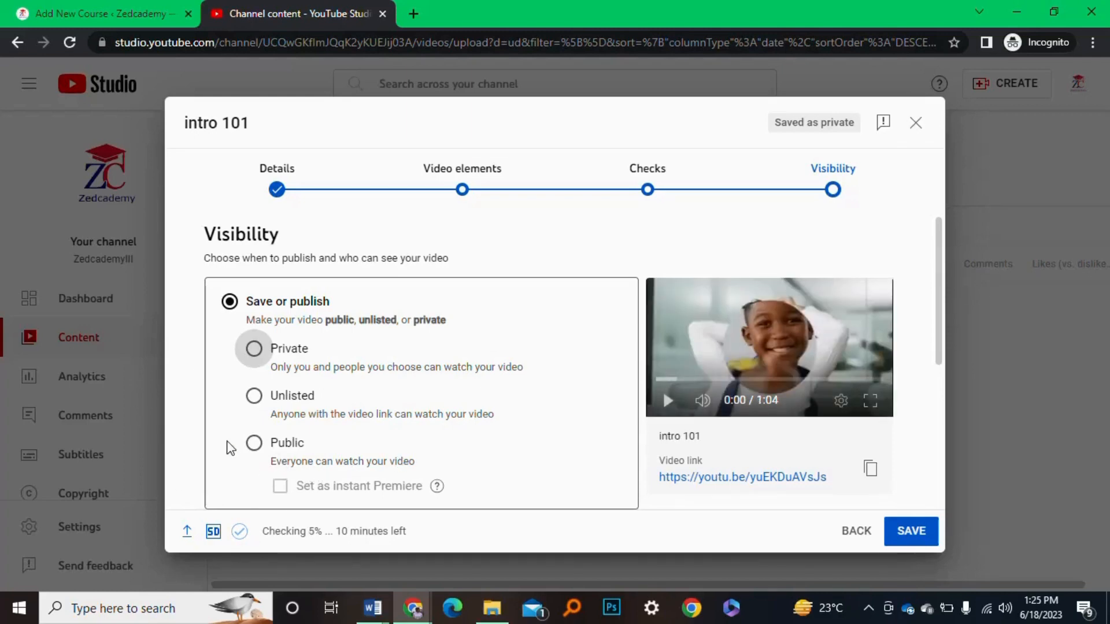
left_click(255, 398)
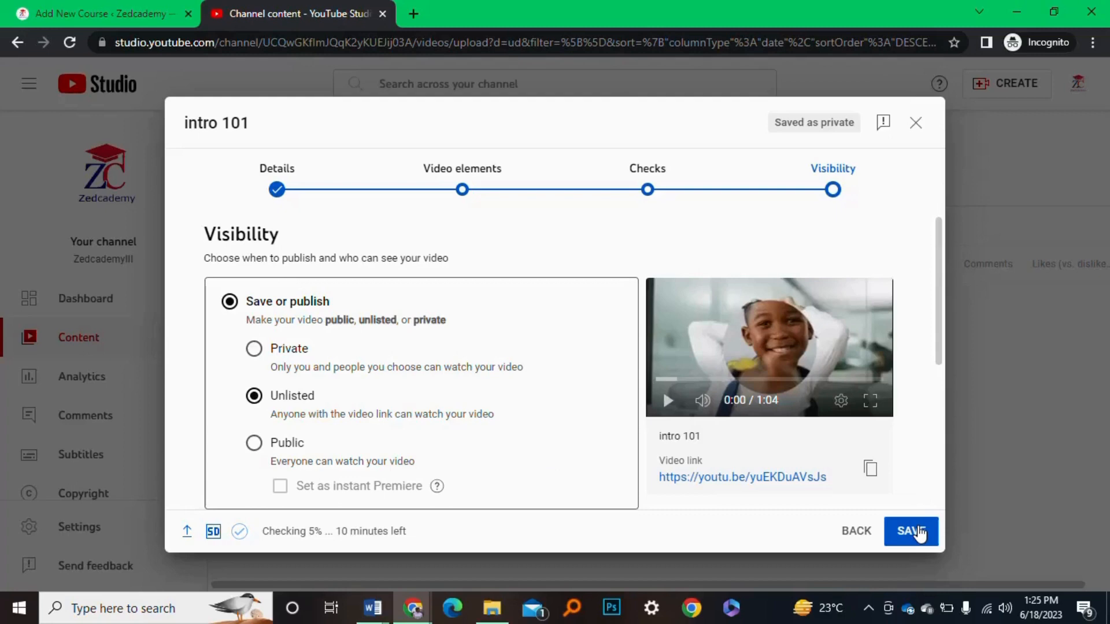
left_click(871, 471)
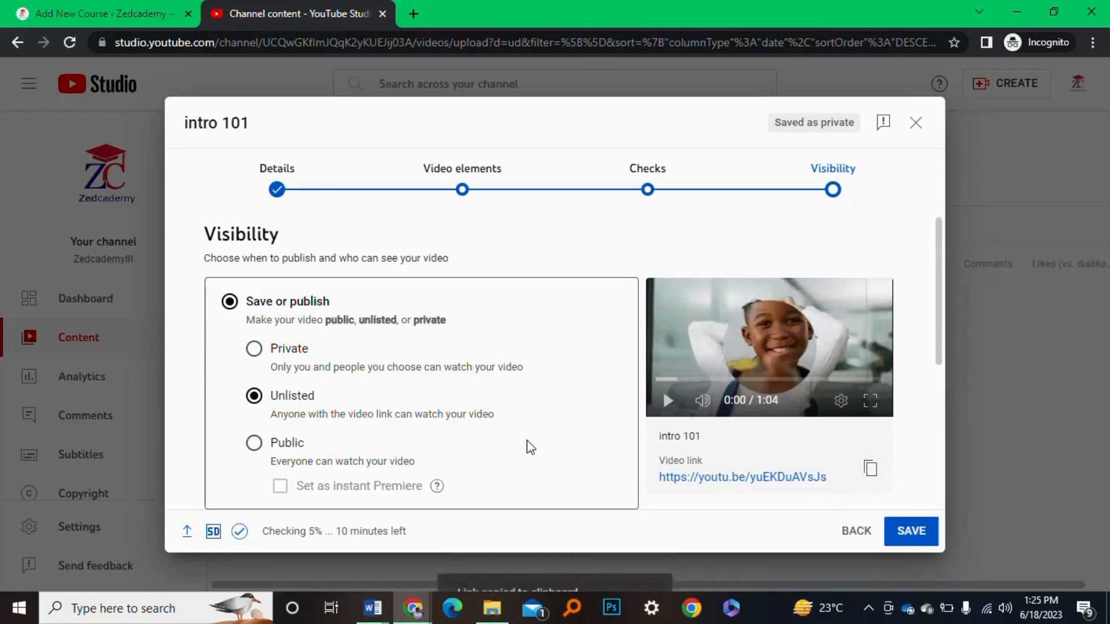
scroll(531, 448, "down", 2)
scroll(529, 449, "down", 2)
scroll(528, 448, "up", 4)
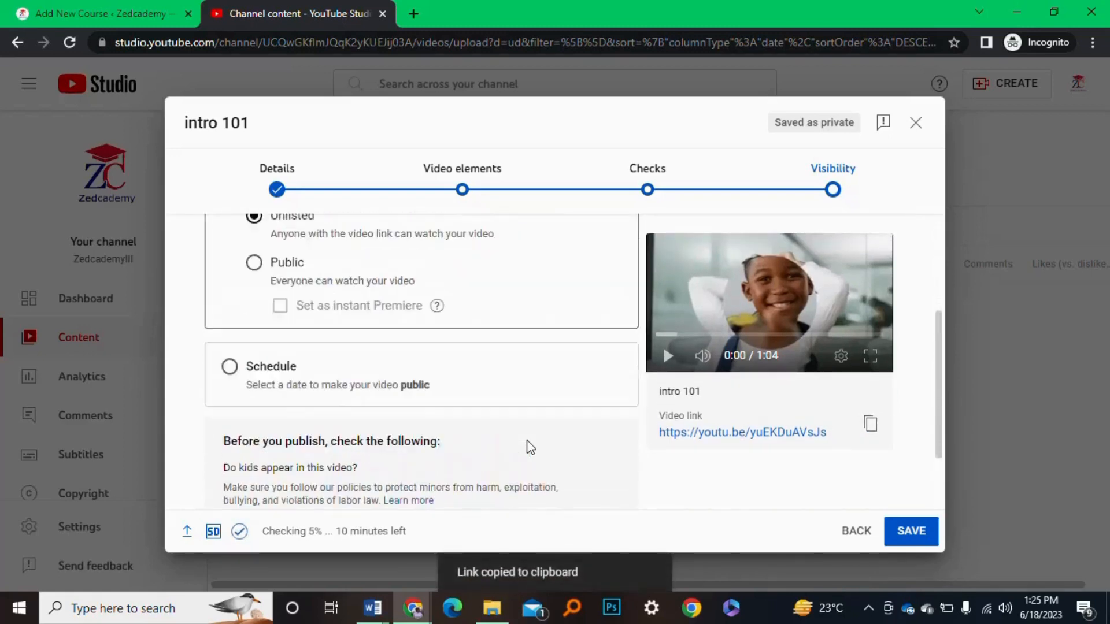
left_click(917, 531)
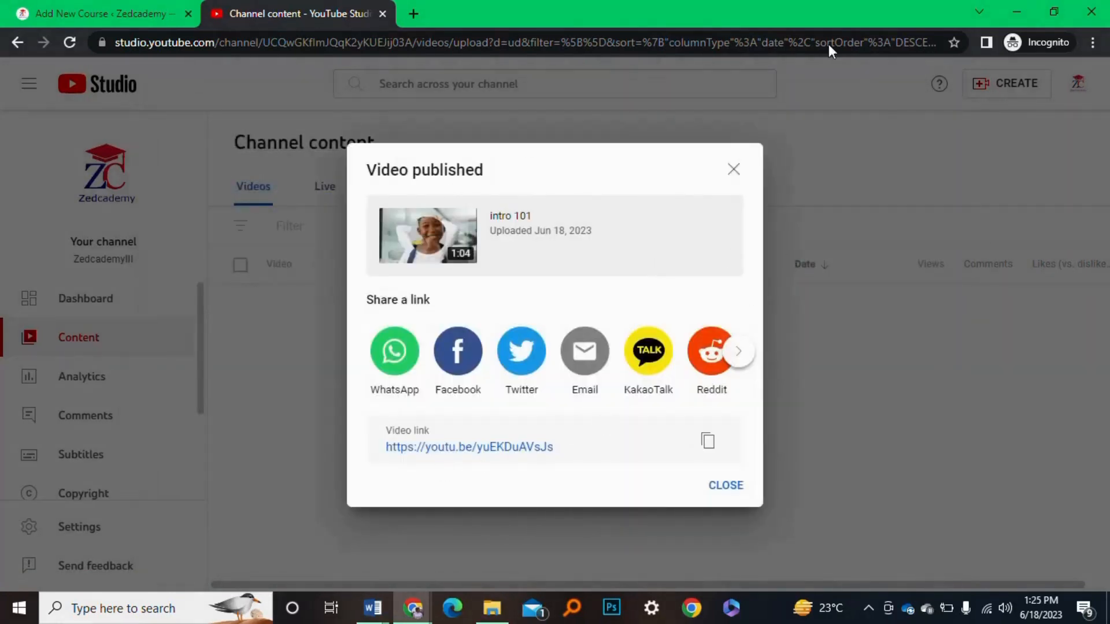
Copy the published video's link, close the summary, and review the 6-video Channel content list
left_click(708, 445)
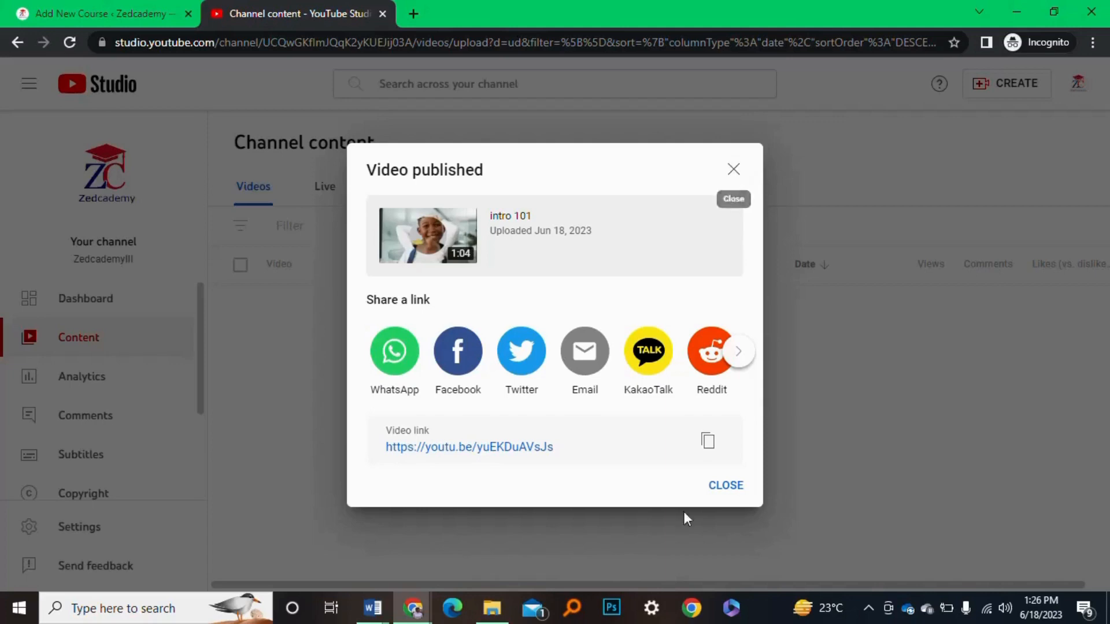
left_click(726, 486)
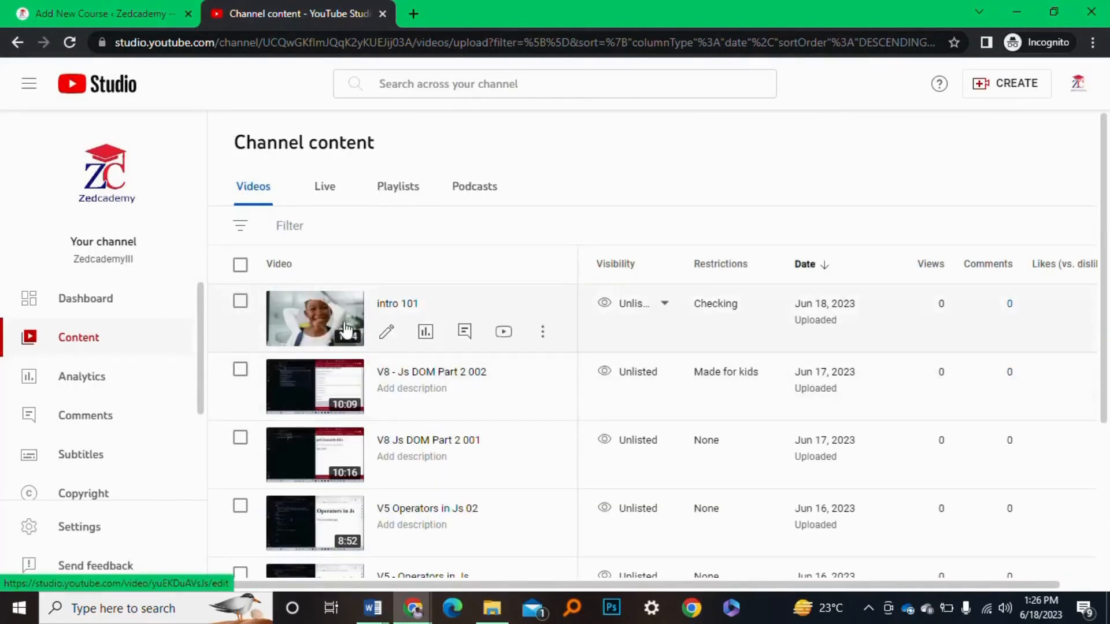
scroll(469, 449, "down", 1)
scroll(469, 451, "down", 3)
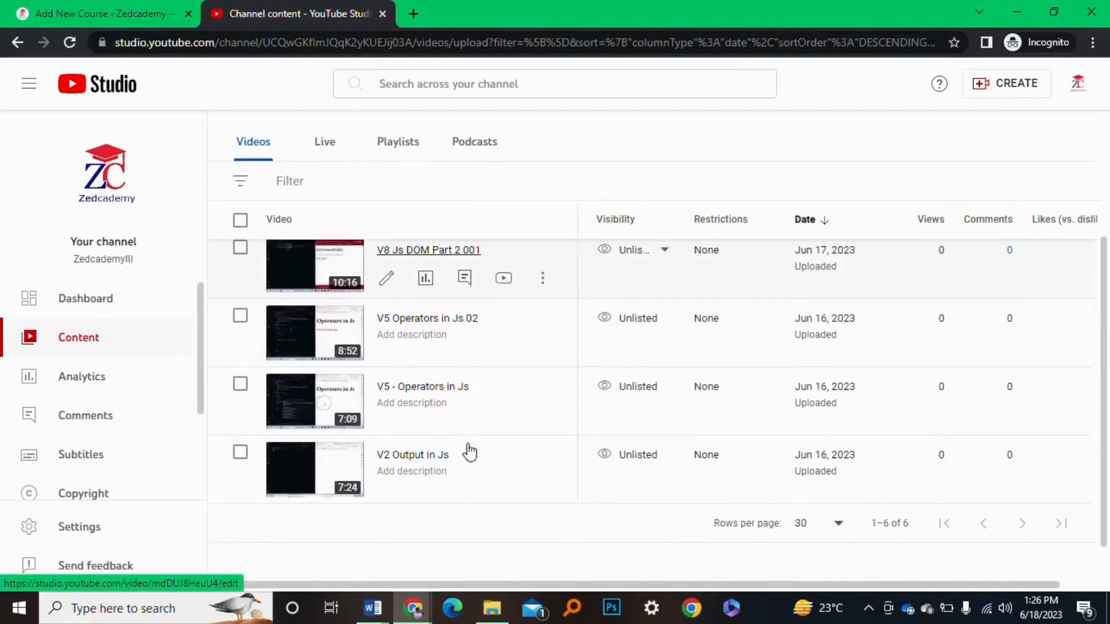
scroll(469, 451, "up", 4)
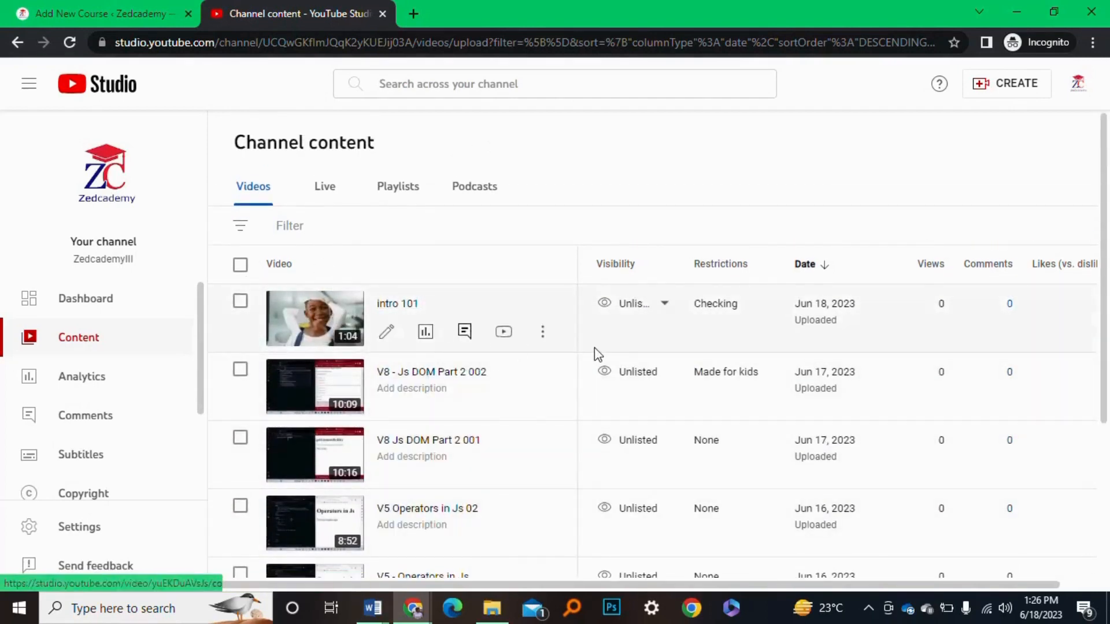
left_click(37, 8)
left_click(551, 304)
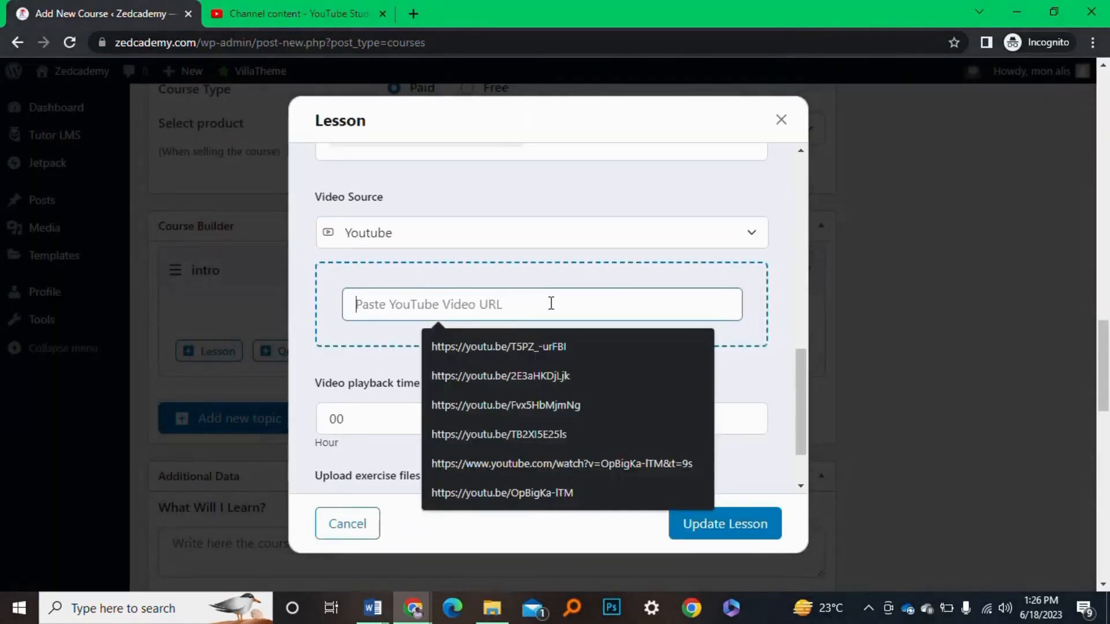
key("ctrl+v")
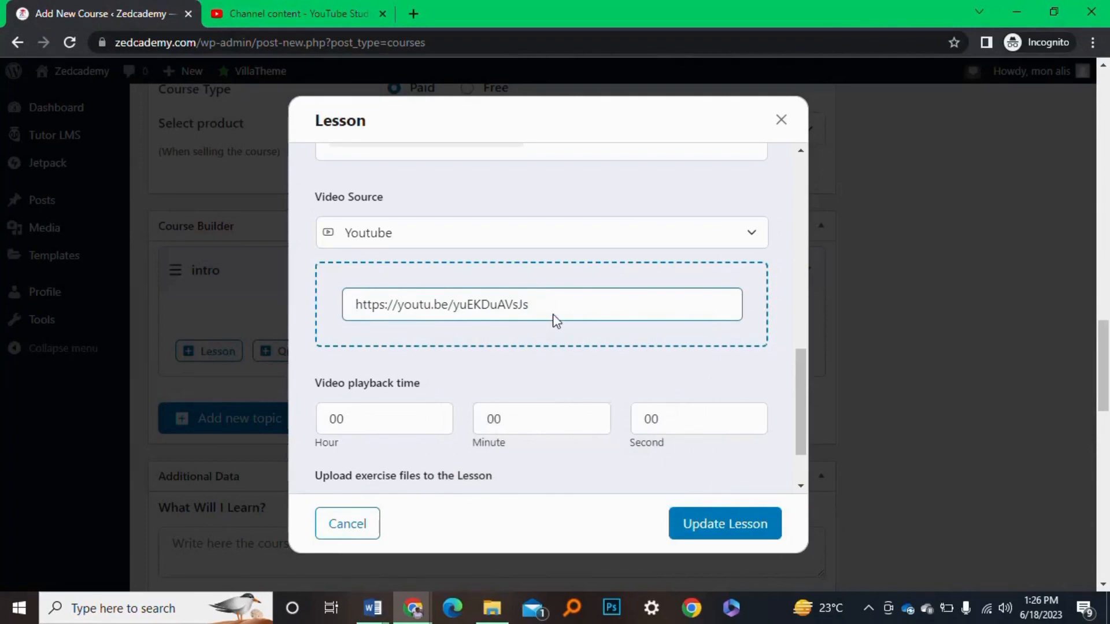
scroll(554, 257, "down", 1)
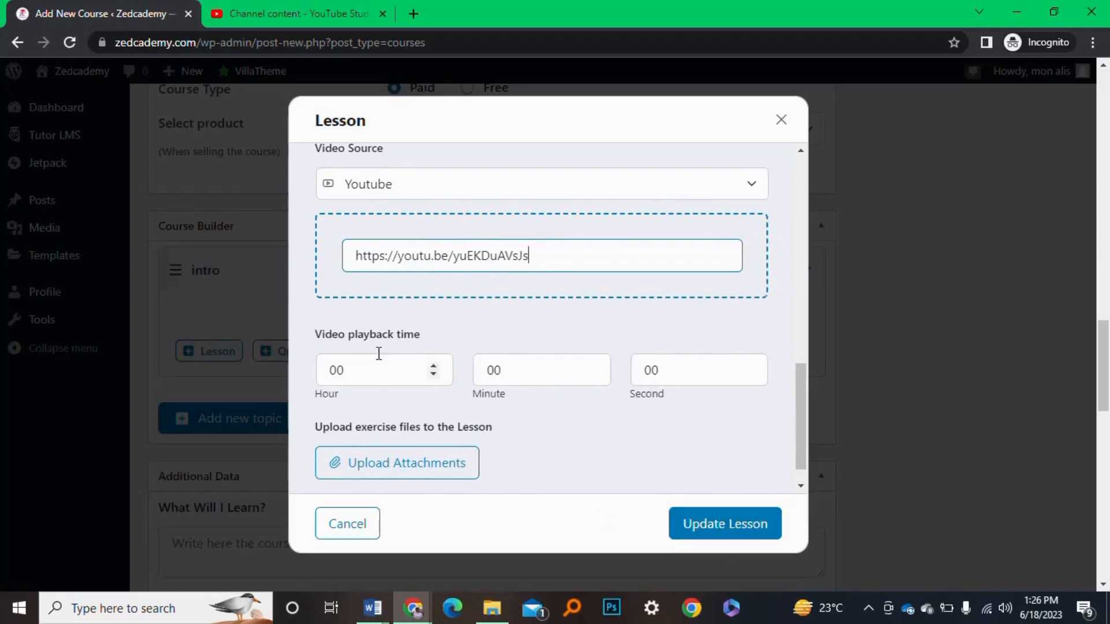
Upload the 192 KB JPG image from Downloads and attach it as the lesson's exercise file
left_click(449, 462)
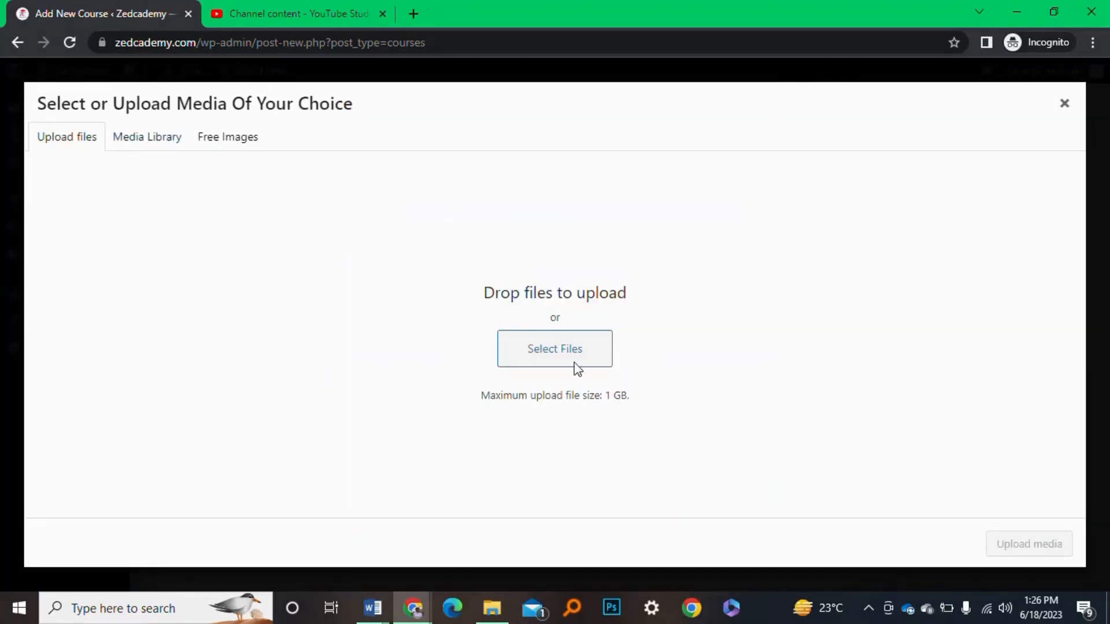
left_click(141, 142)
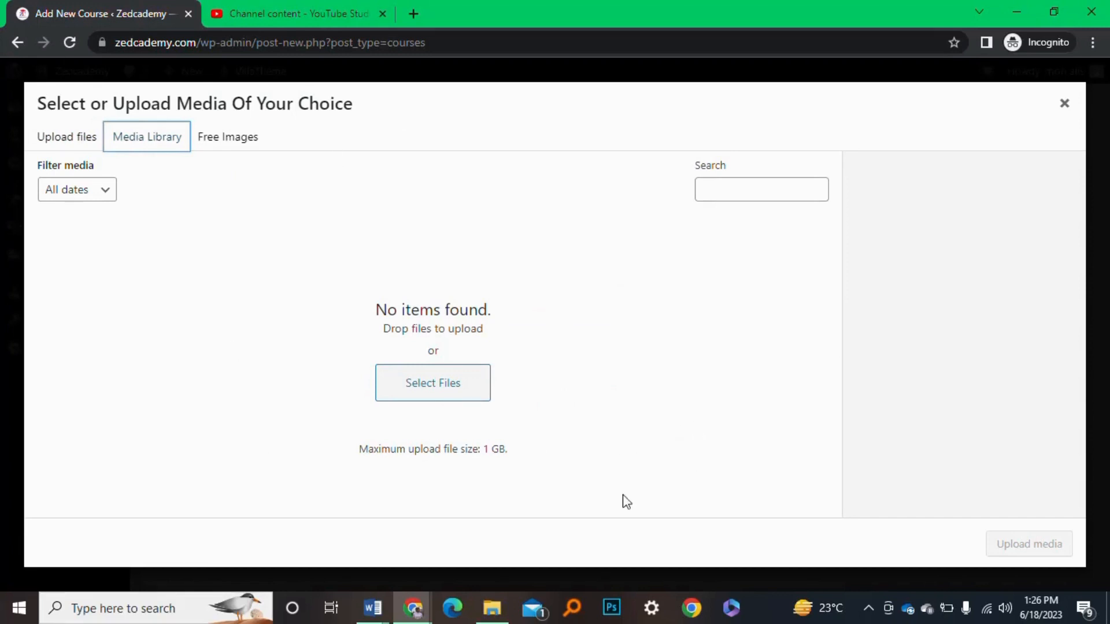
left_click(249, 136)
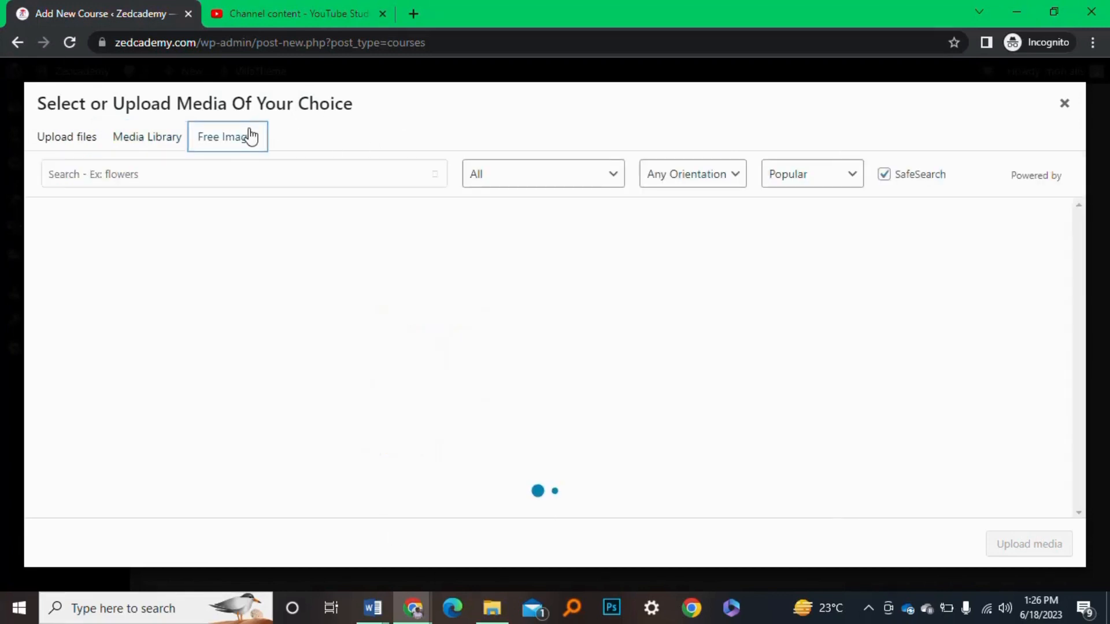
left_click(133, 138)
left_click(67, 139)
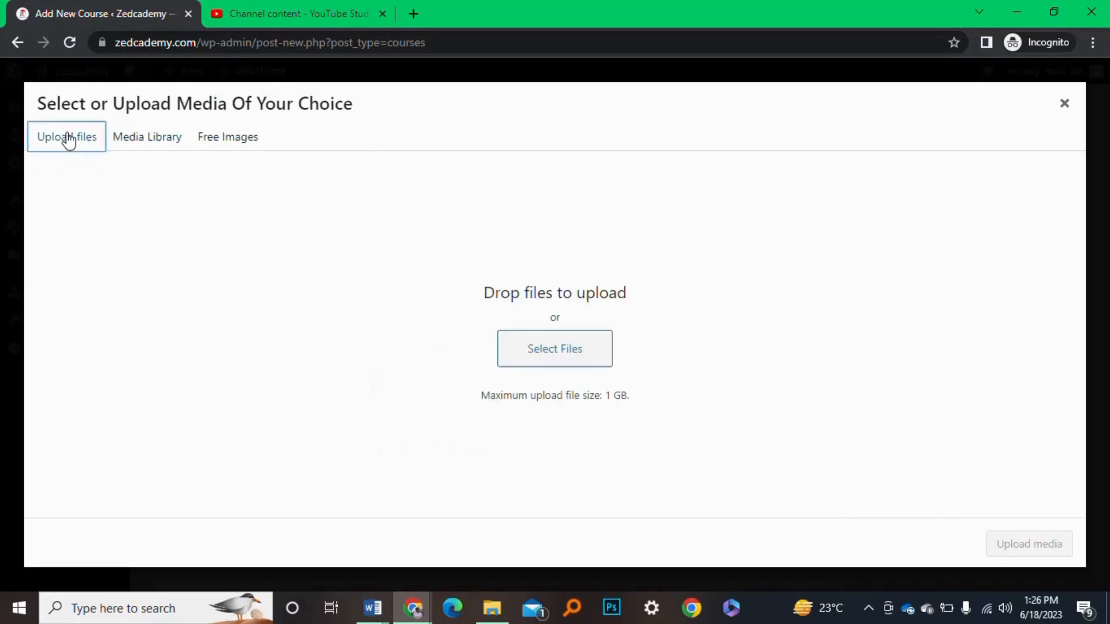
left_click(541, 357)
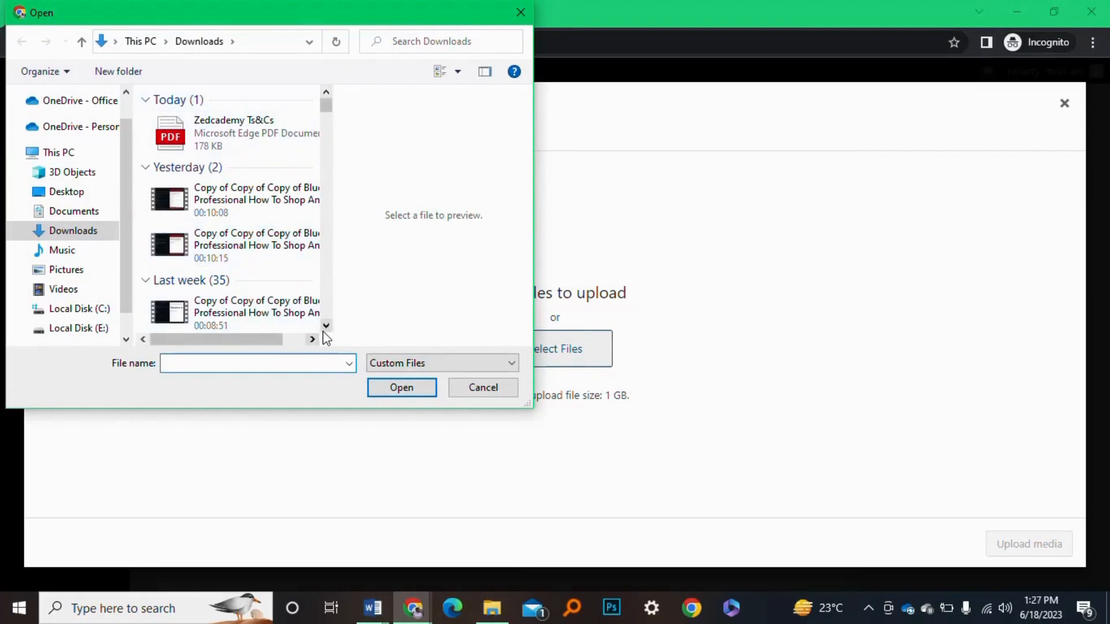
scroll(326, 338, "down", 3)
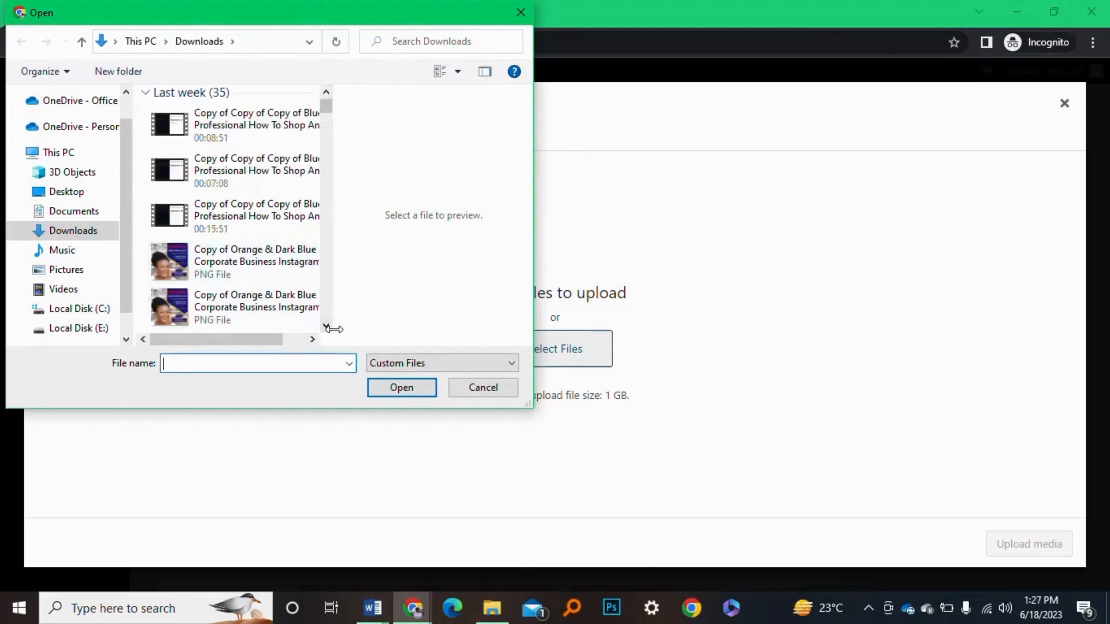
scroll(326, 328, "down", 2)
left_click(267, 303)
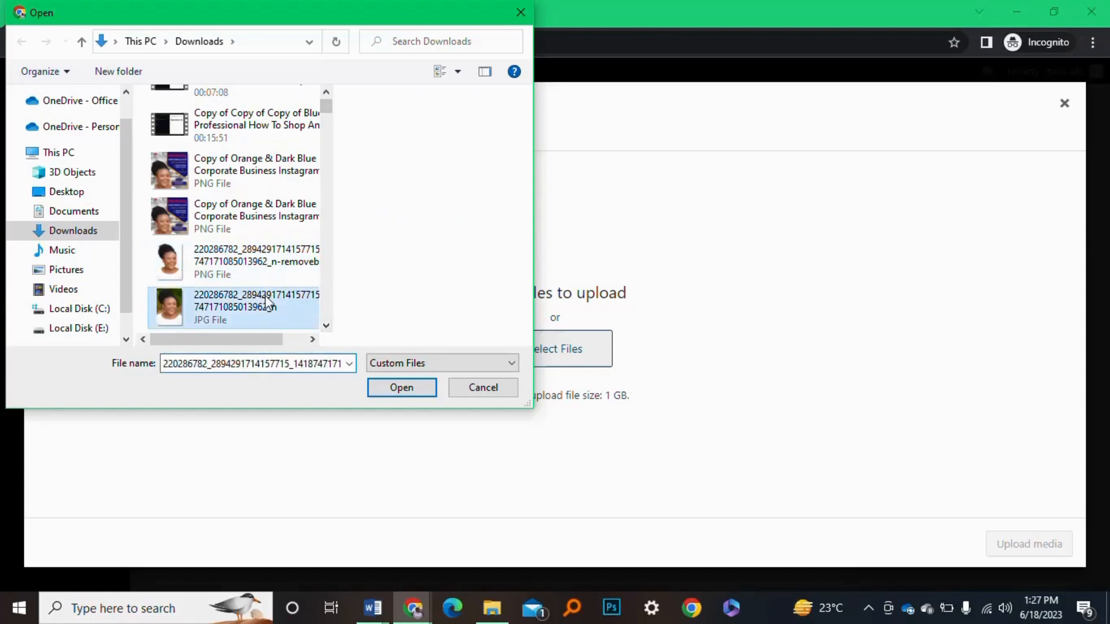
left_click(402, 388)
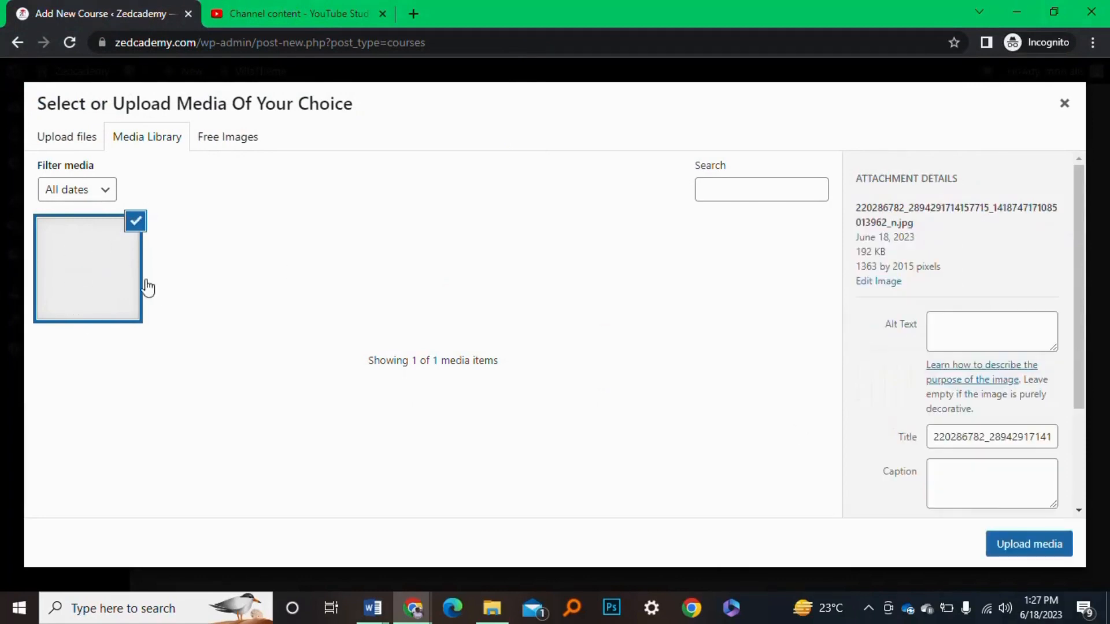
left_click(1056, 552)
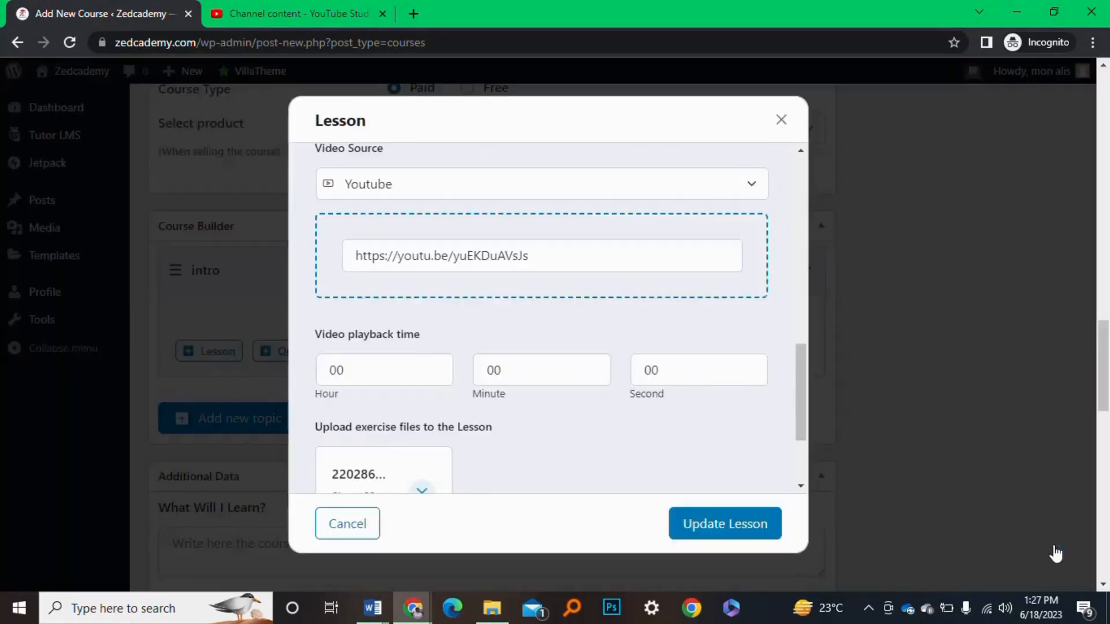
Remove the attached JPG image from the lesson's exercise files
scroll(523, 427, "down", 3)
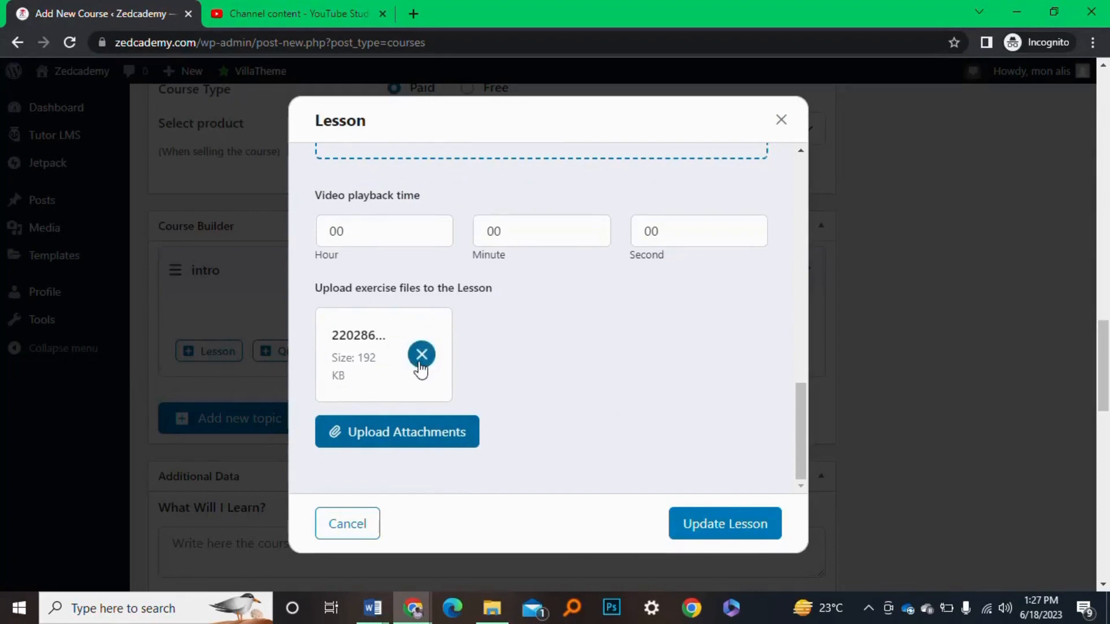
left_click(422, 354)
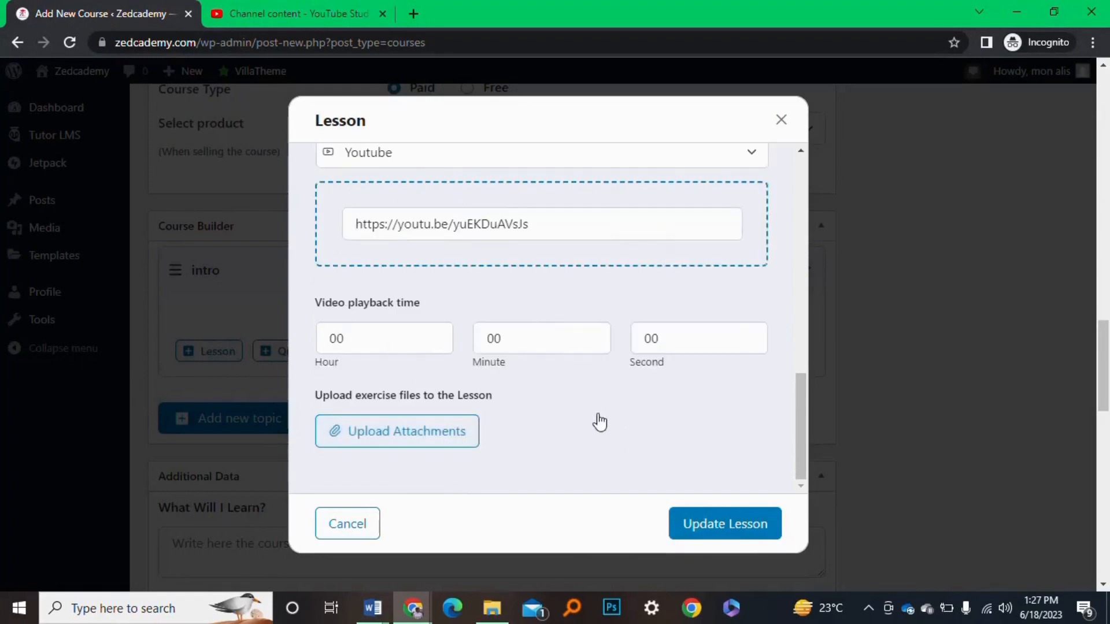
scroll(598, 422, "up", 1)
scroll(603, 426, "down", 1)
Upload the Zedcademy Ts&Cs PDF and attach it as the lesson's exercise file
left_click(396, 447)
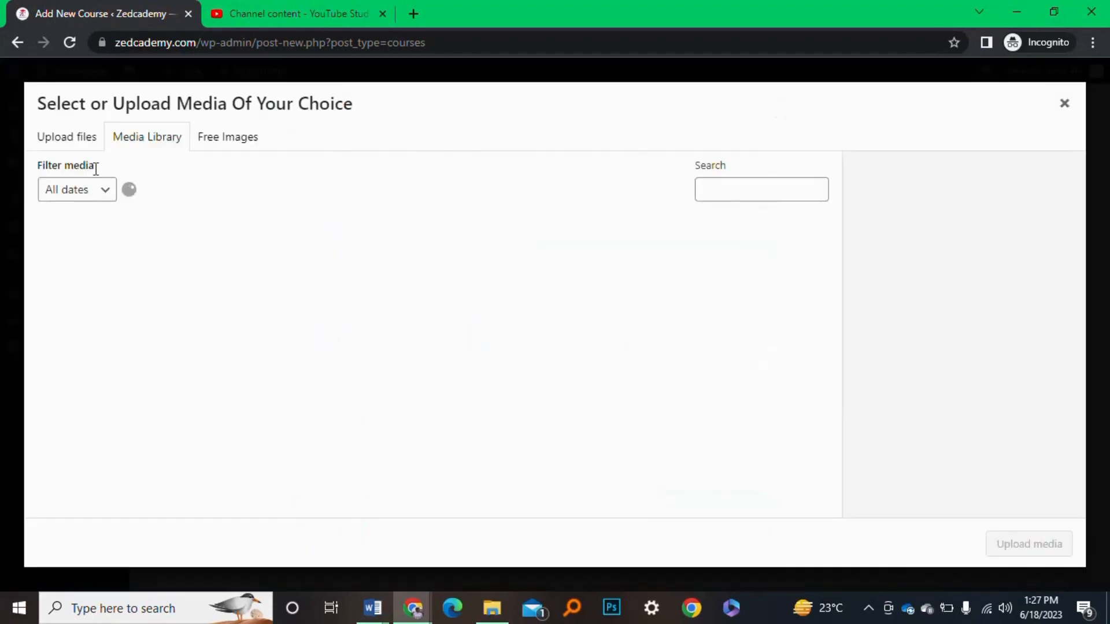
left_click(81, 149)
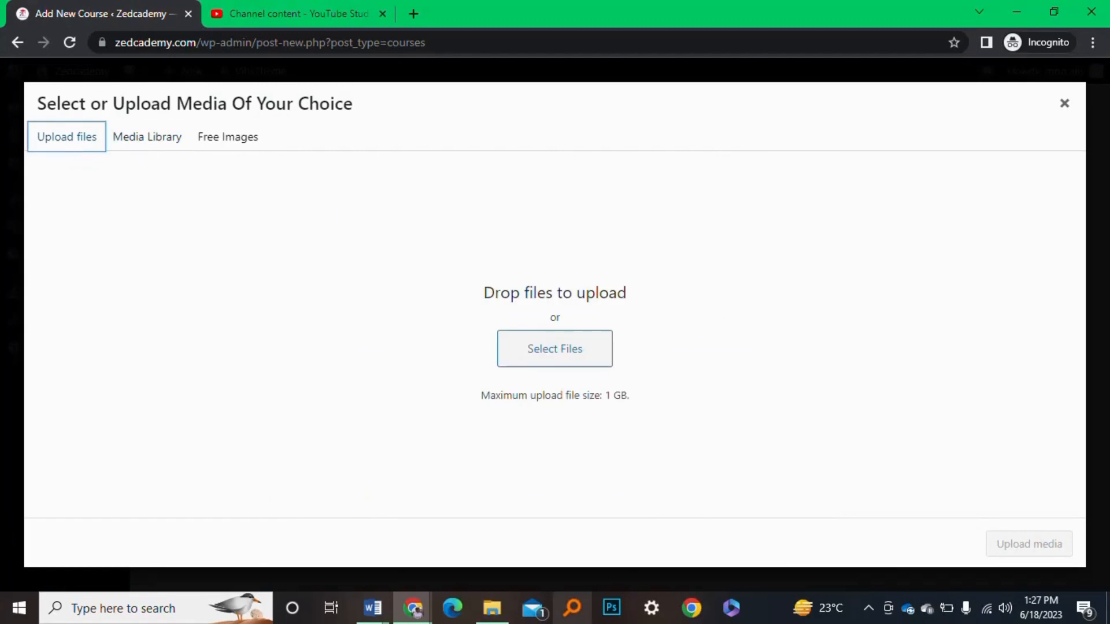
left_click(522, 357)
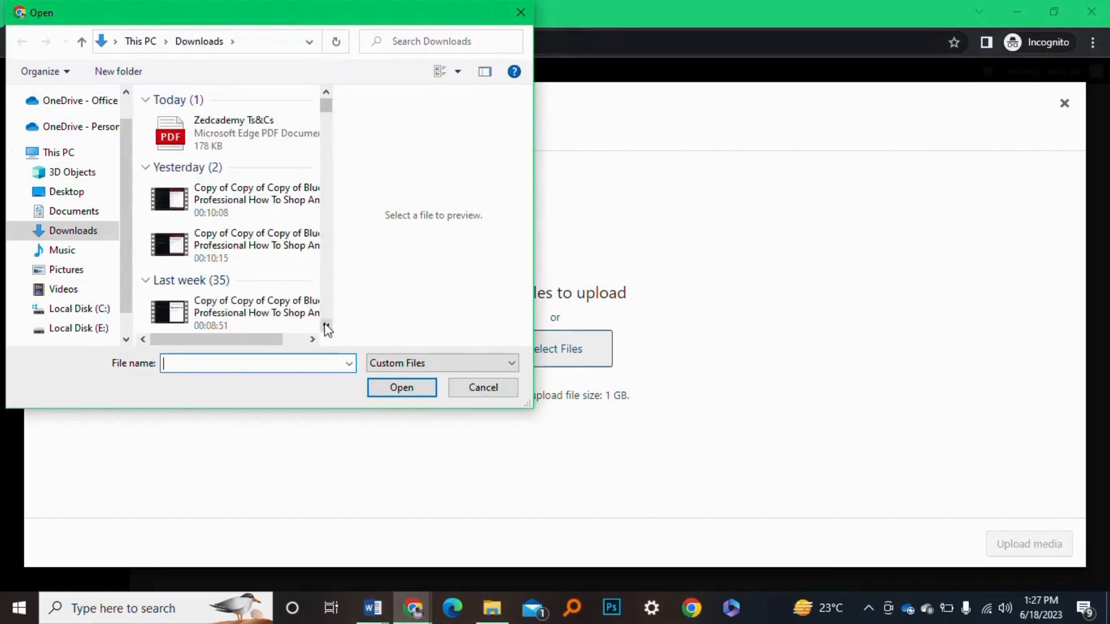
left_click(258, 135)
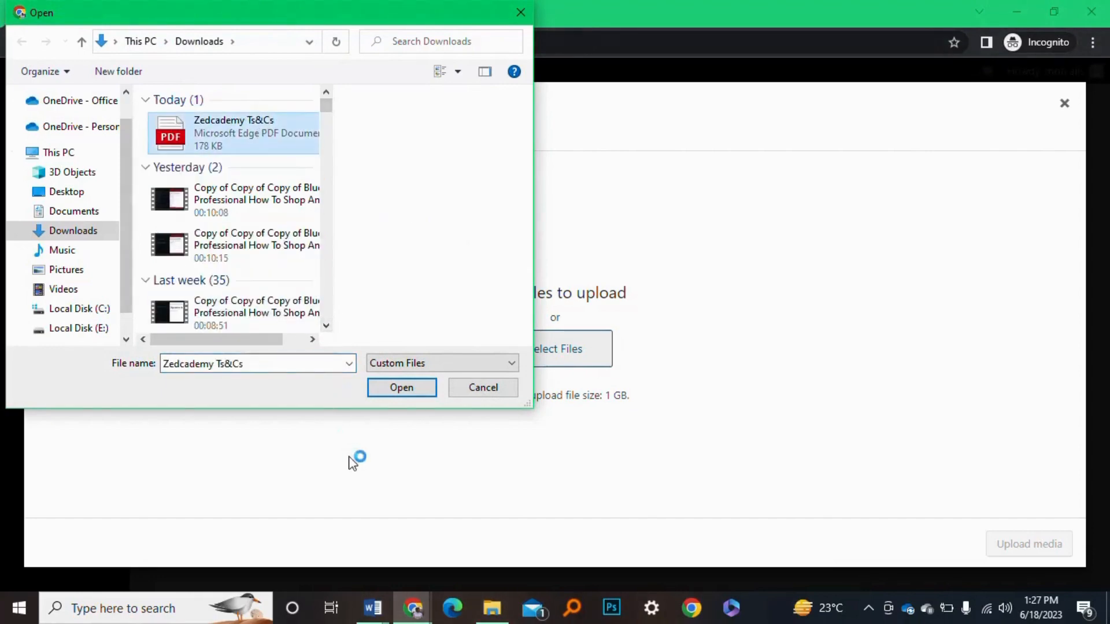
left_click(399, 388)
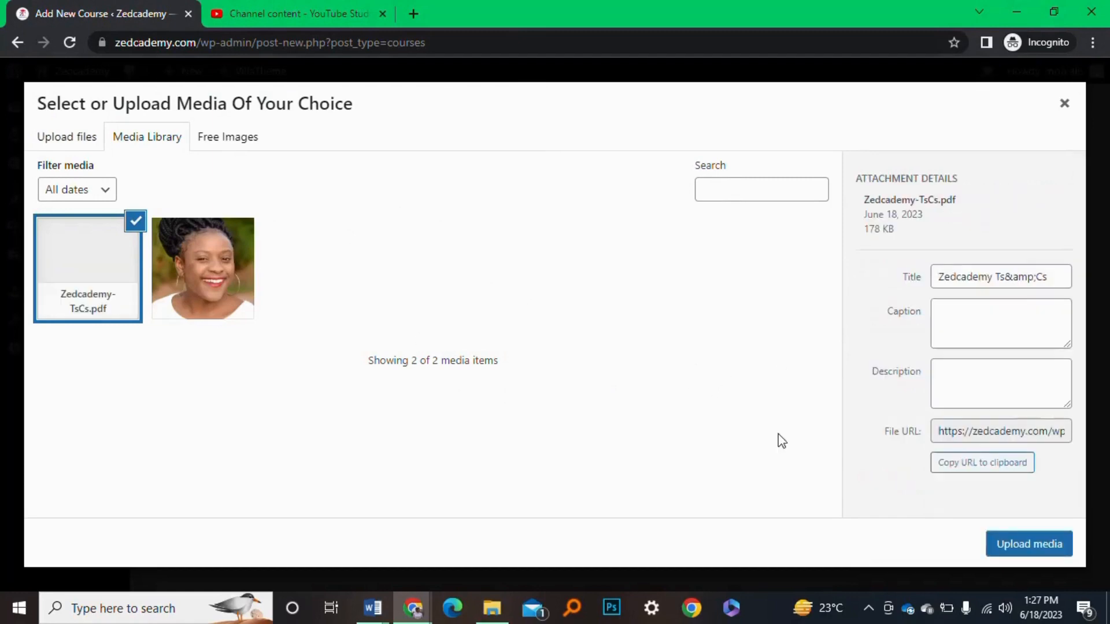
left_click(1013, 555)
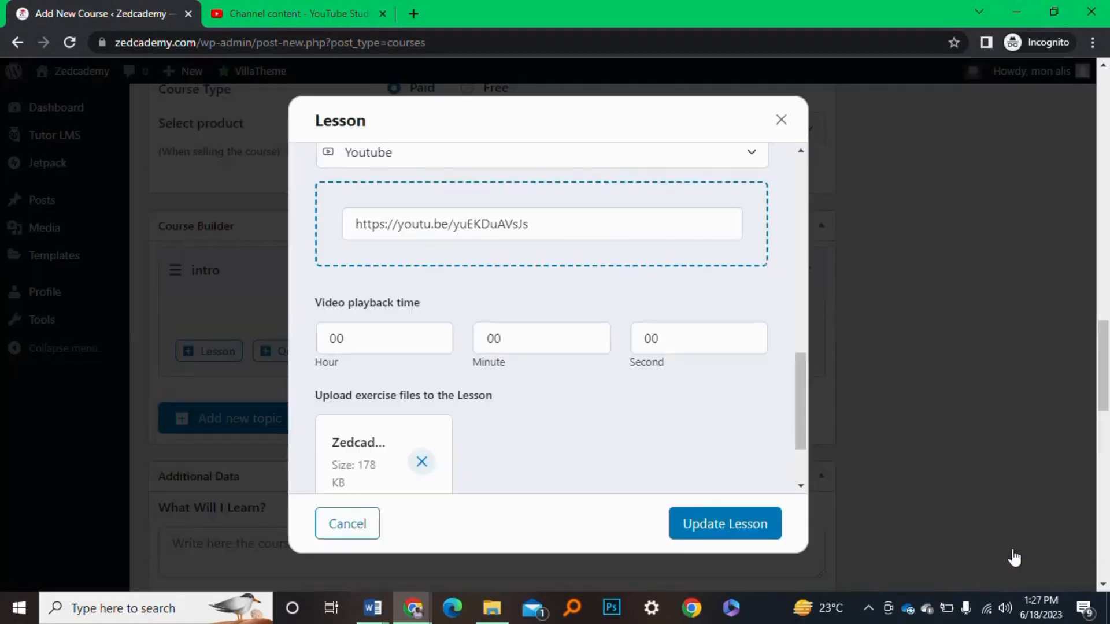
Fix the 'itro' typo so the Lesson Content reads 'this is an intro'
scroll(422, 435, "down", 2)
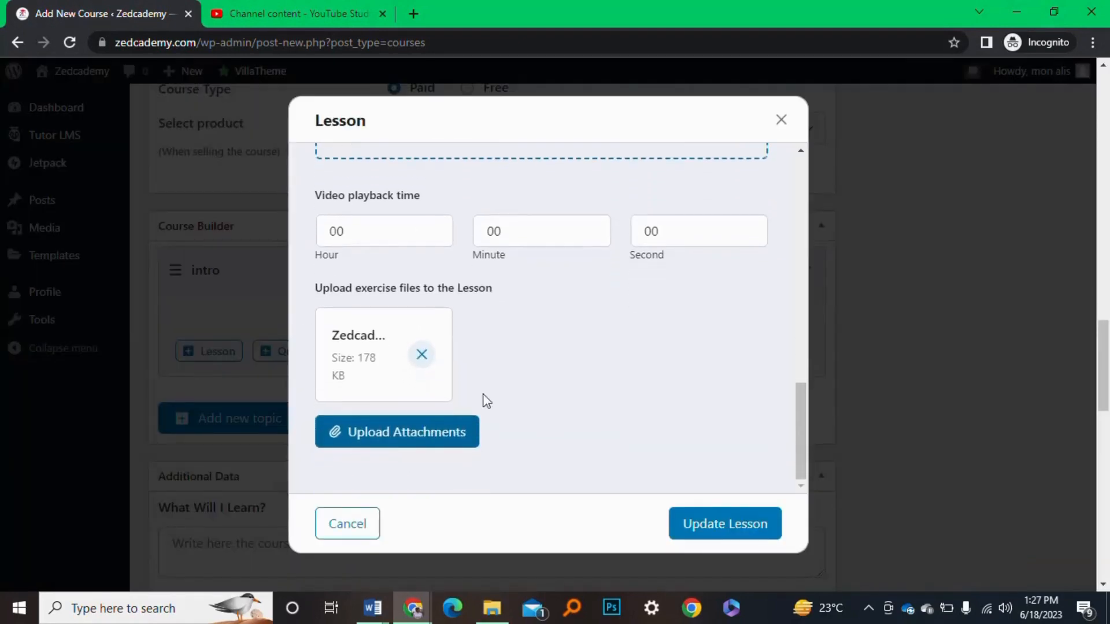
scroll(484, 229, "up", 3)
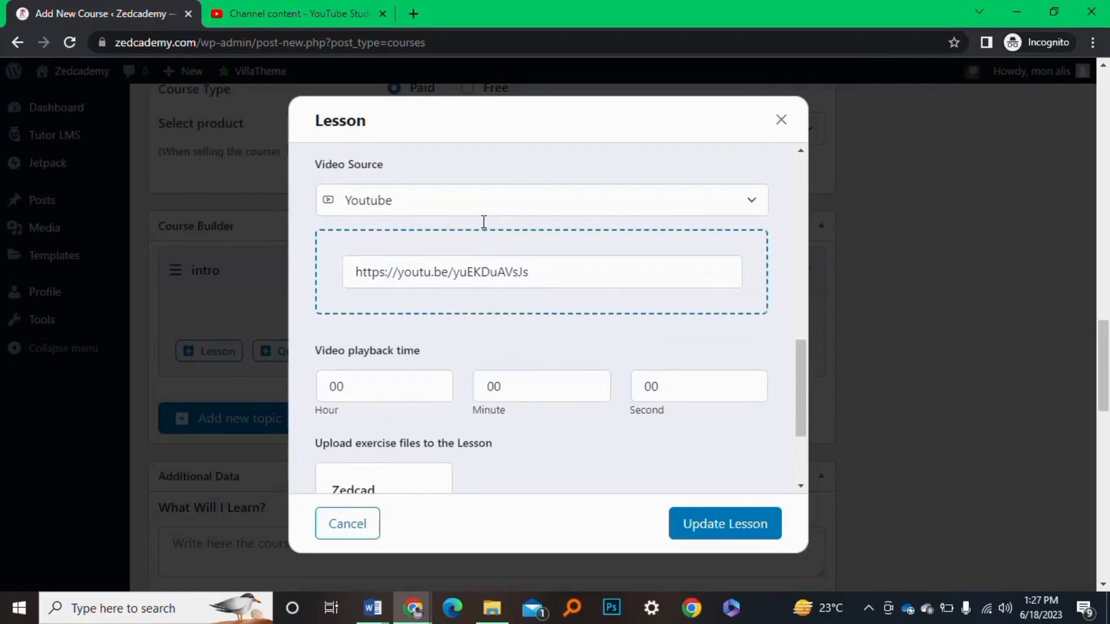
scroll(484, 222, "up", 8)
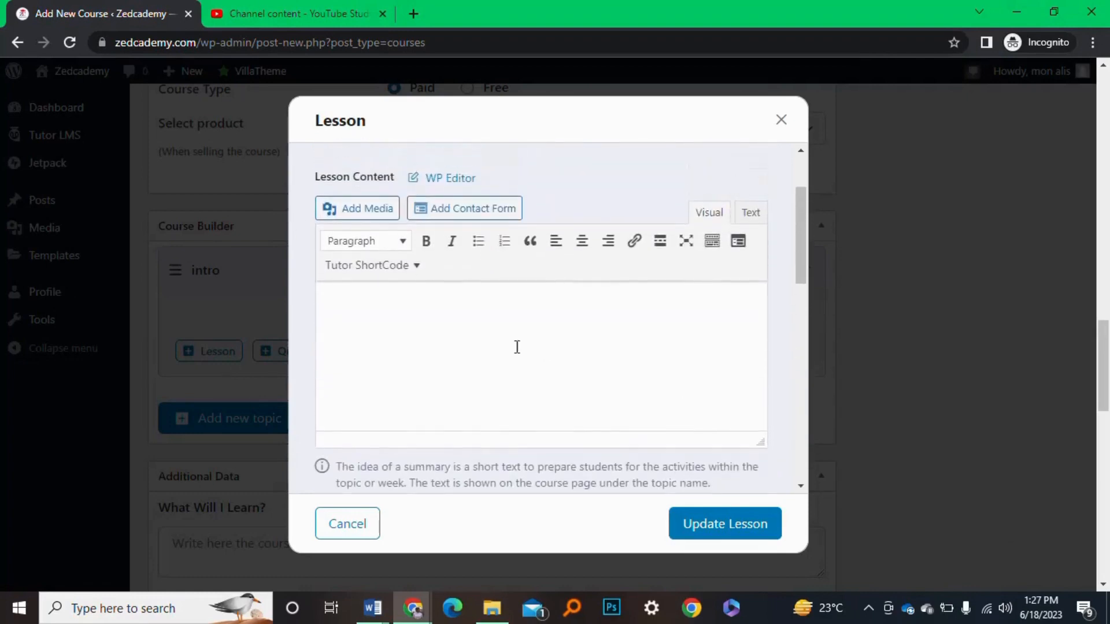
scroll(517, 347, "up", 2)
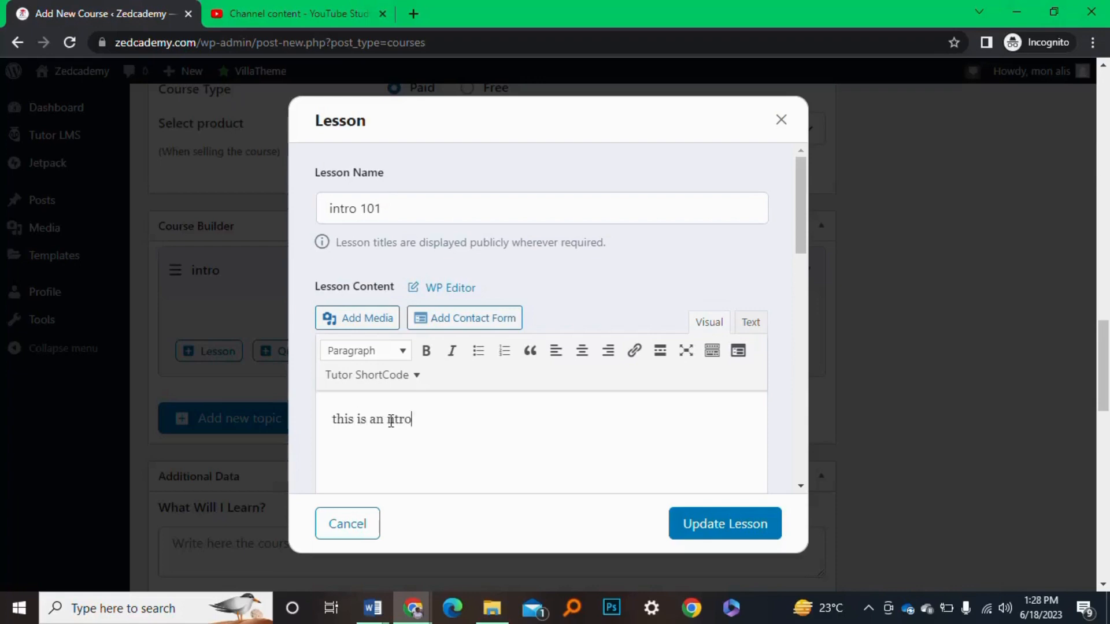
type("n")
scroll(603, 408, "down", 15)
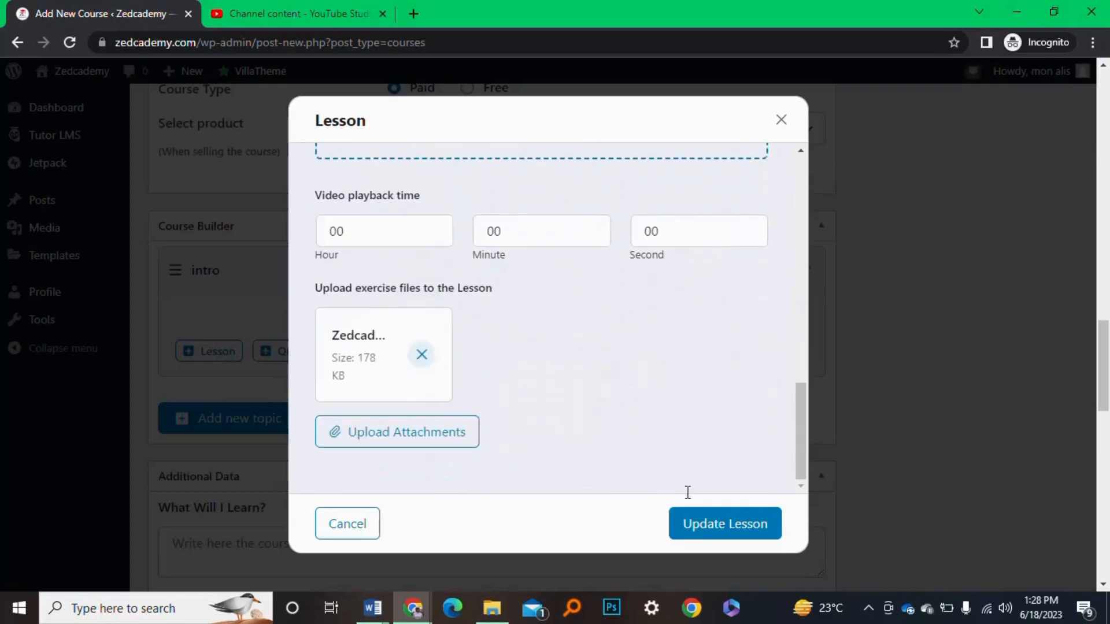
Update the lesson so 'Lesson 1: intro 101' is listed under the intro topic
left_click(734, 525)
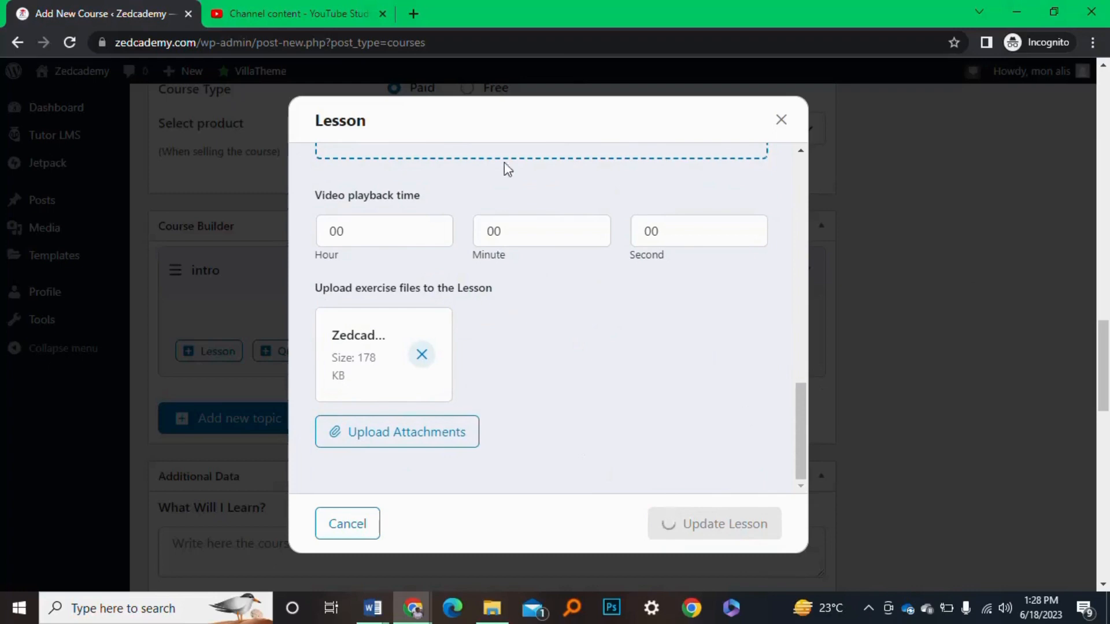
scroll(372, 354, "down", 1)
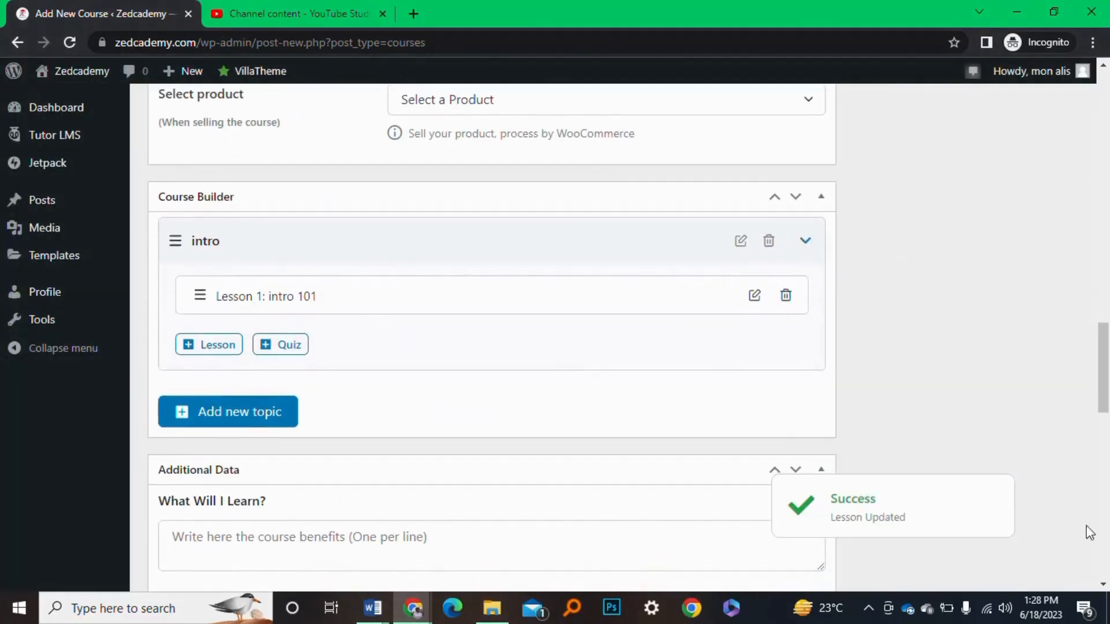
scroll(545, 382, "down", 3)
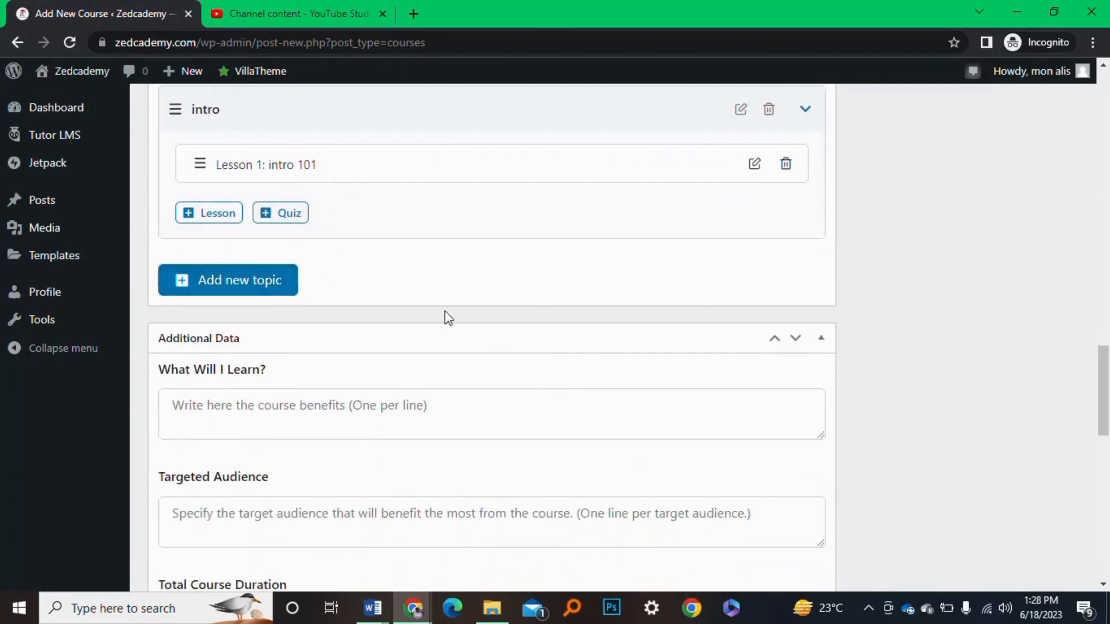
scroll(462, 393, "down", 4)
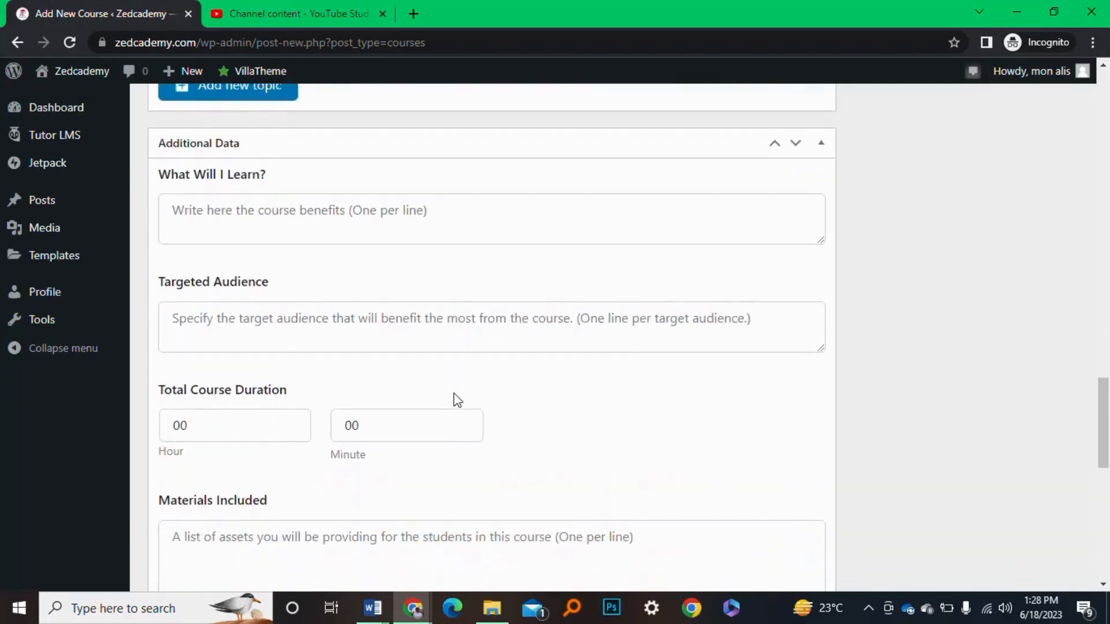
scroll(518, 326, "up", 2)
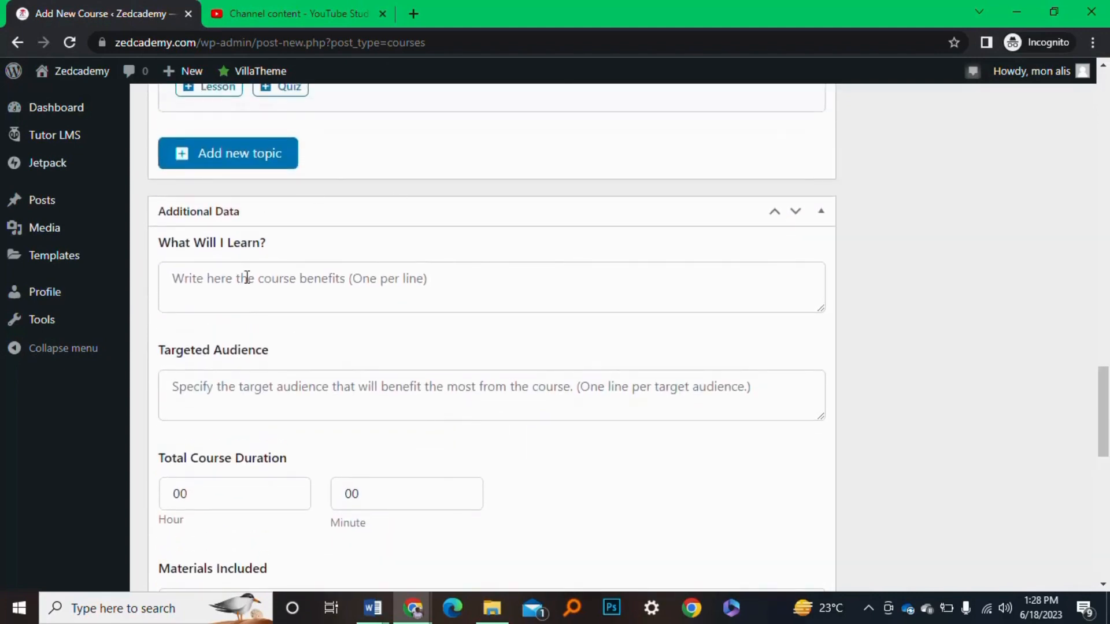
left_click(272, 281)
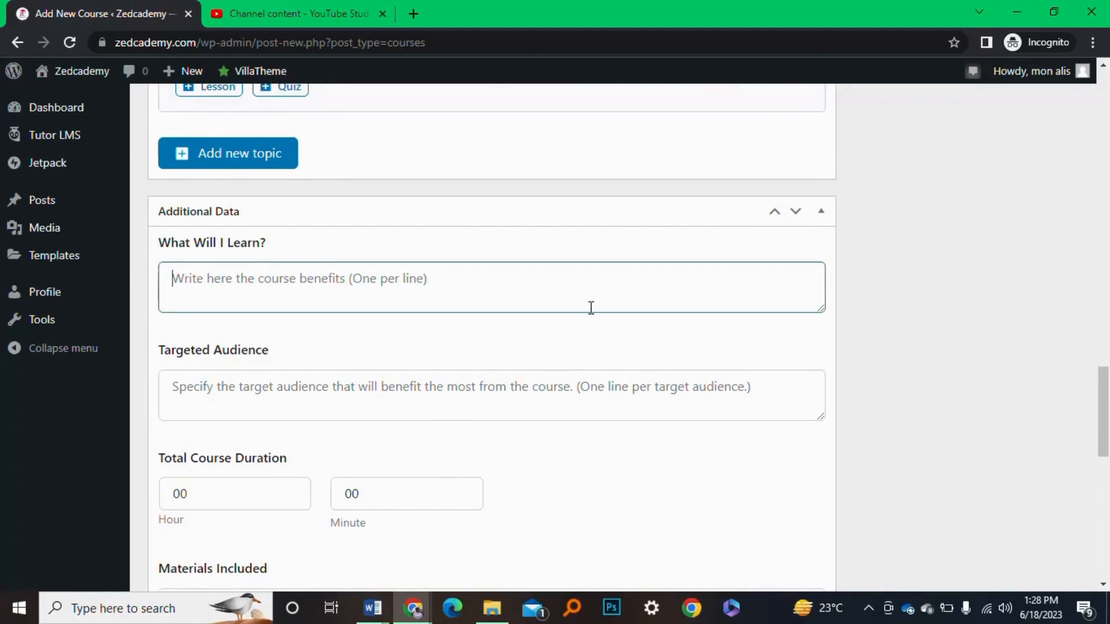
Set Total Course Duration to 72 hours and 30 minutes, removing the leading zeros
scroll(331, 413, "down", 2)
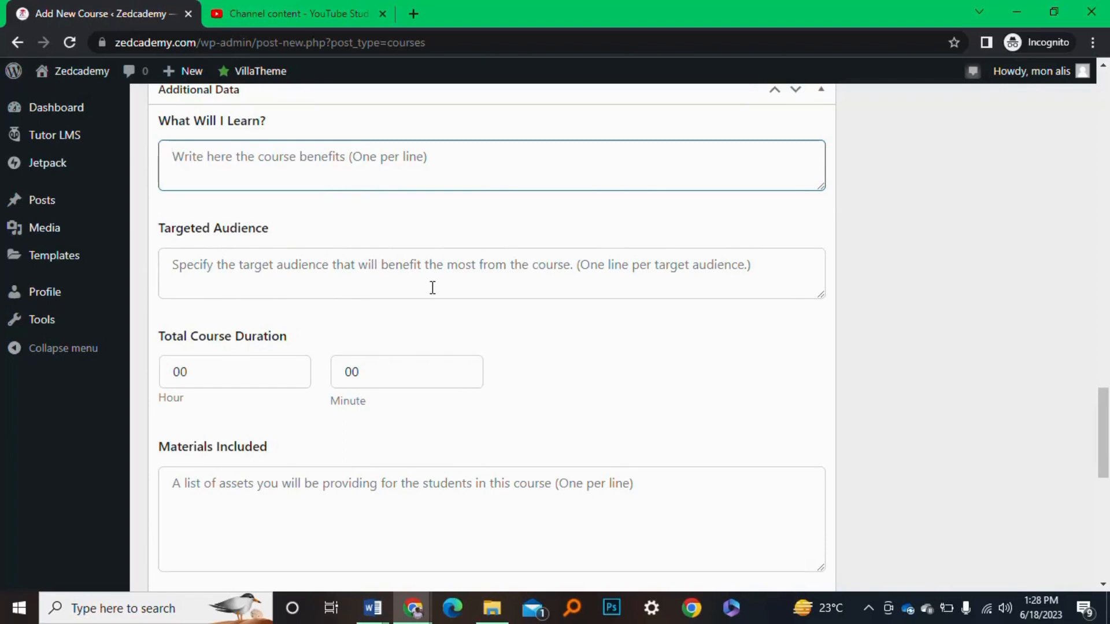
scroll(432, 287, "down", 5)
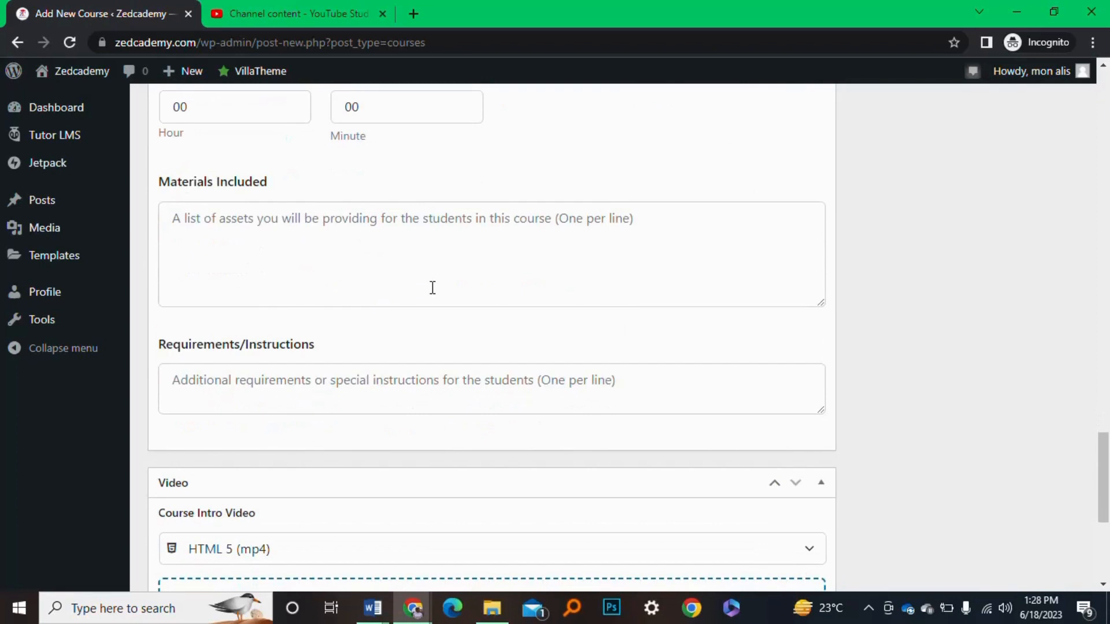
scroll(453, 233, "up", 4)
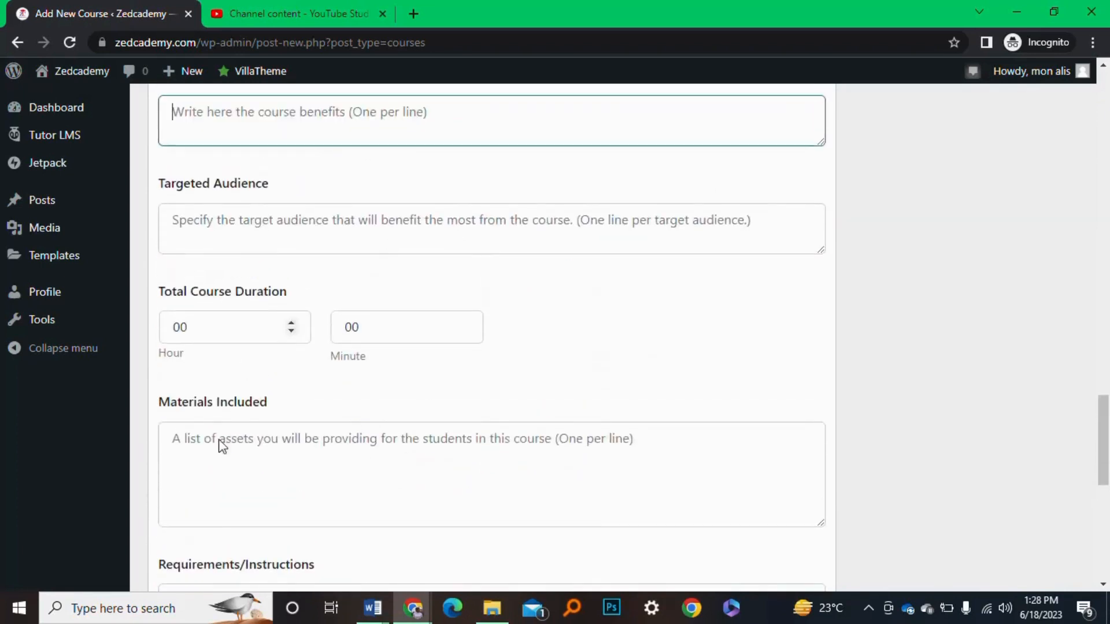
left_click(359, 473)
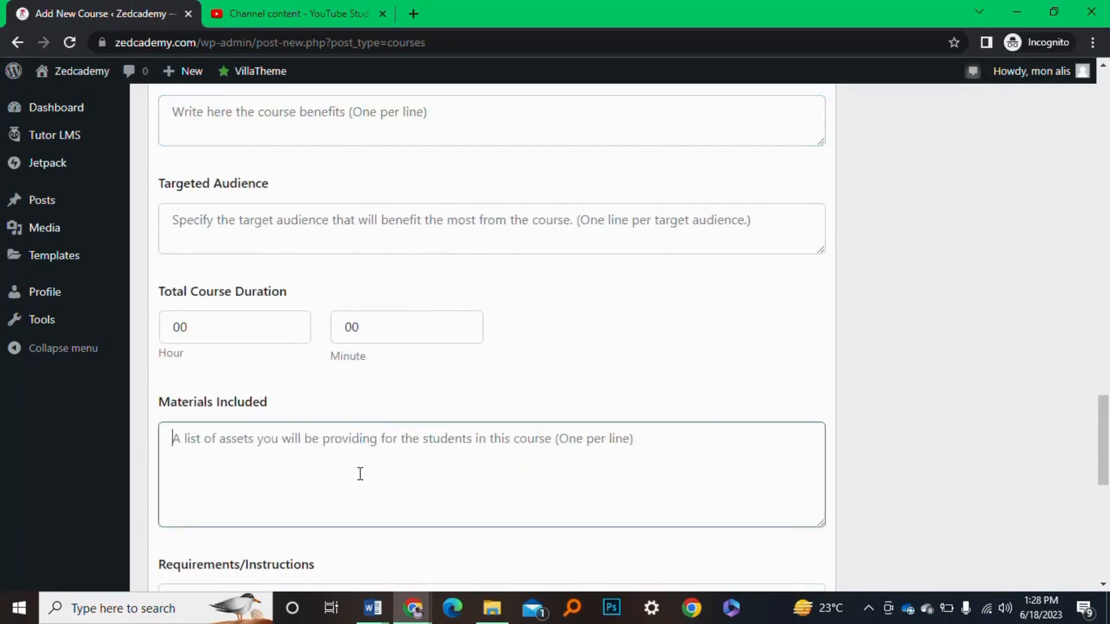
left_click(222, 331)
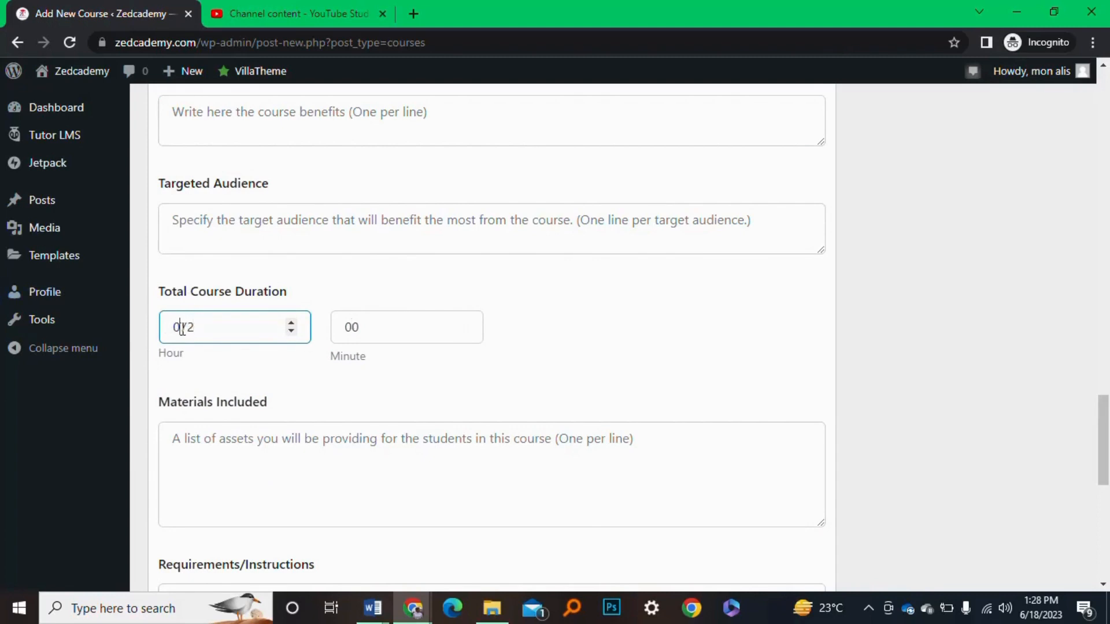
key("BackSpace")
left_click(431, 335)
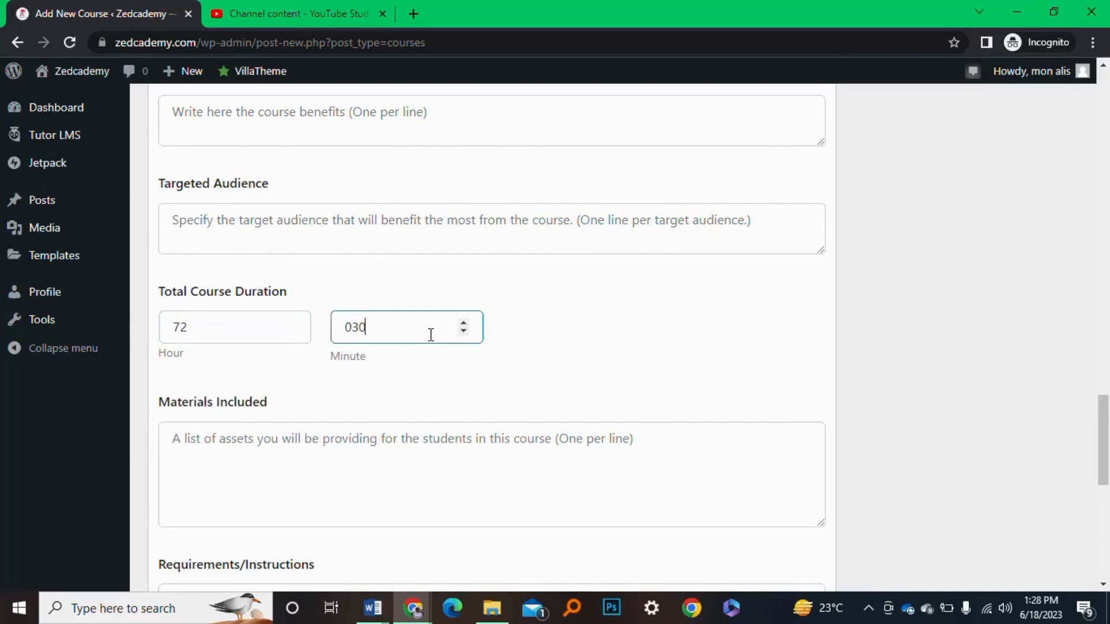
key("BackSpace")
scroll(580, 356, "down", 3)
left_click(451, 334)
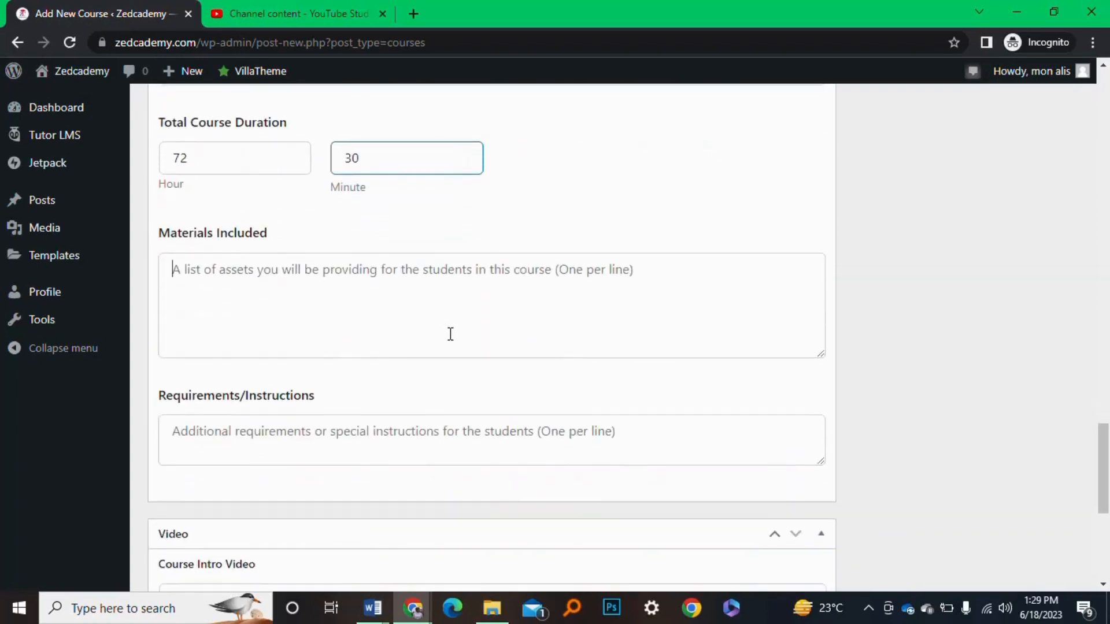
scroll(450, 334, "down", 1)
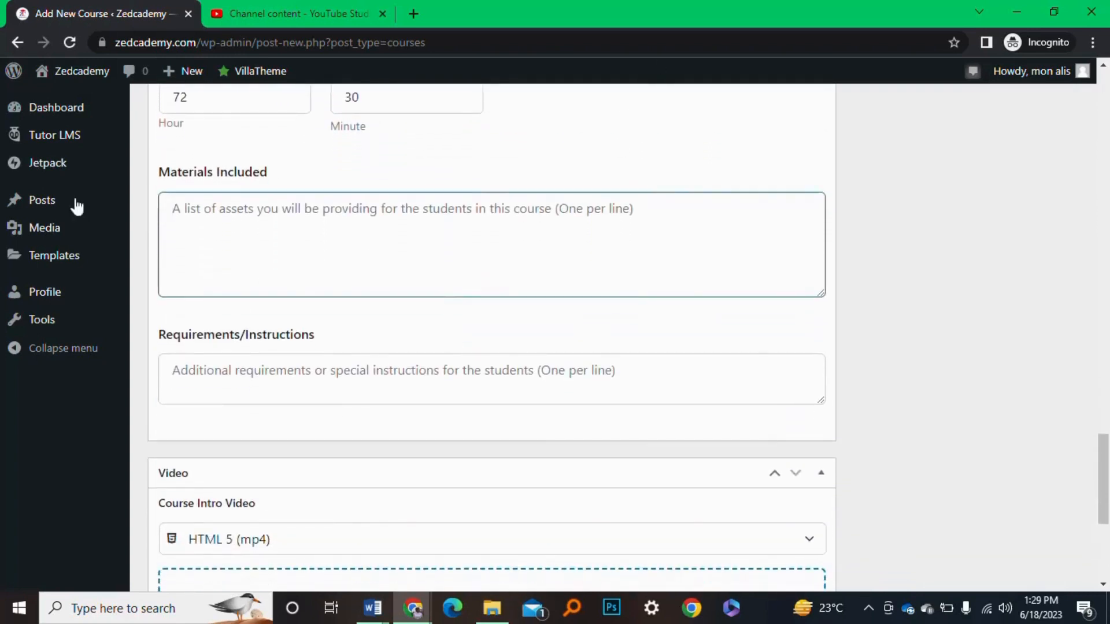
scroll(370, 406, "down", 1)
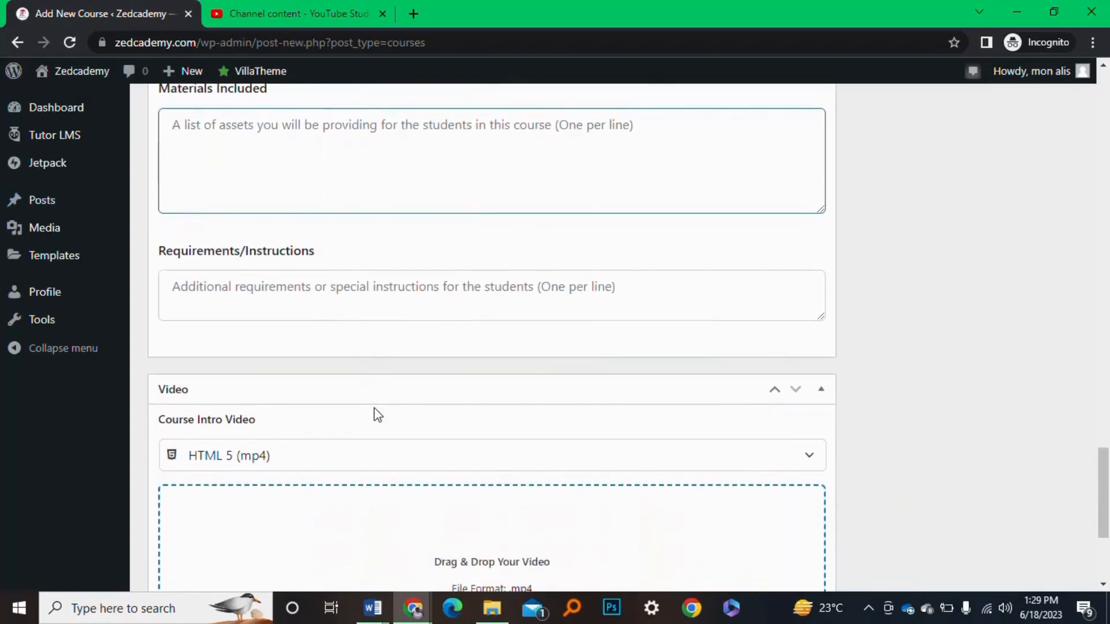
left_click(363, 294)
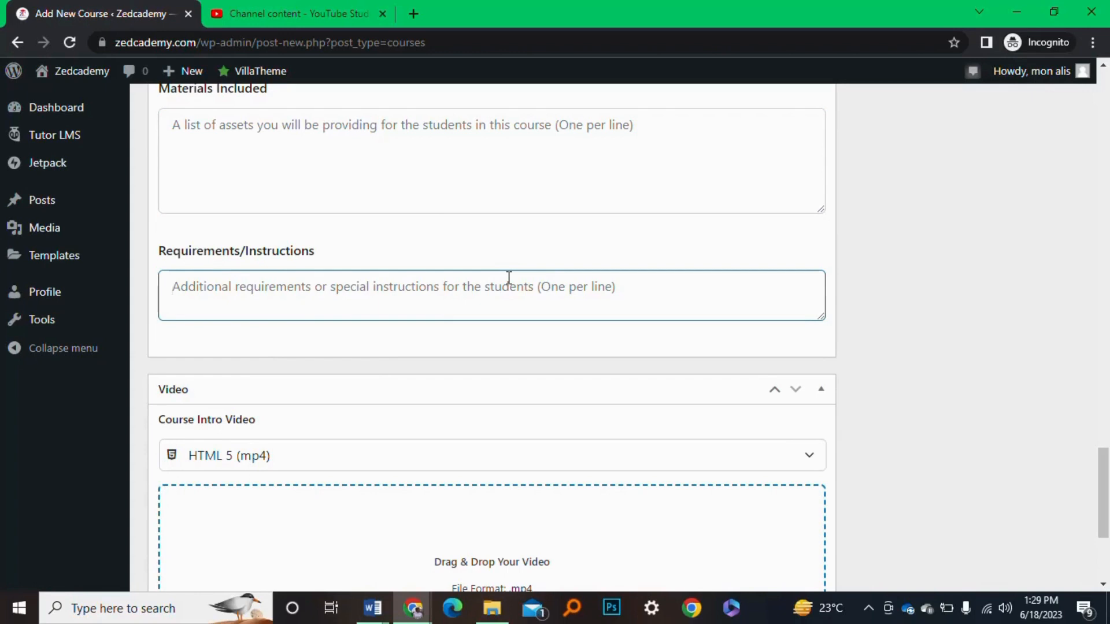
scroll(509, 278, "down", 4)
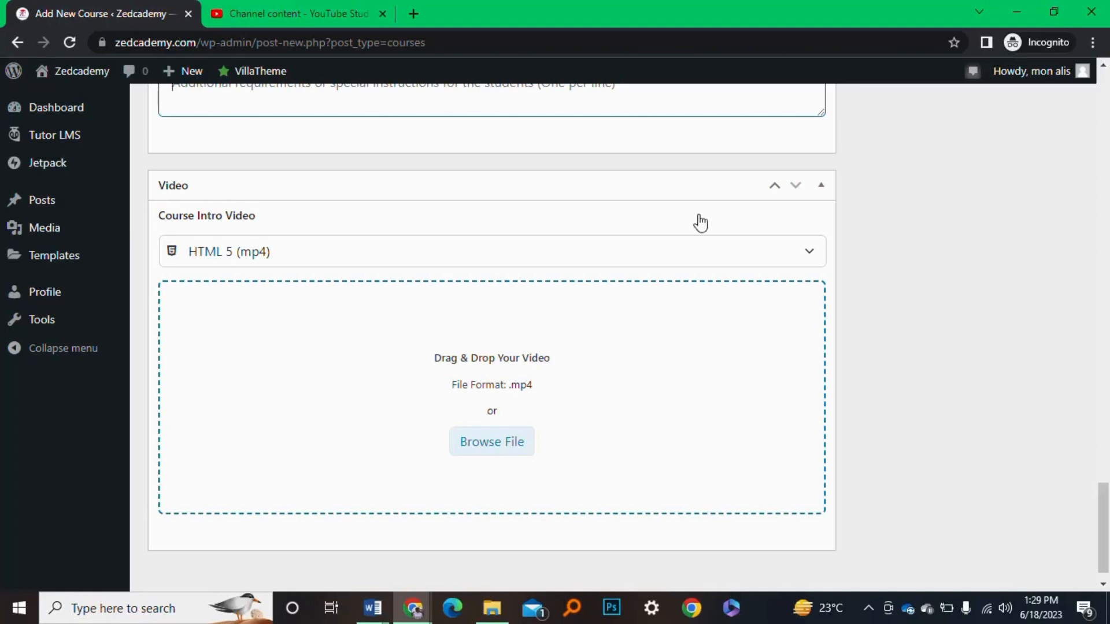
left_click(706, 263)
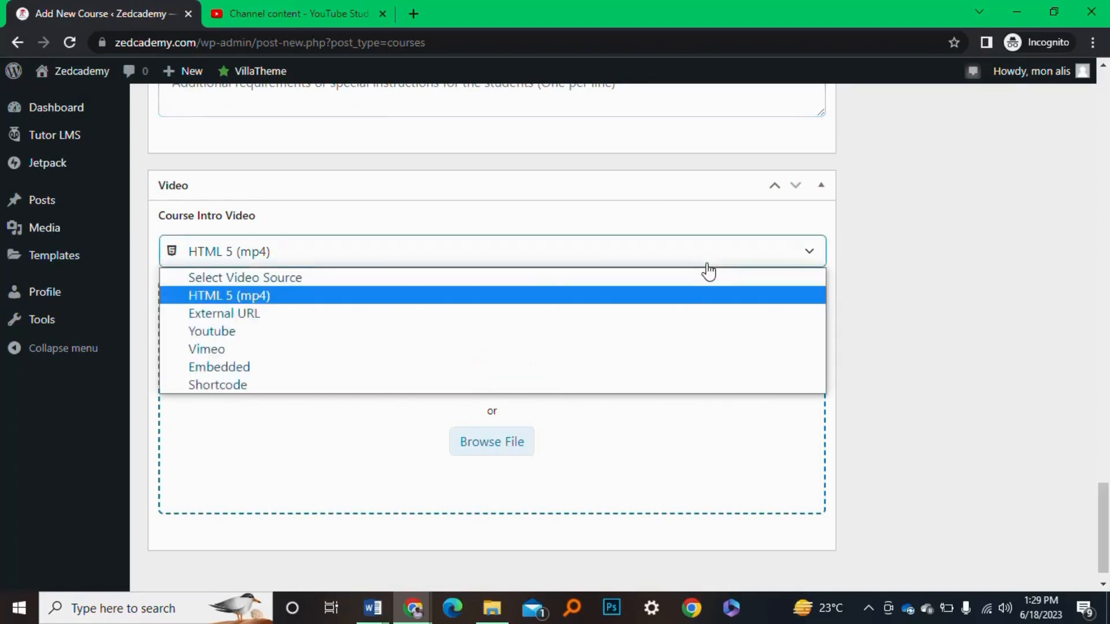
left_click(478, 335)
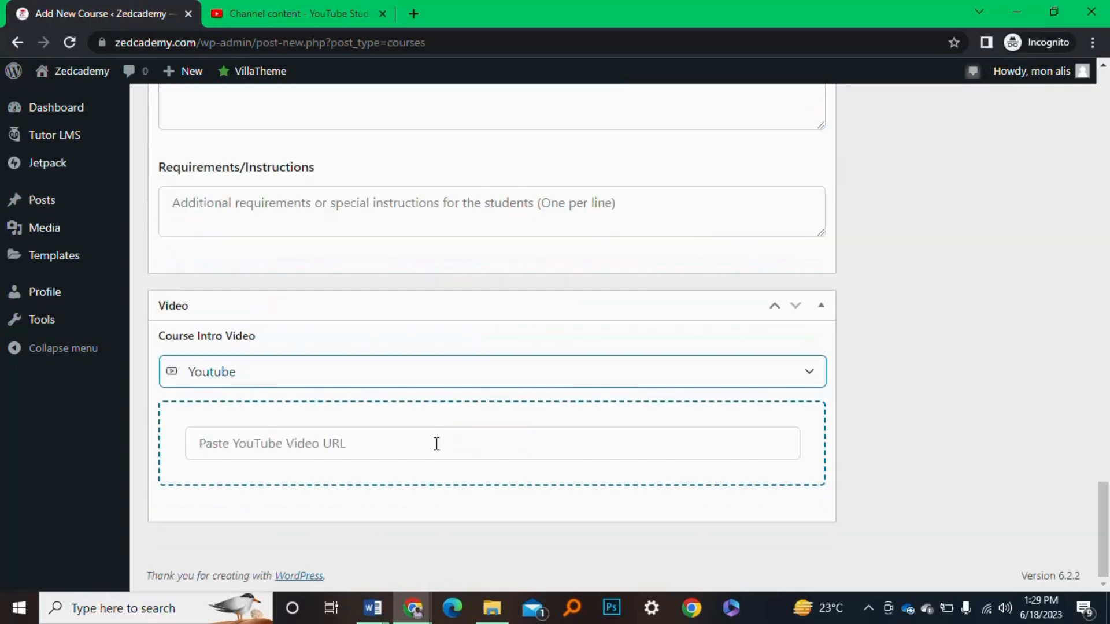
left_click(385, 445)
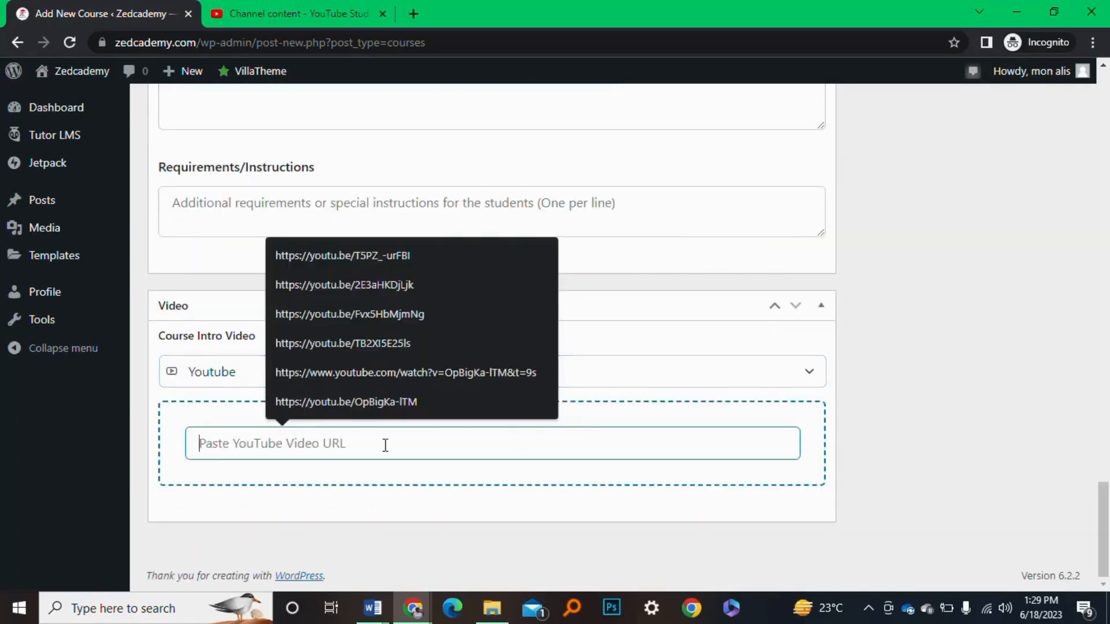
left_click(370, 8)
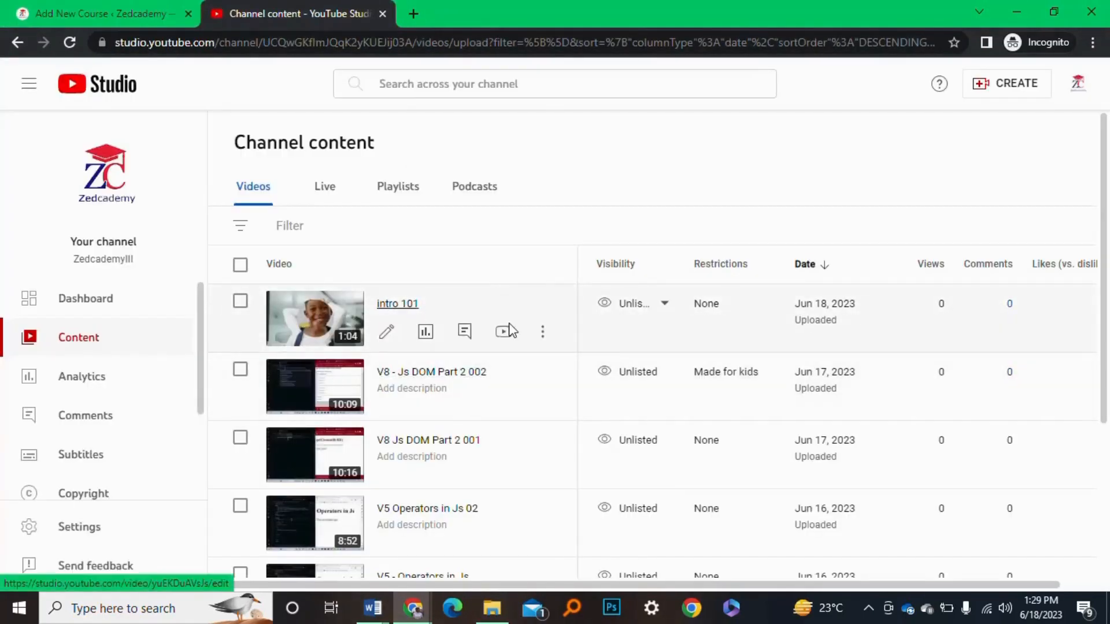
Copy intro 101's shareable link from its options menu and return to the course editor
left_click(542, 331)
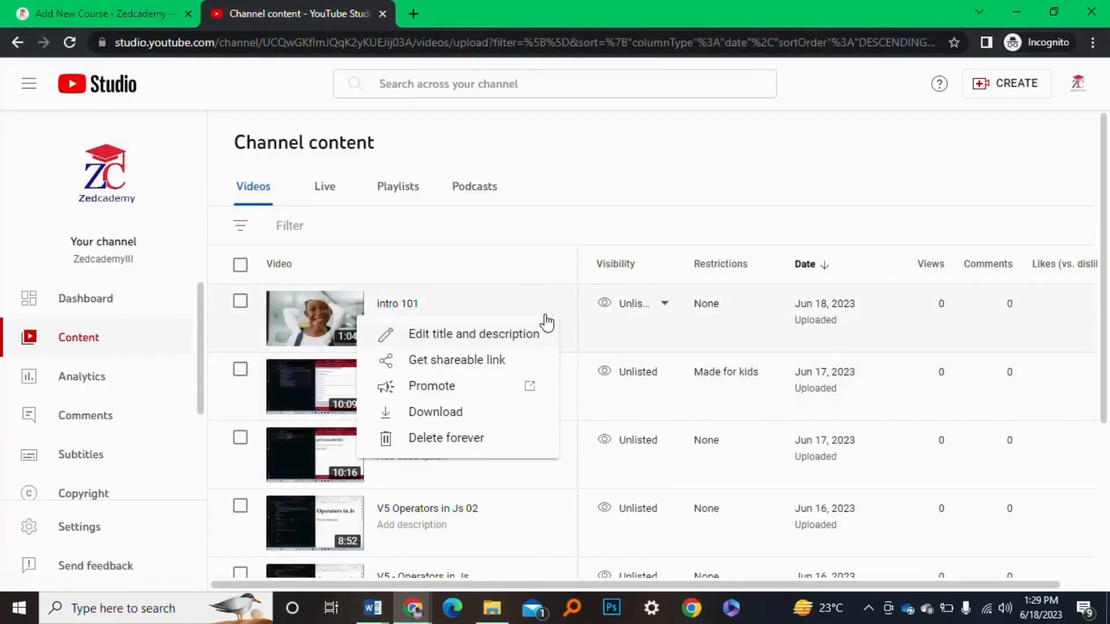
left_click(476, 360)
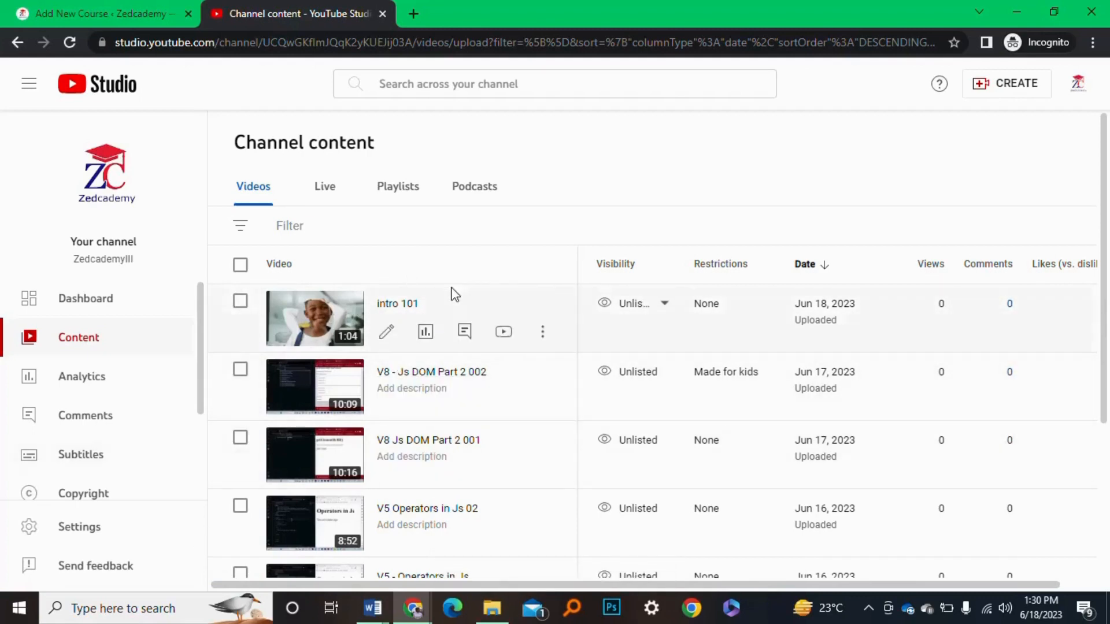
left_click(118, 10)
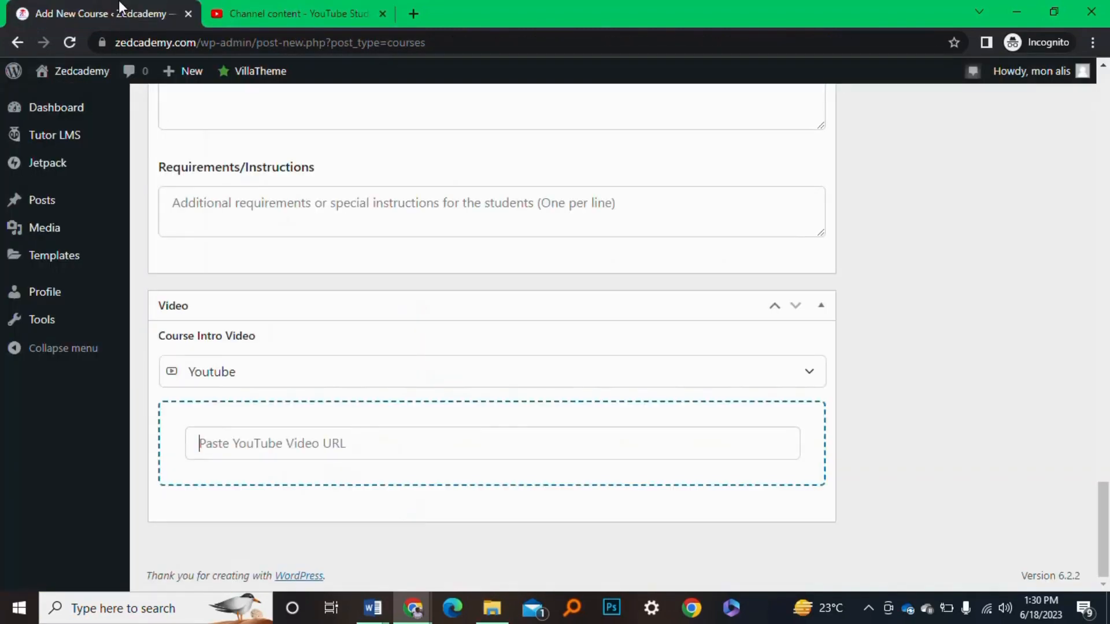
left_click(280, 450)
key("ctrl+v")
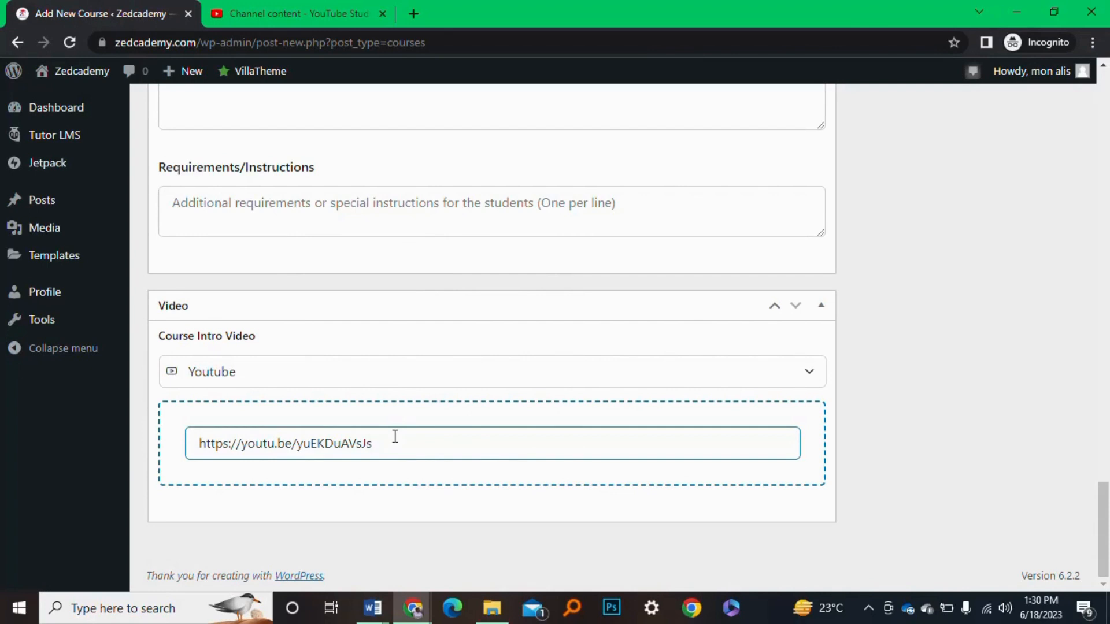
left_click(322, 8)
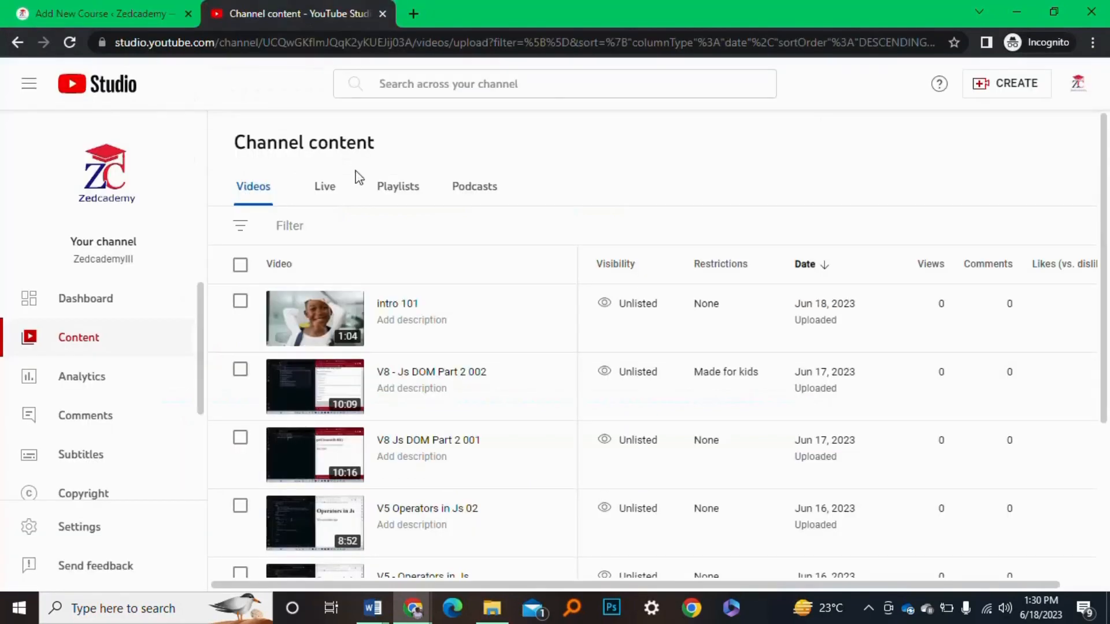
Open the intro 101 video details and try uploading a custom thumbnail
scroll(480, 421, "down", 1)
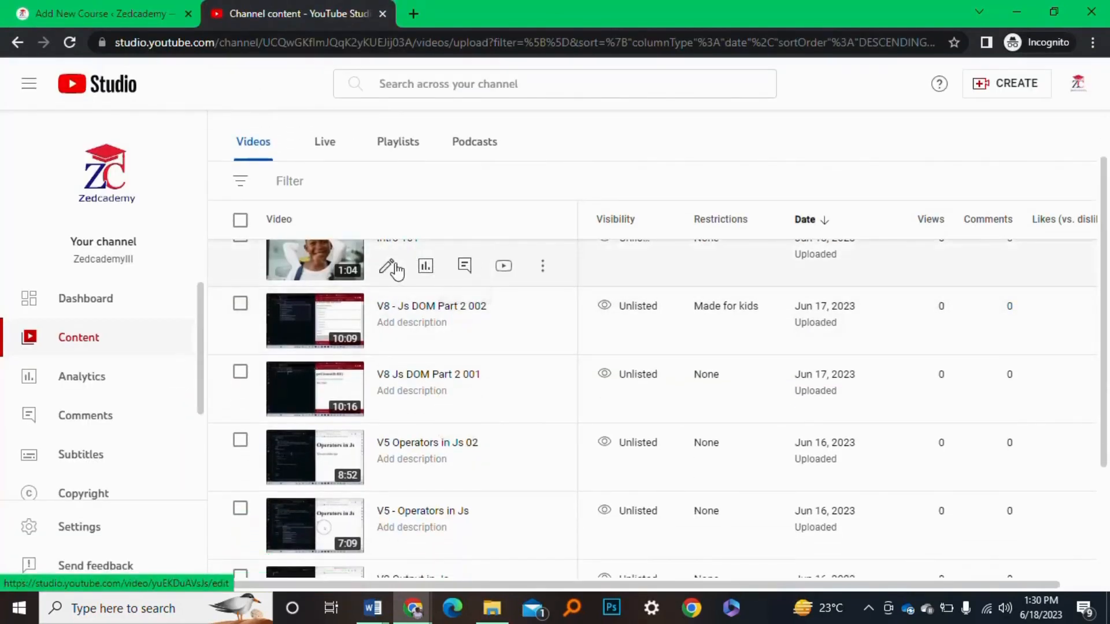
left_click(387, 267)
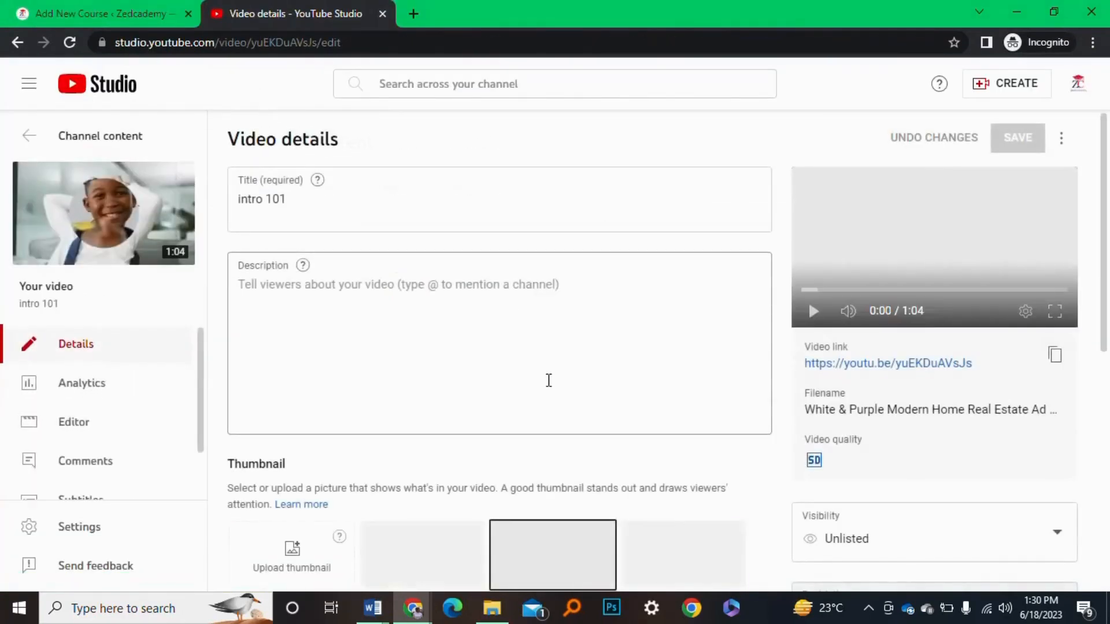
scroll(548, 380, "down", 2)
scroll(549, 379, "down", 3)
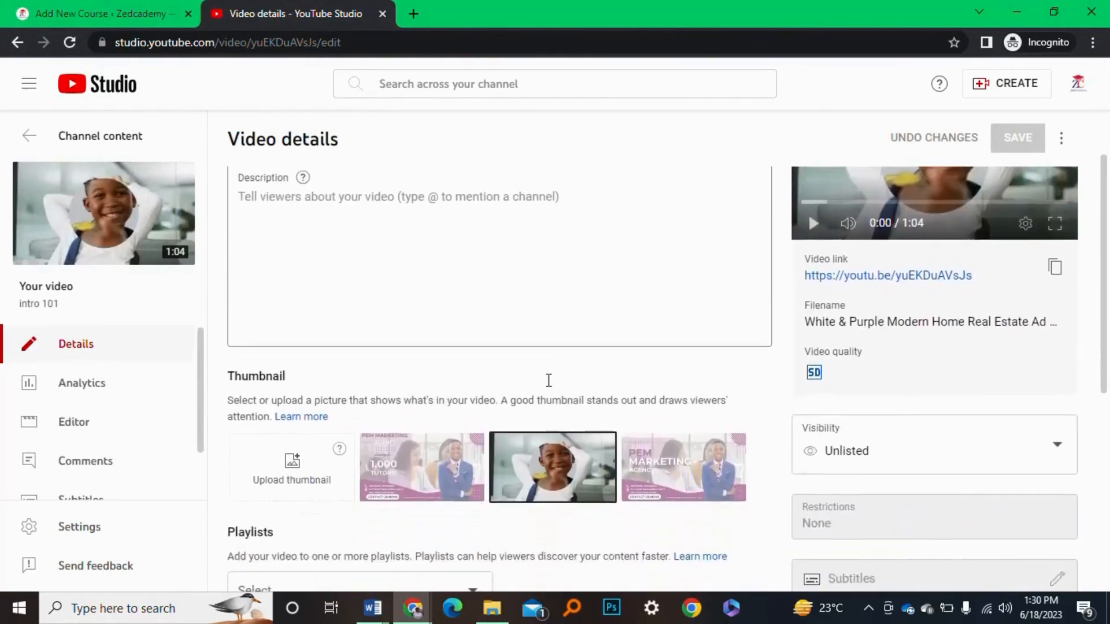
scroll(548, 386, "down", 2)
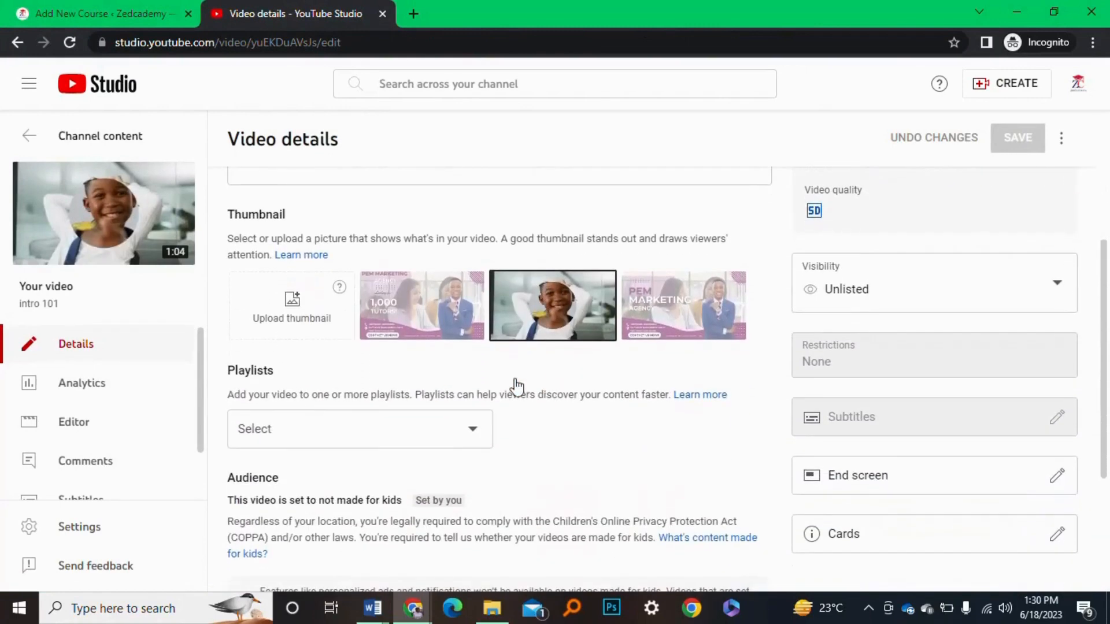
left_click(300, 311)
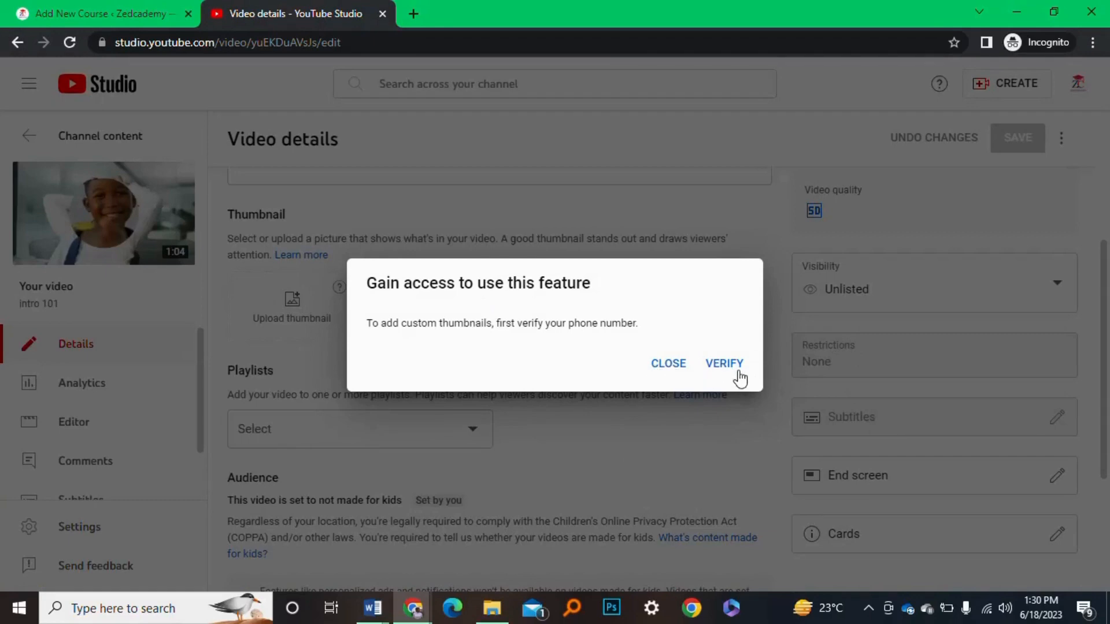
Dismiss the phone verification prompt and the customized menu tip, then open a new browser tab
left_click(517, 237)
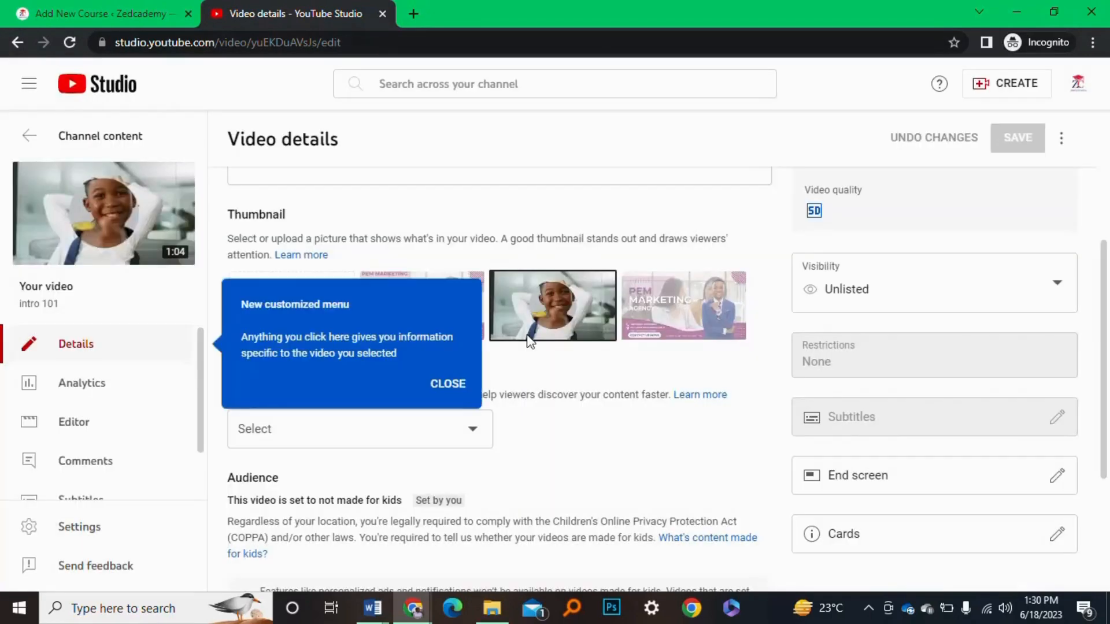
left_click(448, 384)
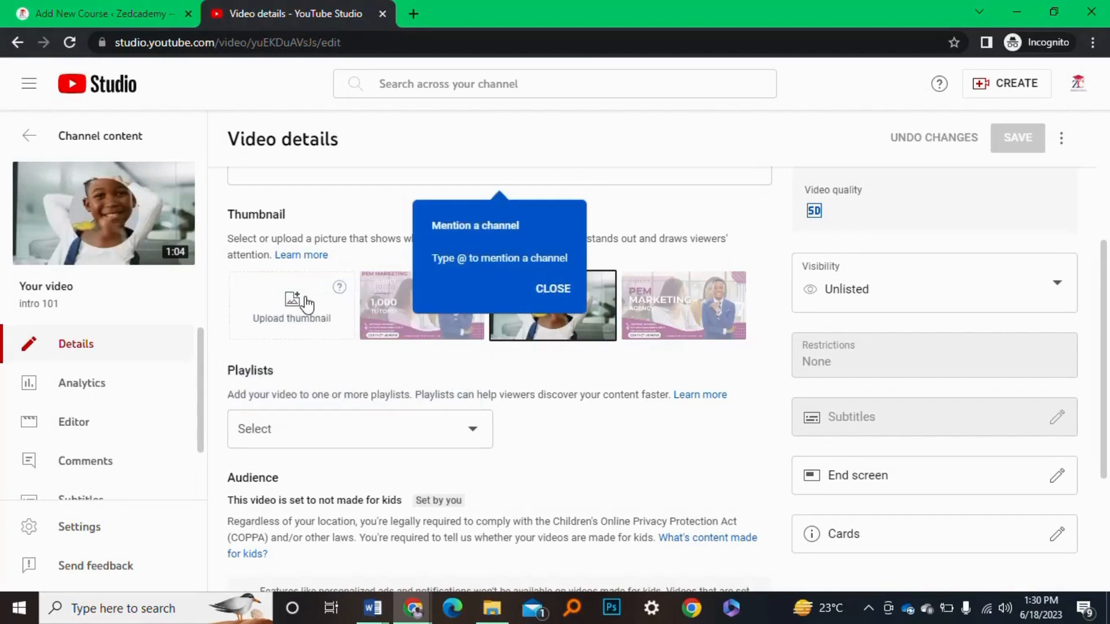
left_click(414, 14)
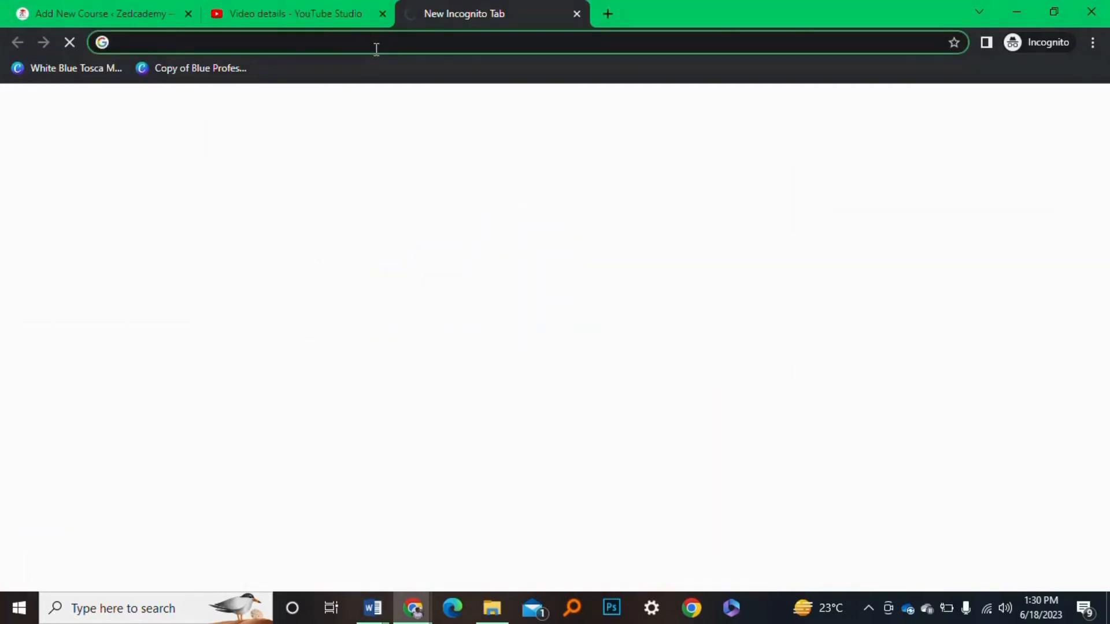
Load zedcademy.com and open the Web development course via Start Learning
type("zed")
key("Return")
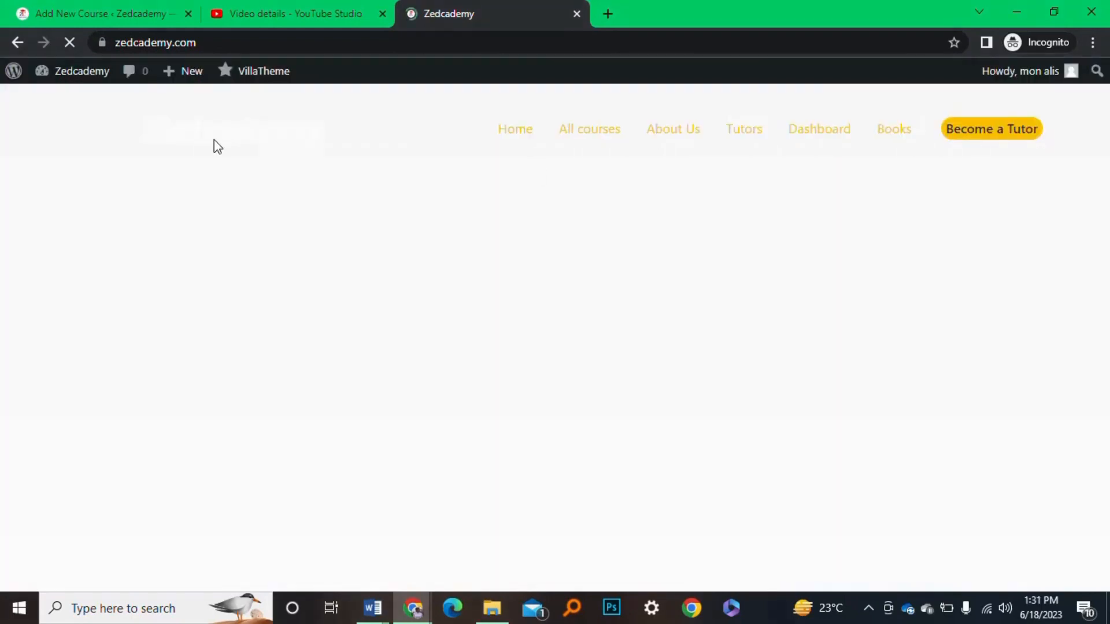
scroll(282, 315, "down", 4)
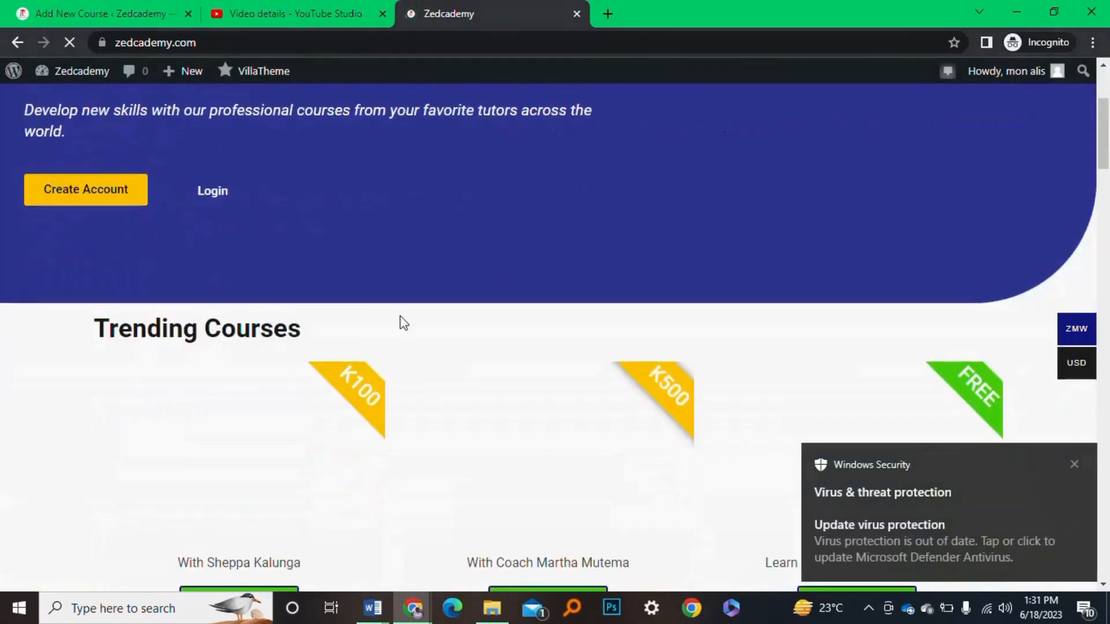
scroll(403, 322, "down", 2)
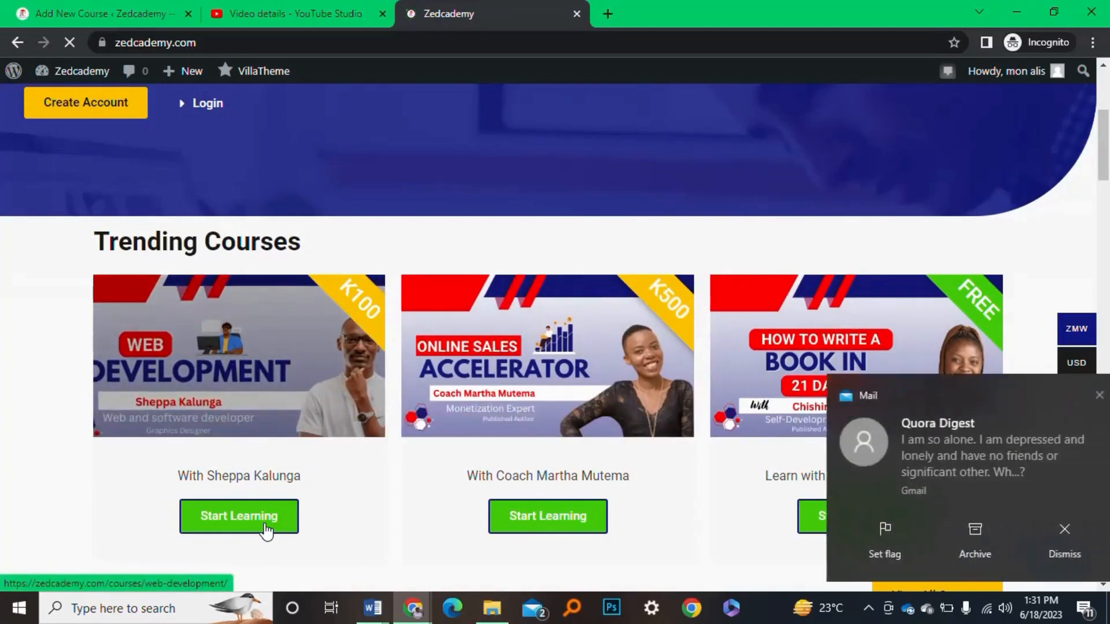
left_click(266, 527)
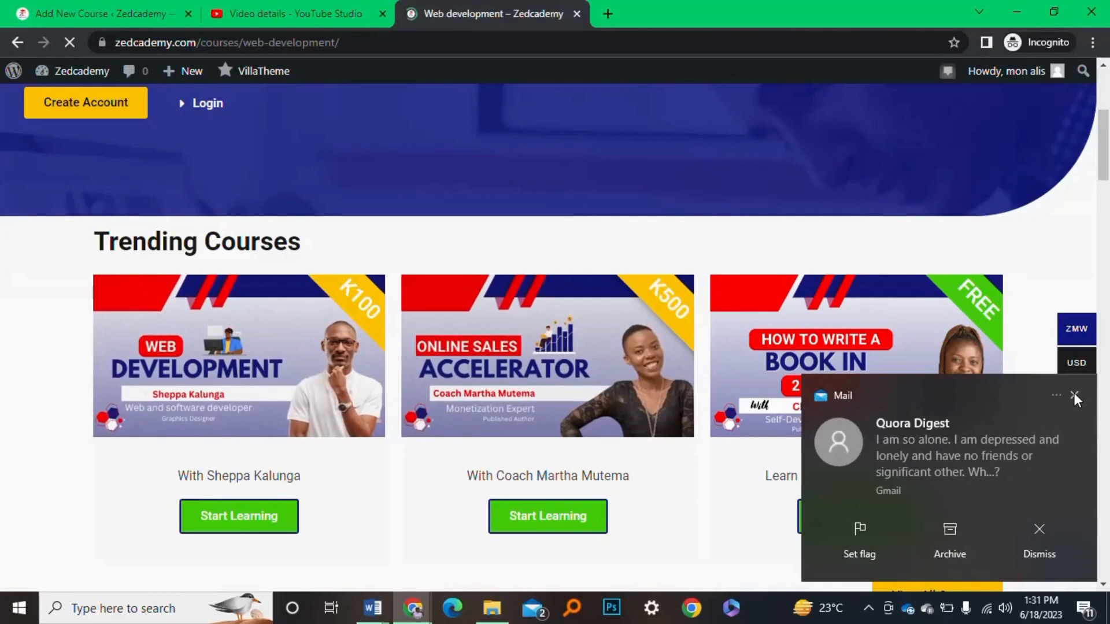
Dismiss the mail notification, then play and pause the course's intro video
left_click(1075, 397)
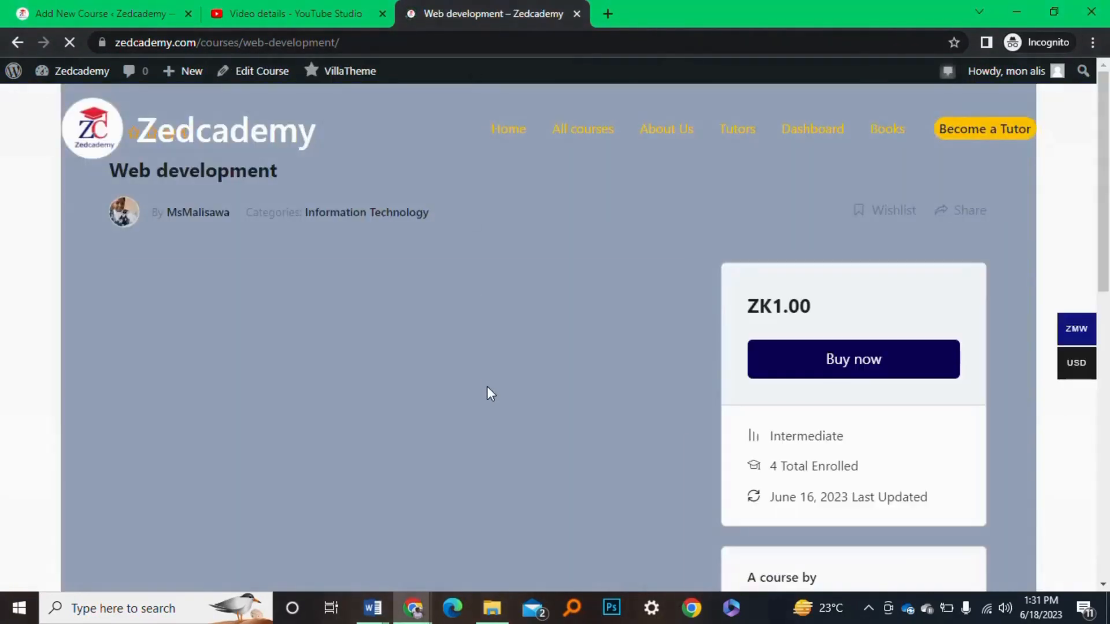
scroll(487, 393, "down", 2)
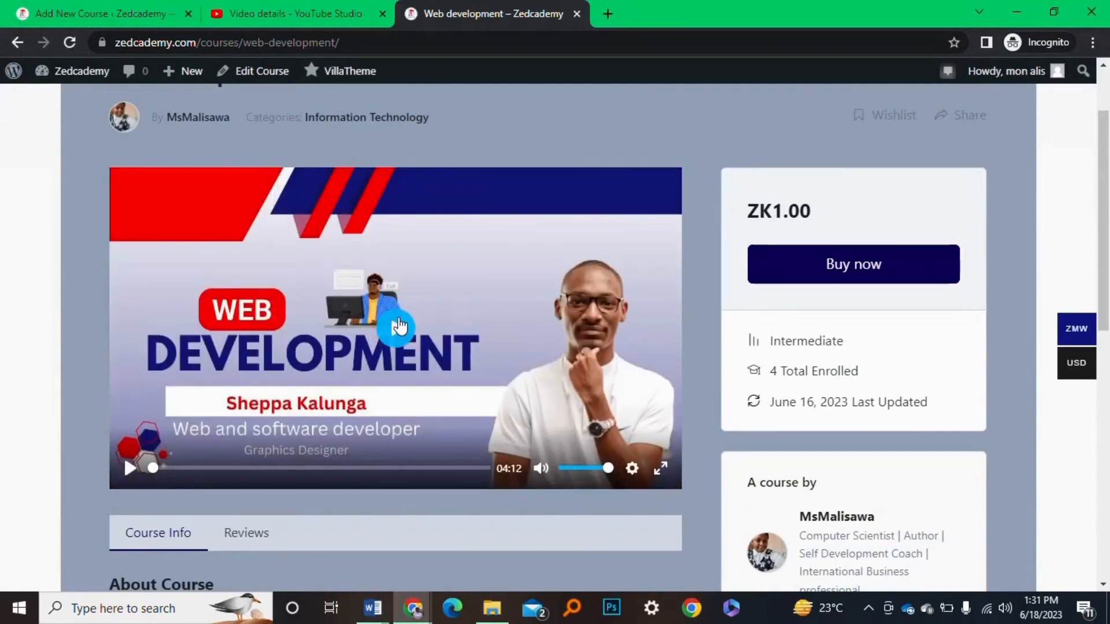
left_click(397, 328)
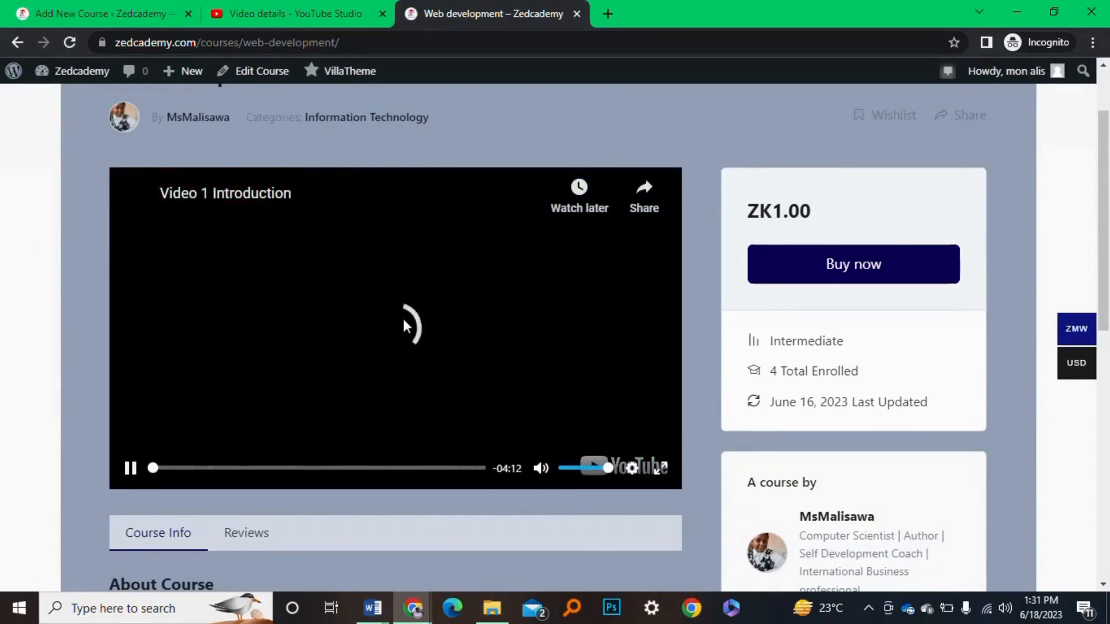
left_click(130, 468)
scroll(549, 347, "down", 1)
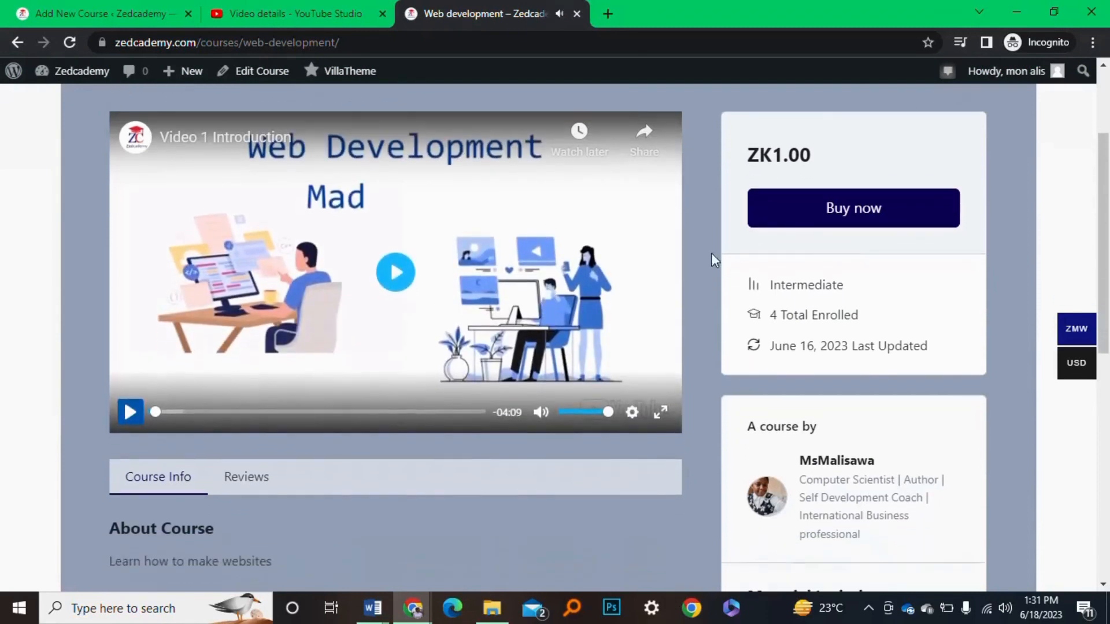
scroll(465, 358, "down", 5)
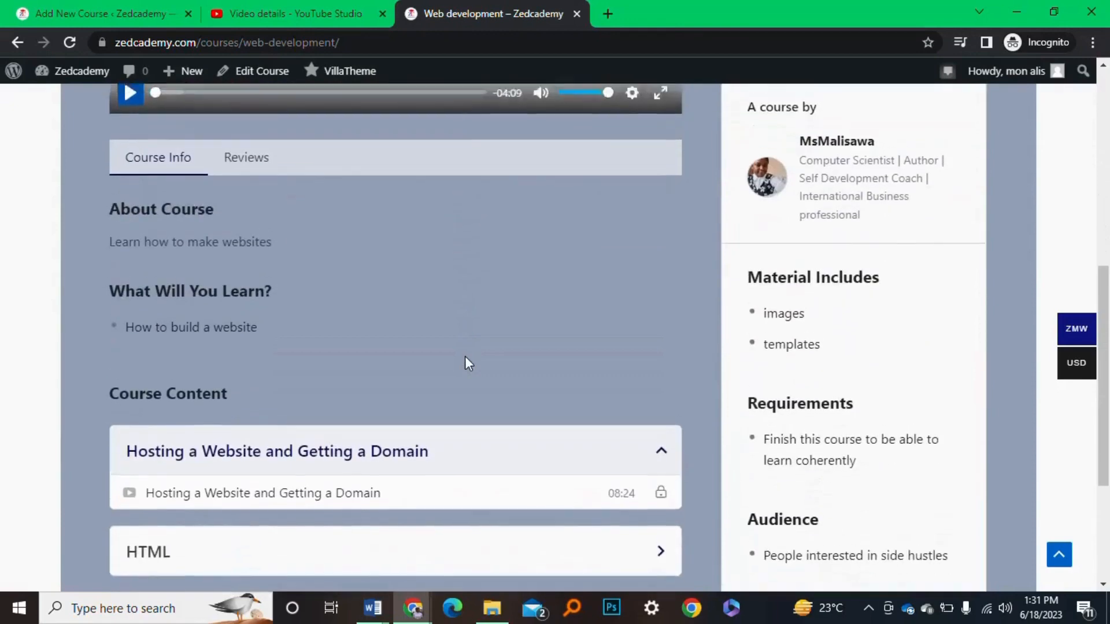
scroll(465, 358, "up", 8)
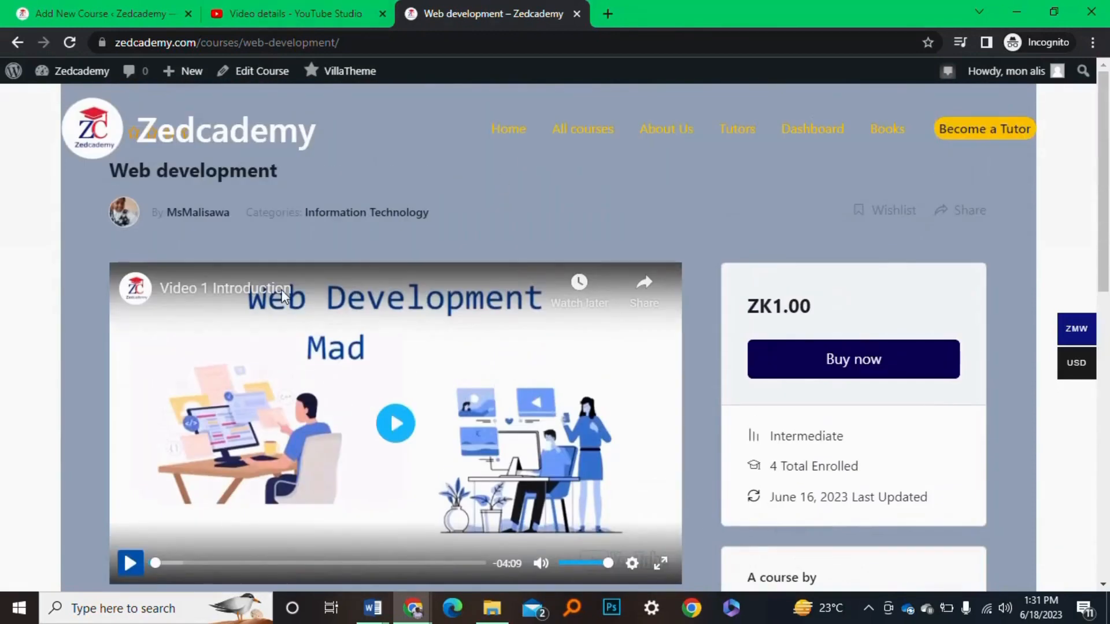
Return to the intro 101 video details in YouTube Studio
left_click(309, 7)
left_click(546, 11)
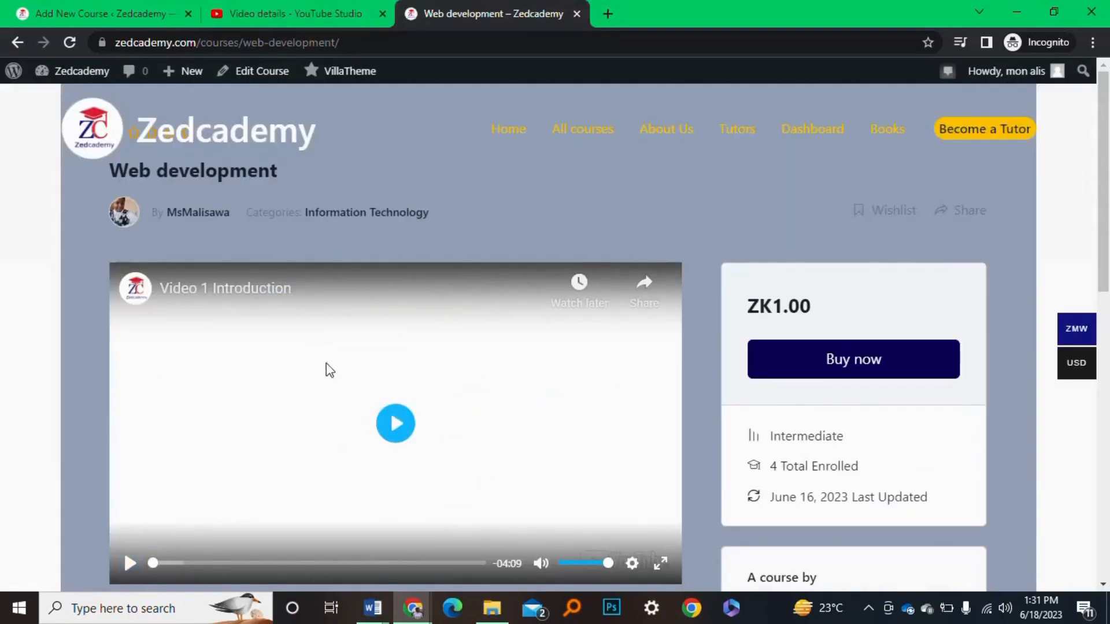
left_click(295, 13)
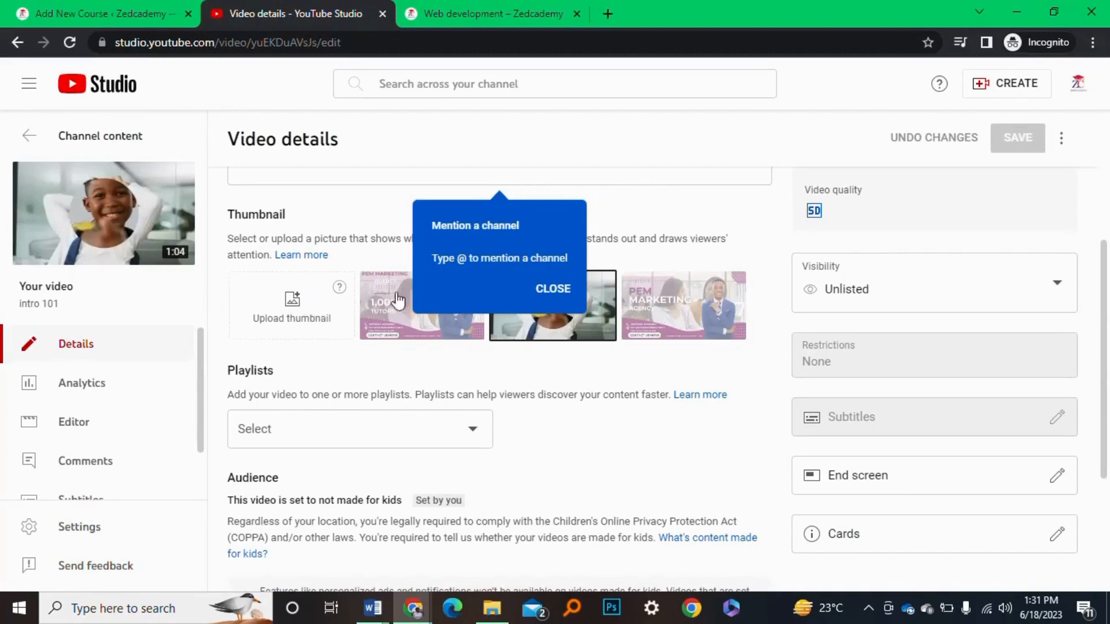
left_click(551, 291)
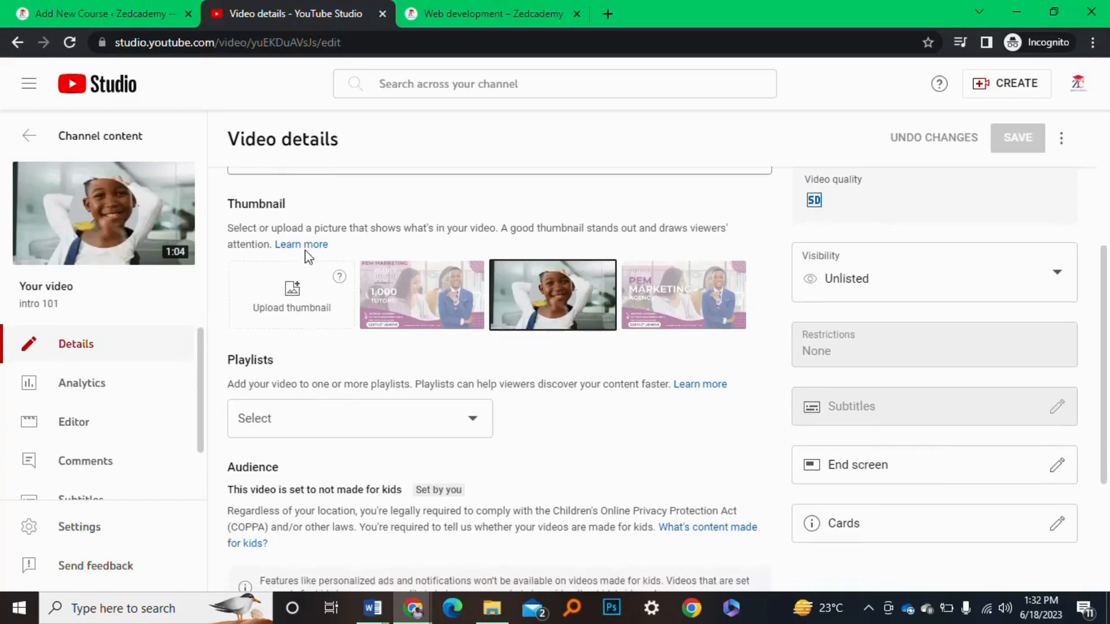
scroll(363, 474, "down", 3)
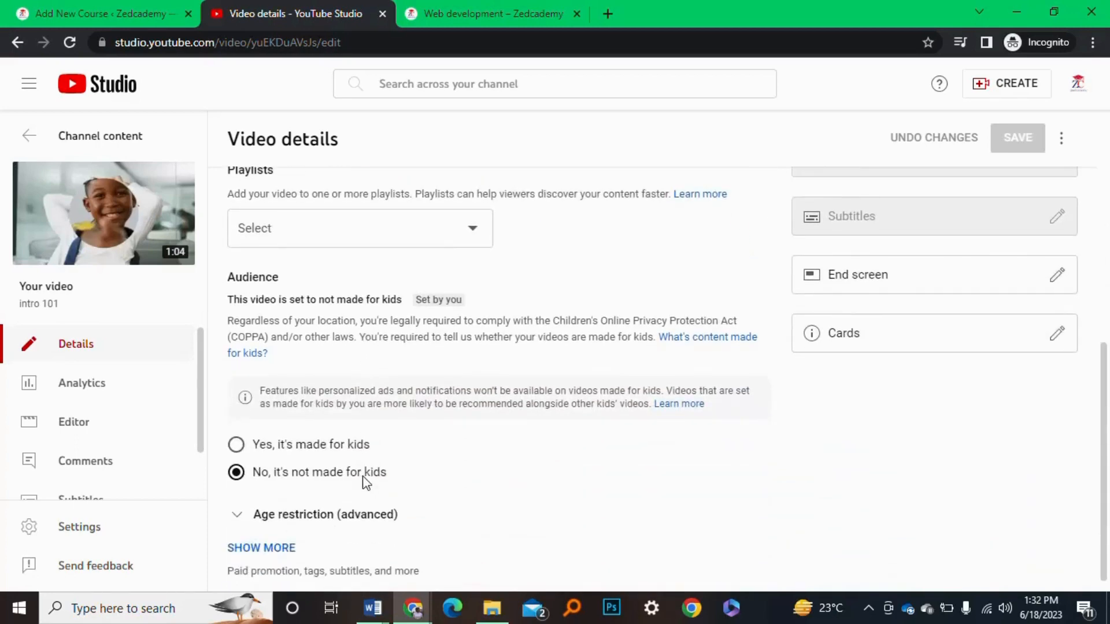
scroll(359, 484, "up", 8)
scroll(341, 526, "down", 2)
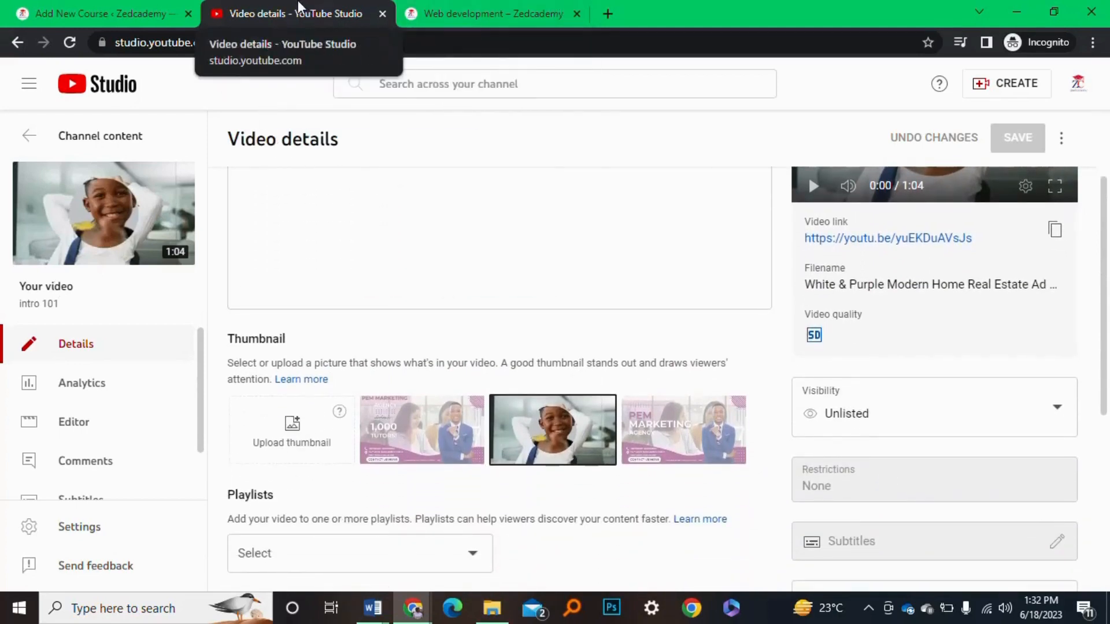
scroll(622, 283, "up", 1)
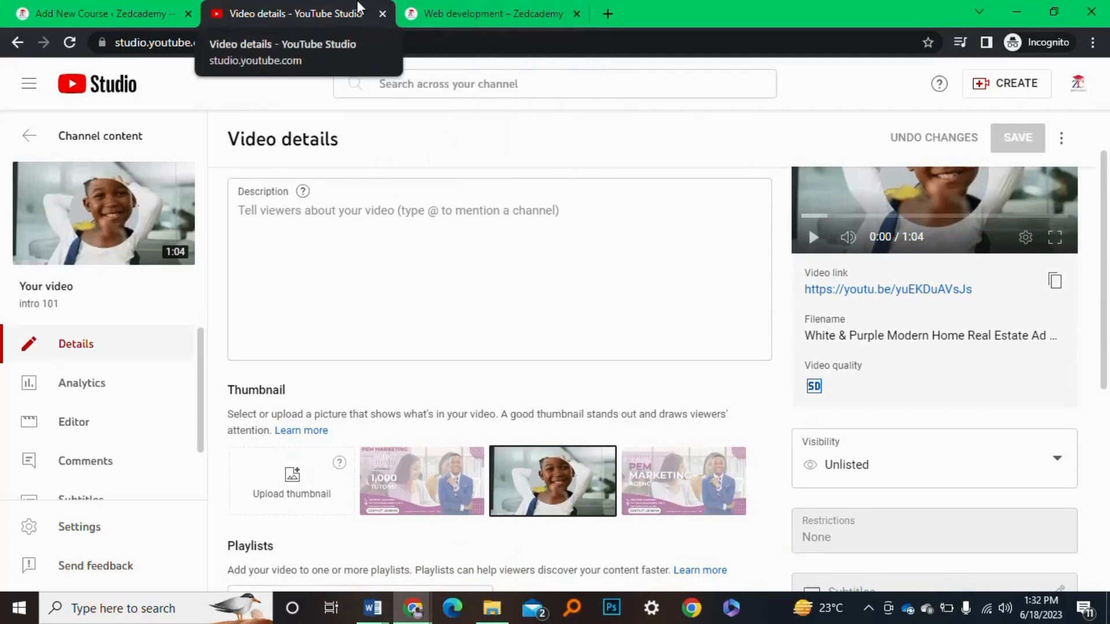
Start a custom thumbnail upload and choose VERIFY to open YouTube phone verification
left_click(308, 465)
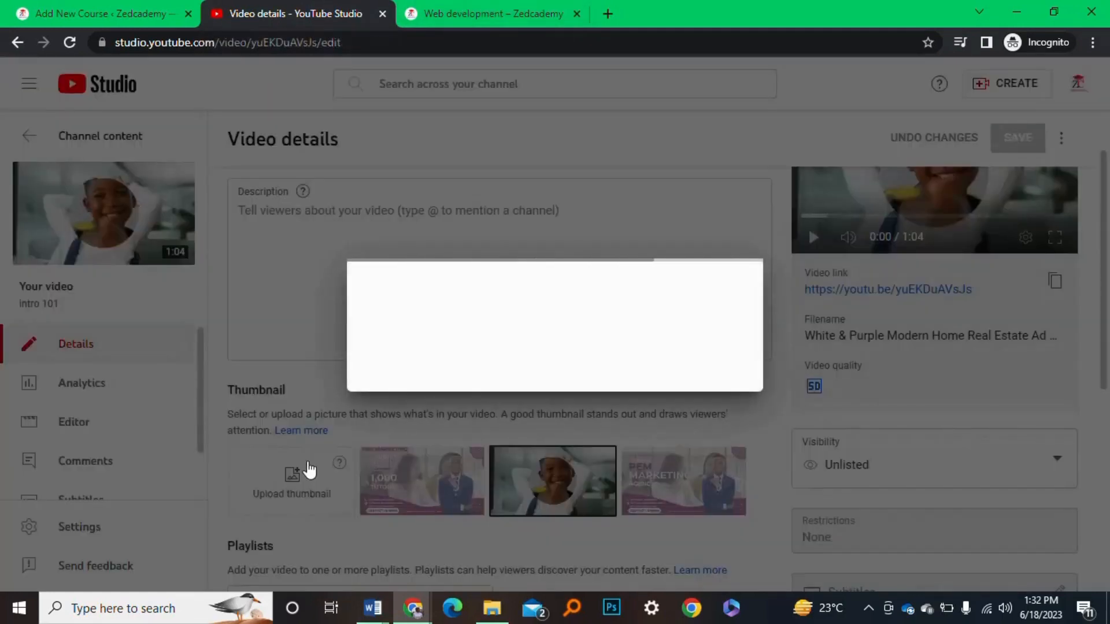
left_click(737, 369)
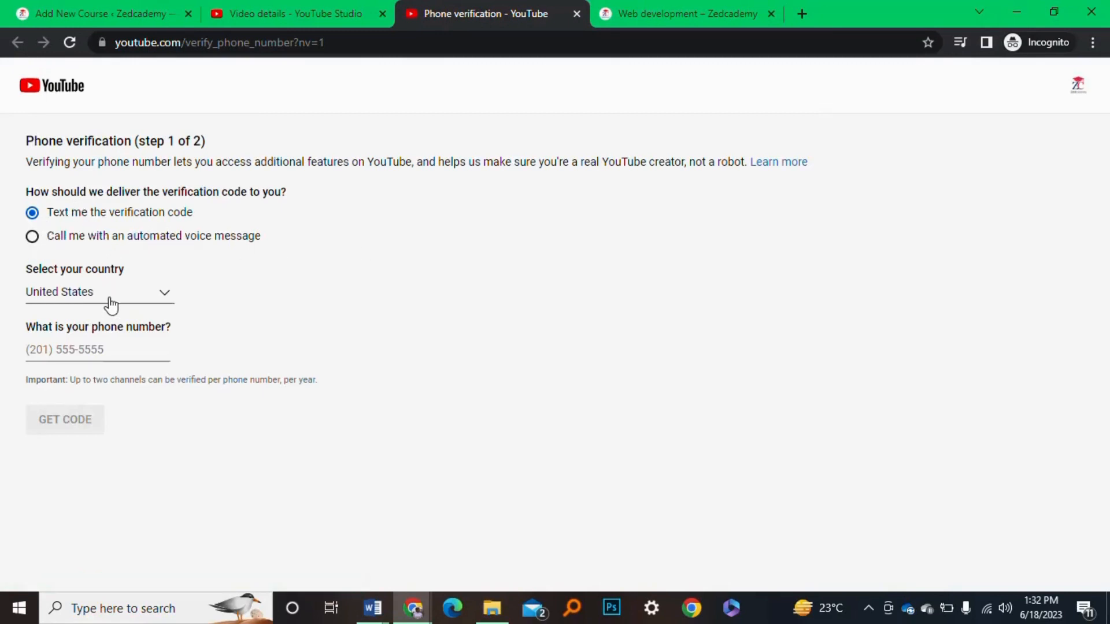
Select Zambia as the country, enter a phone number and request a text code
left_click(167, 294)
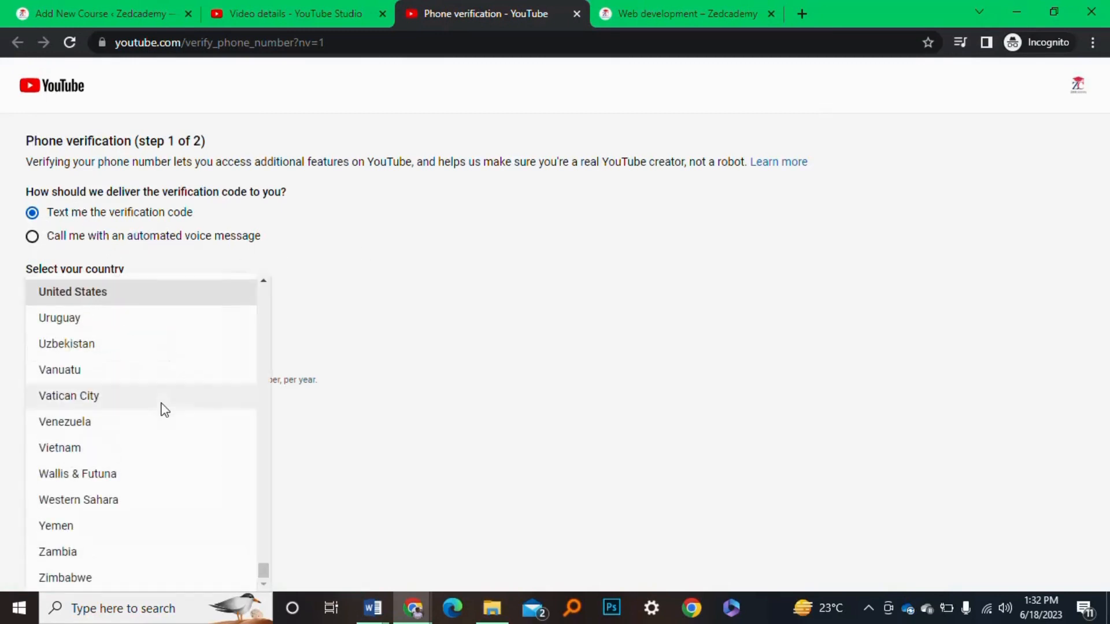
left_click(147, 552)
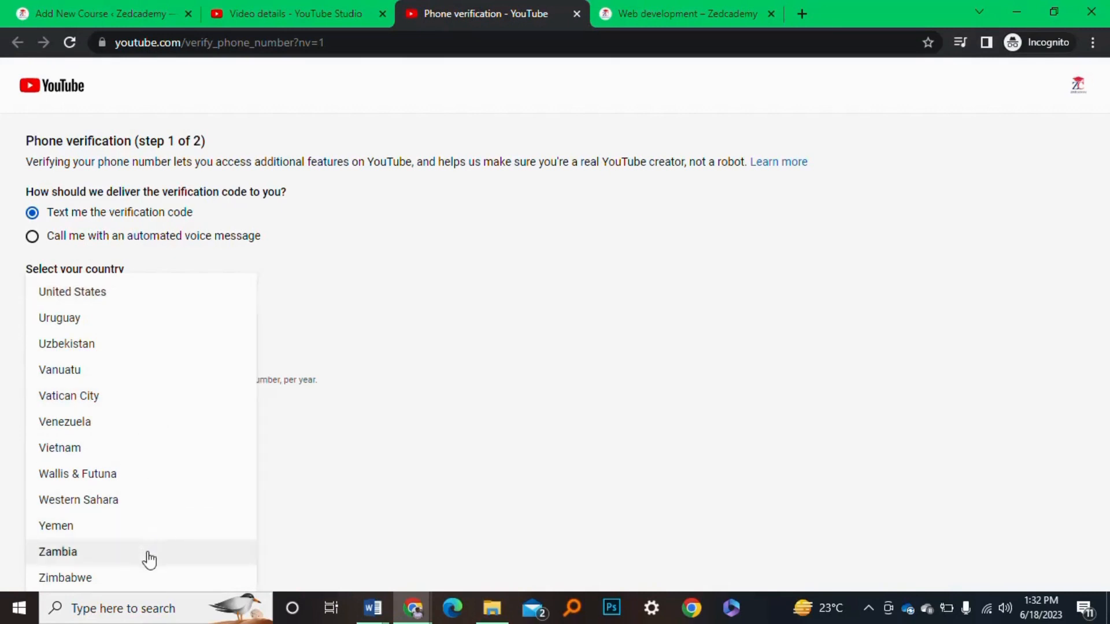
left_click(103, 351)
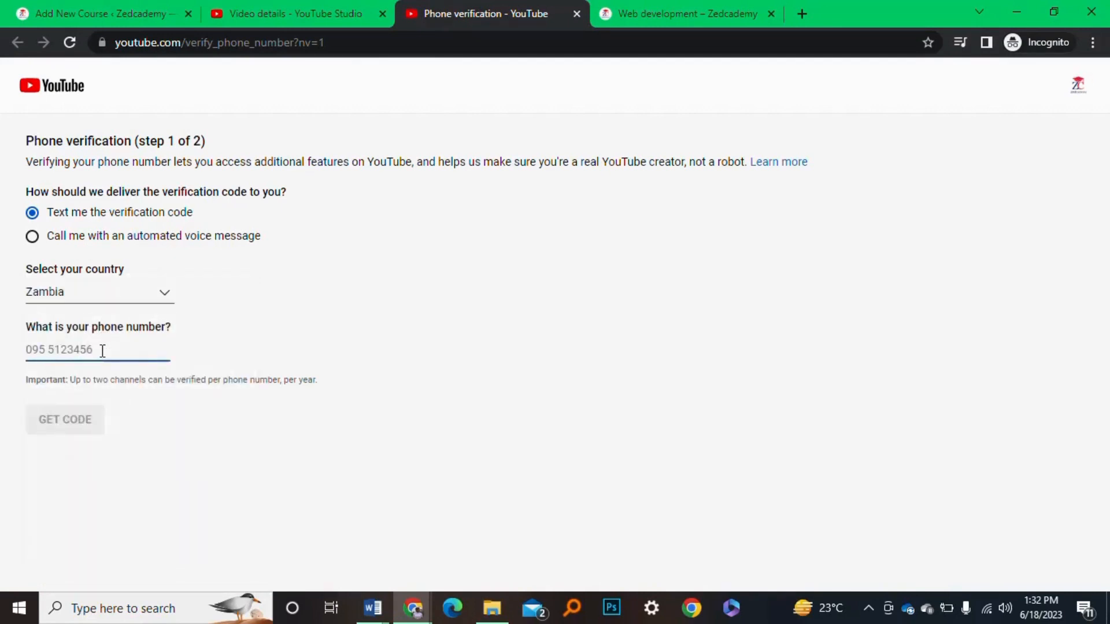
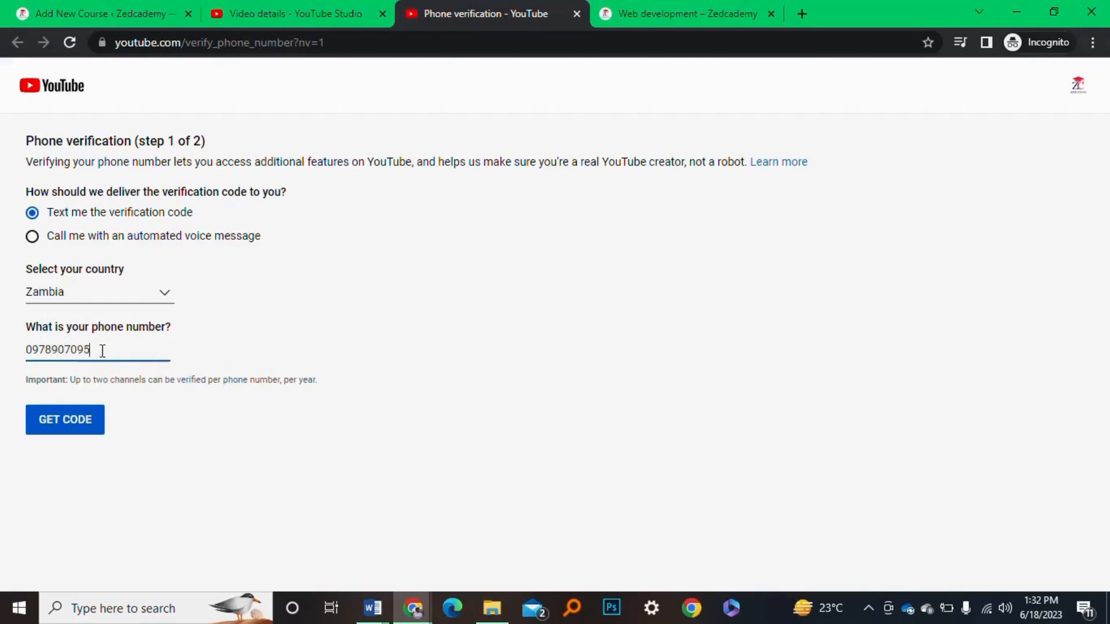
left_click(74, 427)
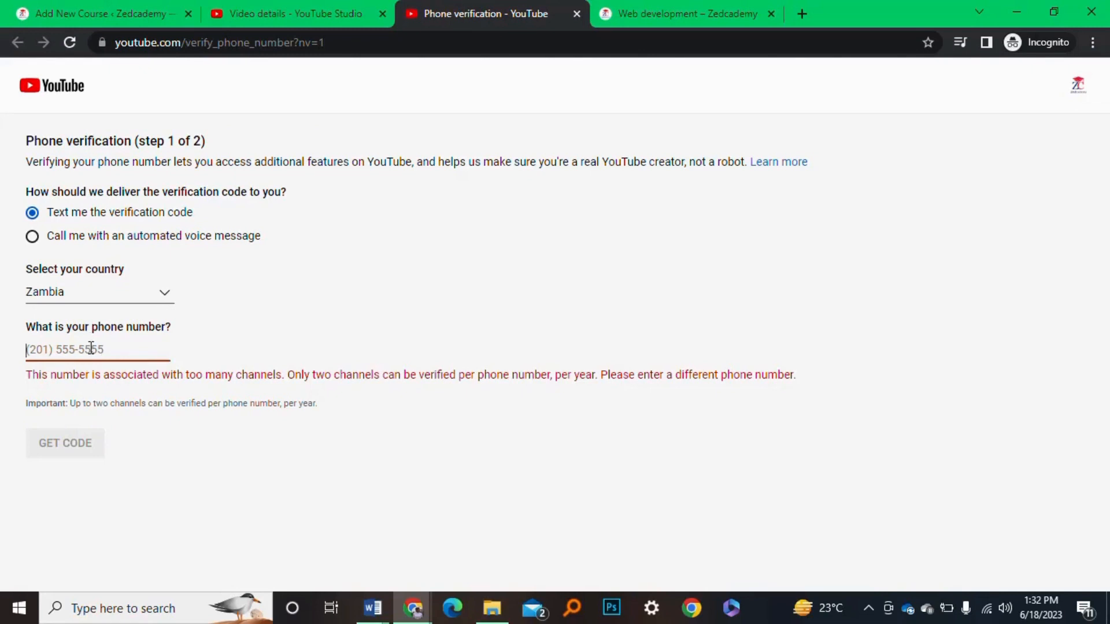
After the number is rejected, enter a different phone number and request the code again
left_click(56, 341)
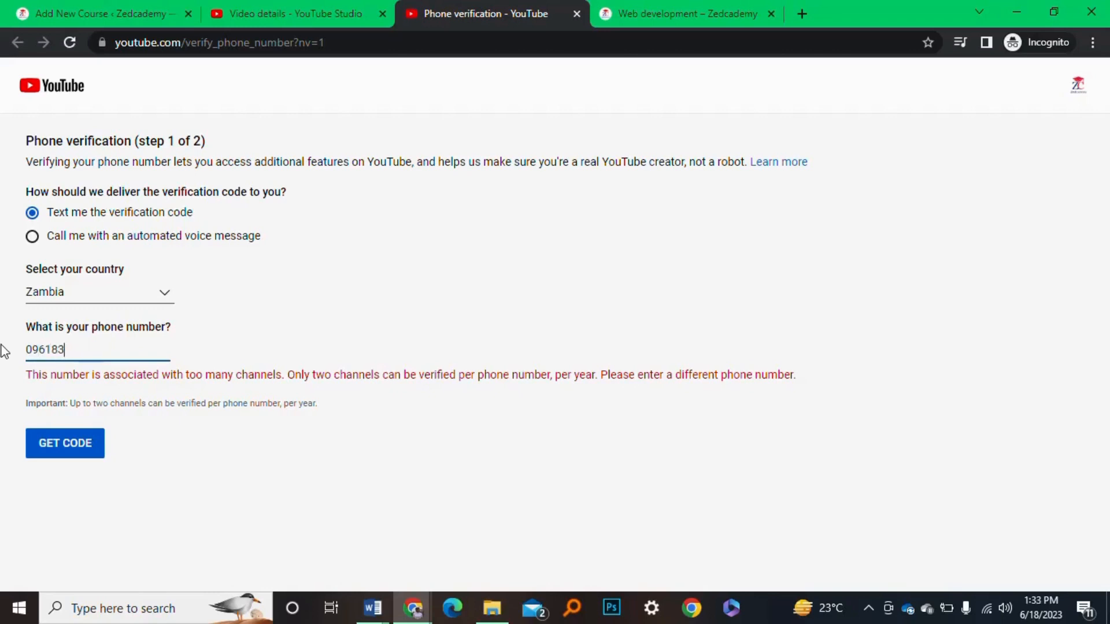
left_click(65, 445)
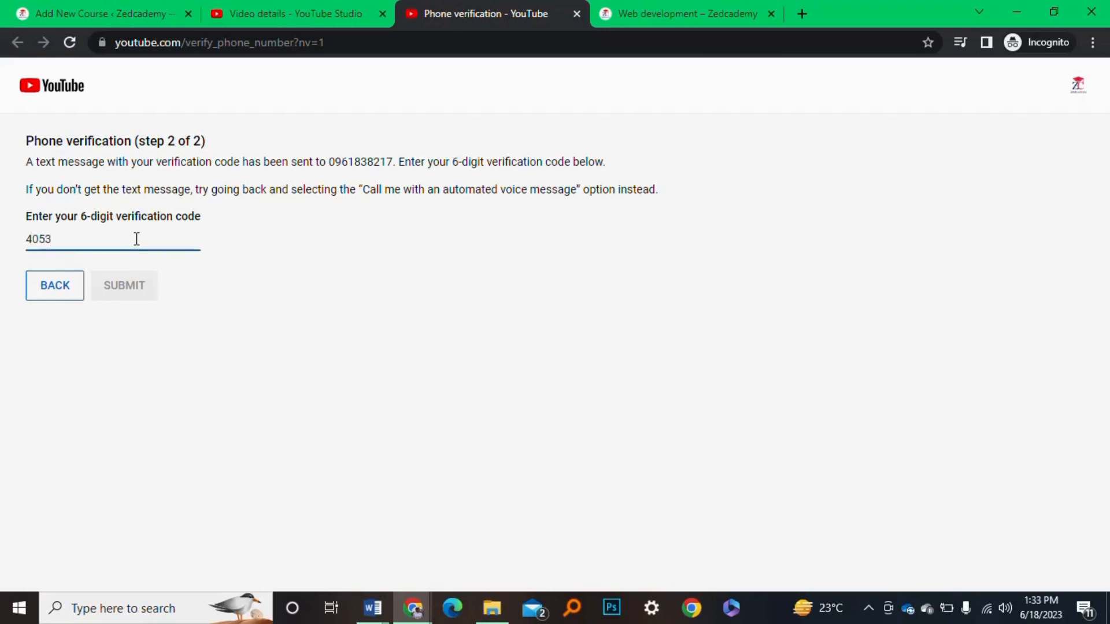
Submit the six-digit verification code, then return to the intro 101 Video details tab
type("9")
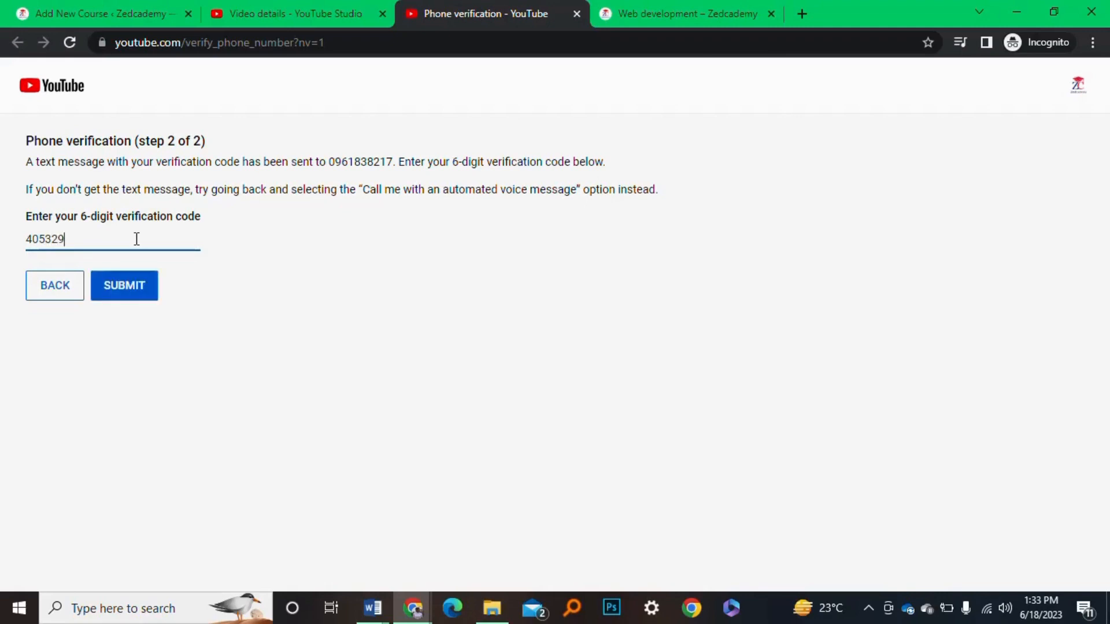
left_click(144, 291)
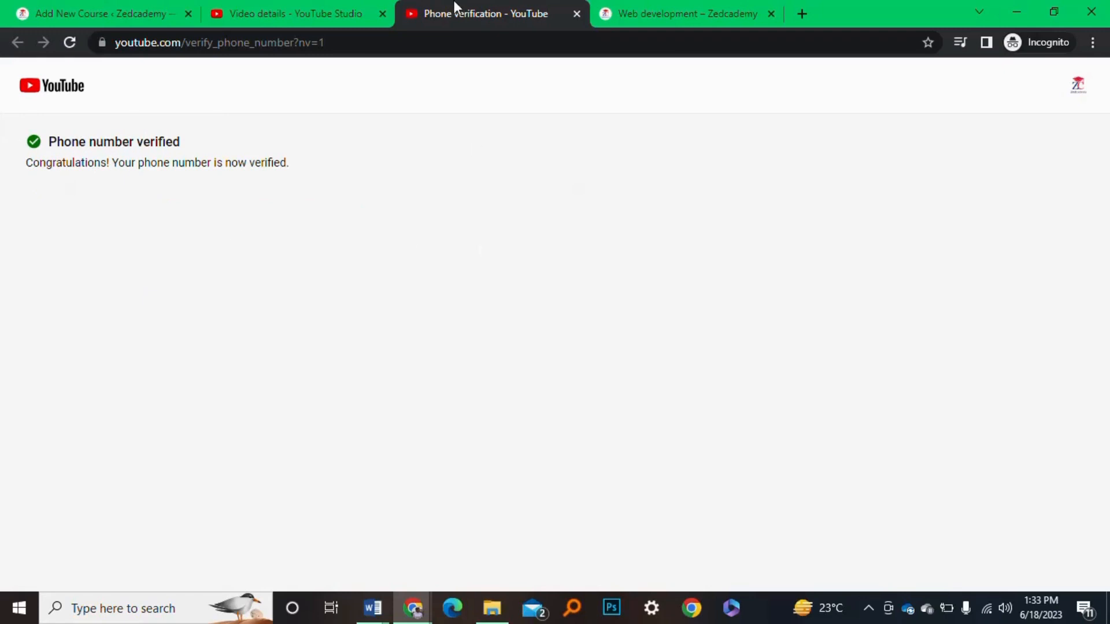
left_click(317, 7)
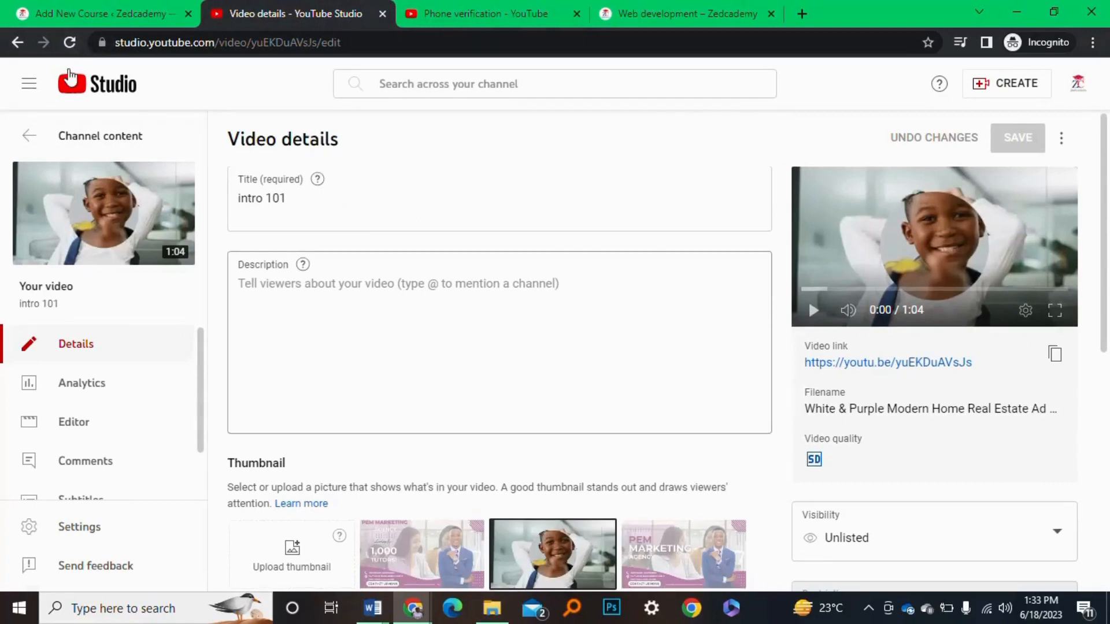
Reload intro 101's details, close the Phone verification tab and dismiss the customized menu tip
left_click(69, 44)
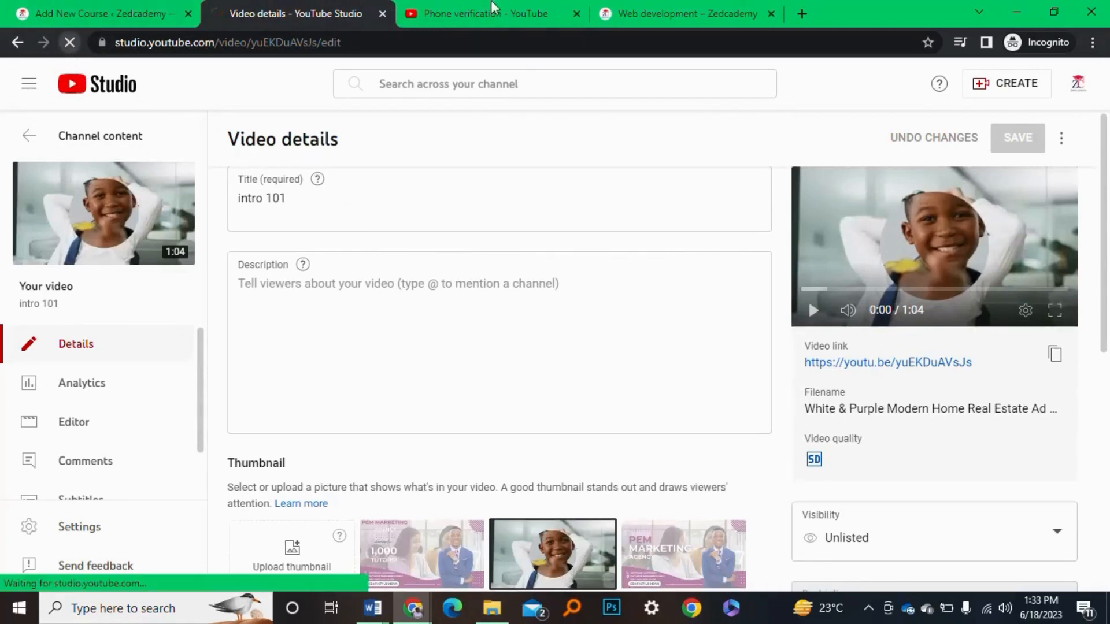
left_click(577, 11)
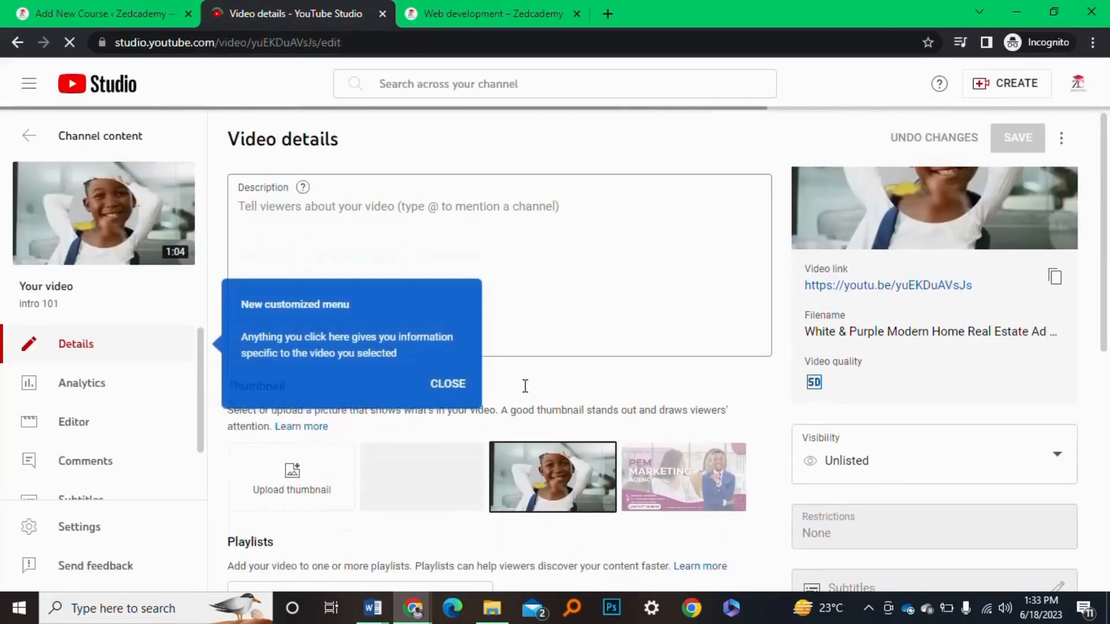
scroll(525, 386, "down", 3)
left_click(441, 386)
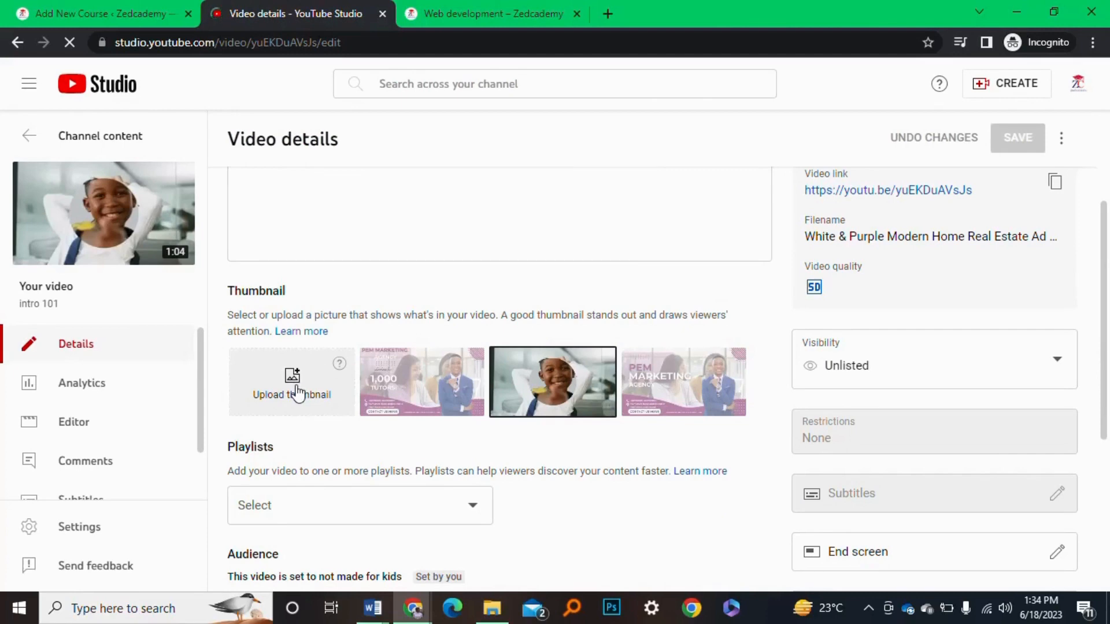
Pick 'Red Modern Online Course Youtube Thumbnail (6)' in Downloads as intro 101's custom thumbnail
left_click(298, 393)
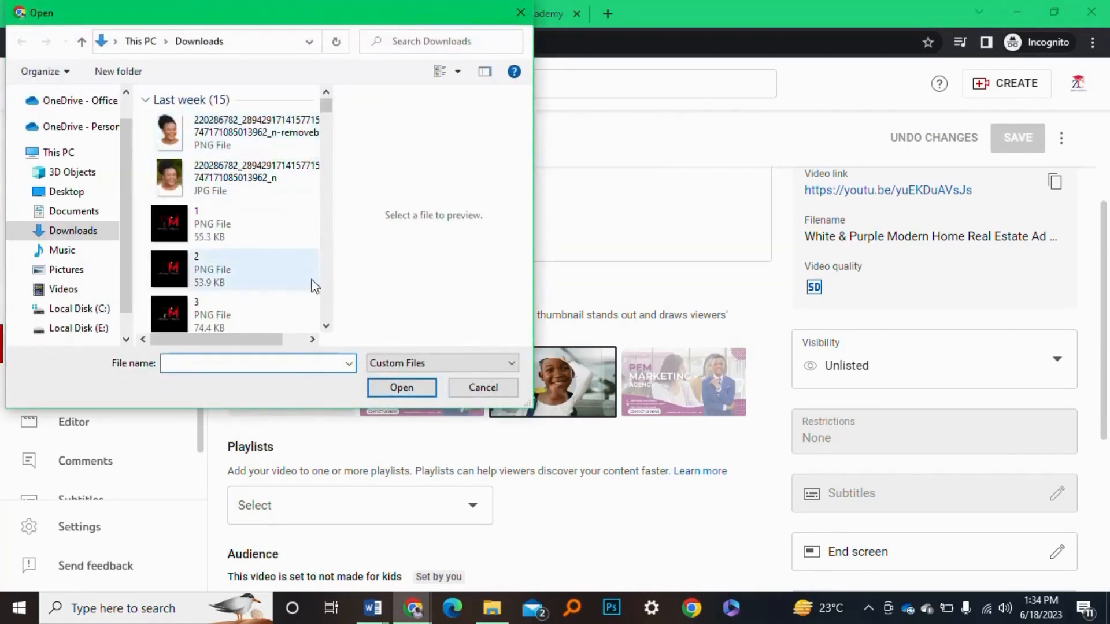
left_click(327, 327)
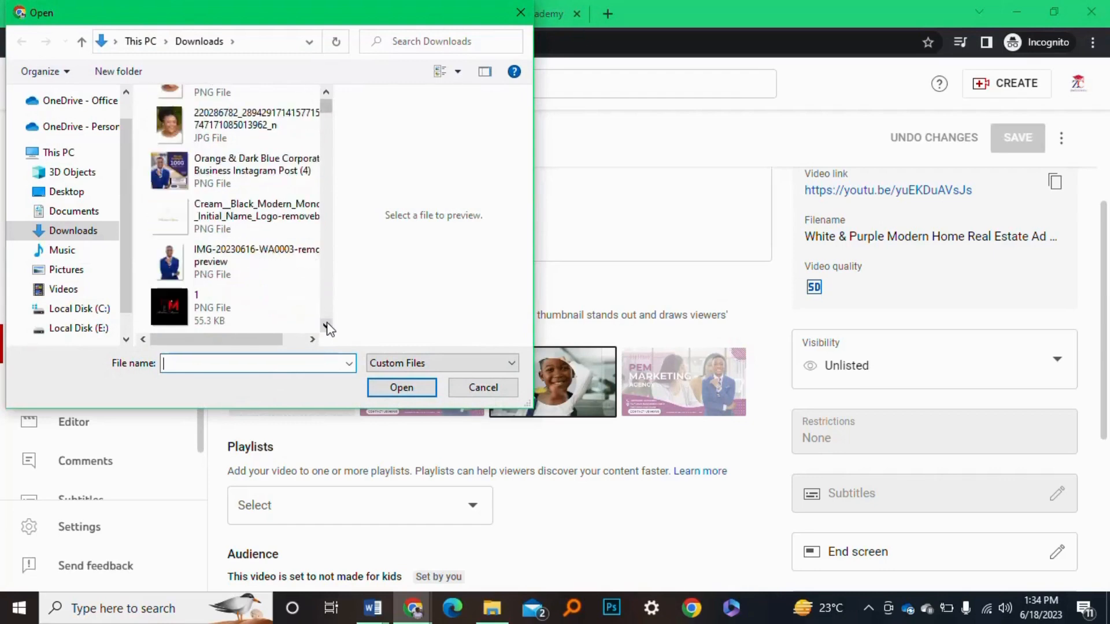
scroll(327, 327, "down", 5)
left_click(328, 327)
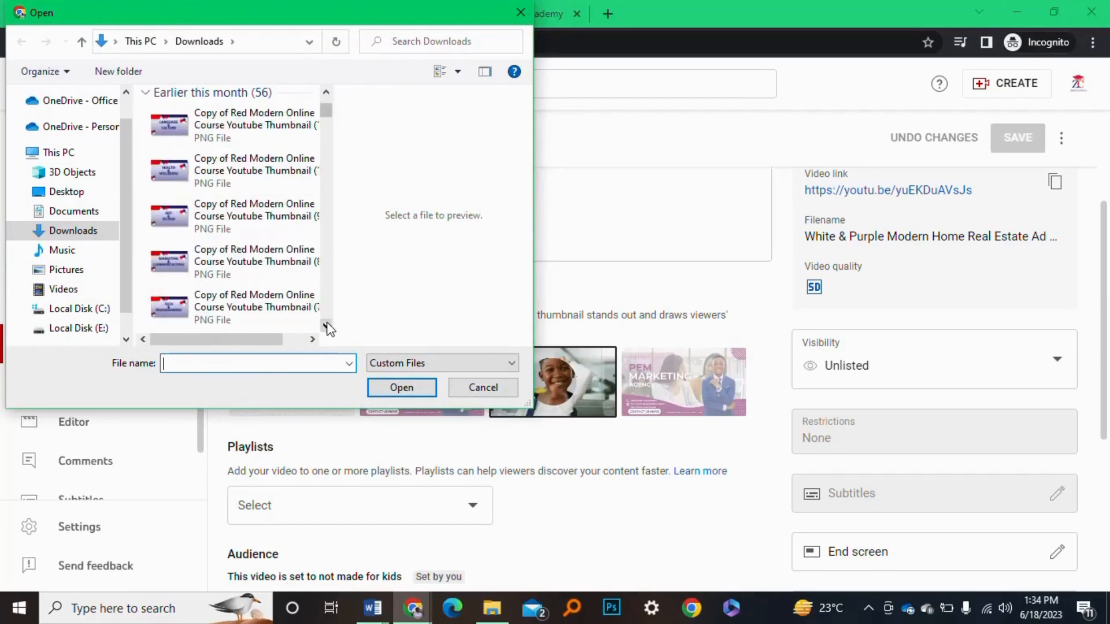
left_click(327, 326)
left_click(327, 327)
left_click(327, 327)
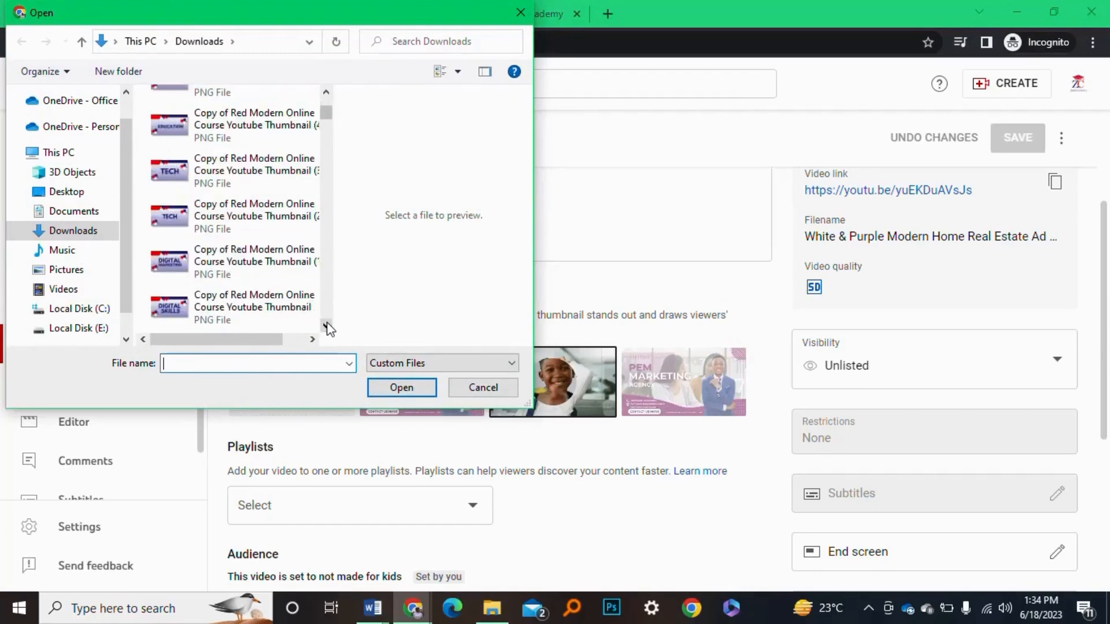
left_click(328, 327)
left_click(327, 327)
left_click(327, 327)
left_click(327, 327)
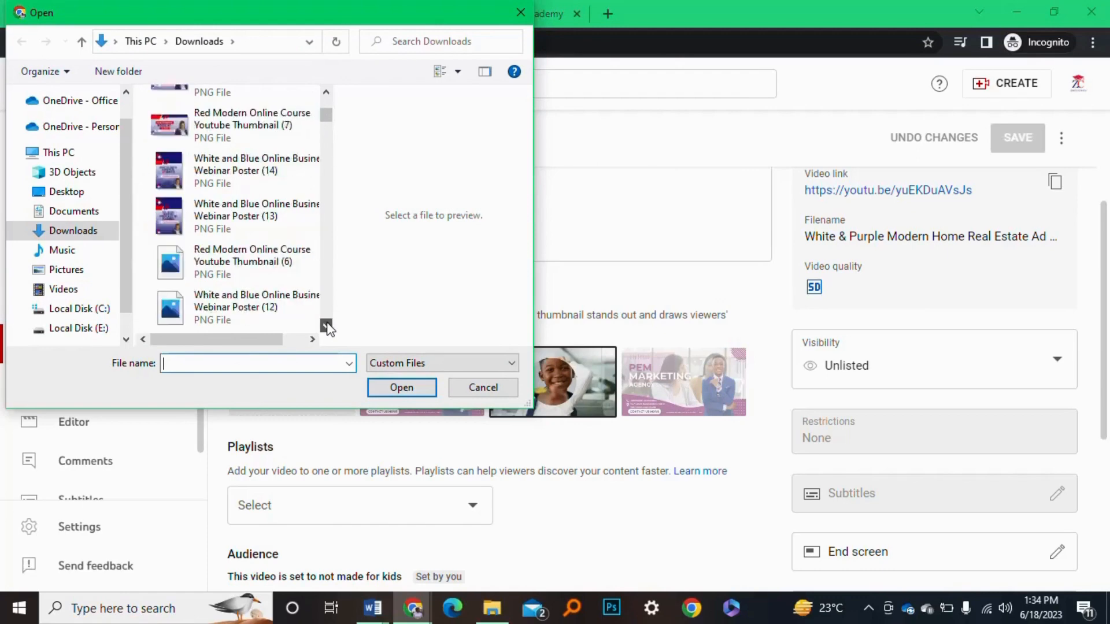
left_click(327, 327)
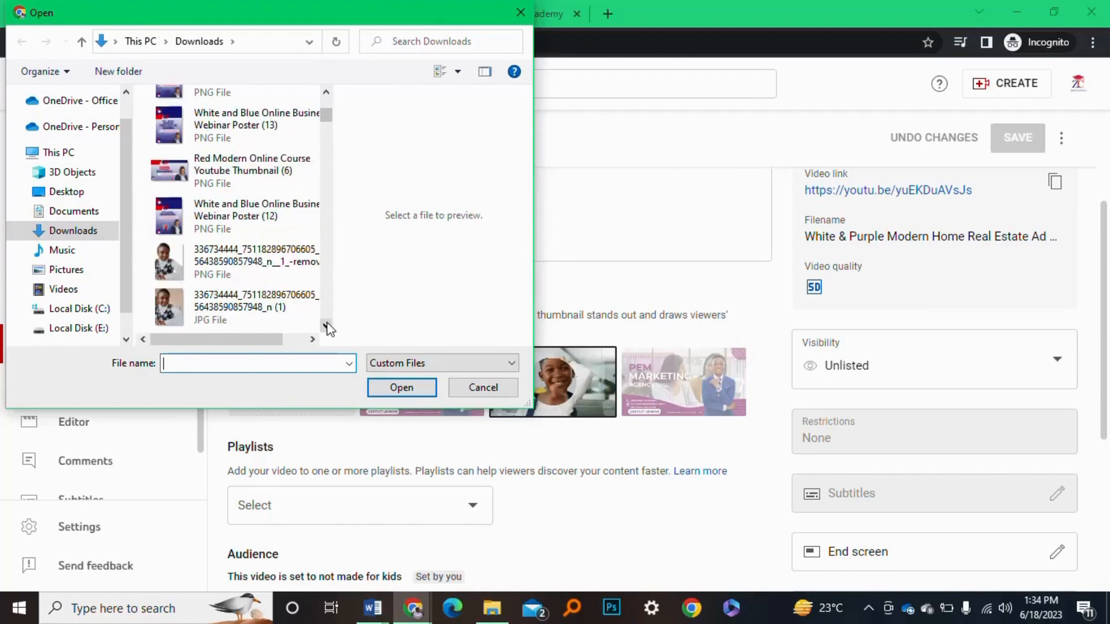
left_click(274, 174)
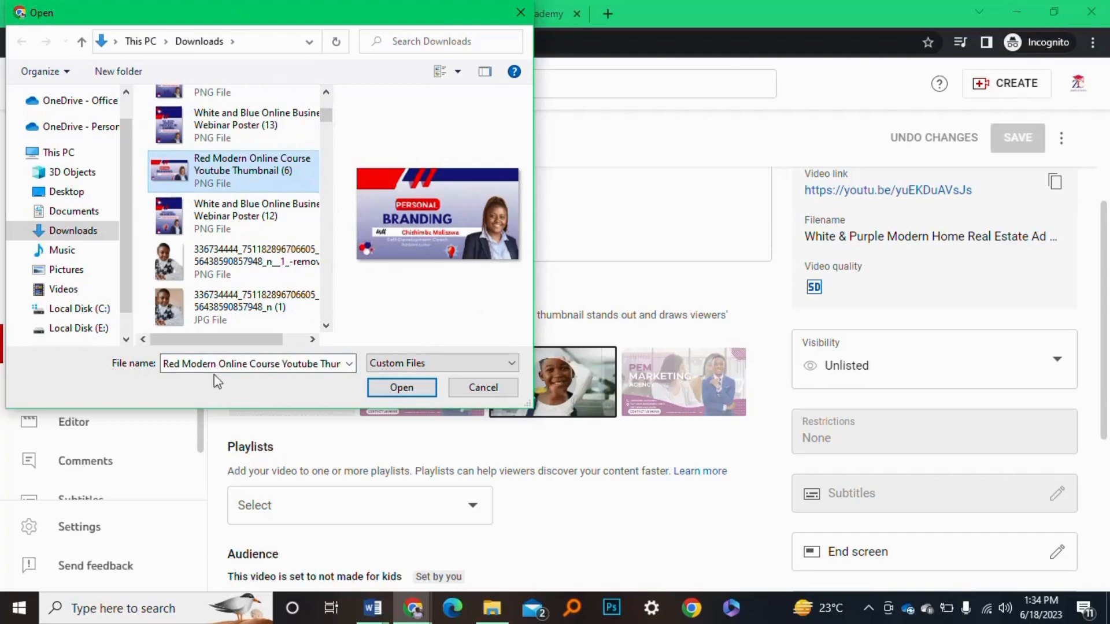
left_click(427, 395)
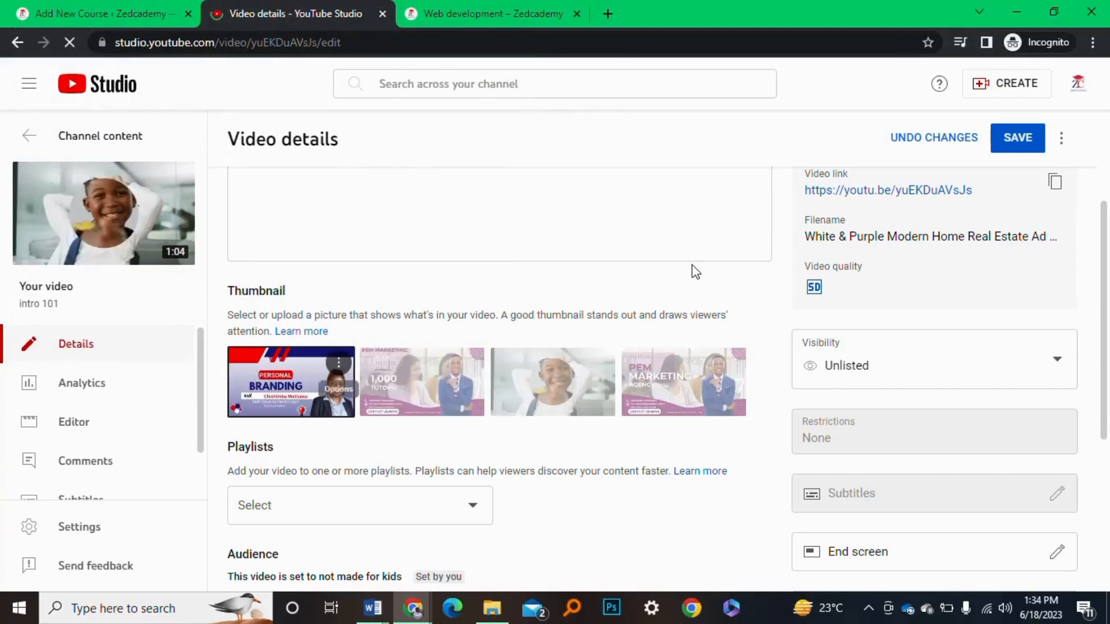
Save intro 101's custom thumbnail and switch back to the Add New Course – Zedcademy tab
scroll(696, 272, "down", 1)
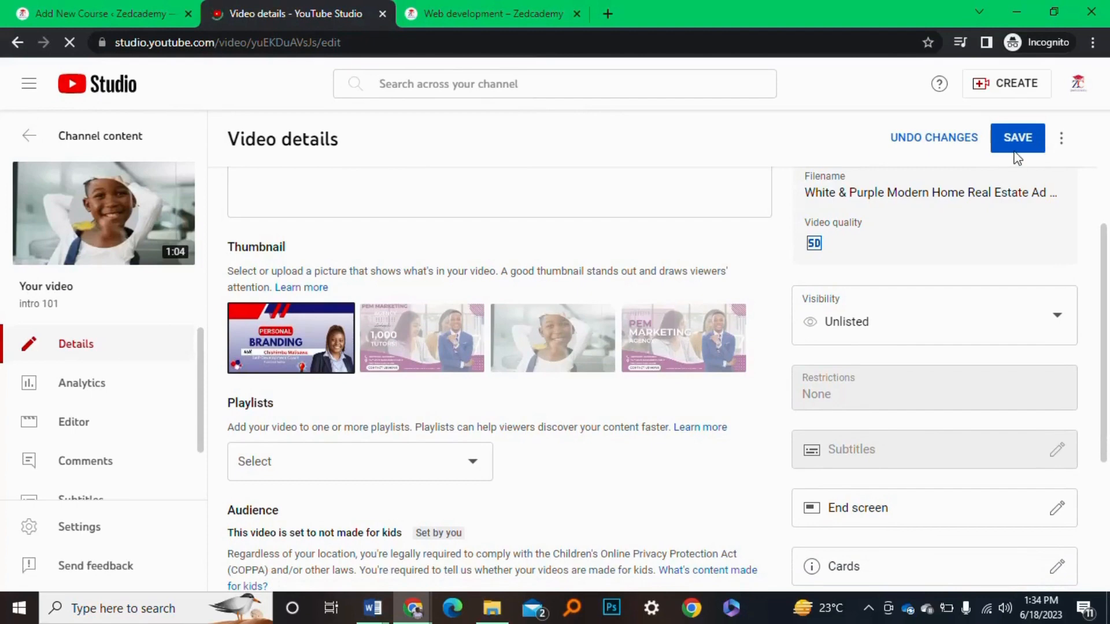
left_click(1014, 151)
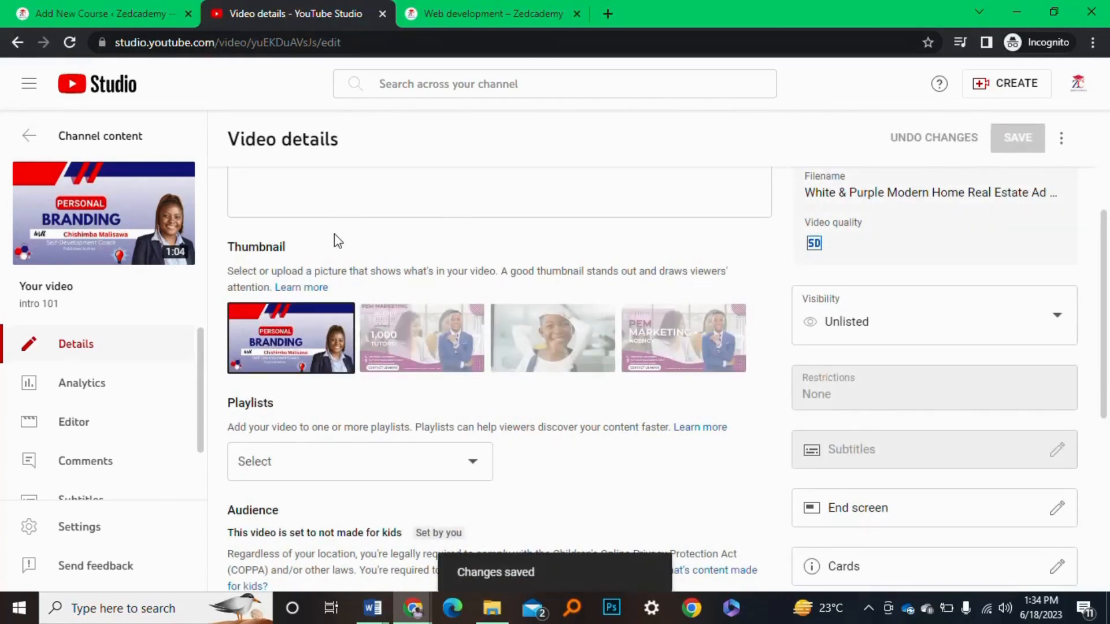
mouse_move(289, 326)
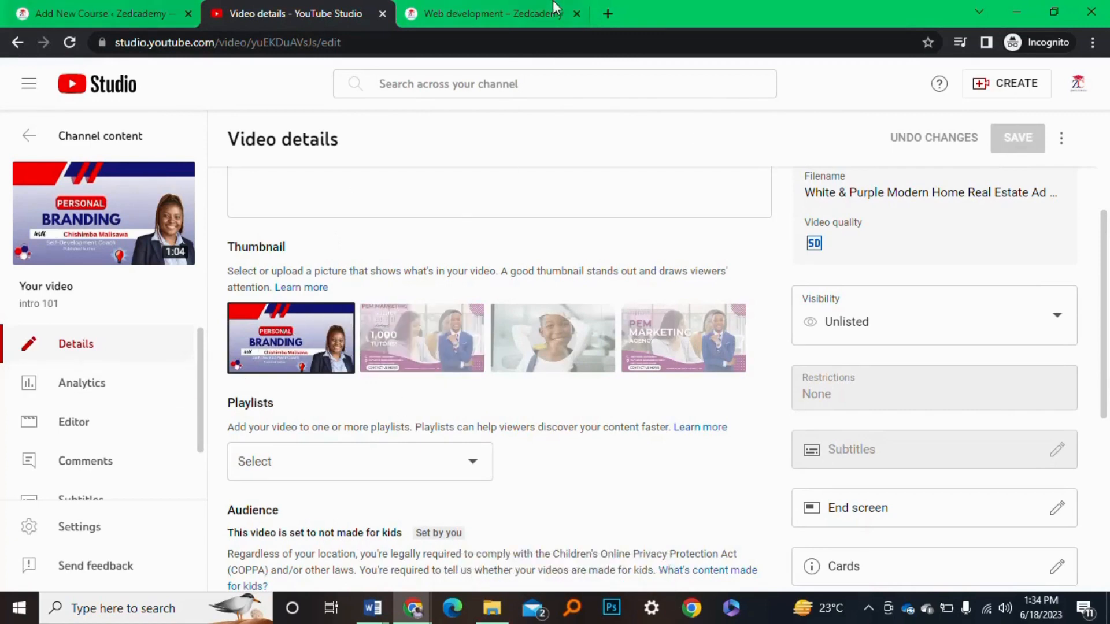
left_click(147, 6)
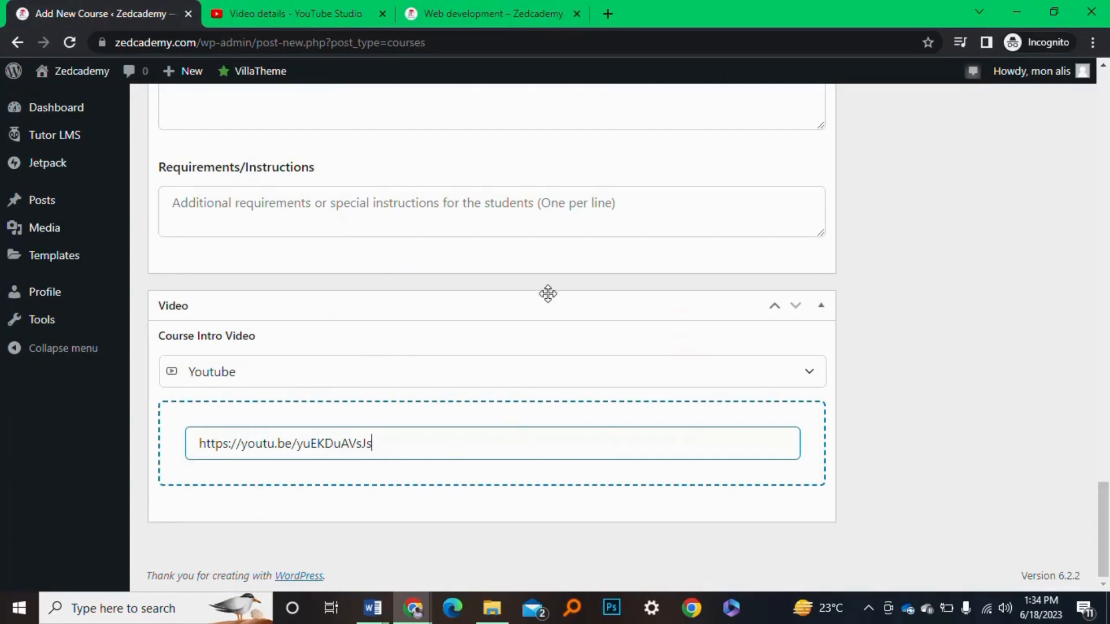
scroll(548, 292, "up", 12)
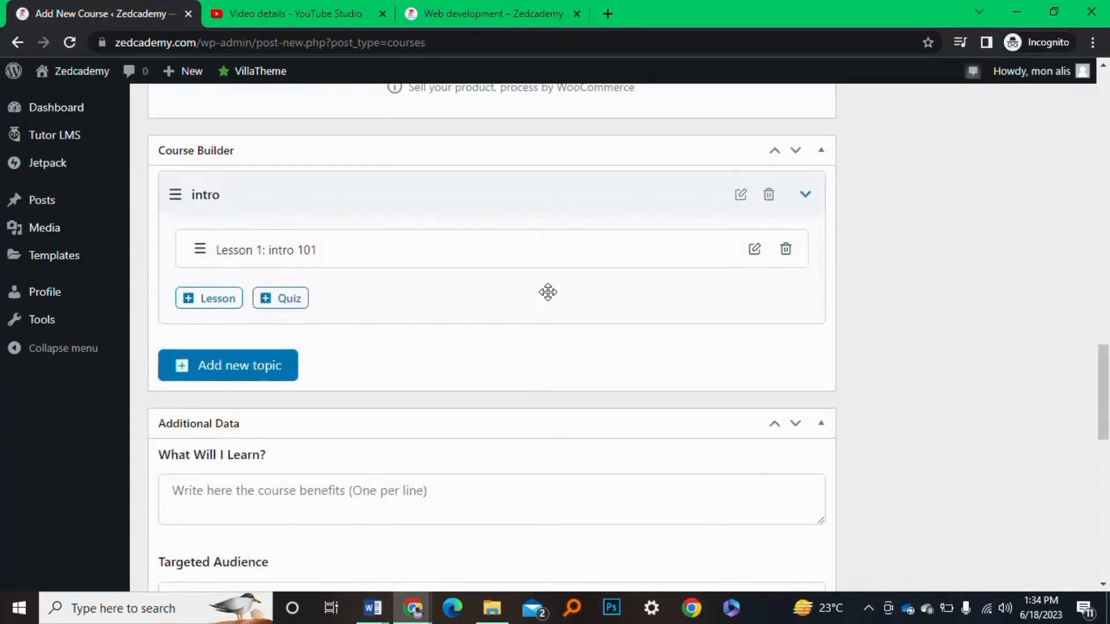
scroll(604, 228, "up", 7)
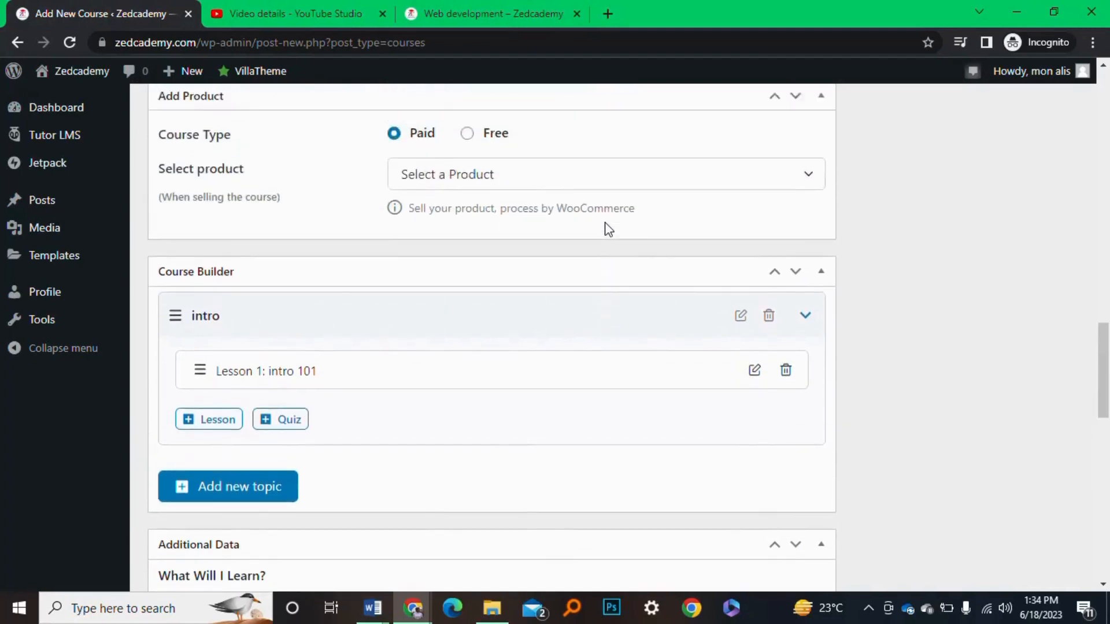
scroll(605, 226, "up", 15)
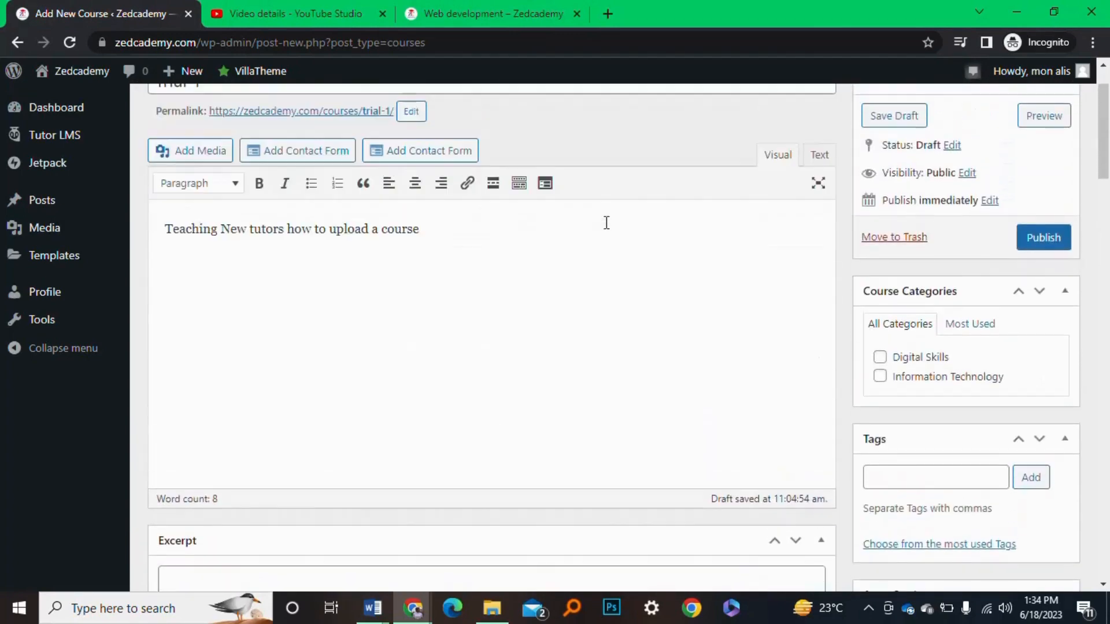
scroll(923, 296, "down", 1)
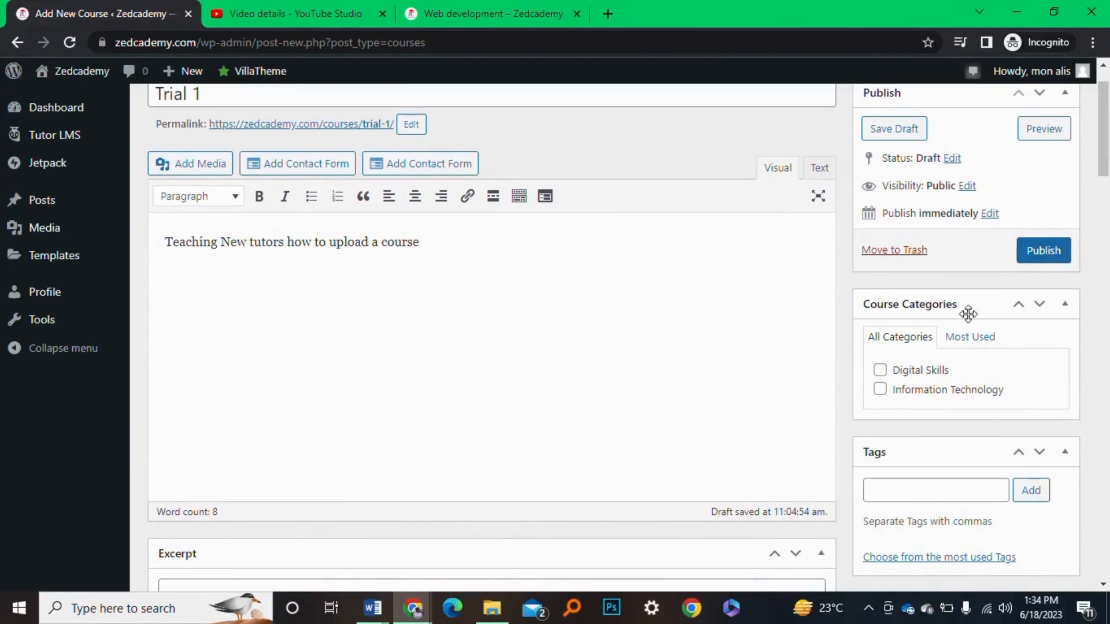
scroll(965, 315, "down", 3)
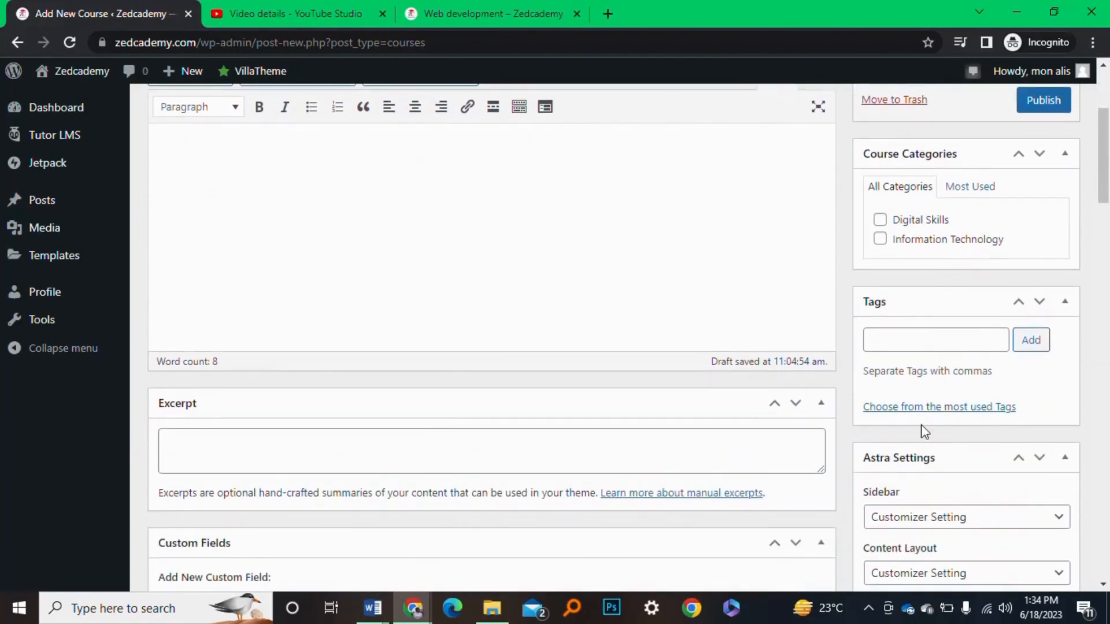
scroll(922, 312, "up", 4)
scroll(921, 315, "down", 6)
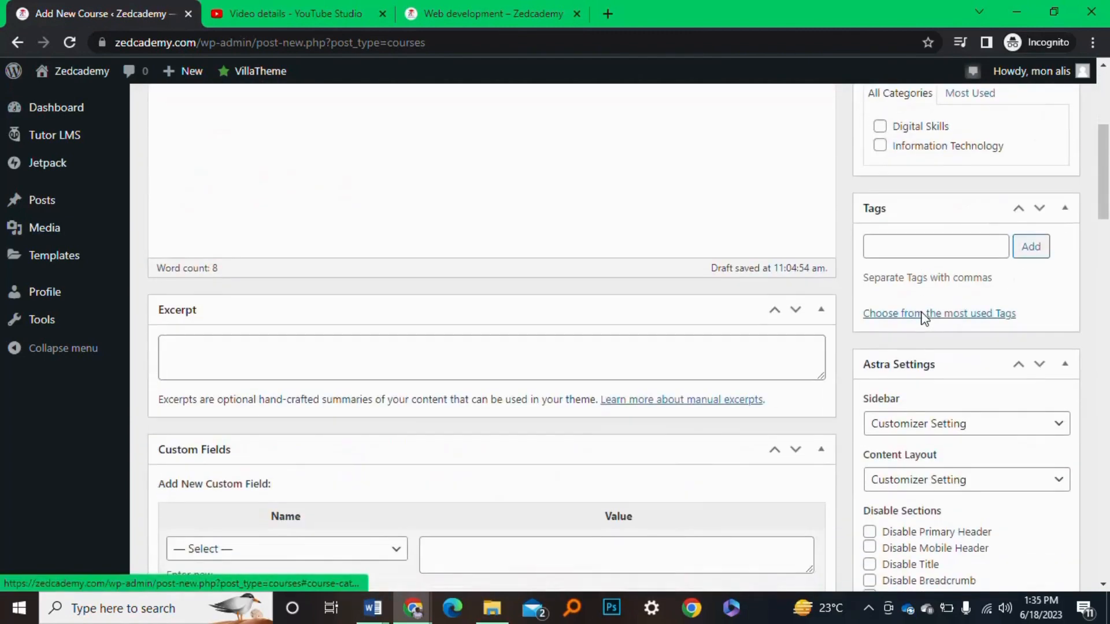
scroll(924, 316, "down", 8)
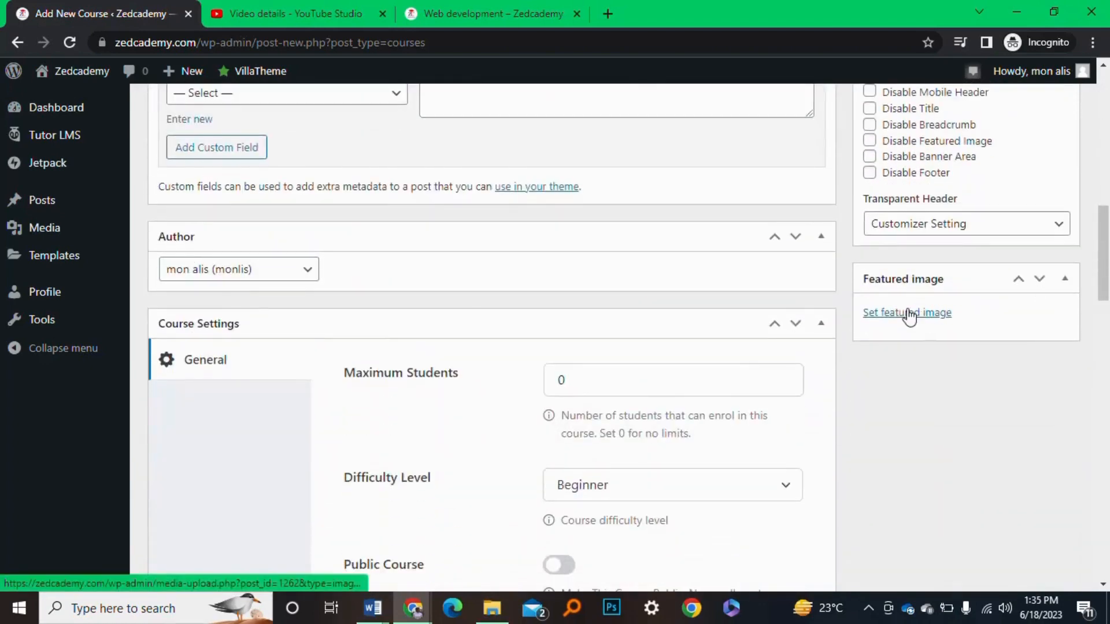
Set the 192 KB portrait JPG from the Media Library as Trial 1's featured image
left_click(908, 315)
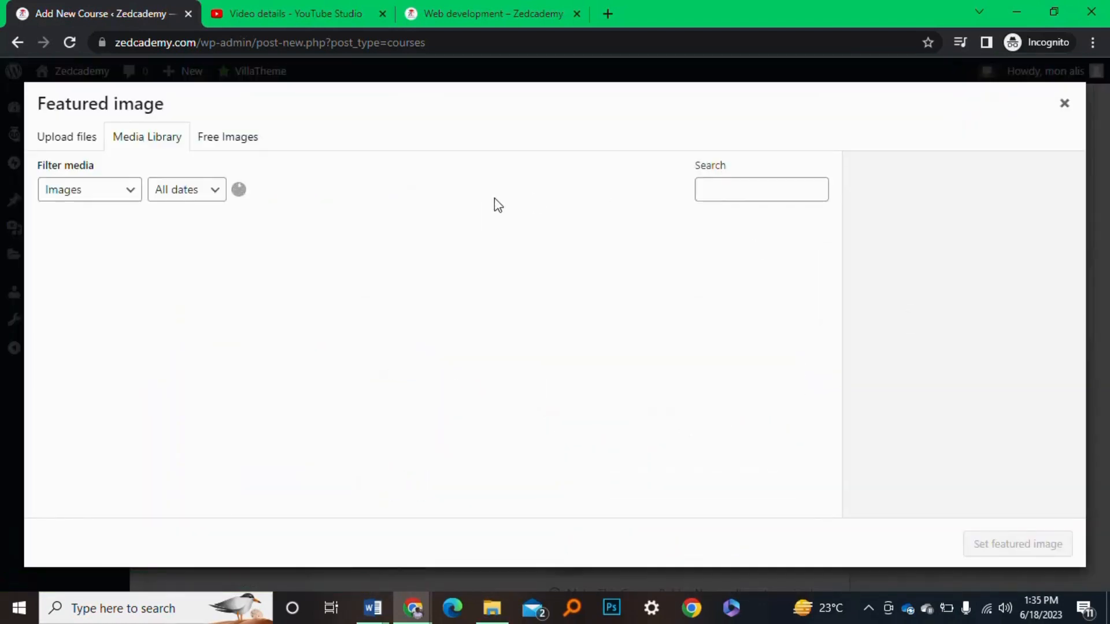
left_click(100, 235)
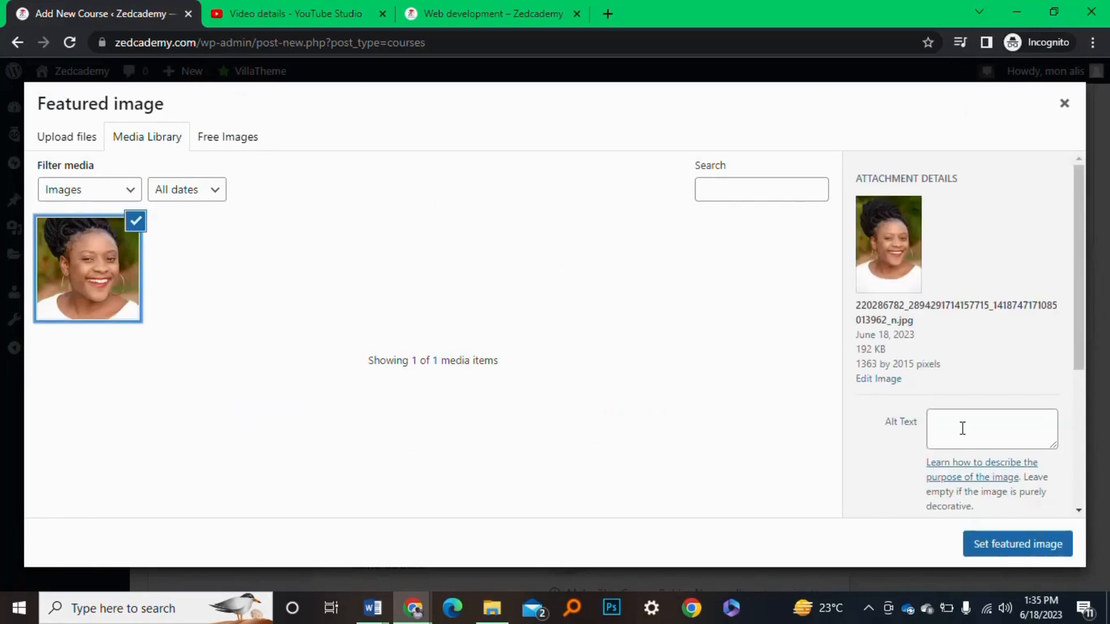
left_click(1049, 543)
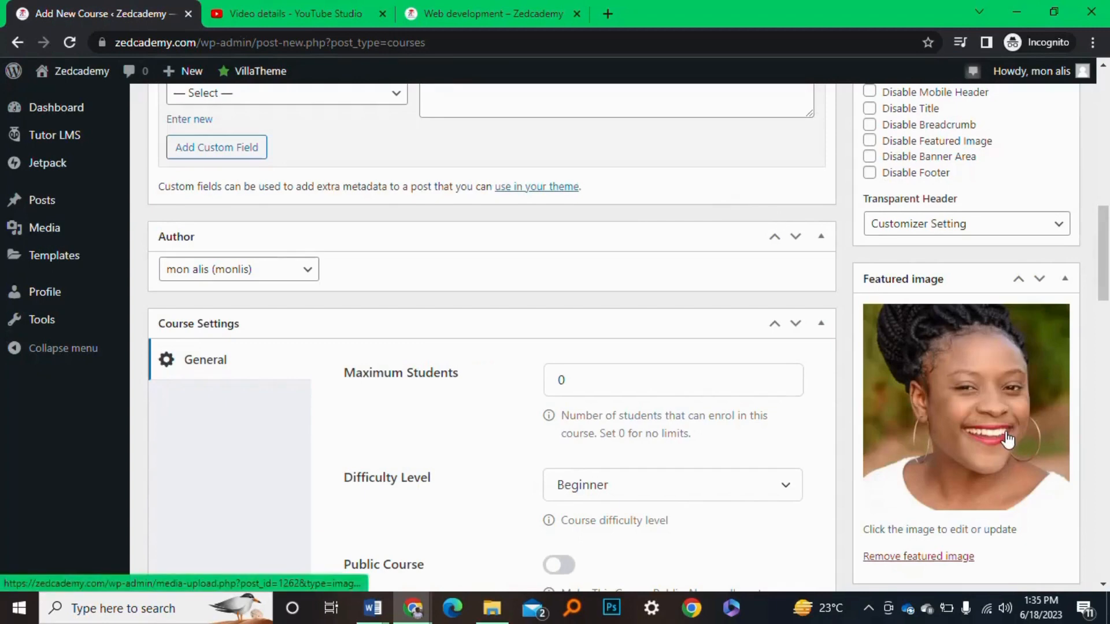
scroll(1007, 443, "up", 7)
scroll(1008, 439, "up", 2)
scroll(917, 384, "down", 5)
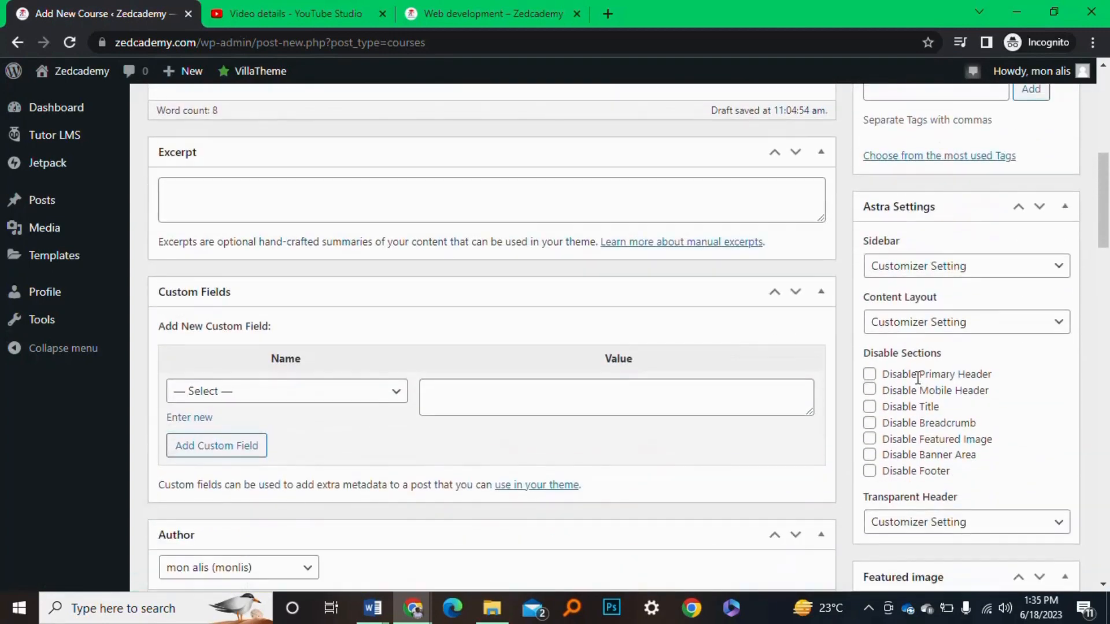
scroll(1006, 463, "down", 5)
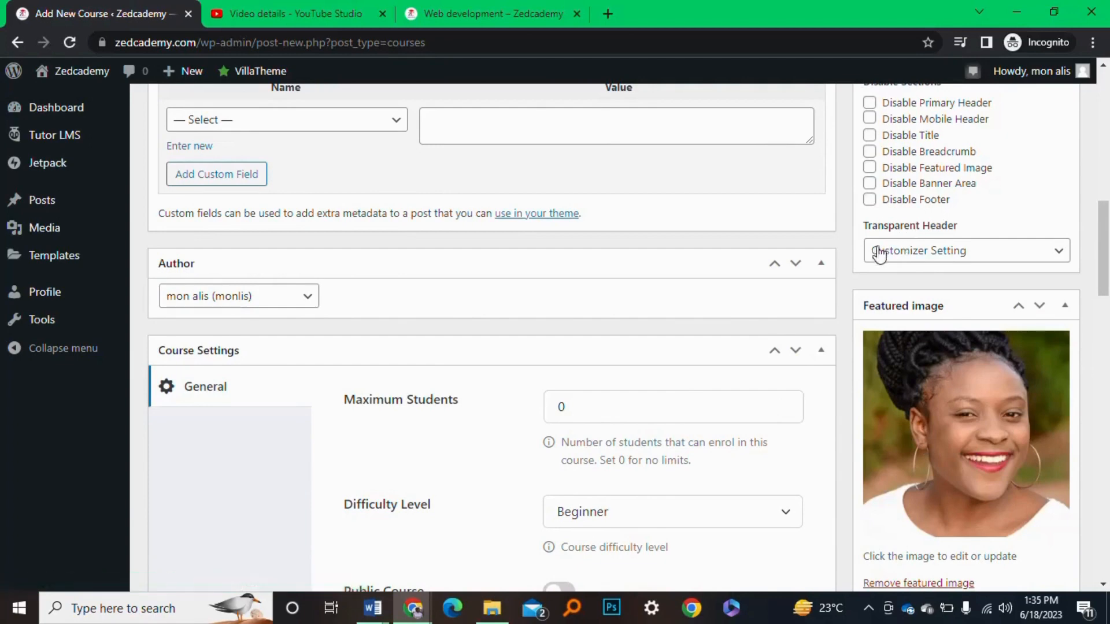
scroll(858, 249, "up", 1)
scroll(858, 249, "up", 4)
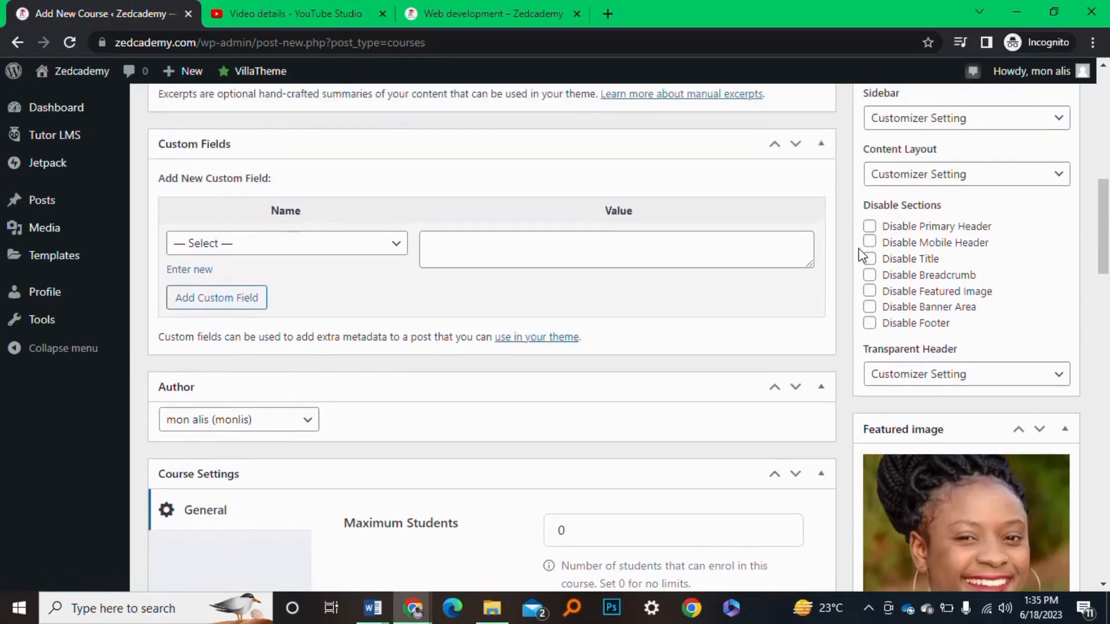
scroll(859, 254, "up", 2)
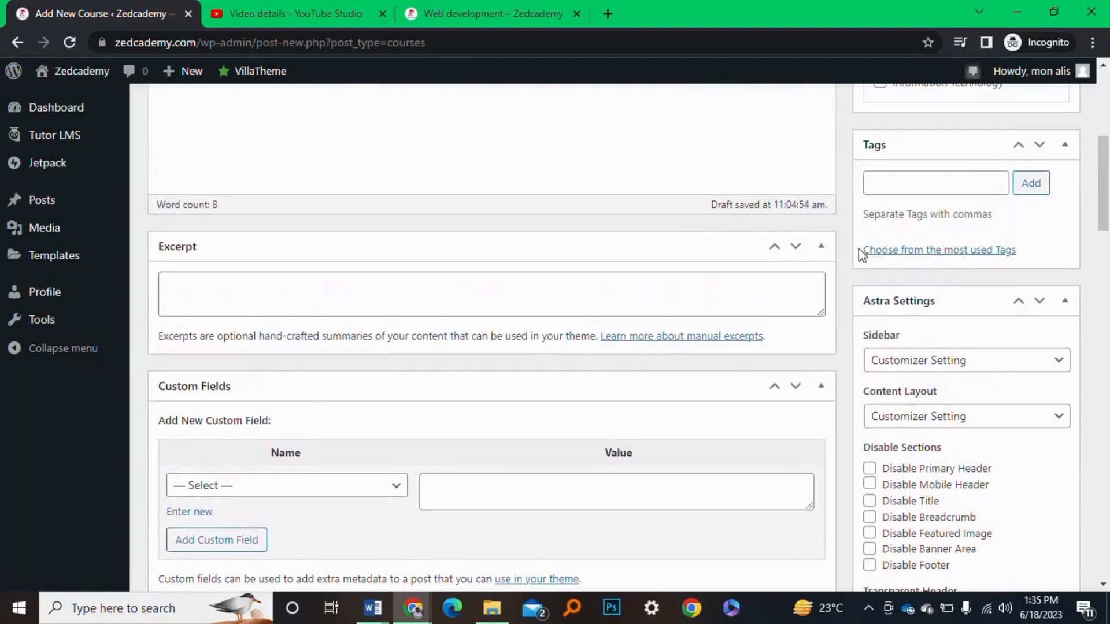
scroll(862, 179, "up", 2)
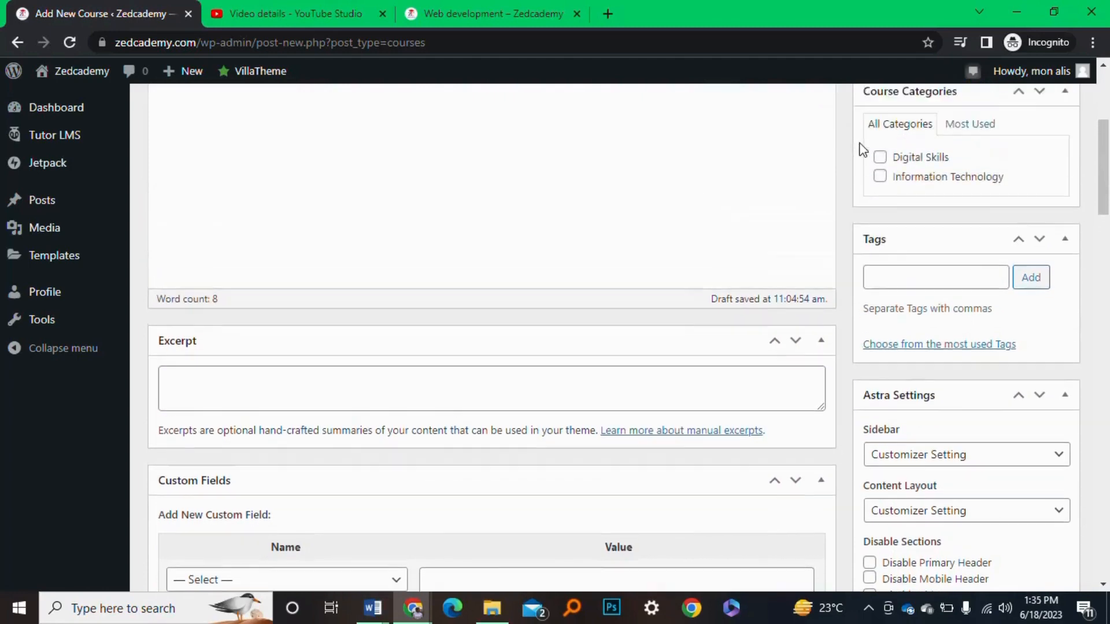
scroll(851, 178, "up", 4)
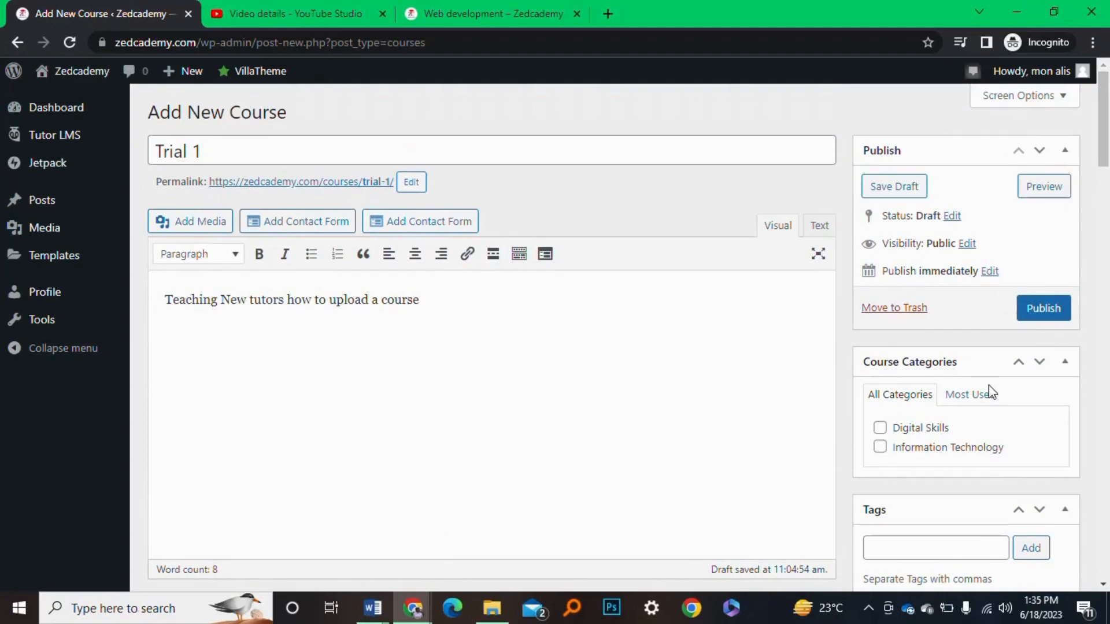
scroll(988, 385, "down", 10)
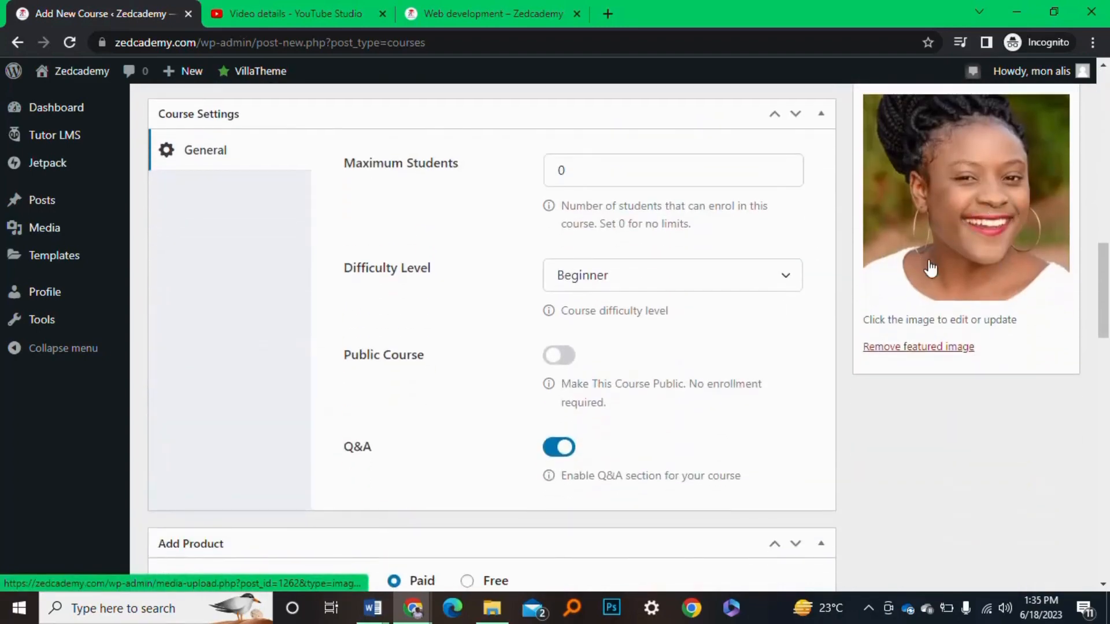
scroll(934, 260, "up", 11)
scroll(934, 259, "up", 3)
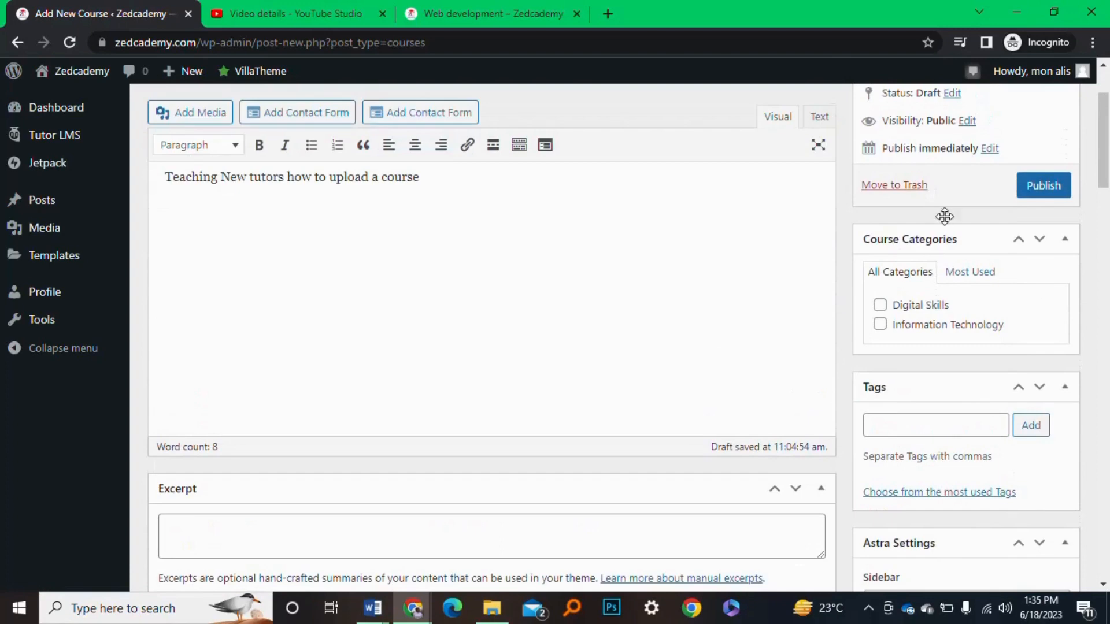
scroll(945, 216, "up", 2)
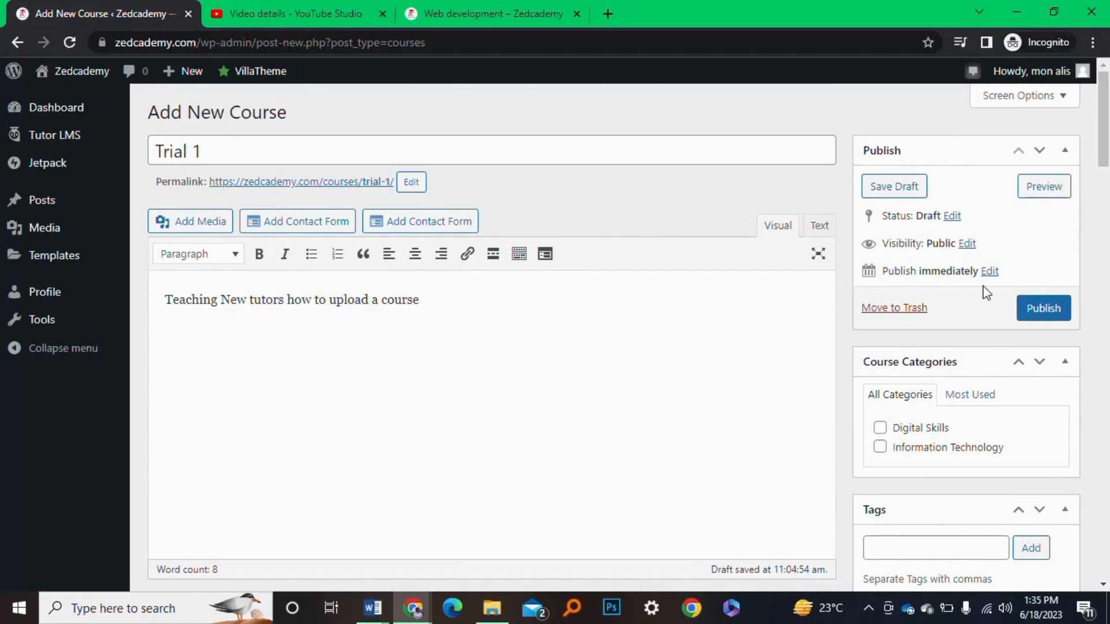
scroll(984, 290, "down", 3)
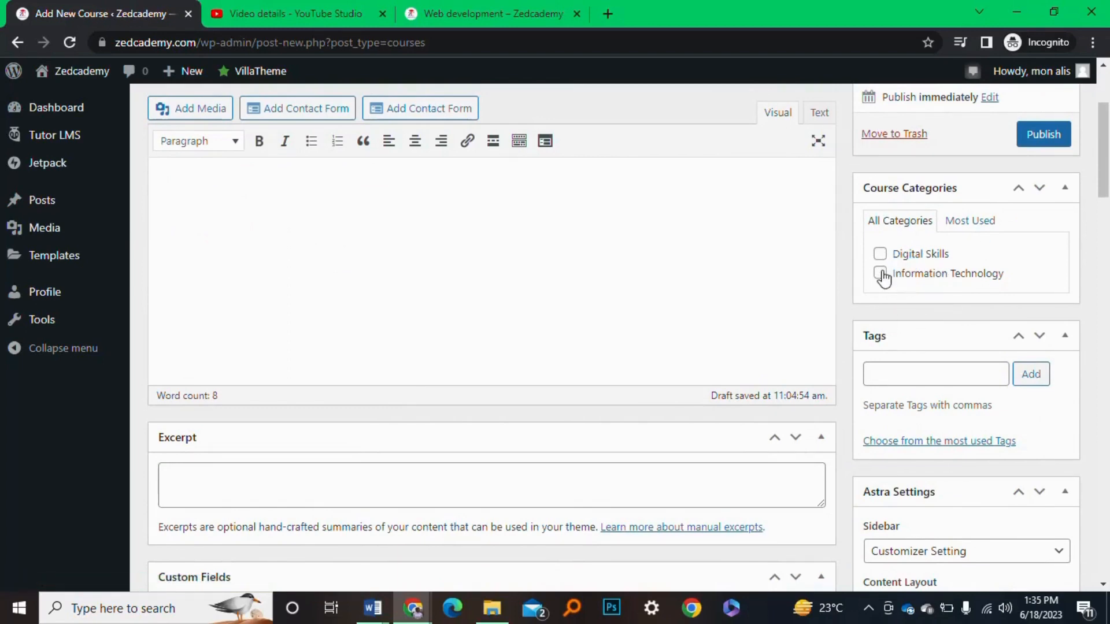
Tick the Digital Skills box in Course Categories, alongside Information Technology, for Trial 1
scroll(607, 321, "up", 3)
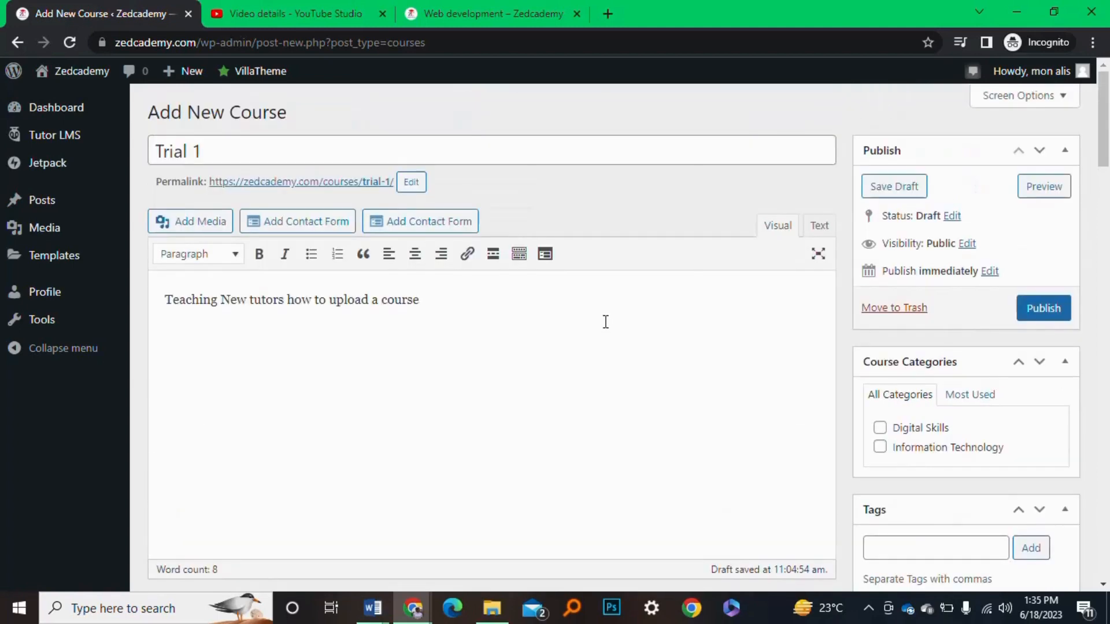
scroll(606, 322, "down", 1)
scroll(605, 322, "down", 1)
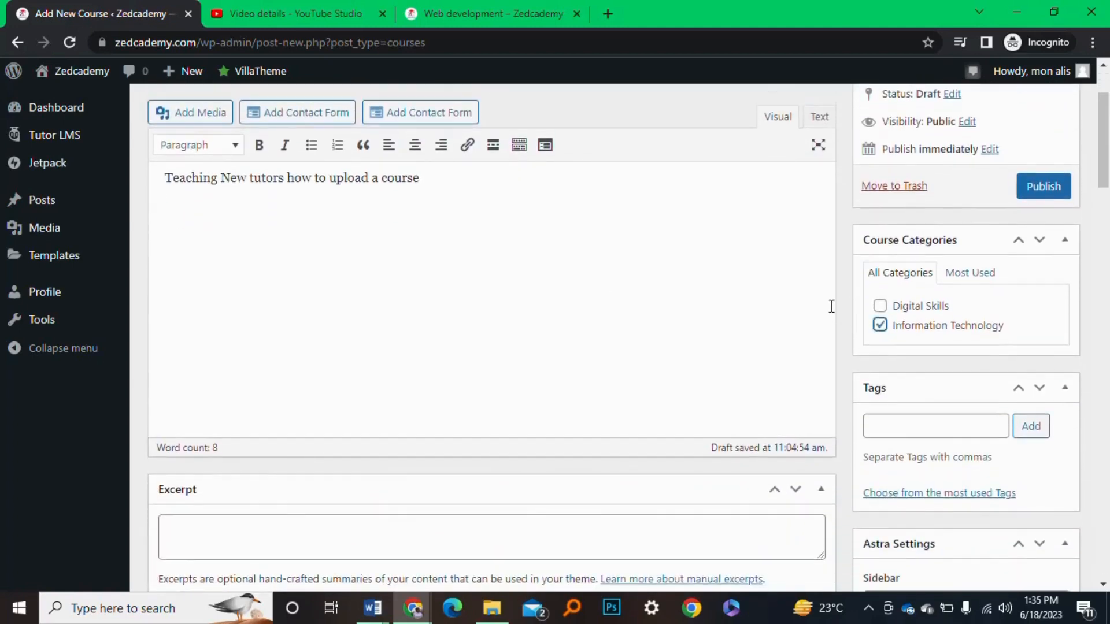
scroll(879, 404, "up", 3)
left_click(880, 428)
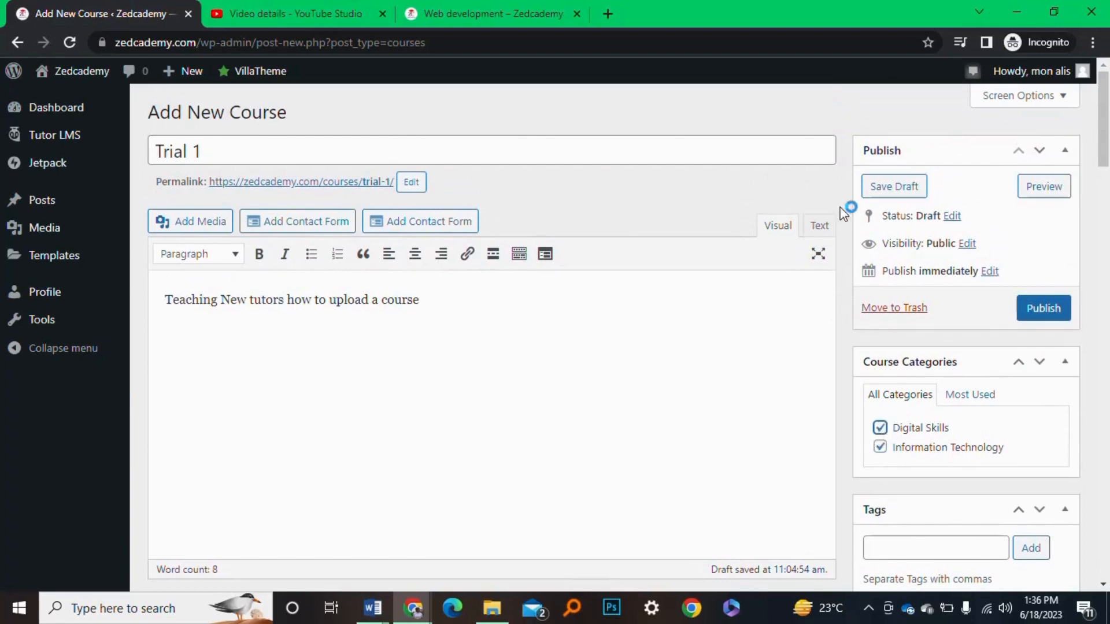
scroll(924, 456, "down", 3)
scroll(924, 450, "down", 9)
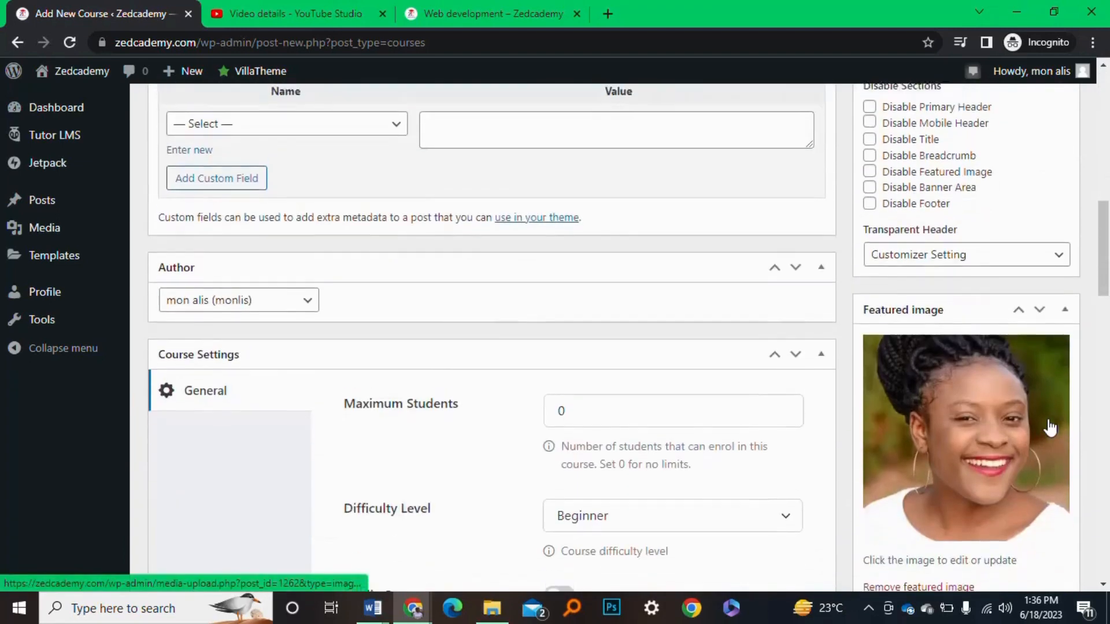
scroll(1046, 427, "up", 10)
scroll(1037, 415, "up", 1)
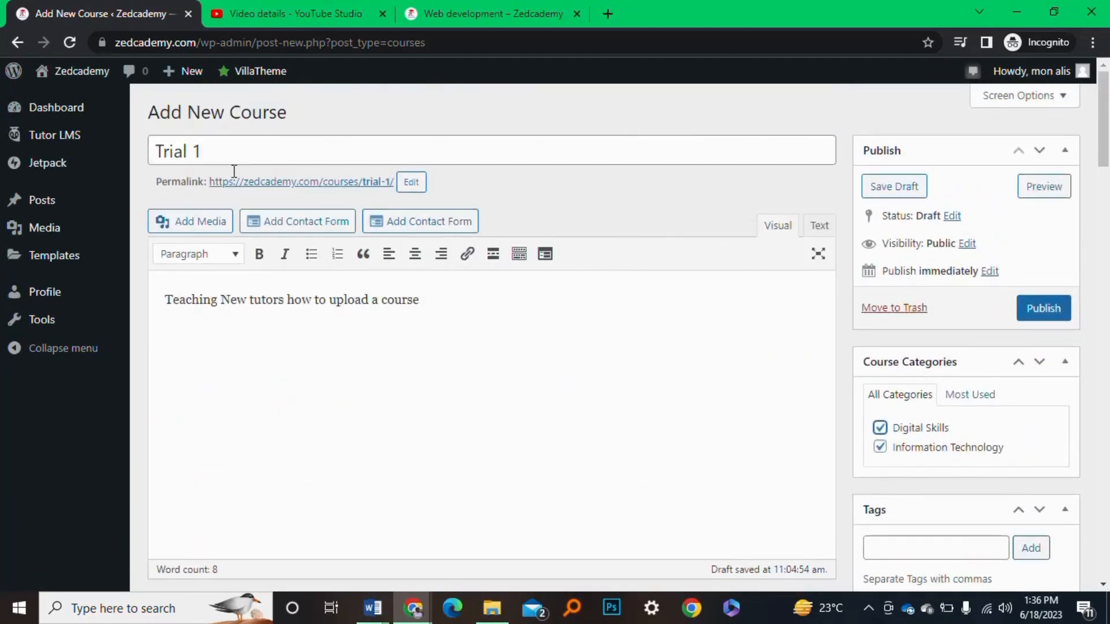
scroll(287, 349, "down", 1)
scroll(231, 107, "up", 1)
scroll(317, 364, "down", 2)
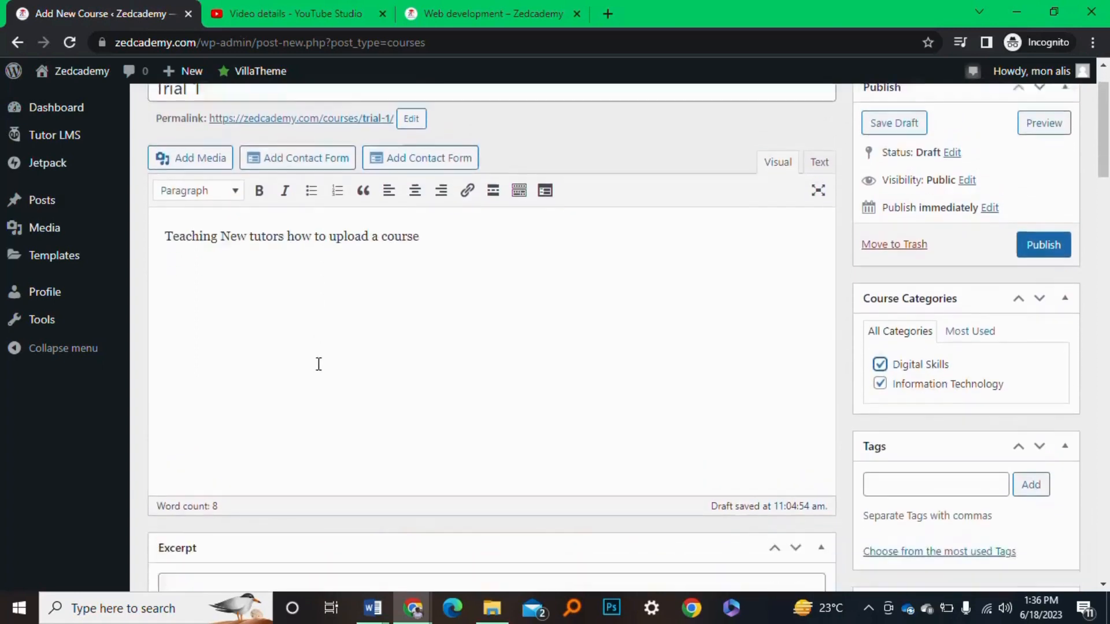
scroll(276, 279, "up", 1)
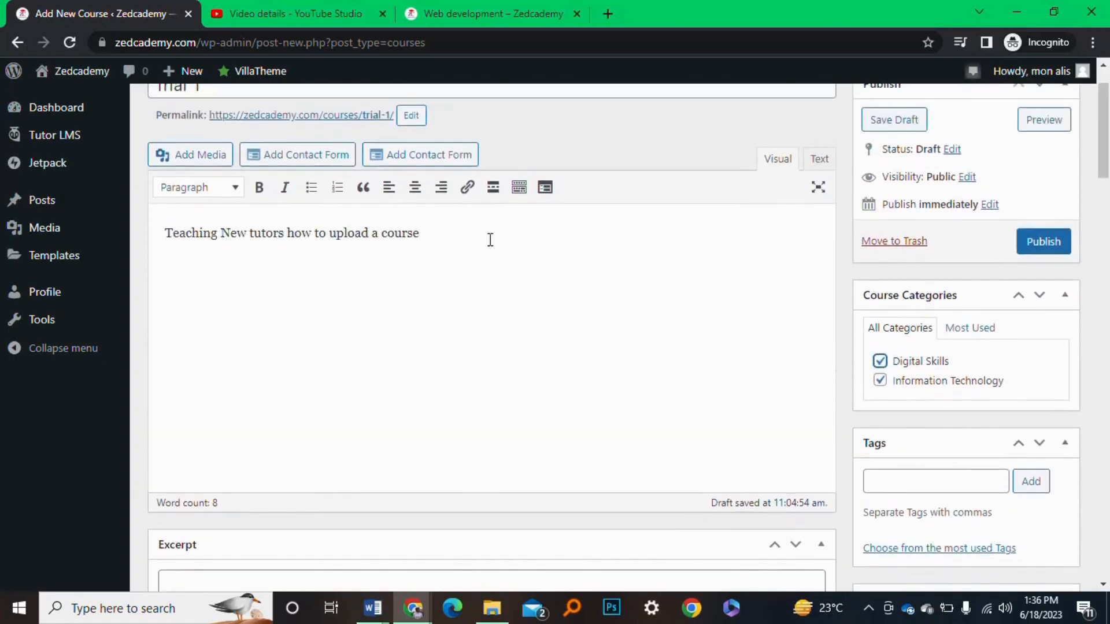
scroll(419, 433, "down", 8)
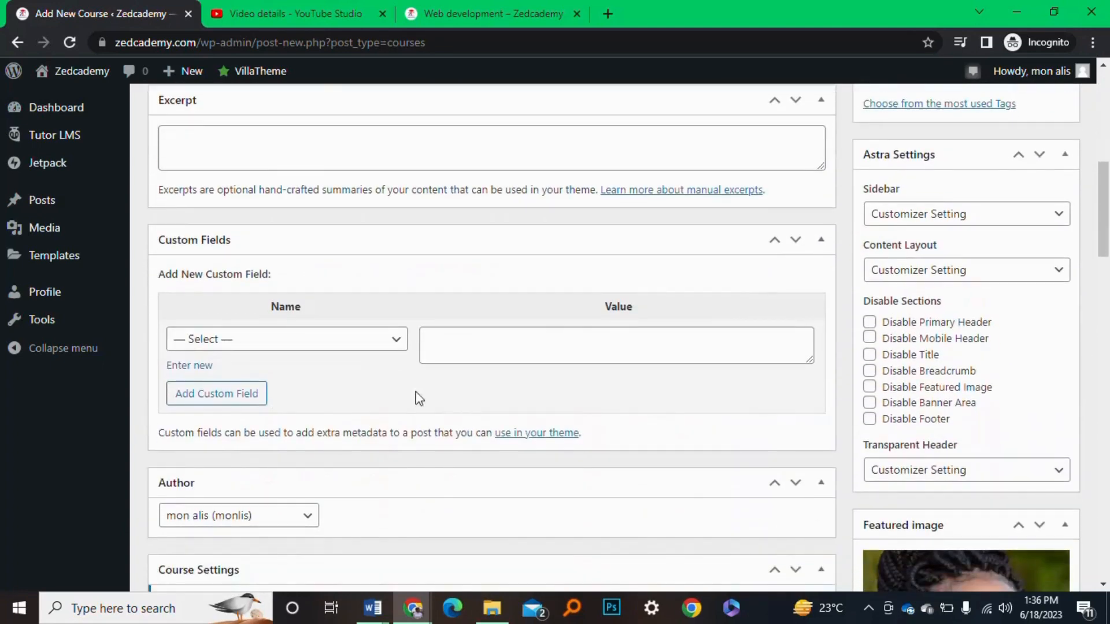
scroll(385, 435, "down", 6)
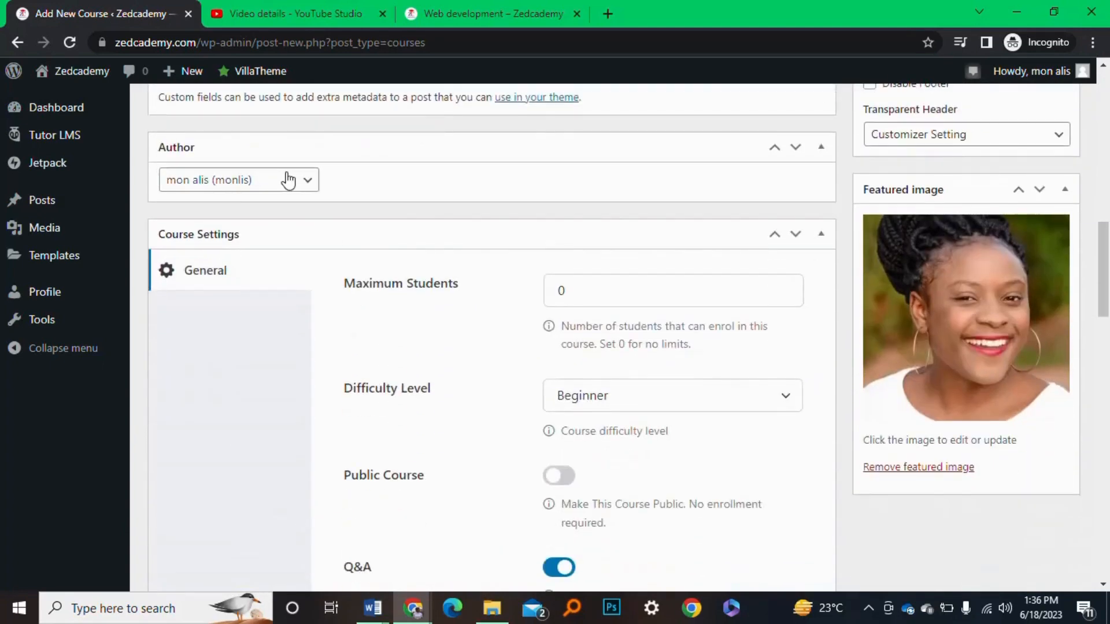
left_click(308, 183)
left_click(309, 182)
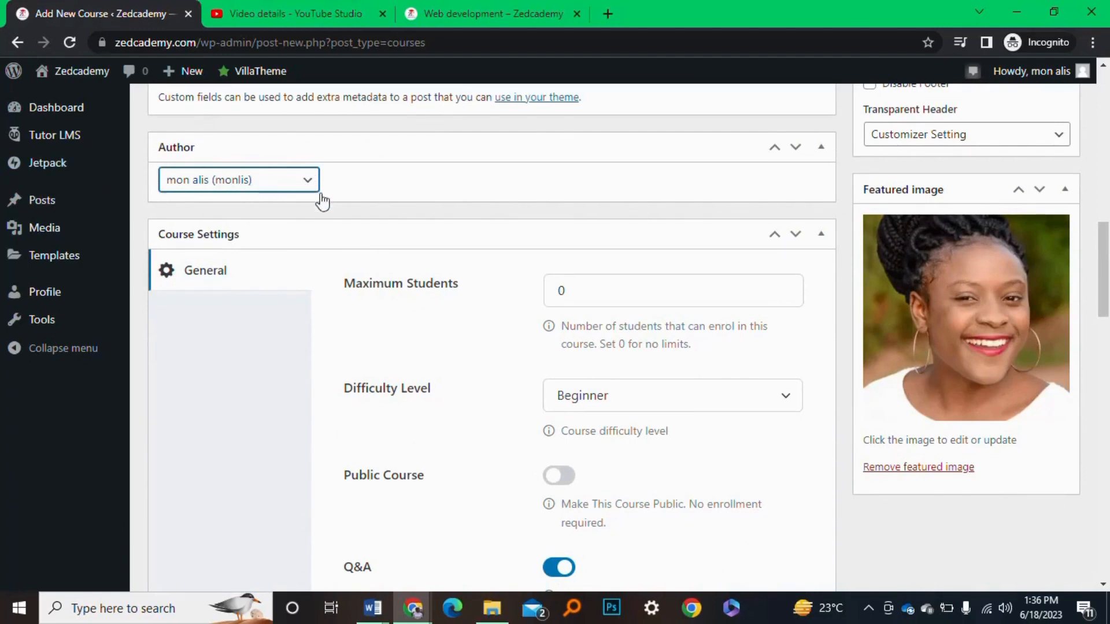
scroll(468, 326, "down", 2)
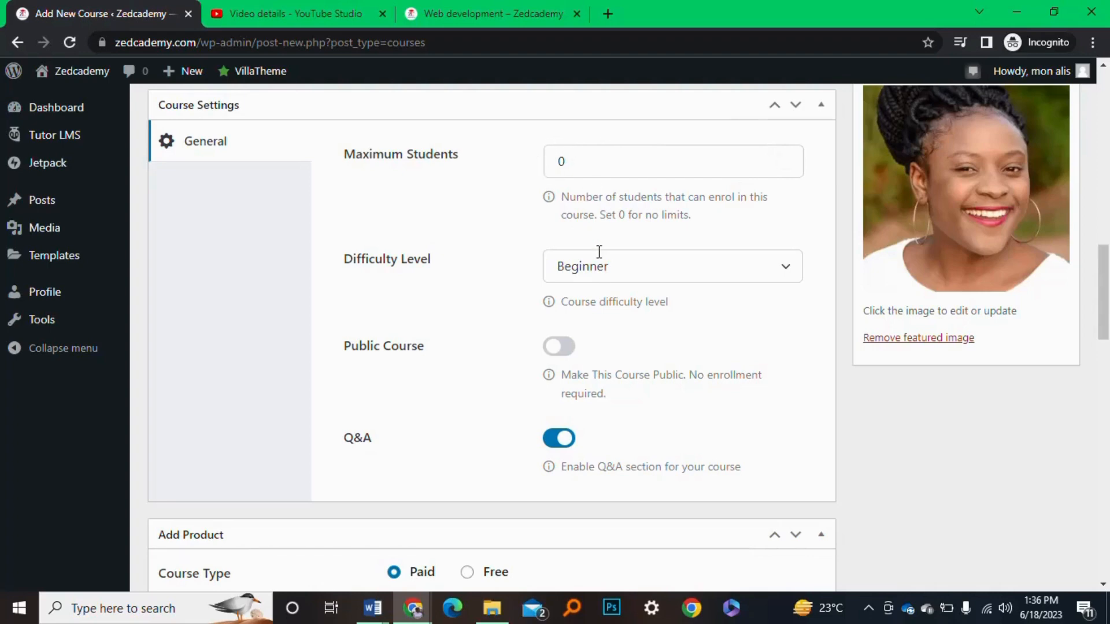
left_click(618, 282)
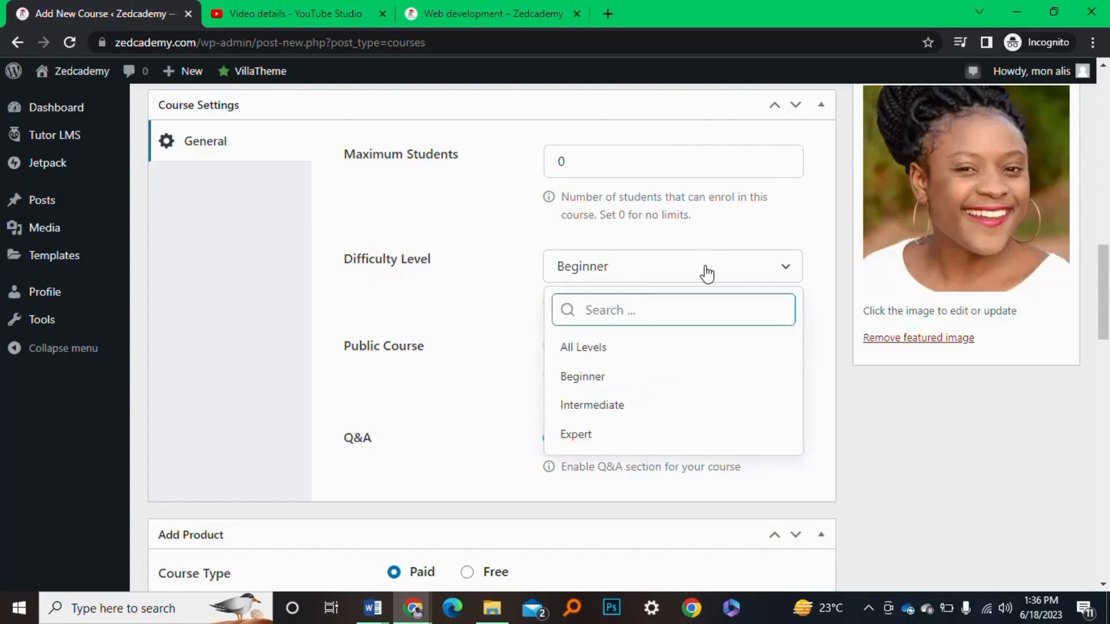
left_click(621, 377)
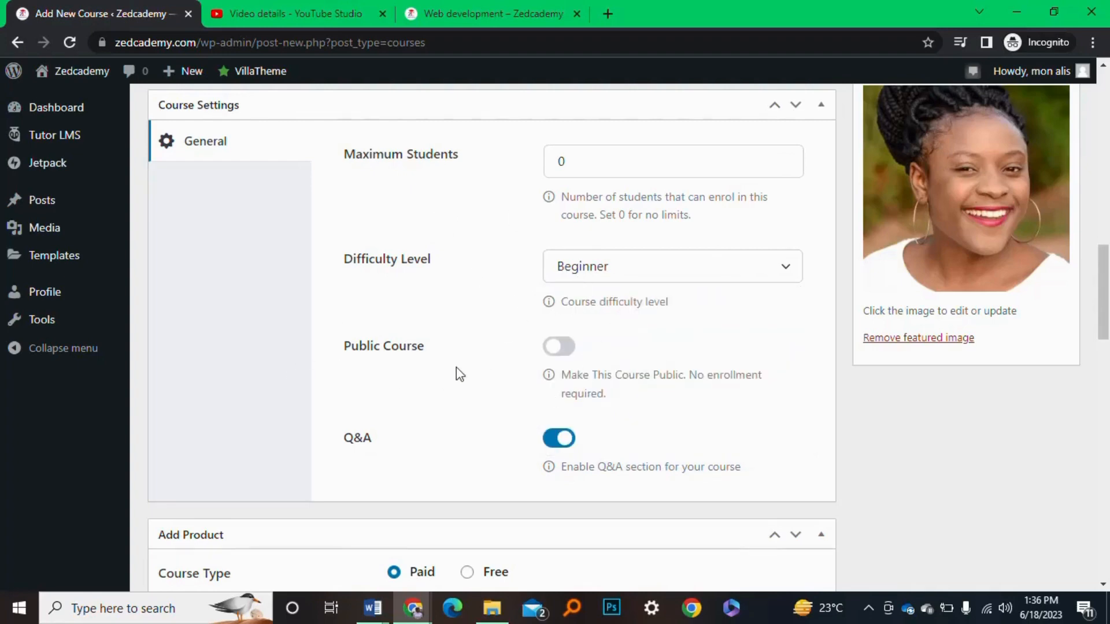
scroll(502, 352, "up", 2)
scroll(565, 293, "down", 3)
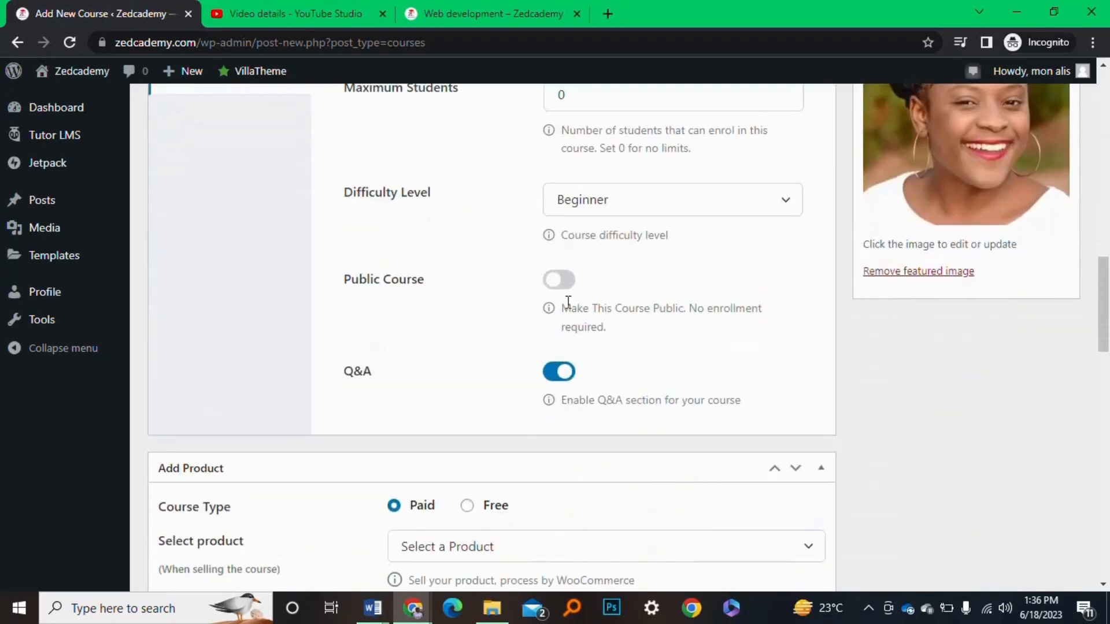
Turn Public Course on and back off, and open the Add Product list
left_click(567, 287)
left_click(560, 284)
scroll(494, 491, "down", 5)
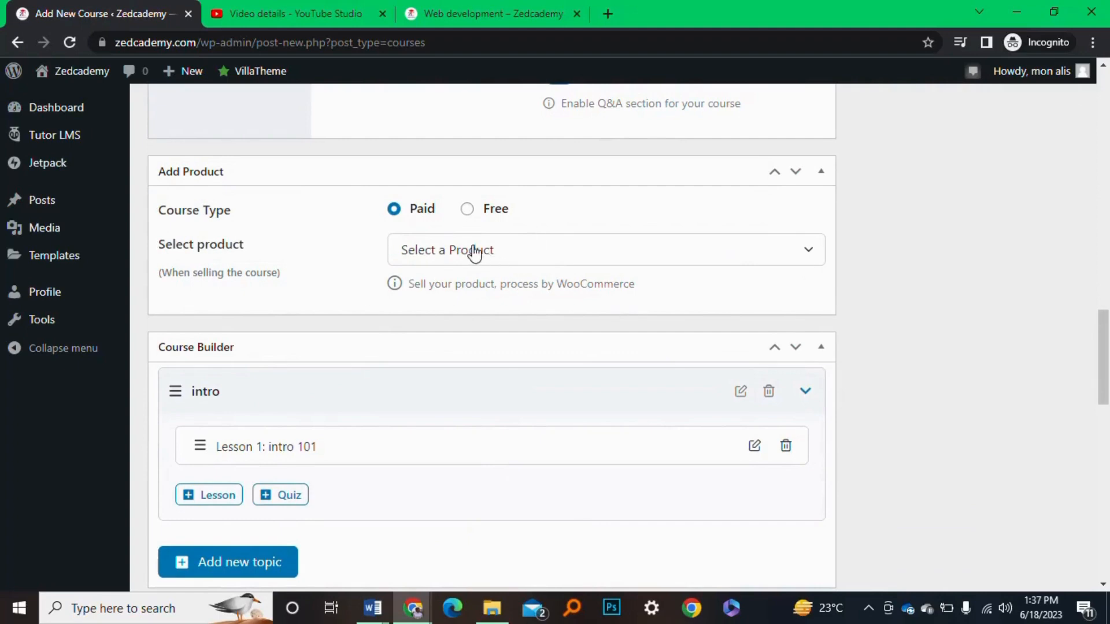
left_click(521, 250)
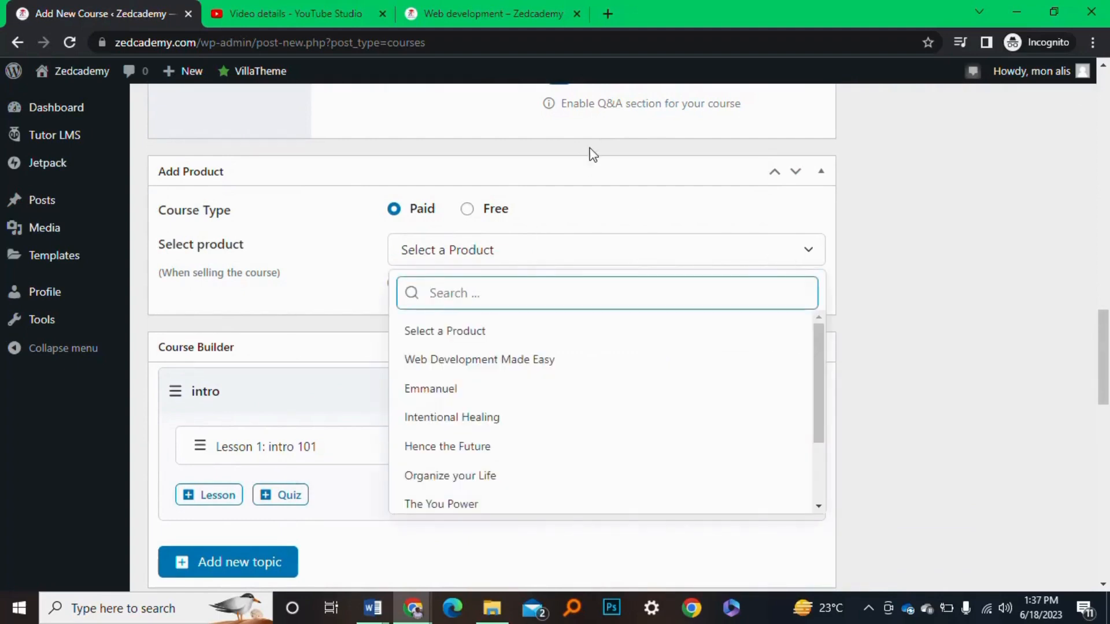
Collapse the Add Product box and move it above, then back below, Course Settings
left_click(596, 174)
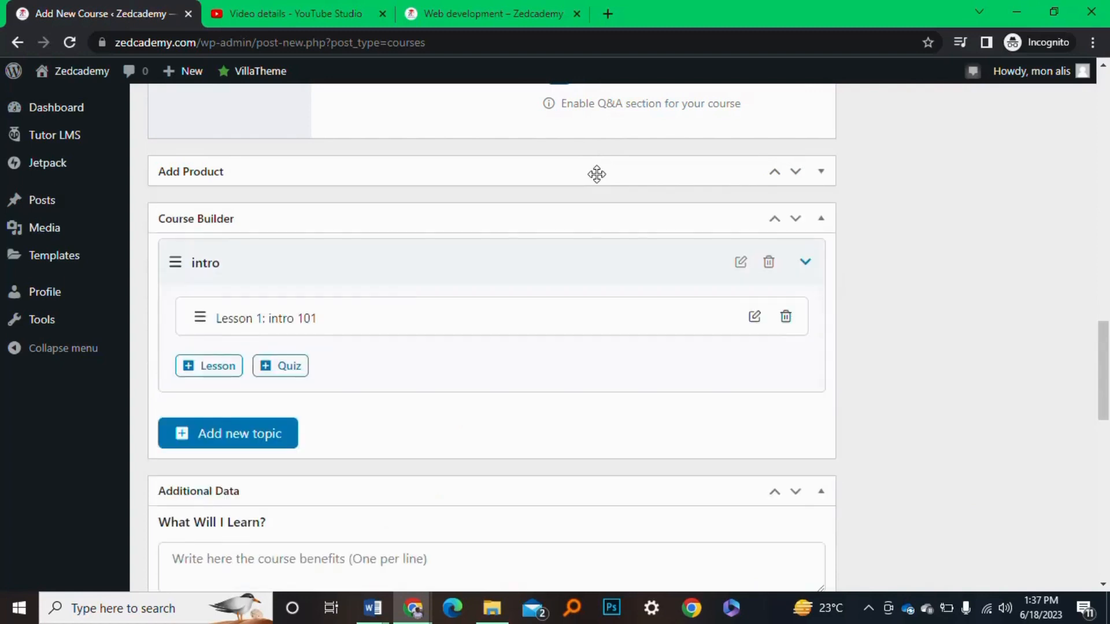
left_click(775, 180)
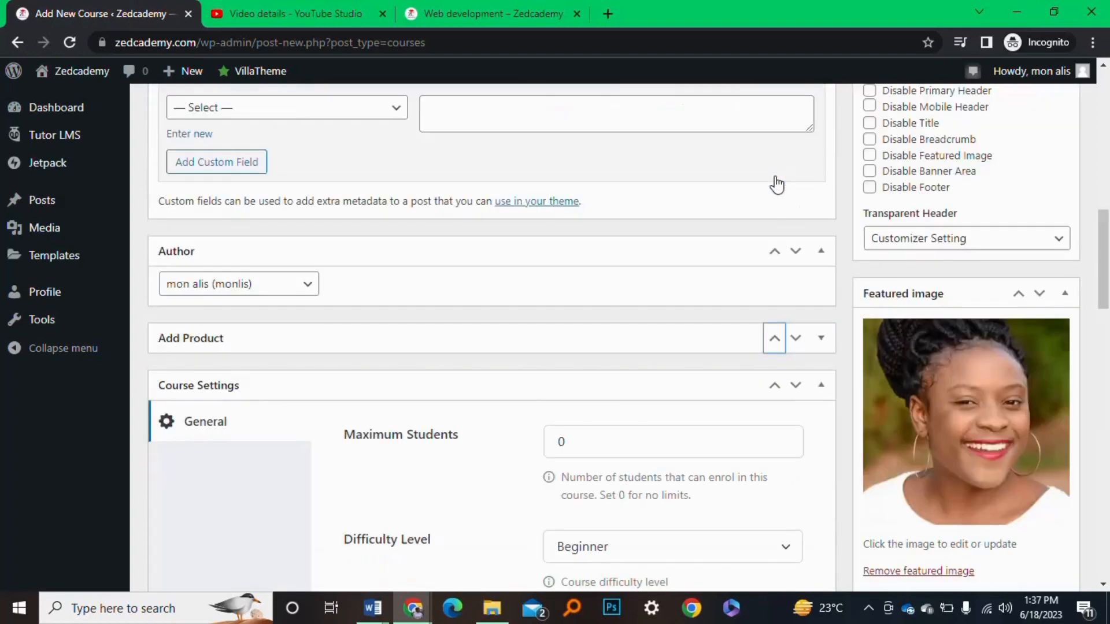
left_click(796, 339)
scroll(597, 359, "down", 5)
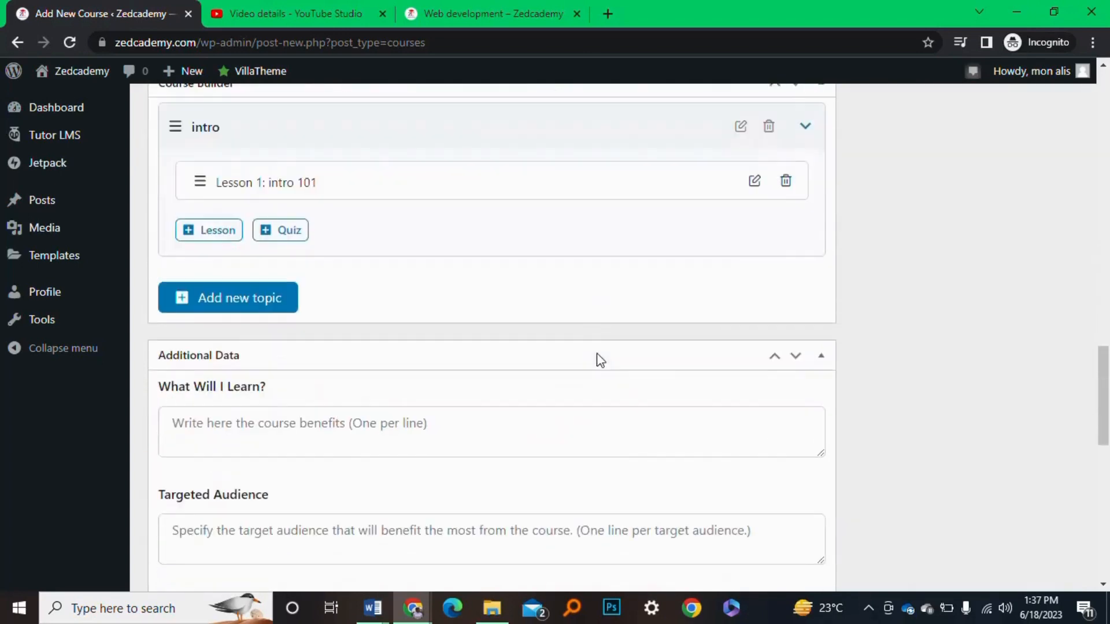
scroll(434, 186, "down", 1)
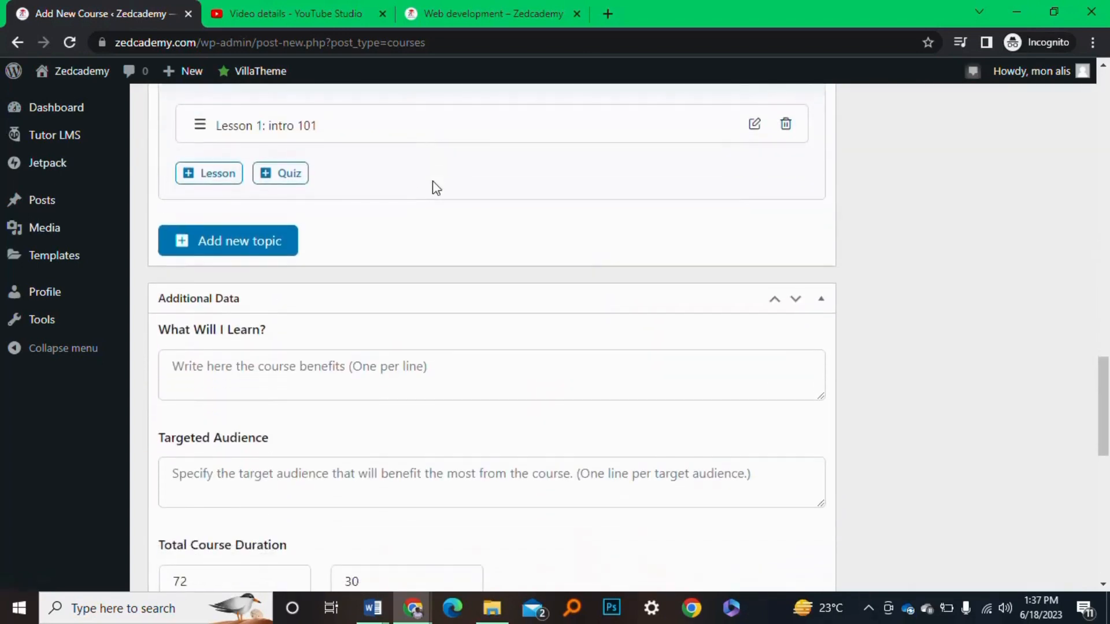
scroll(434, 186, "up", 3)
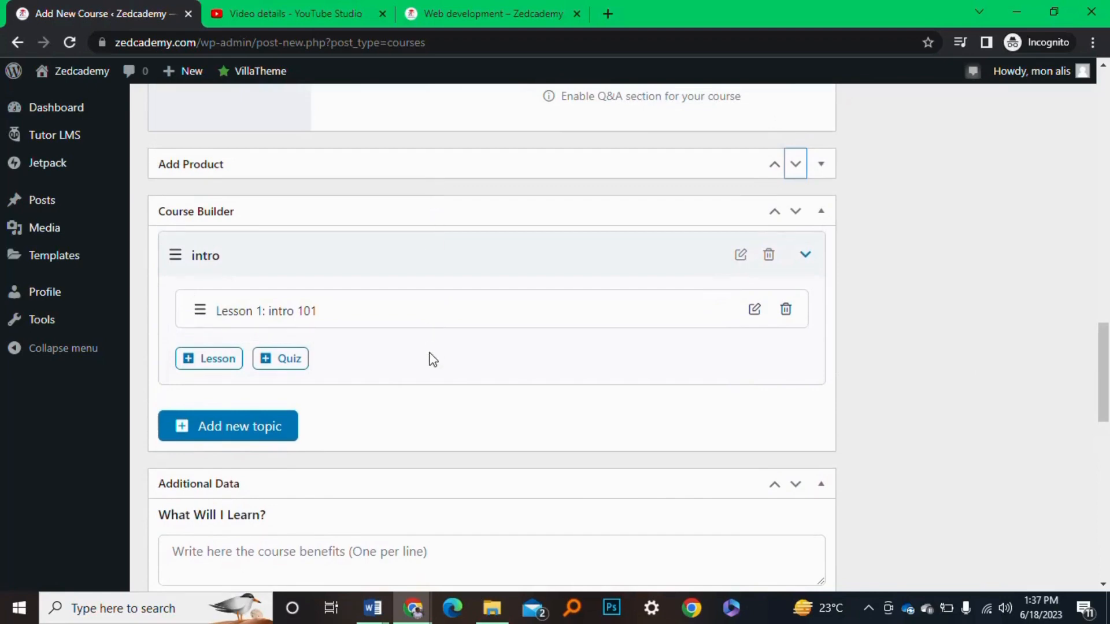
scroll(432, 359, "down", 8)
scroll(433, 141, "up", 12)
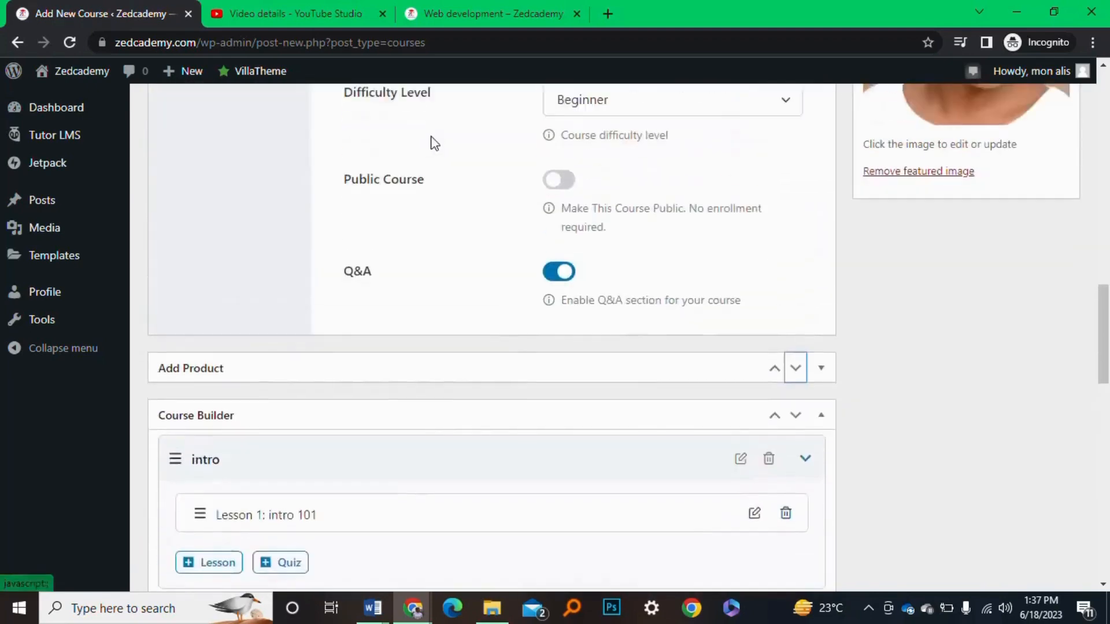
scroll(433, 142, "up", 2)
scroll(434, 143, "down", 4)
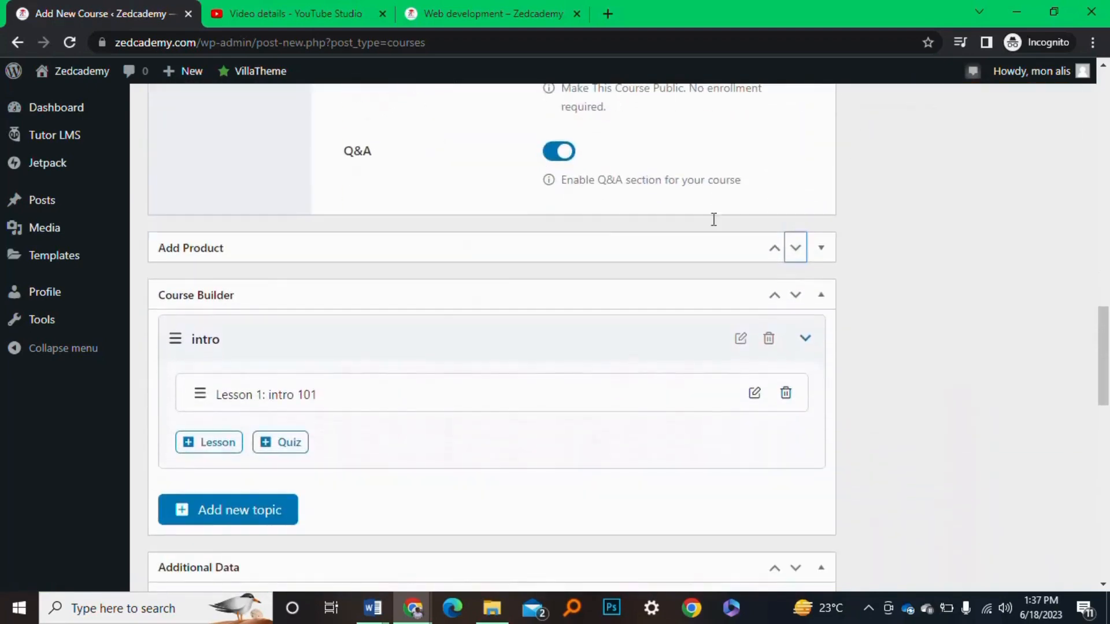
Move Add Product above and back below Course Settings again, re-expand it, and open its product list
left_click(774, 248)
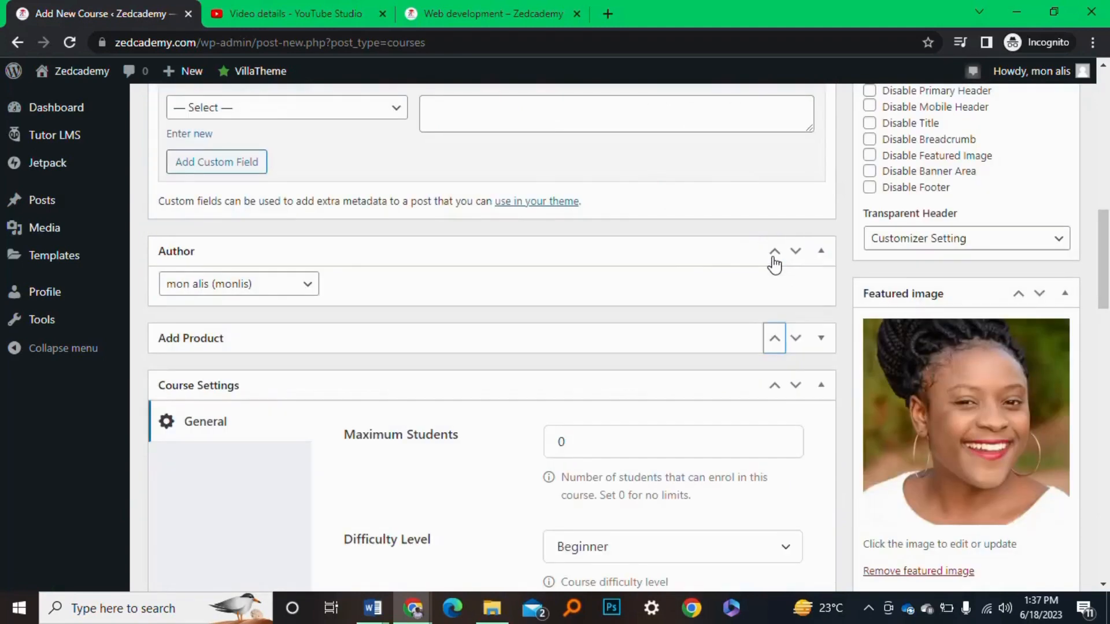
left_click(796, 339)
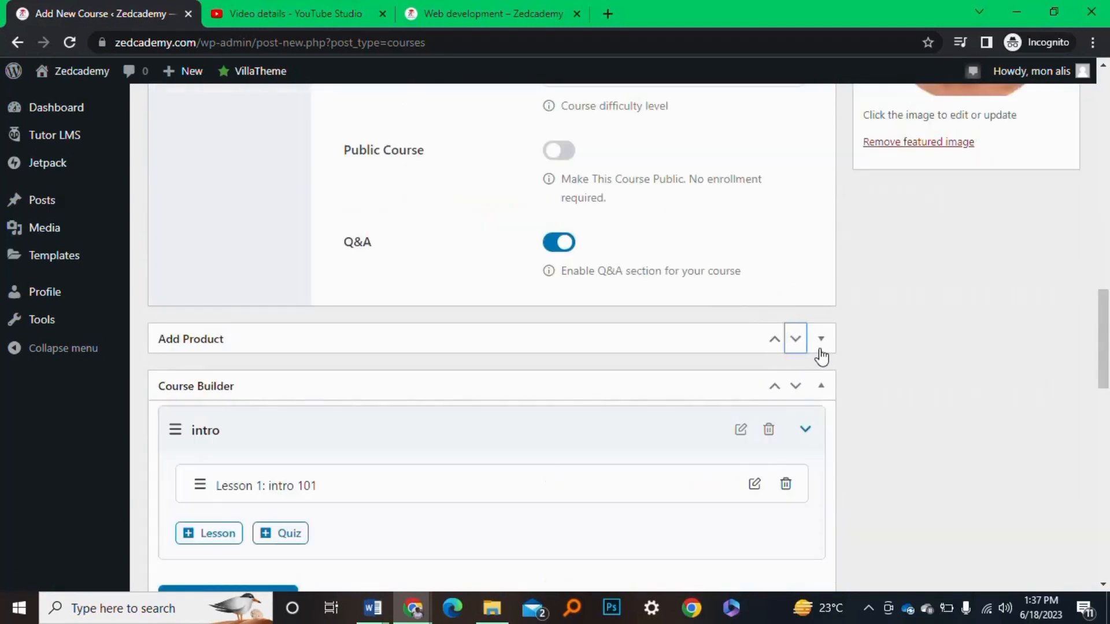
left_click(821, 346)
scroll(703, 277, "up", 3)
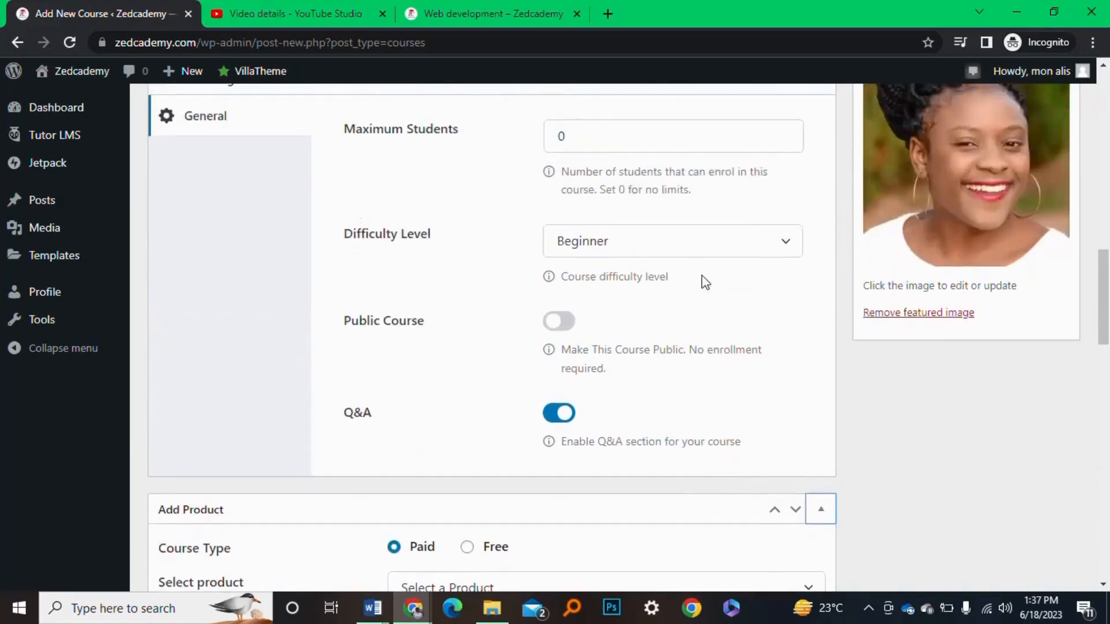
scroll(705, 282, "down", 6)
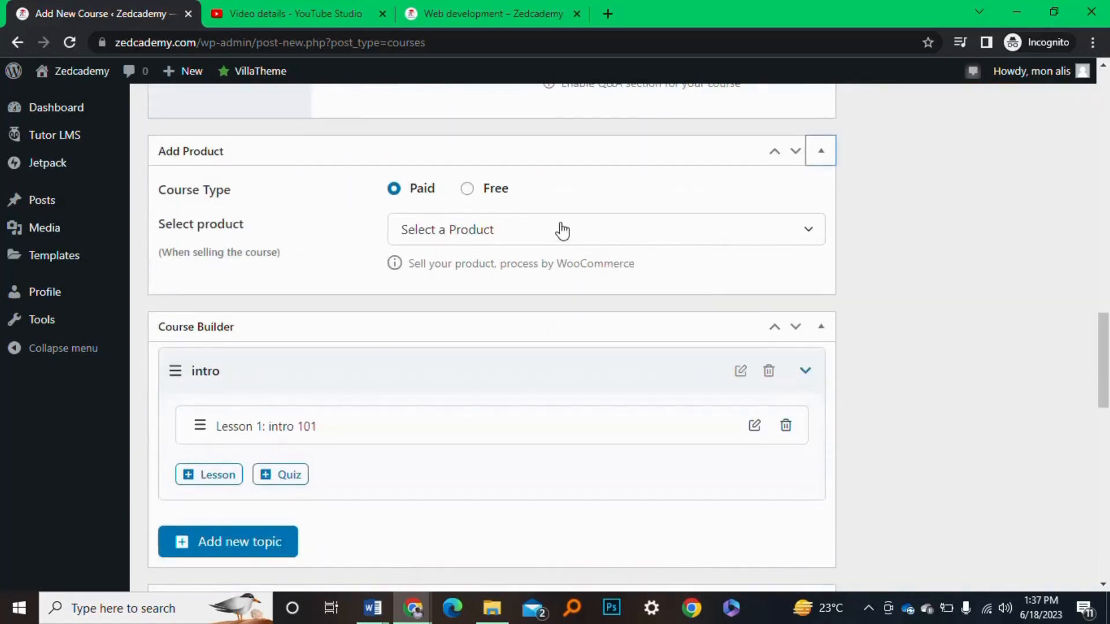
left_click(564, 230)
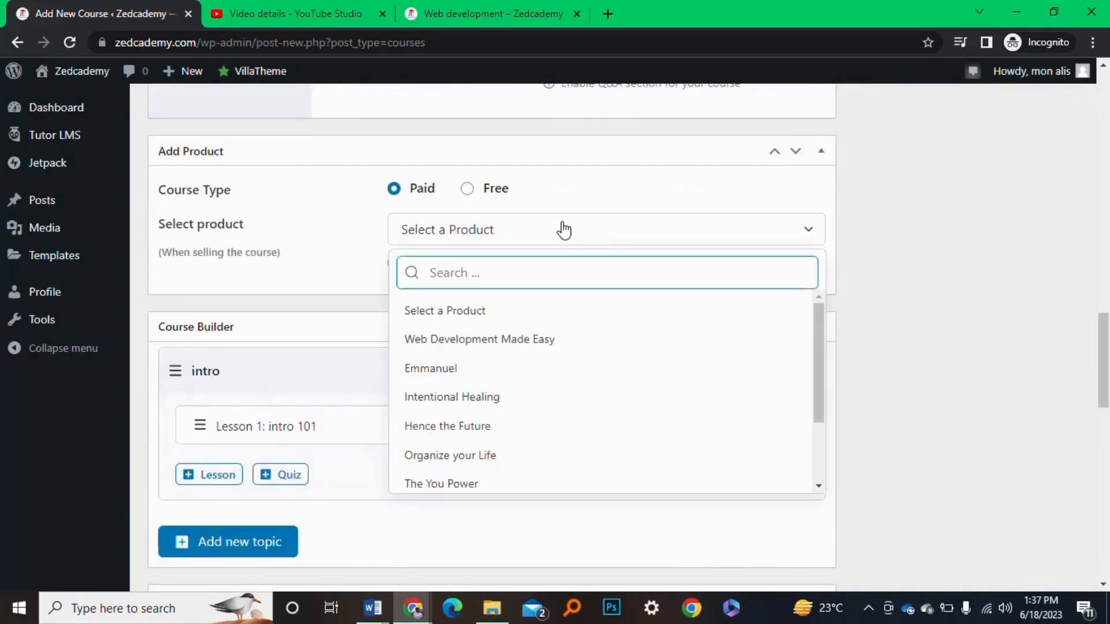
scroll(530, 417, "down", 1)
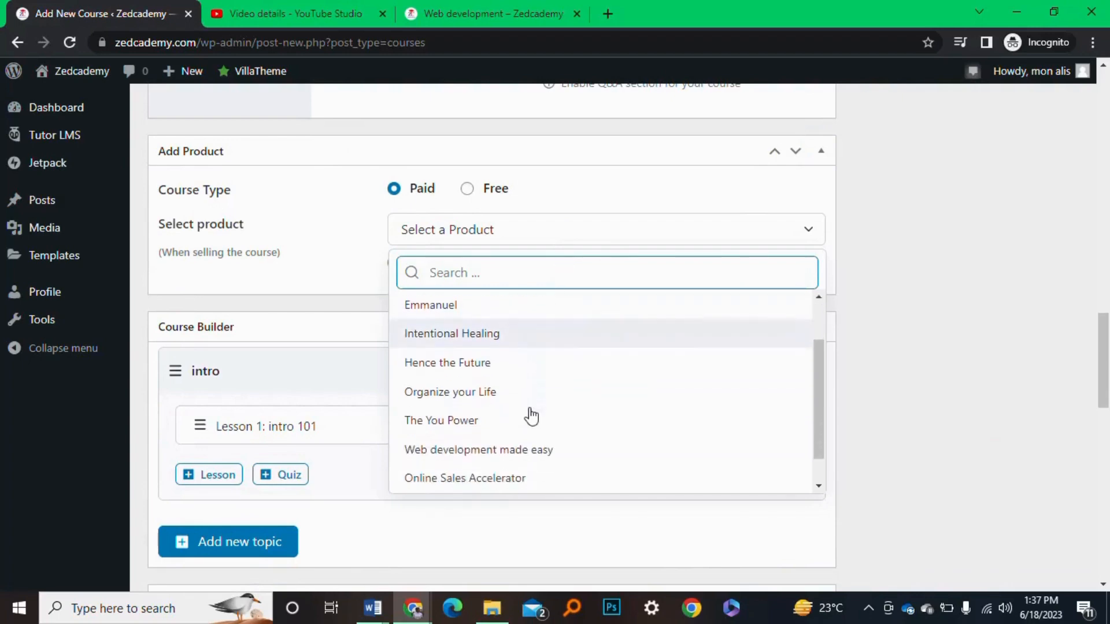
scroll(529, 417, "up", 1)
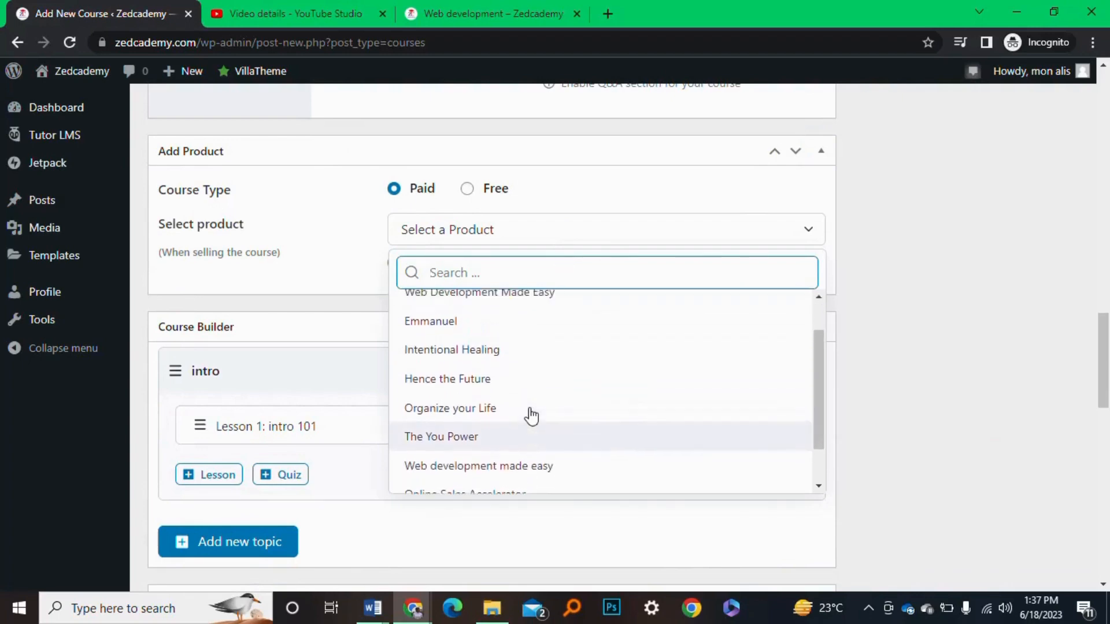
scroll(530, 405, "up", 1)
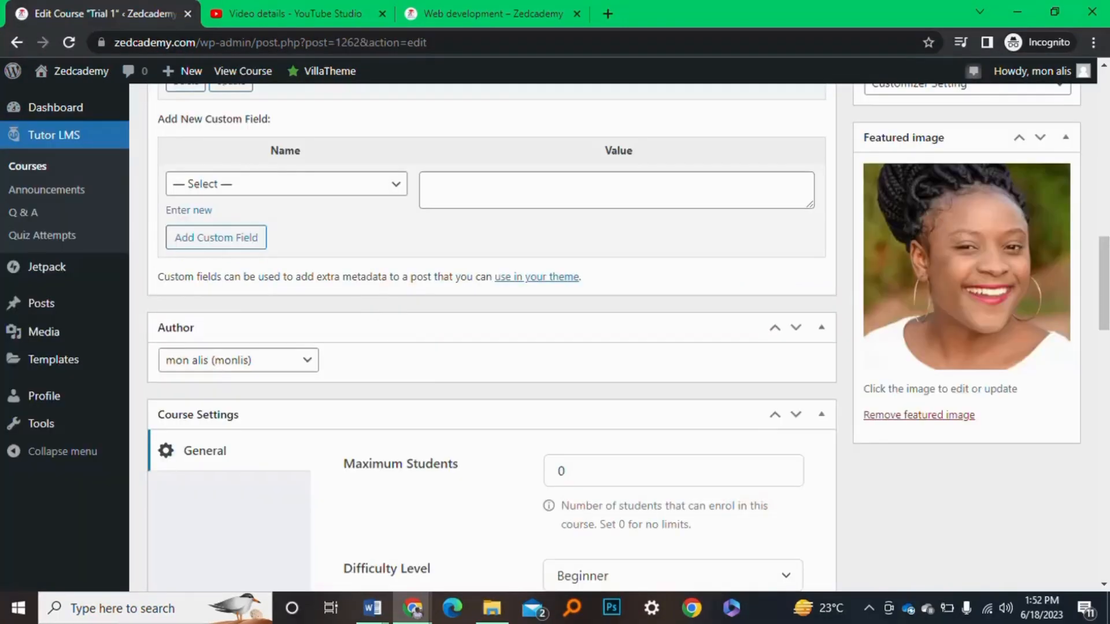
Open the Select product dropdown, currently Emmanuel, and scroll to trial 1 at the bottom
scroll(827, 387, "down", 3)
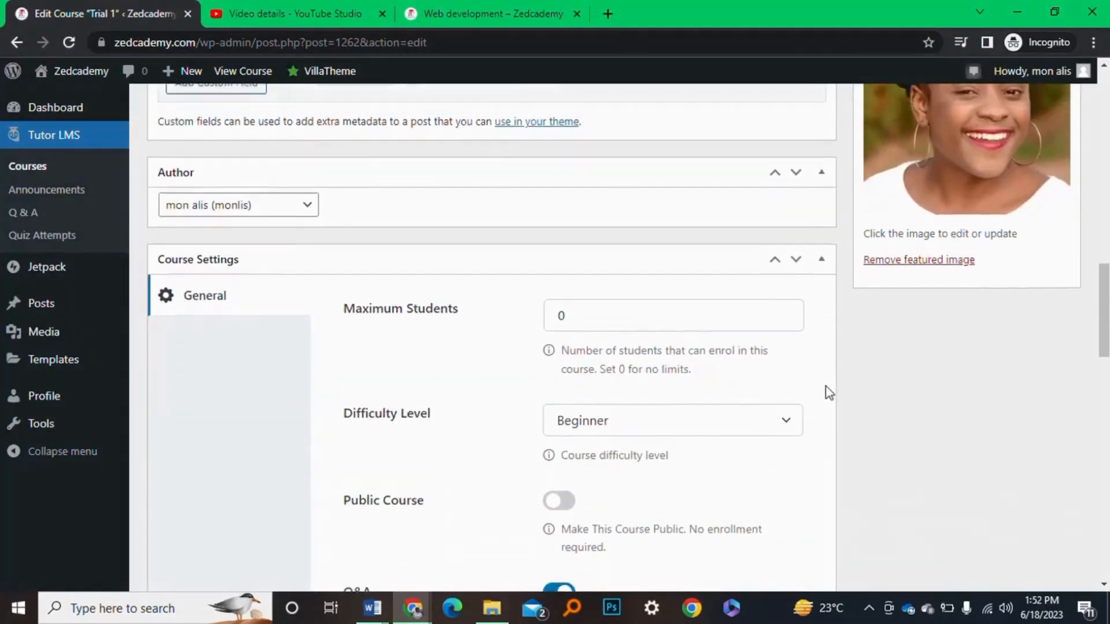
scroll(826, 386, "up", 5)
scroll(826, 387, "up", 2)
scroll(826, 387, "down", 8)
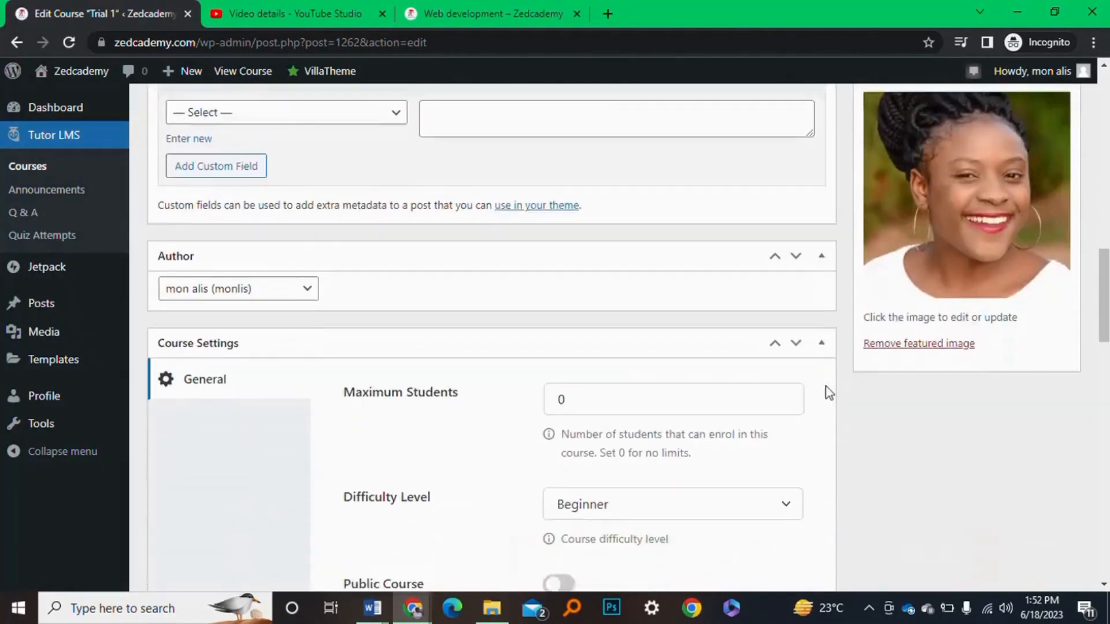
scroll(828, 392, "down", 6)
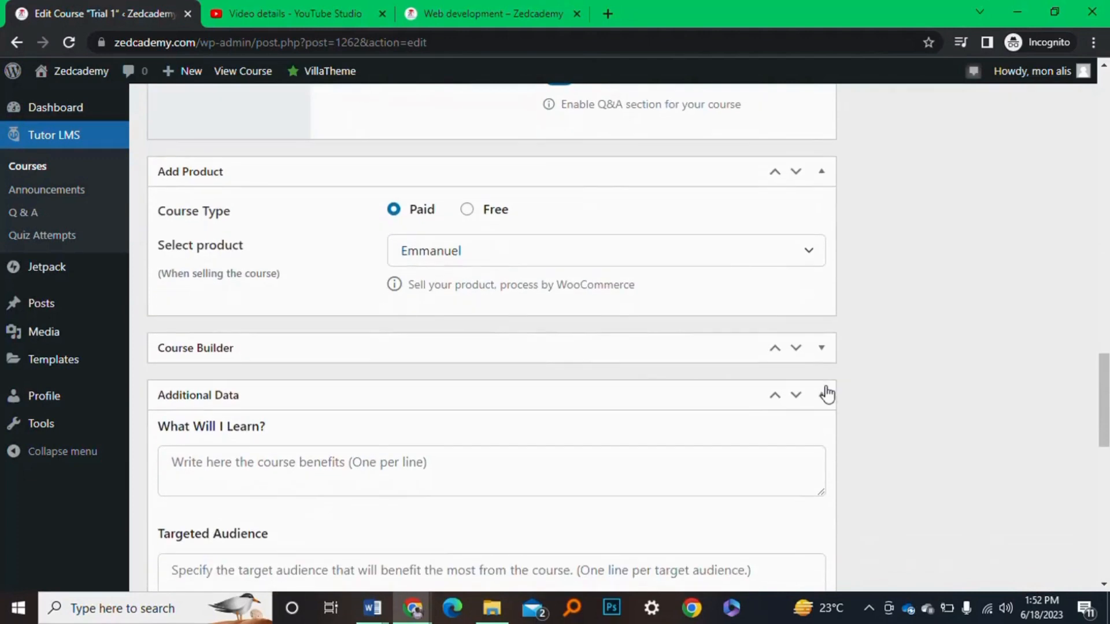
left_click(732, 264)
scroll(572, 397, "down", 2)
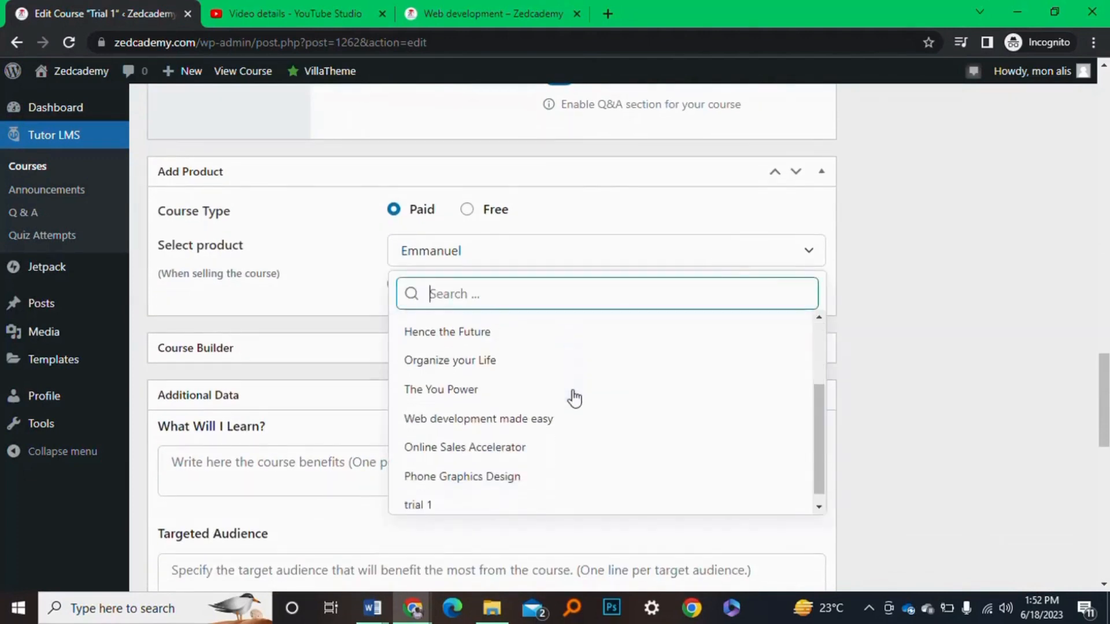
scroll(572, 397, "down", 2)
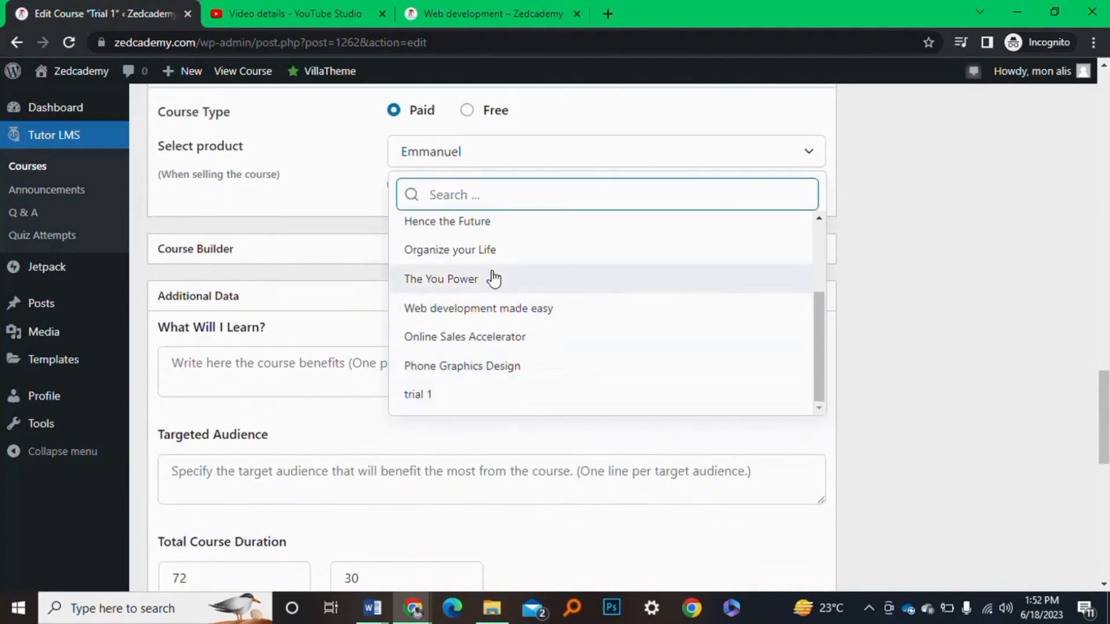
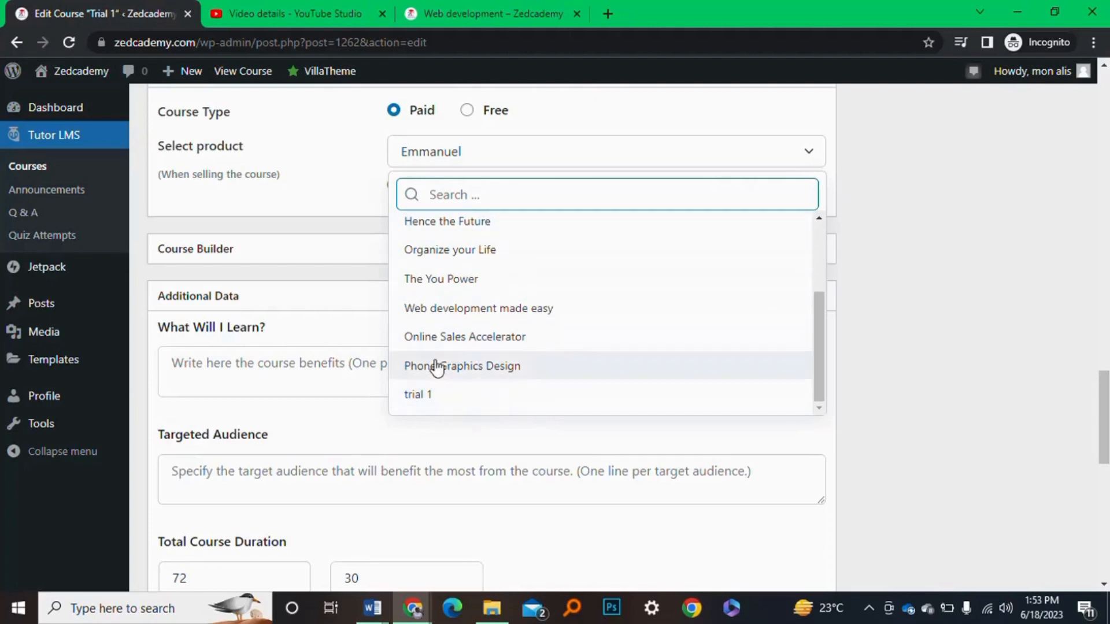
Replace Emmanuel with trial 1 as the product in the Select product dropdown
left_click(441, 397)
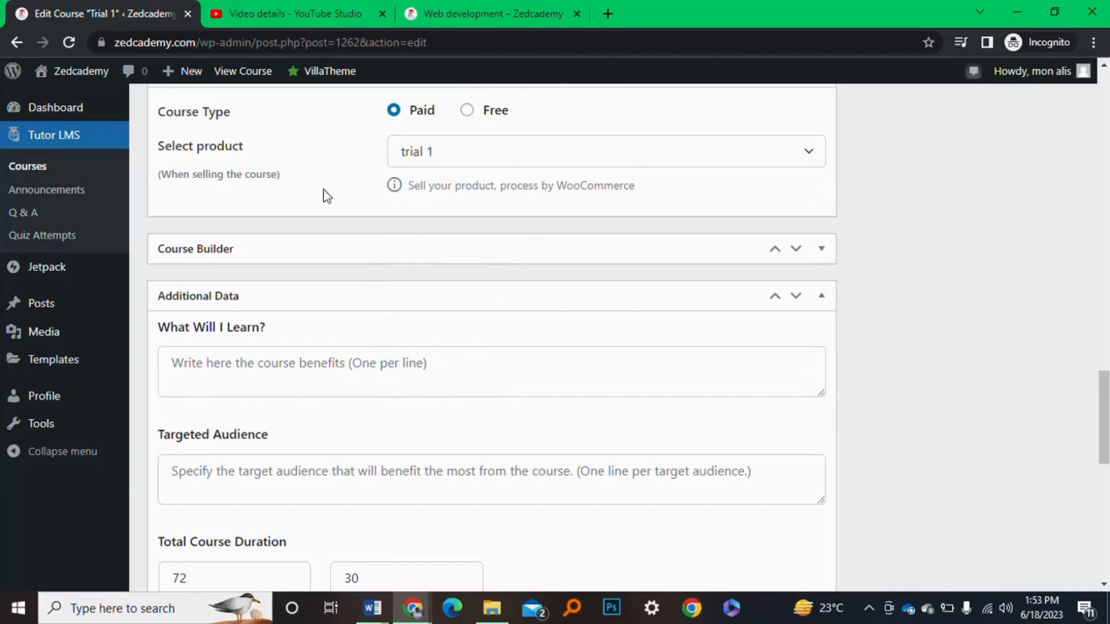
left_click(518, 165)
scroll(458, 321, "down", 2)
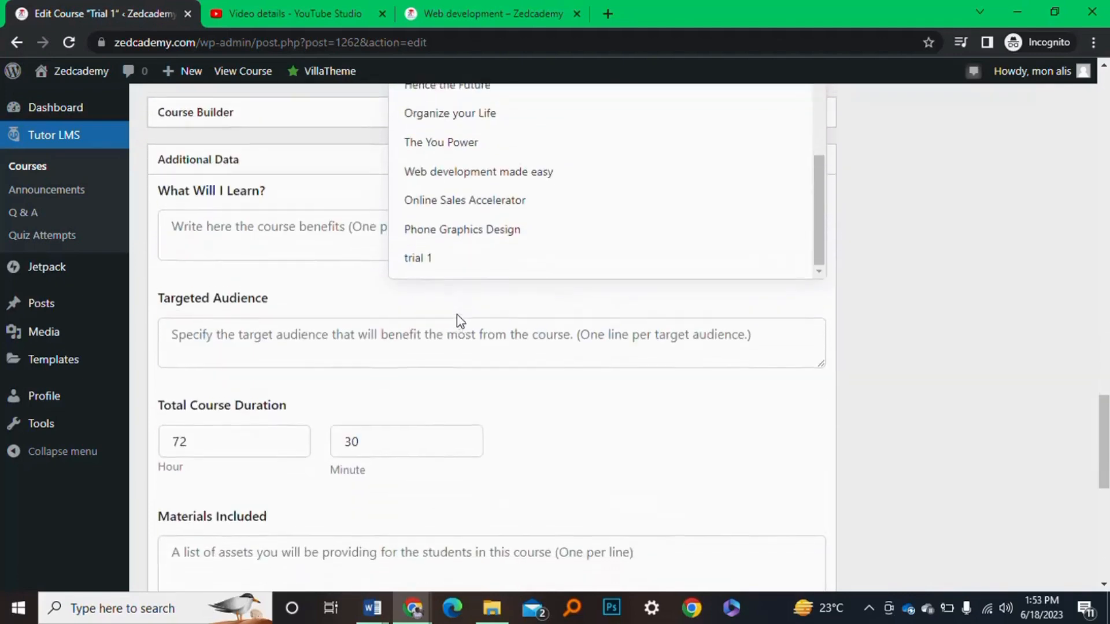
scroll(460, 321, "up", 2)
scroll(496, 247, "up", 3)
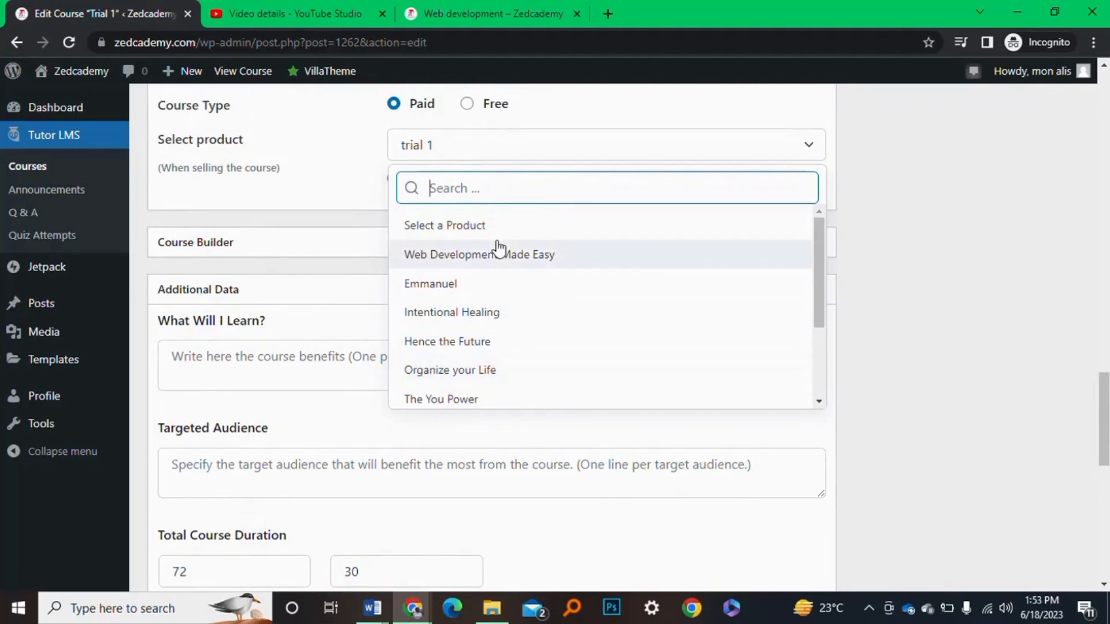
scroll(498, 248, "down", 3)
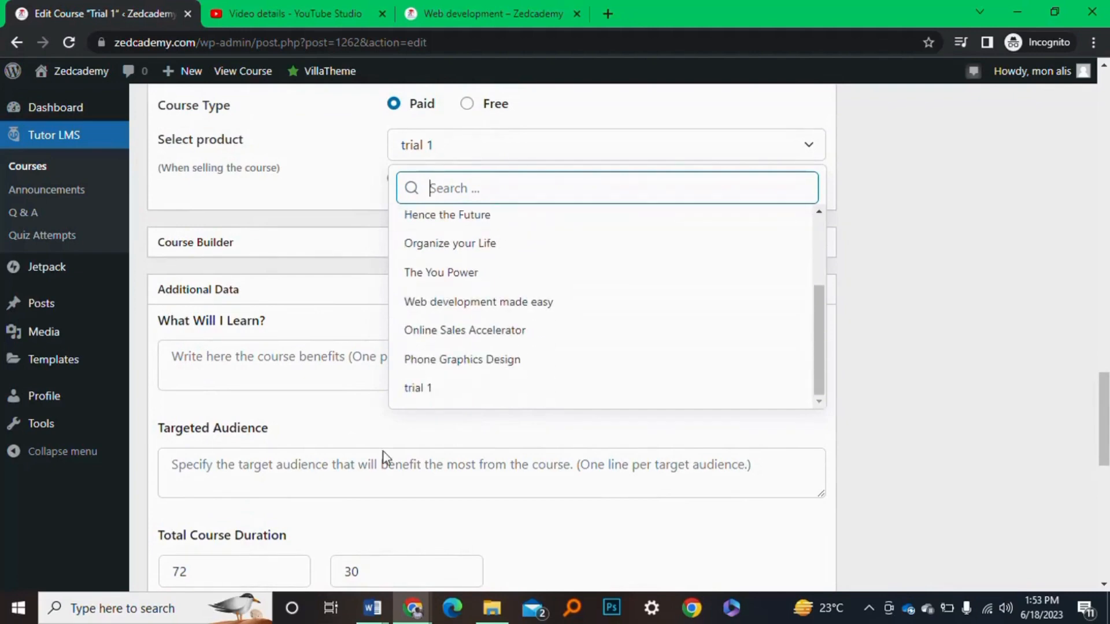
left_click(432, 396)
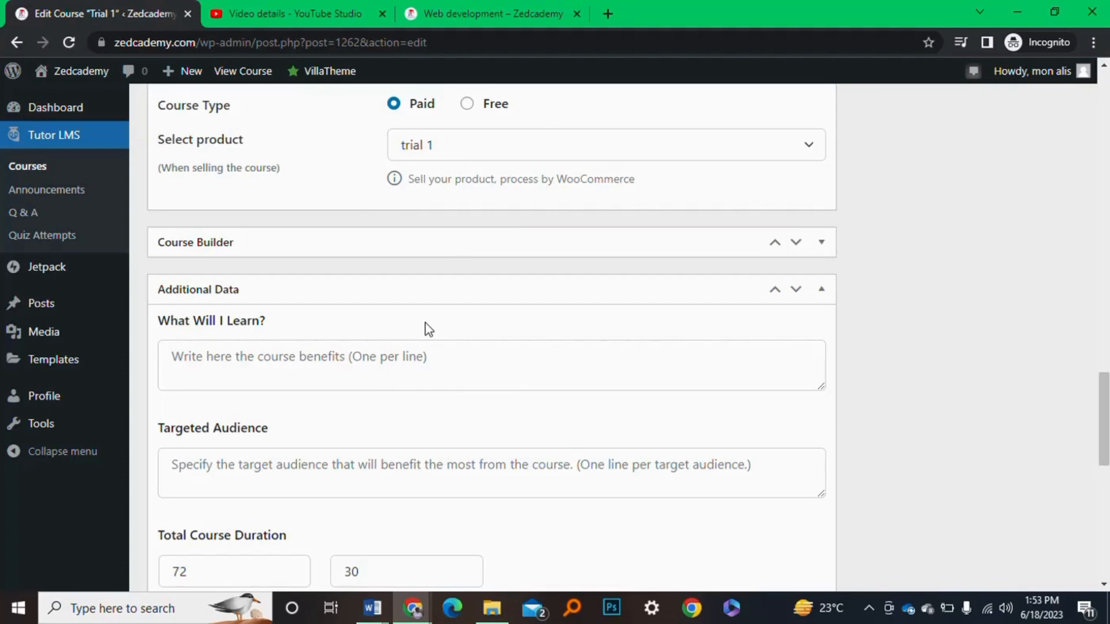
Check the YouTube intro video settings, then Update the Trial 1 course to store the product link
scroll(425, 323, "down", 2)
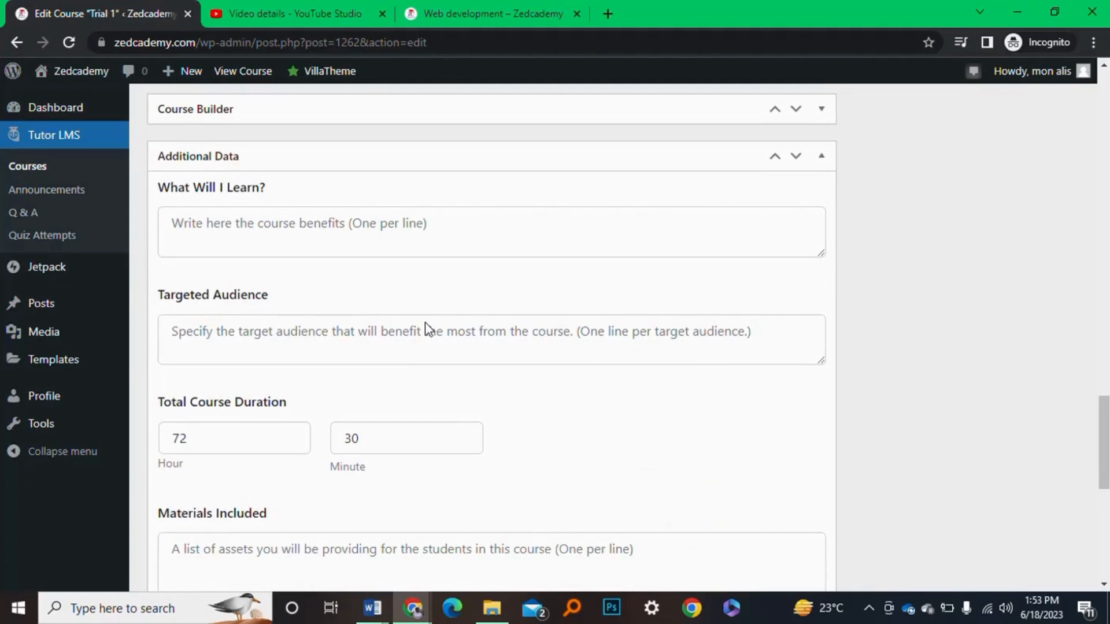
scroll(425, 323, "down", 5)
scroll(429, 329, "down", 3)
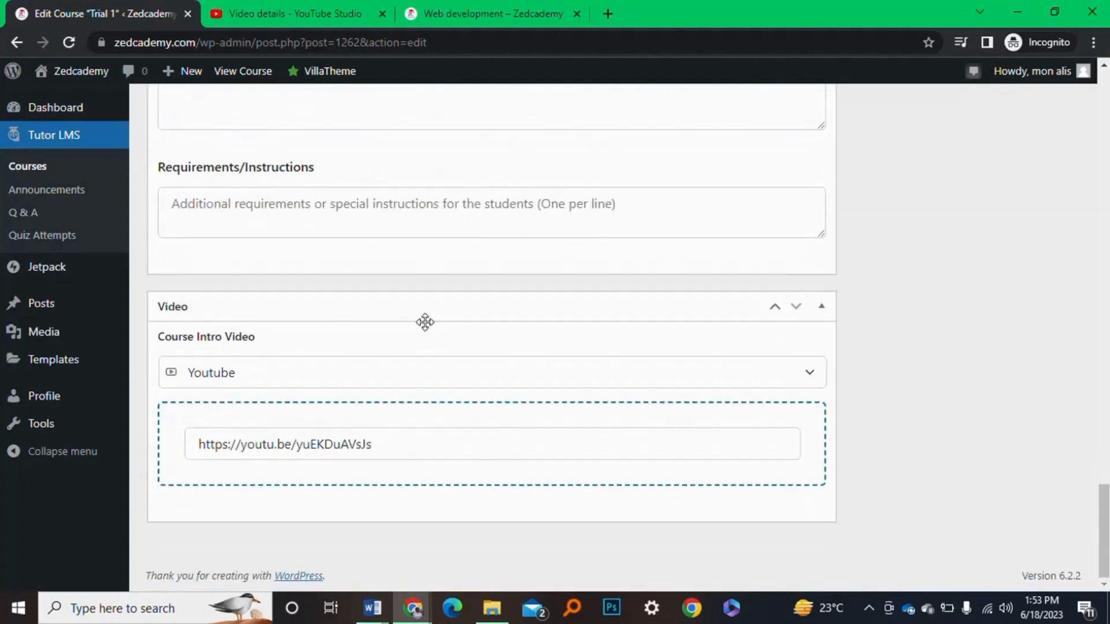
scroll(425, 322, "up", 20)
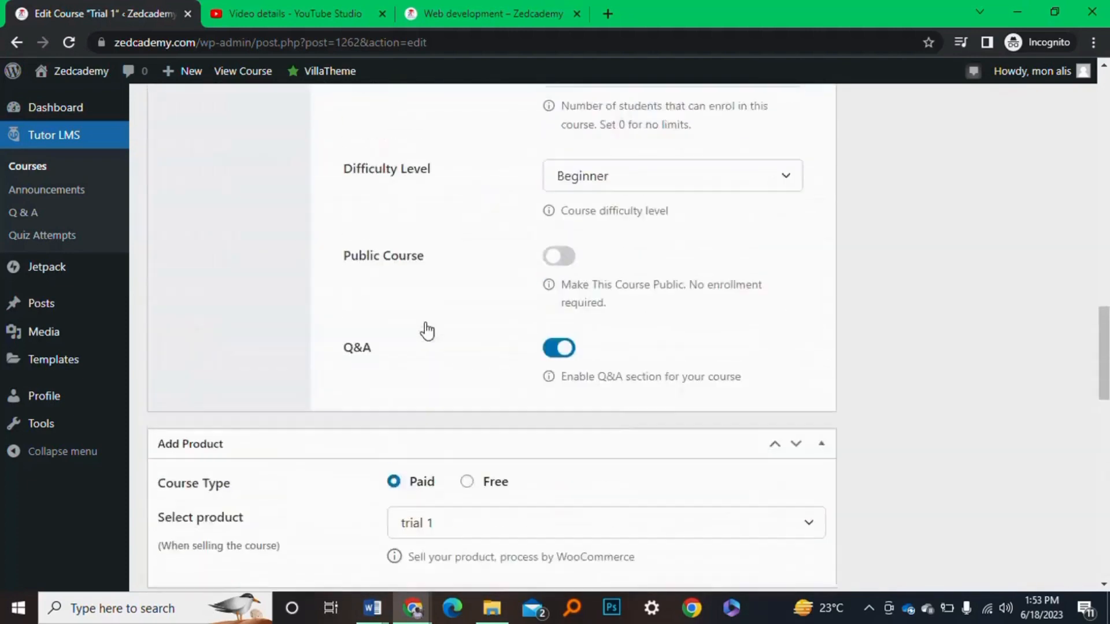
scroll(425, 323, "up", 15)
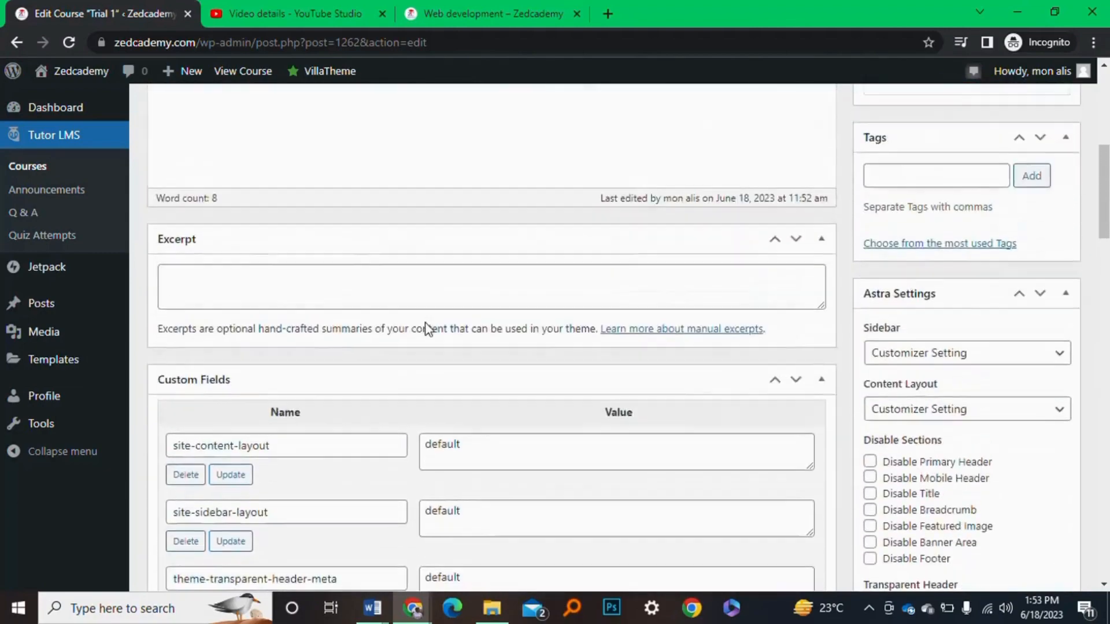
scroll(428, 329, "down", 11)
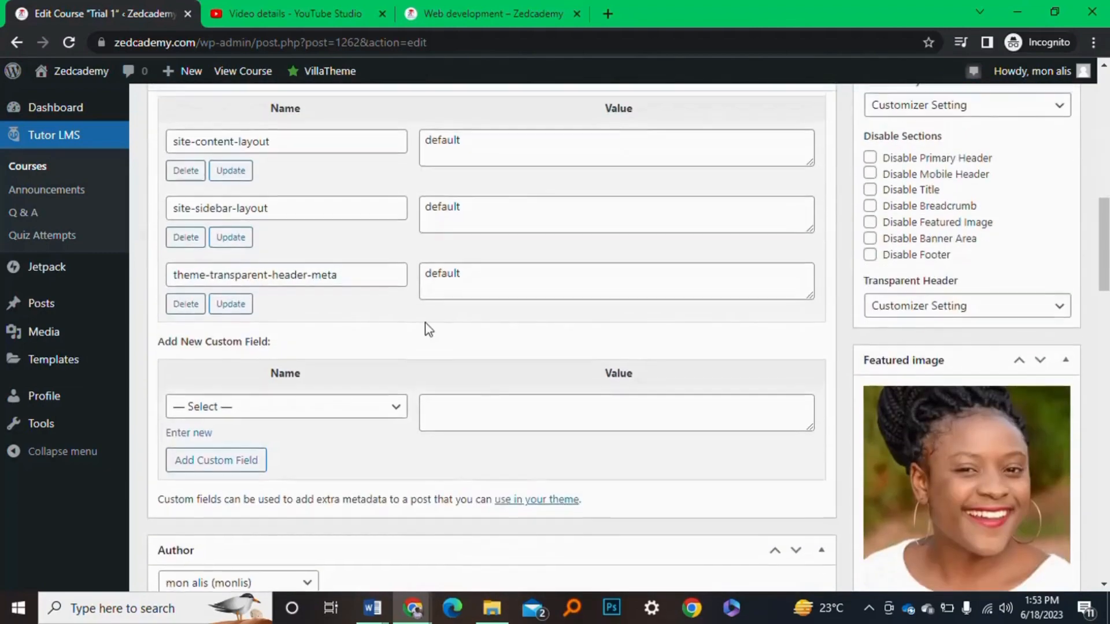
scroll(426, 321, "up", 11)
scroll(426, 322, "up", 3)
scroll(769, 328, "down", 1)
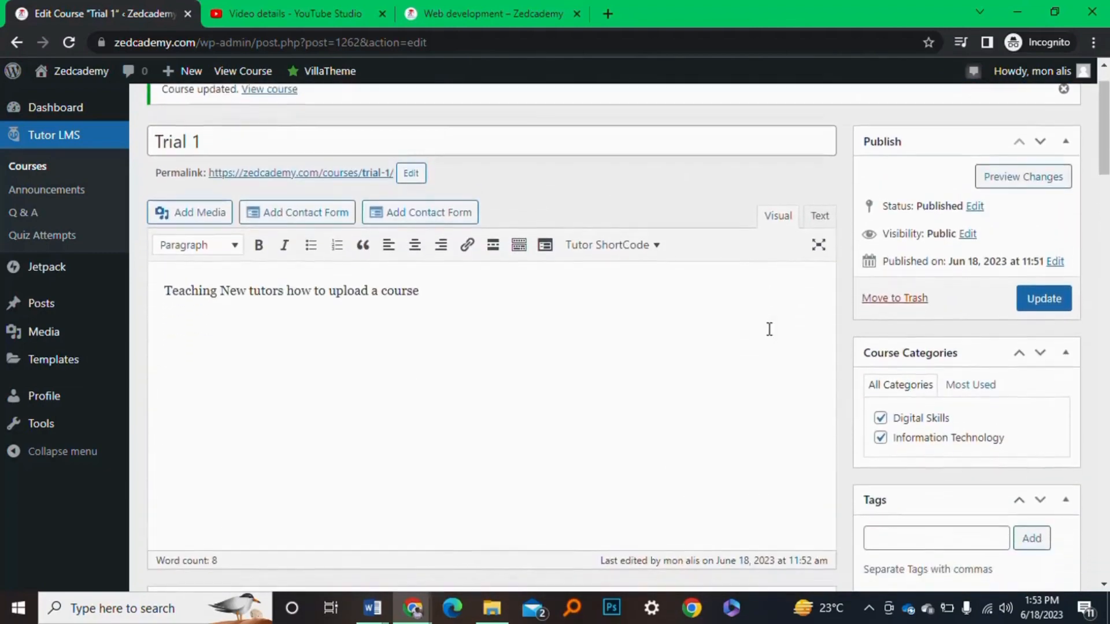
left_click(1055, 299)
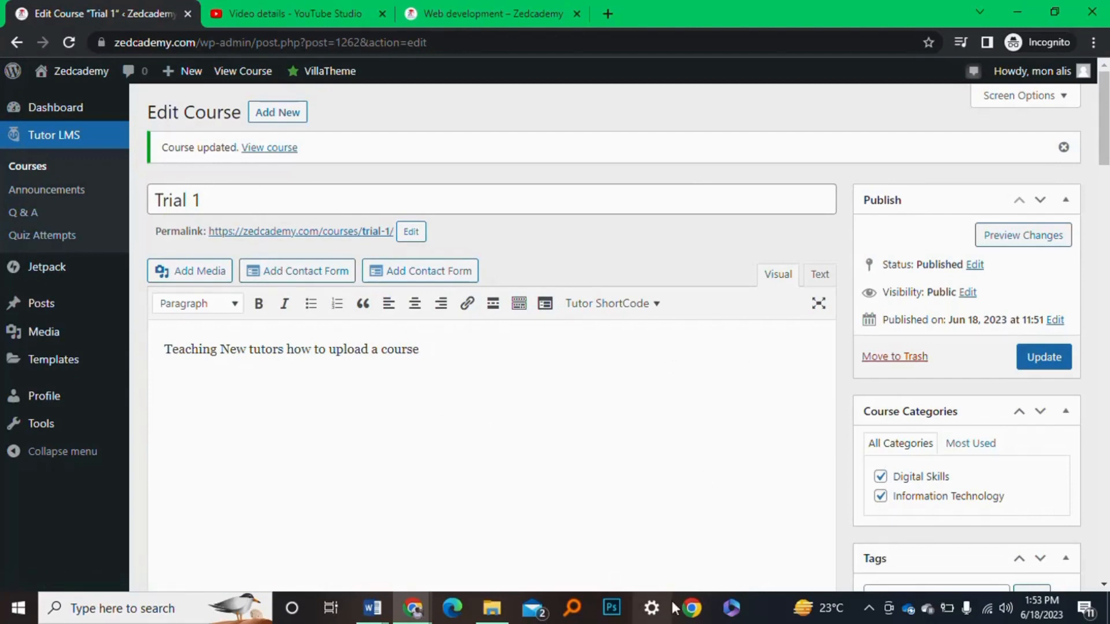
left_click(869, 608)
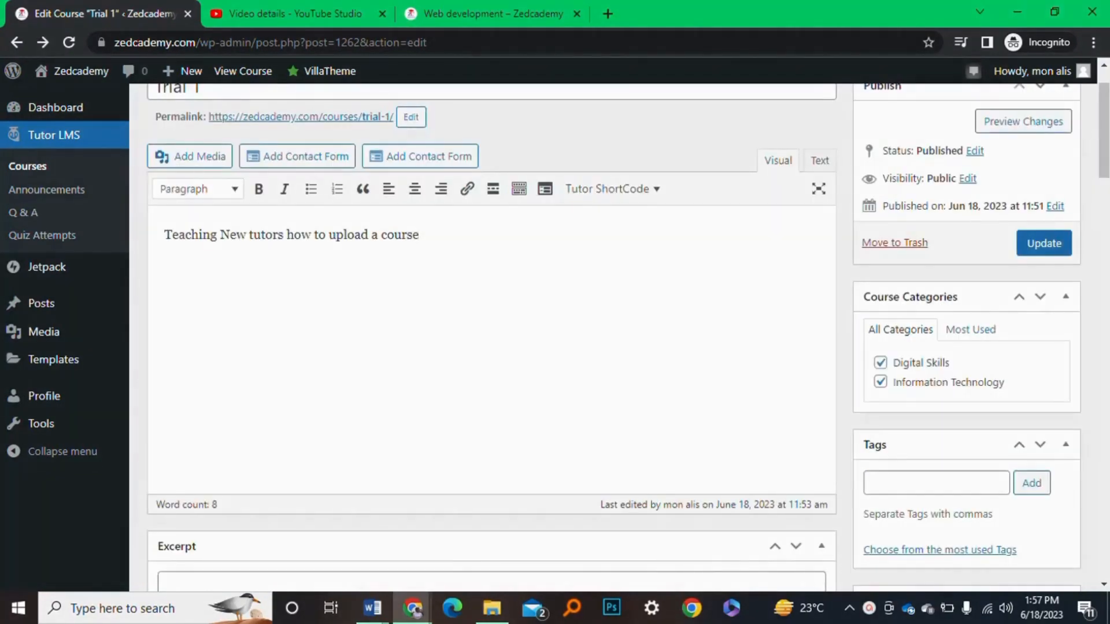
Open the published Trial 1 course page via View Course and reload it
left_click(230, 71)
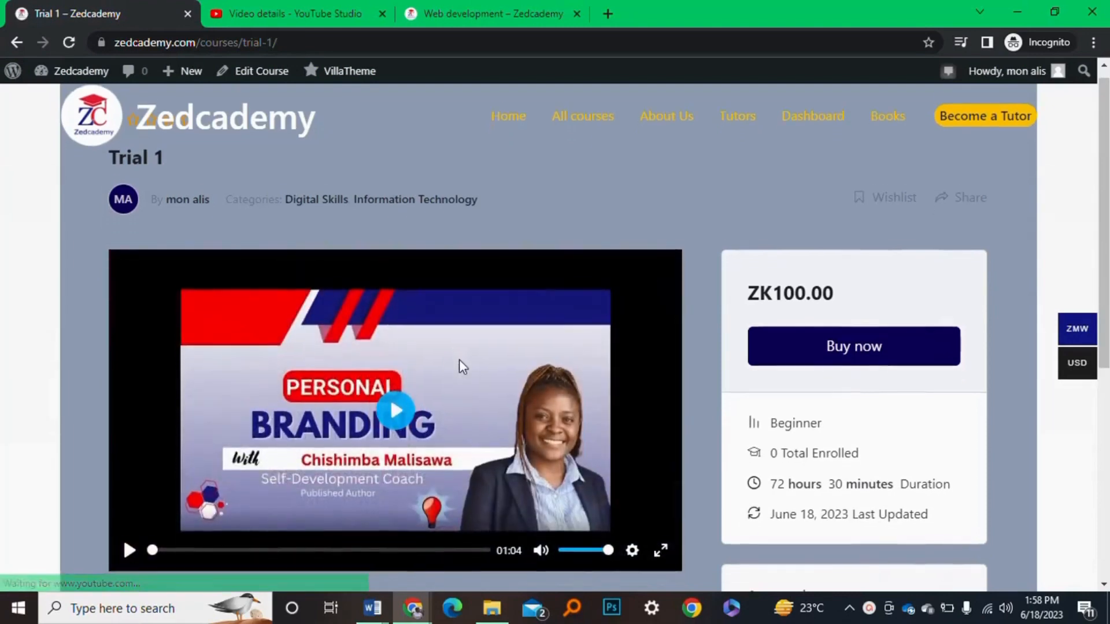
scroll(459, 360, "down", 1)
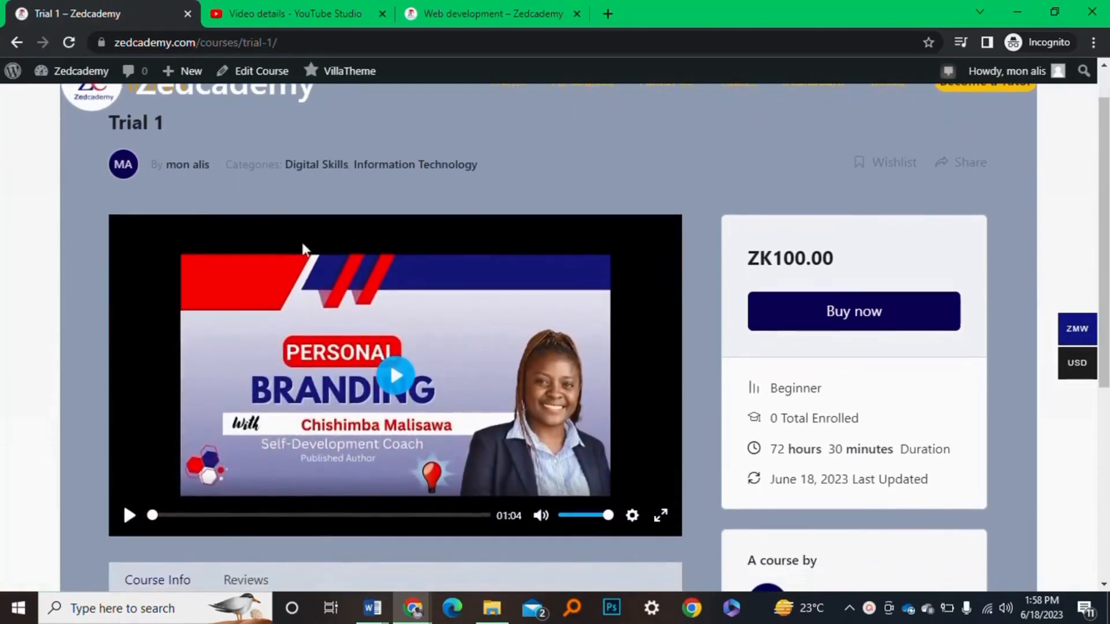
left_click(65, 44)
Play the YouTube intro video briefly, pause it, and scroll down the course page
left_click(404, 384)
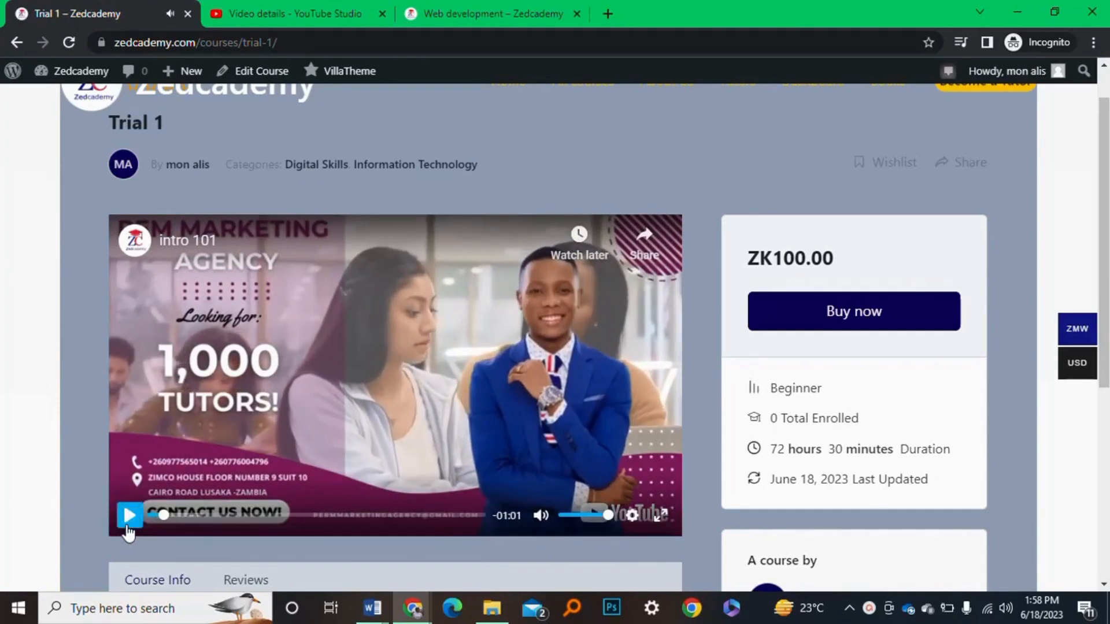
left_click(129, 517)
scroll(414, 418, "down", 1)
scroll(415, 418, "down", 1)
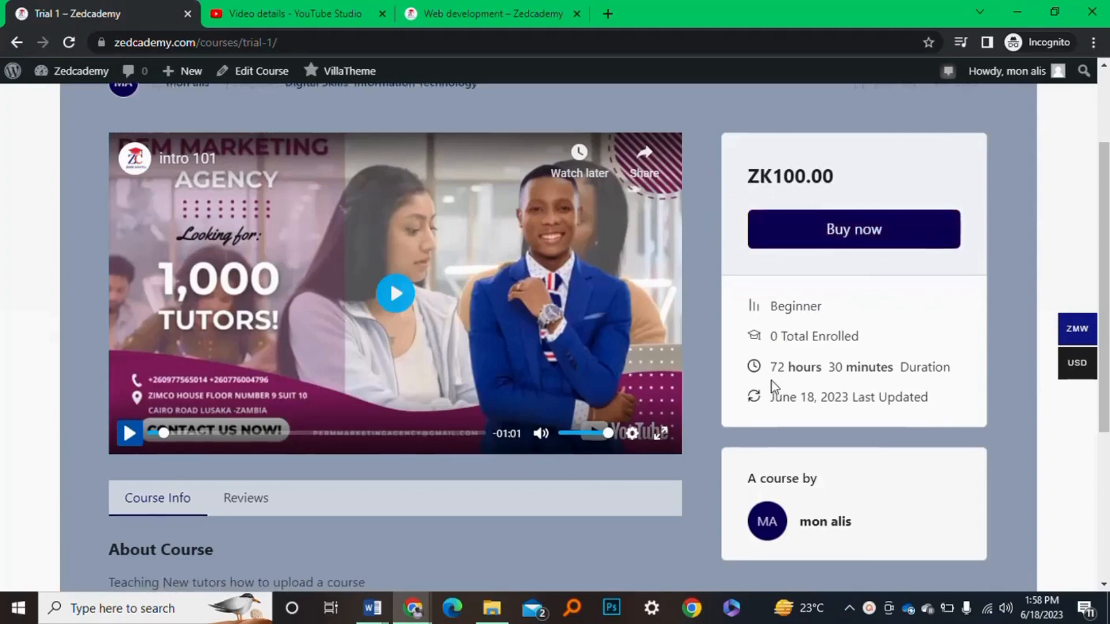
scroll(775, 370, "down", 2)
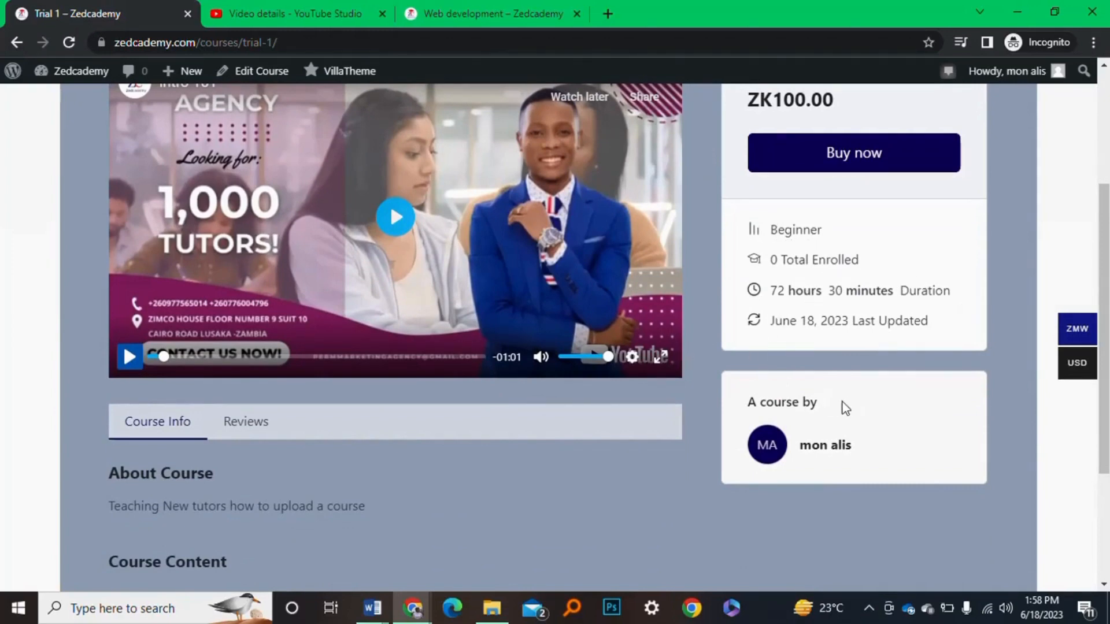
mouse_move(802, 454)
left_mouse_down()
mouse_move(894, 453)
mouse_move(699, 446)
mouse_move(820, 448)
left_mouse_up()
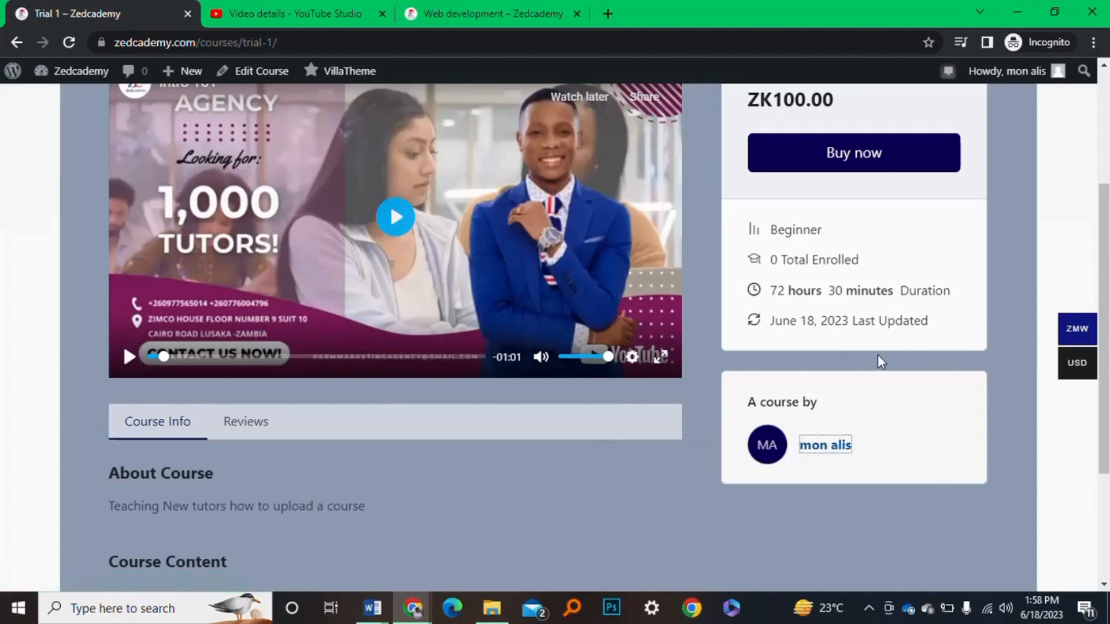
left_click(902, 458)
Collapse and re-expand the intro topic to confirm lesson intro 101 is listed
scroll(522, 456, "down", 3)
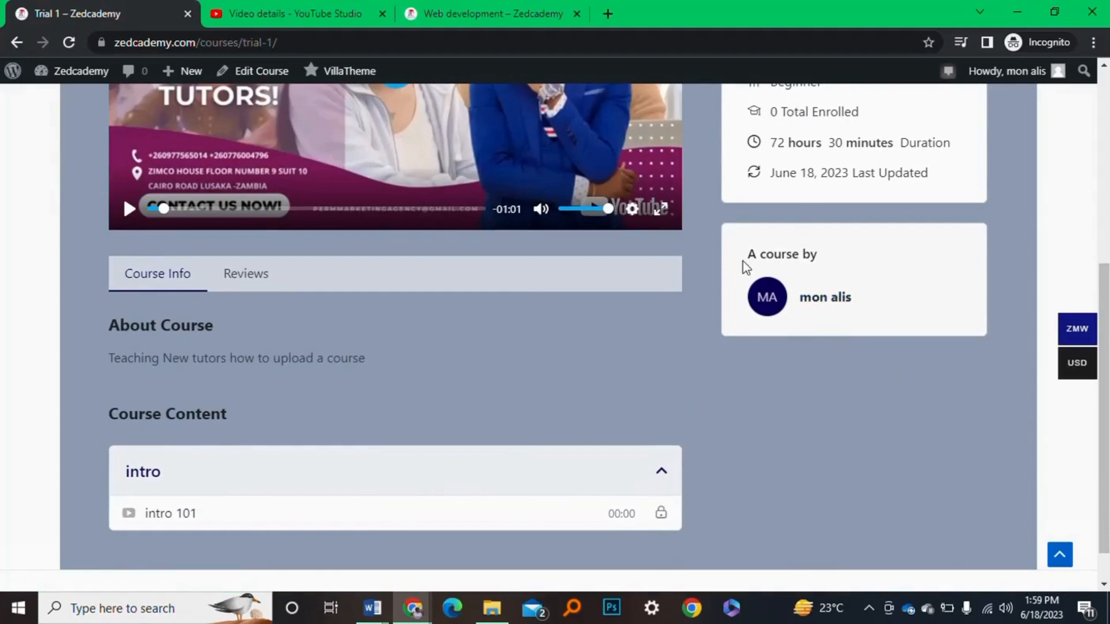
scroll(325, 359, "down", 1)
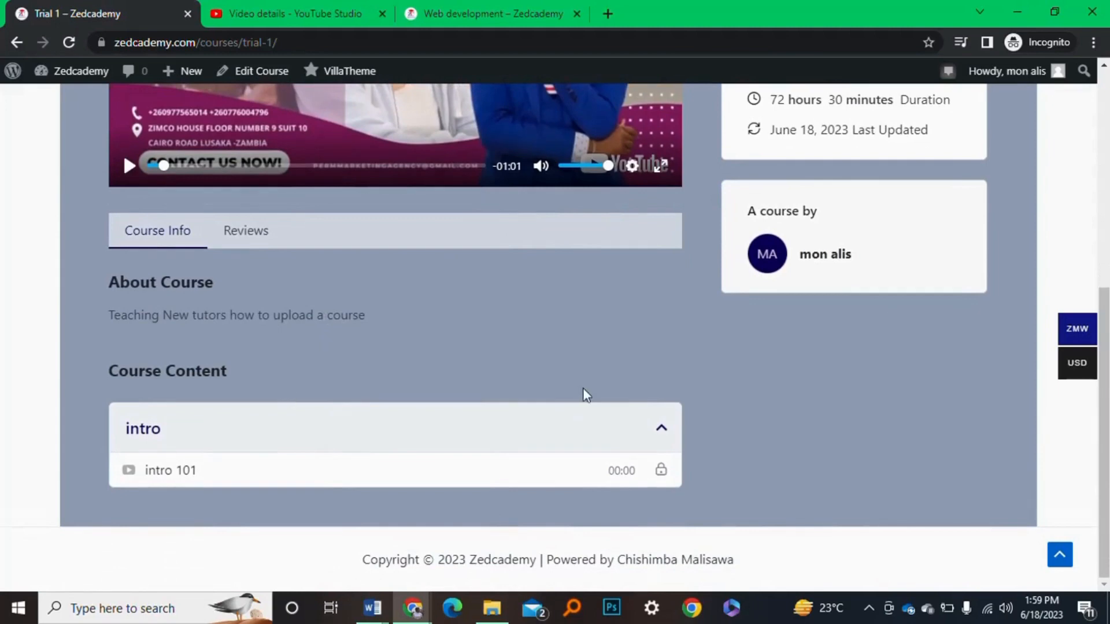
left_click(663, 433)
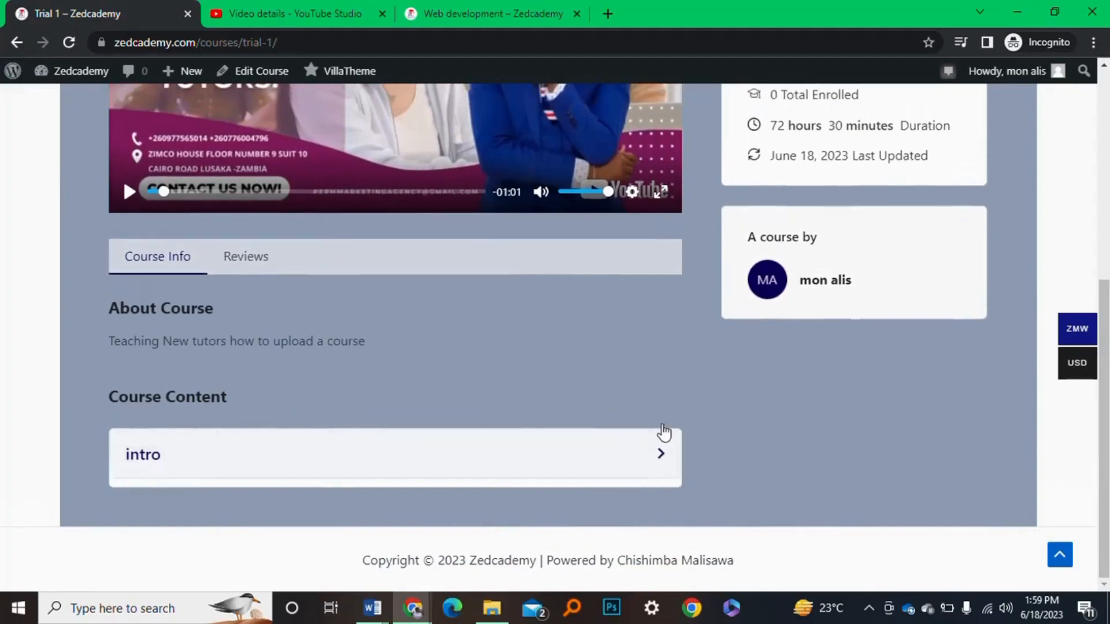
left_click(658, 466)
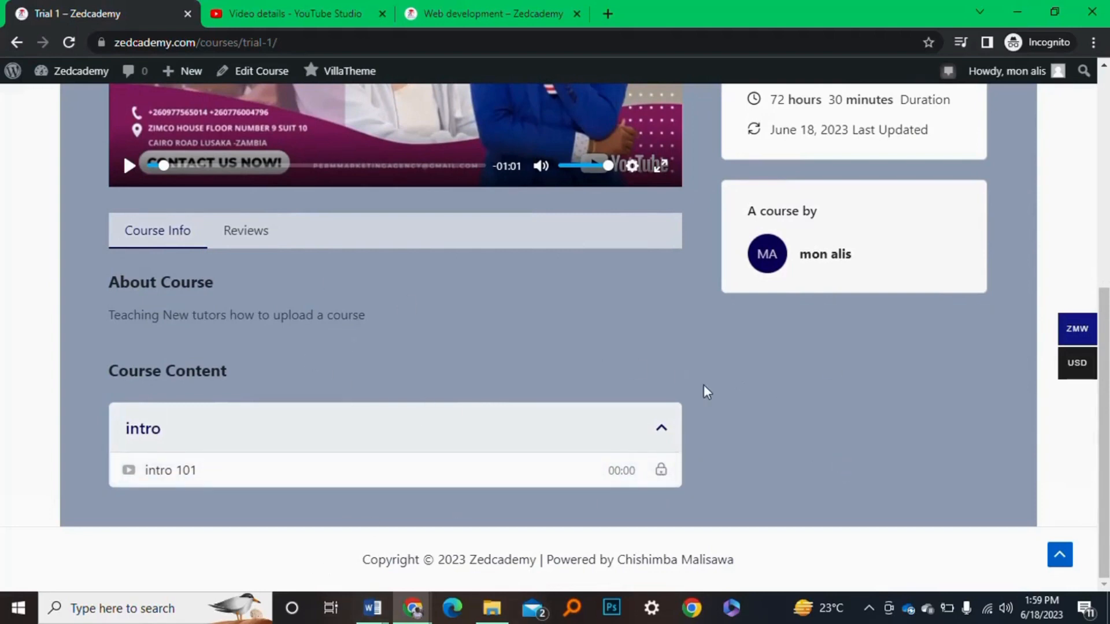
Return to the top of the course page and start the purchase with Buy now
scroll(703, 384, "up", 2)
scroll(703, 384, "down", 2)
scroll(611, 226, "up", 6)
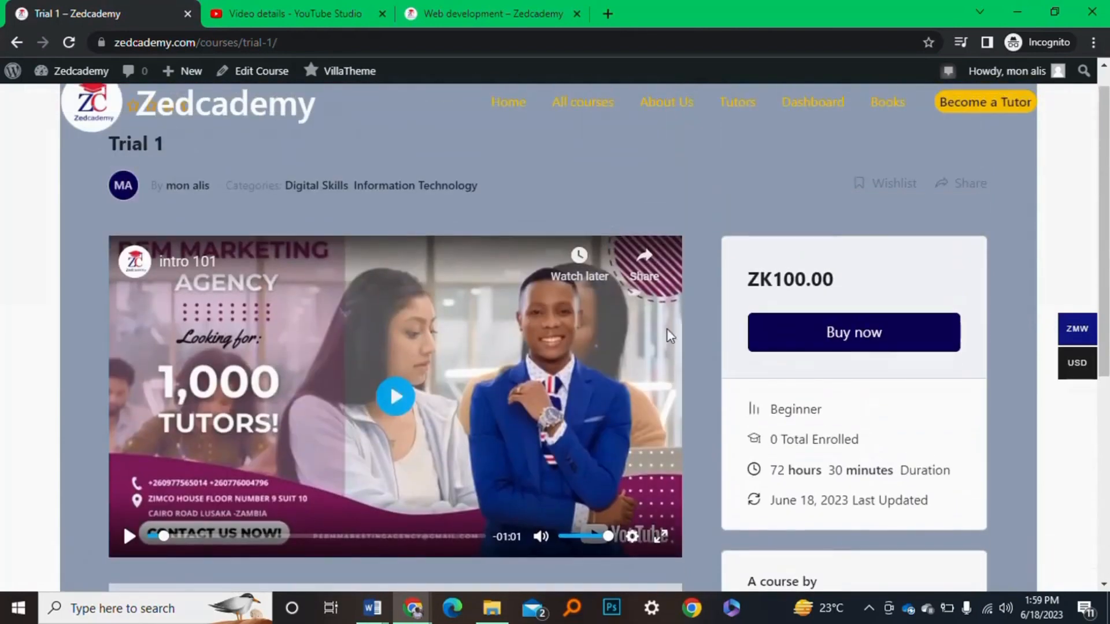
left_click(862, 341)
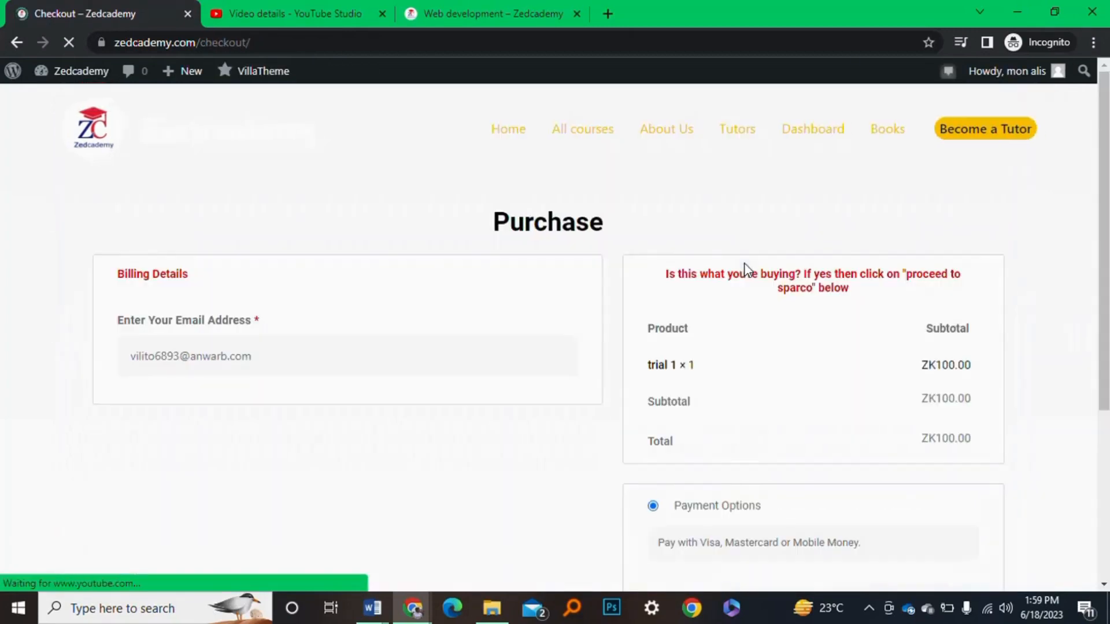
Review the checkout showing trial 1 × 1 at ZK100.00, then go back to the course page
scroll(599, 379, "down", 3)
scroll(601, 382, "down", 2)
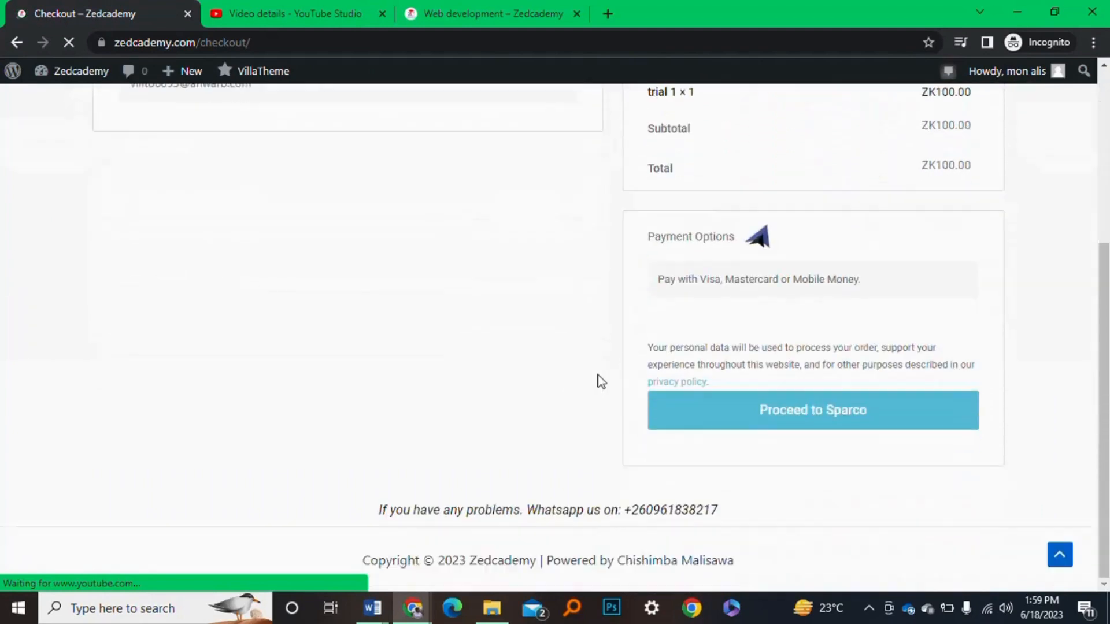
scroll(356, 387, "down", 5)
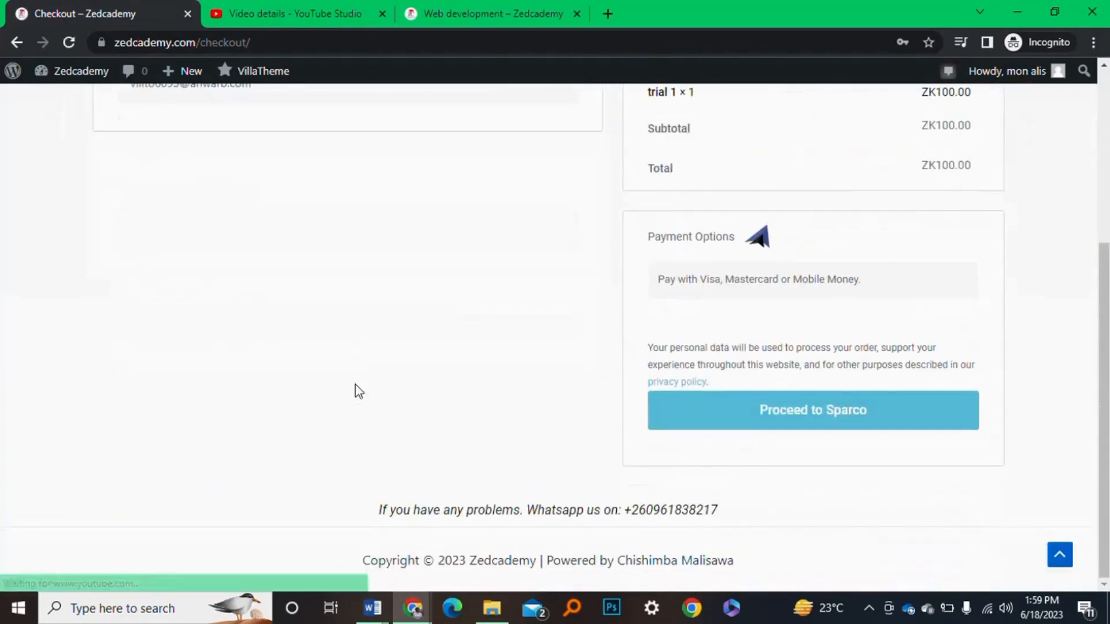
left_click(16, 43)
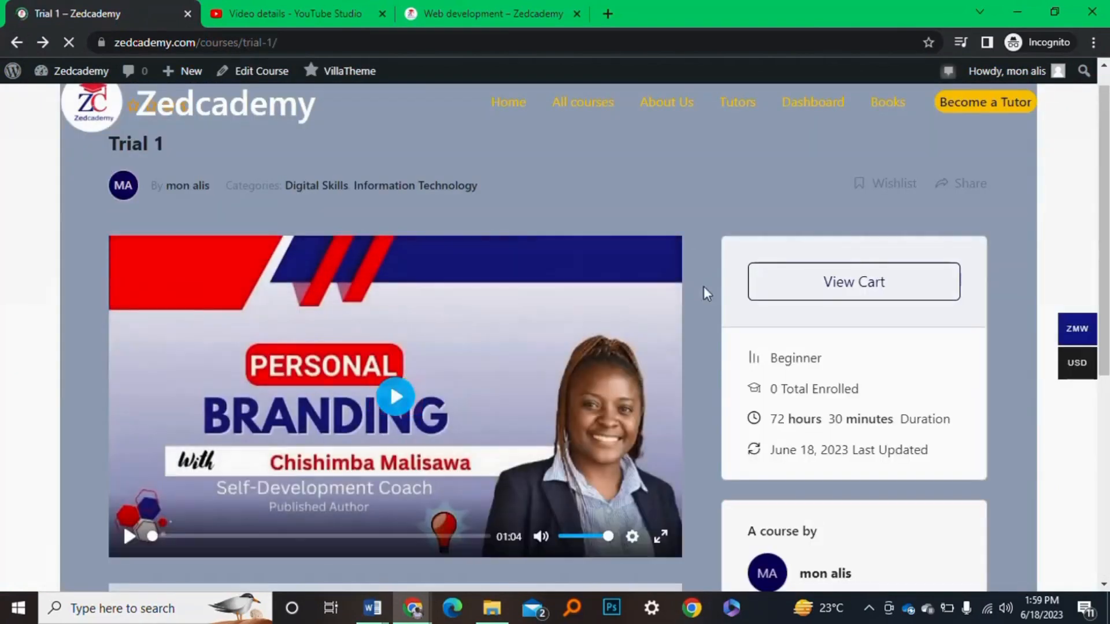
Scroll the course page, now offering View Cart, down to Course Content with intro 101
scroll(731, 402, "down", 1)
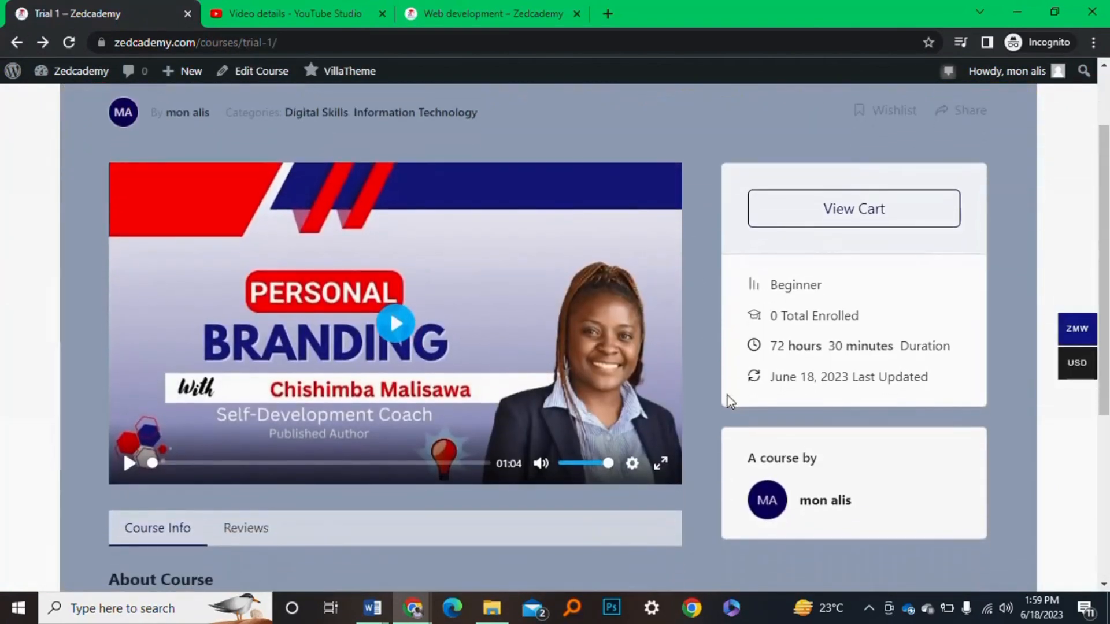
scroll(730, 402, "up", 1)
scroll(730, 401, "down", 3)
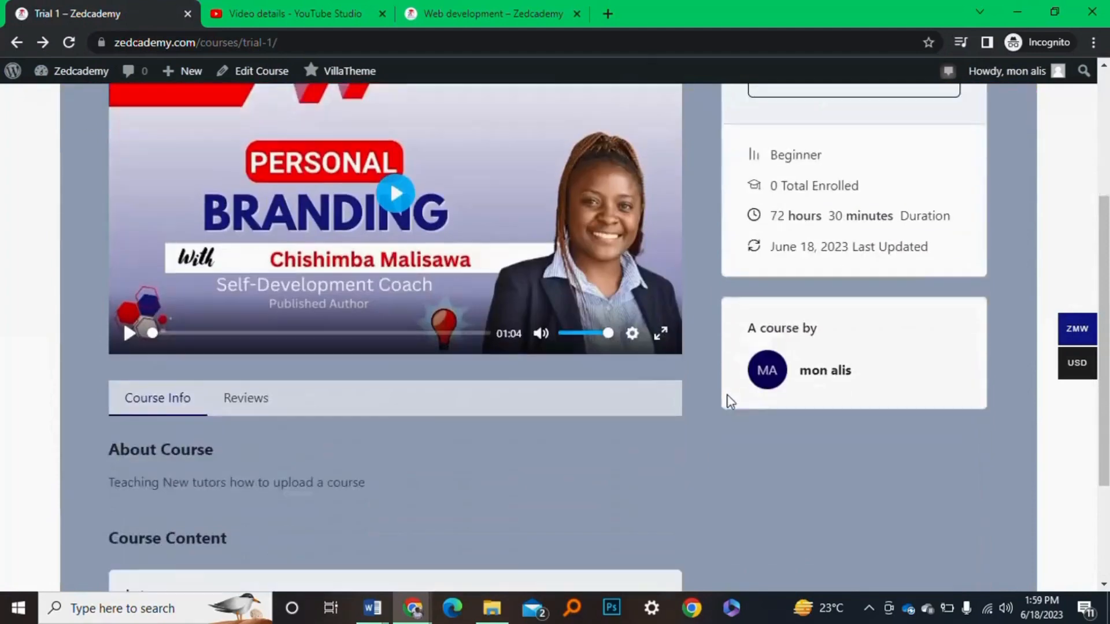
scroll(730, 400, "up", 3)
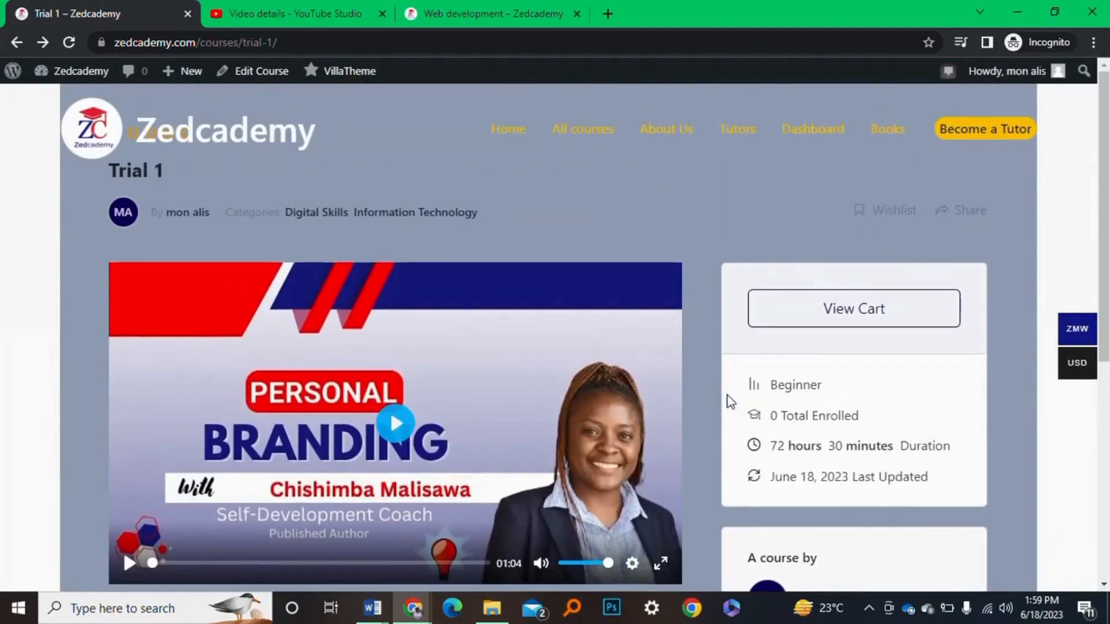
scroll(730, 401, "down", 4)
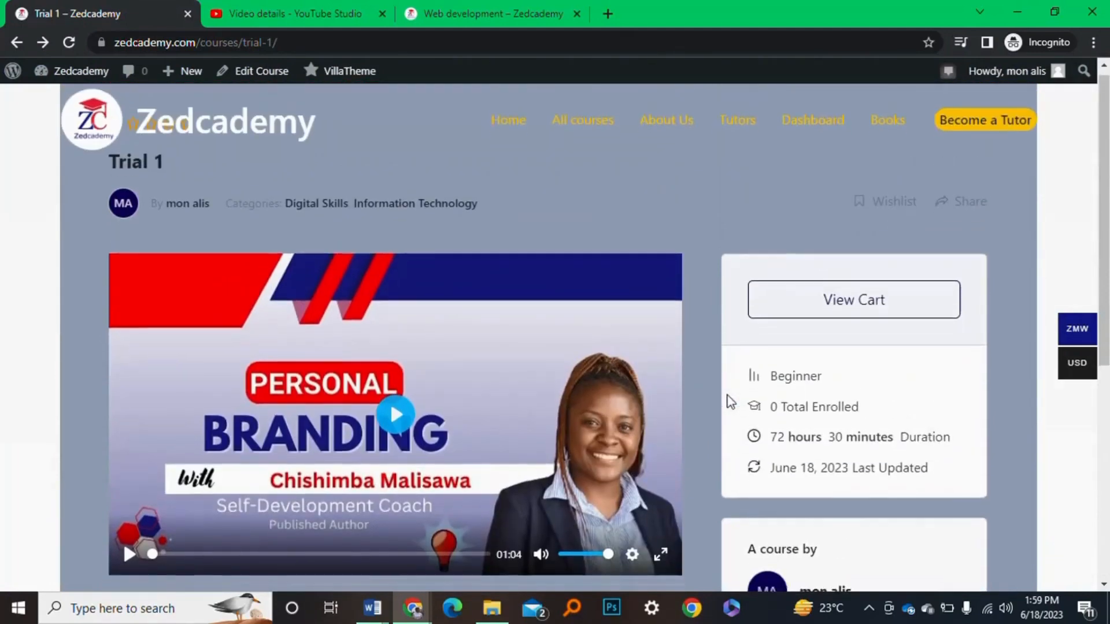
scroll(730, 401, "down", 3)
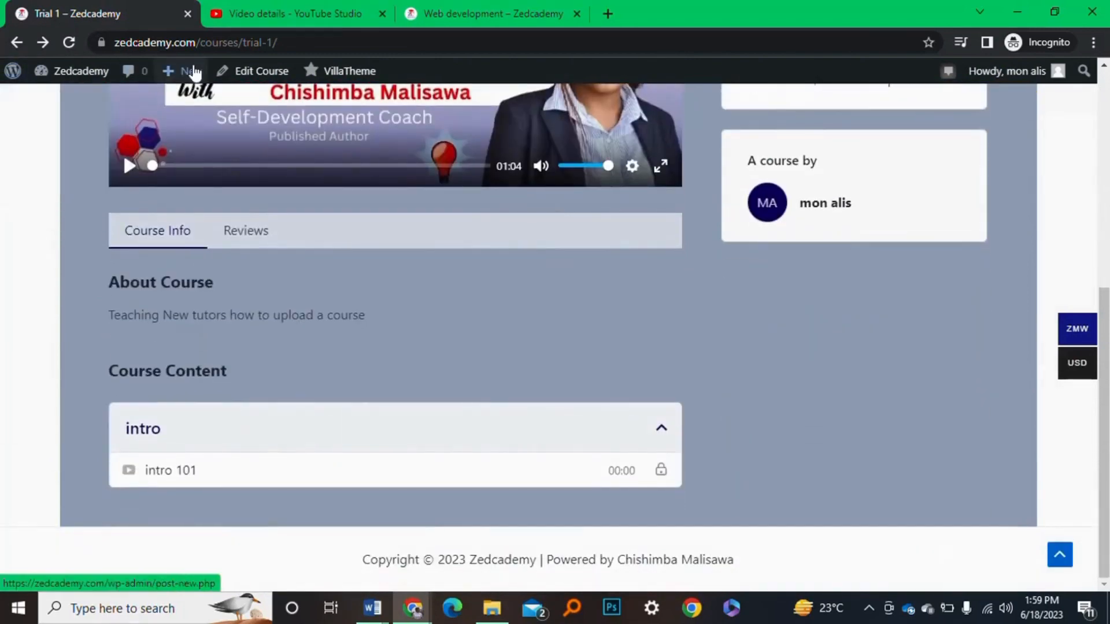
Open Trial 1 in the course editor via Edit Course, then switch to the intro 101 YouTube Studio tab
left_click(241, 74)
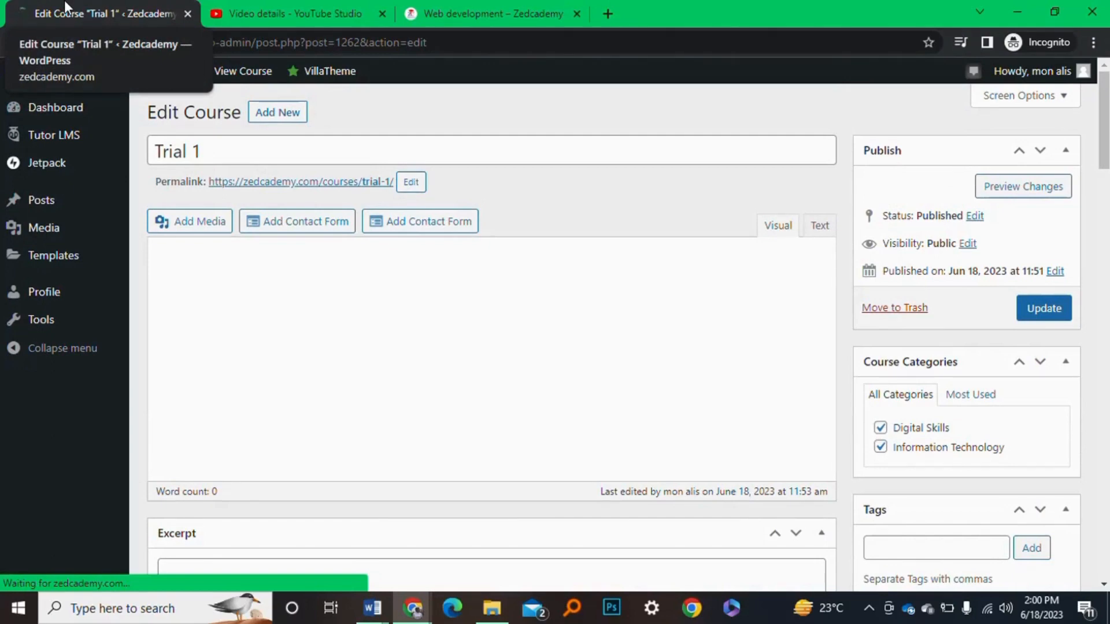
scroll(556, 358, "down", 5)
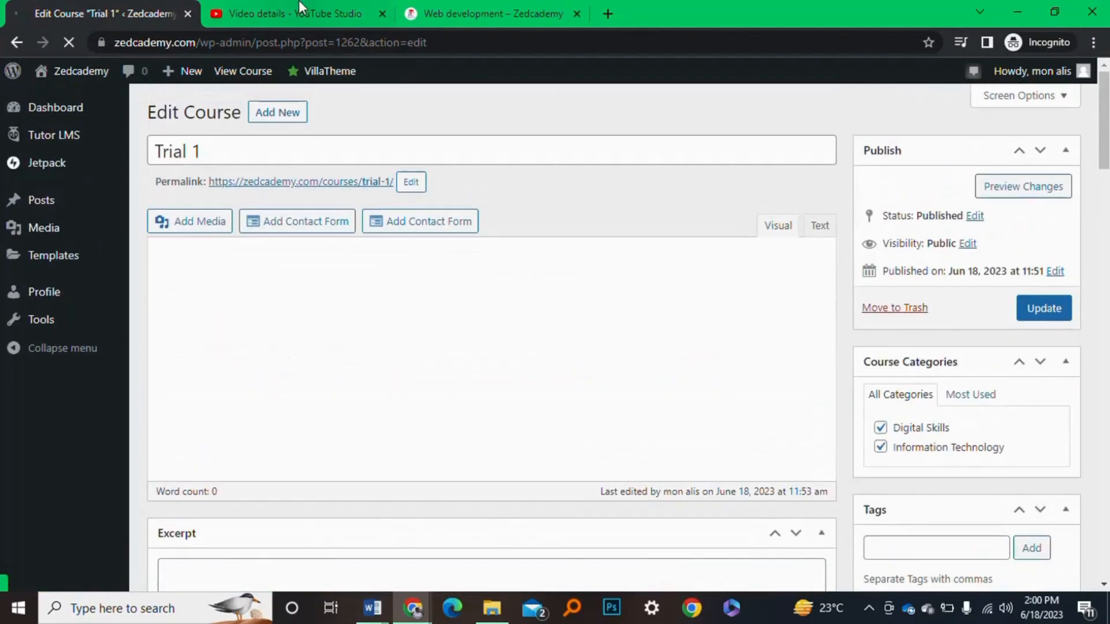
left_click(300, 13)
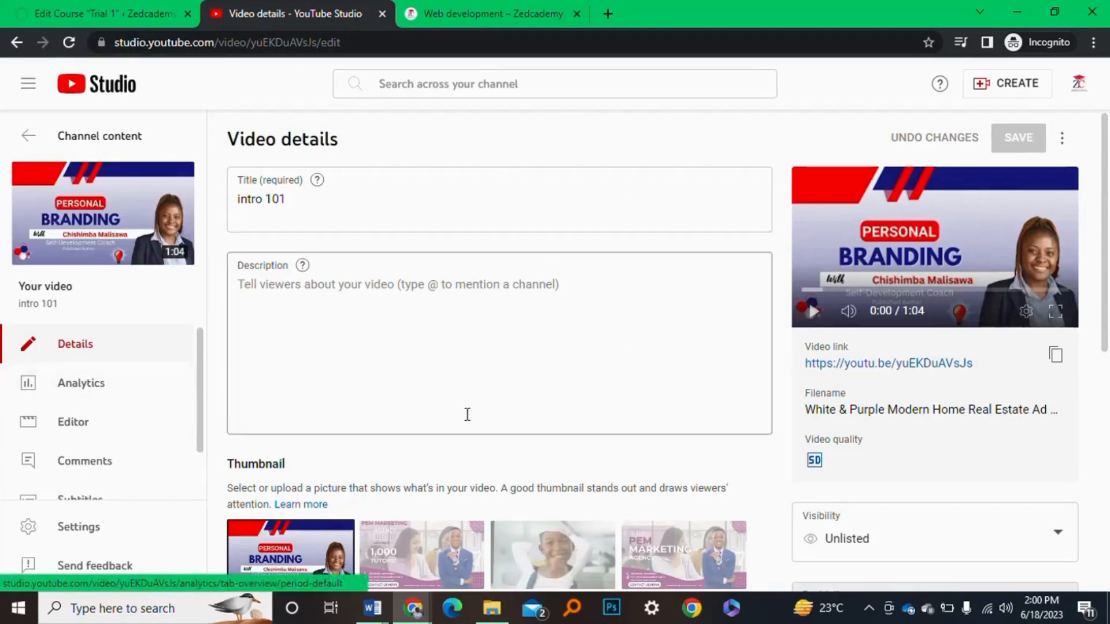
Make the PEM Marketing Agency image intro 101's thumbnail, save, and return to the course editor
scroll(401, 322, "down", 4)
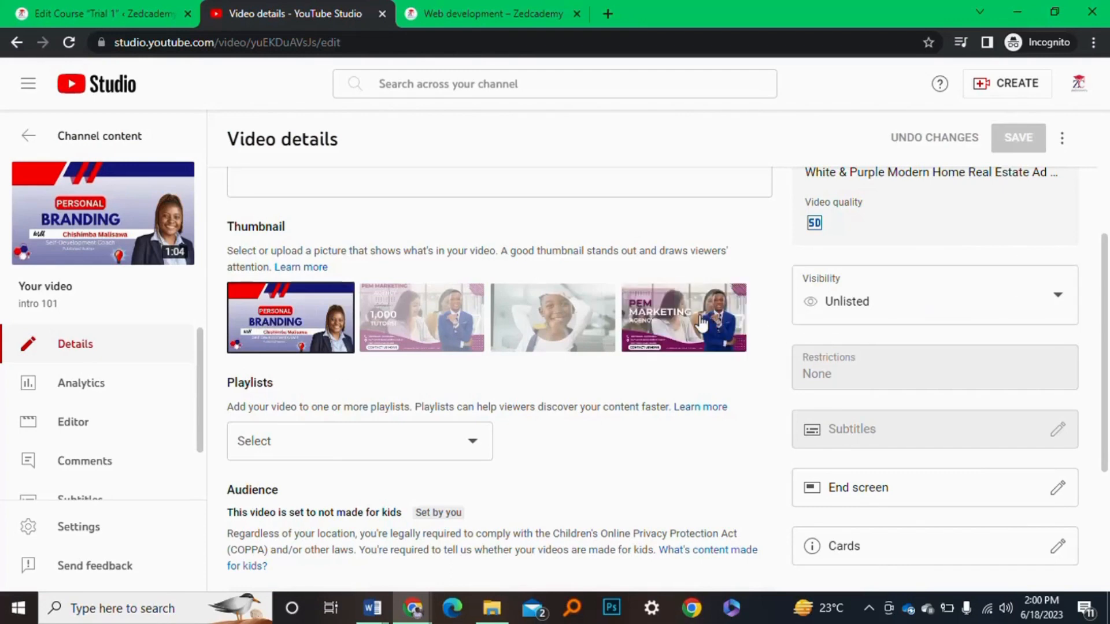
left_click(679, 323)
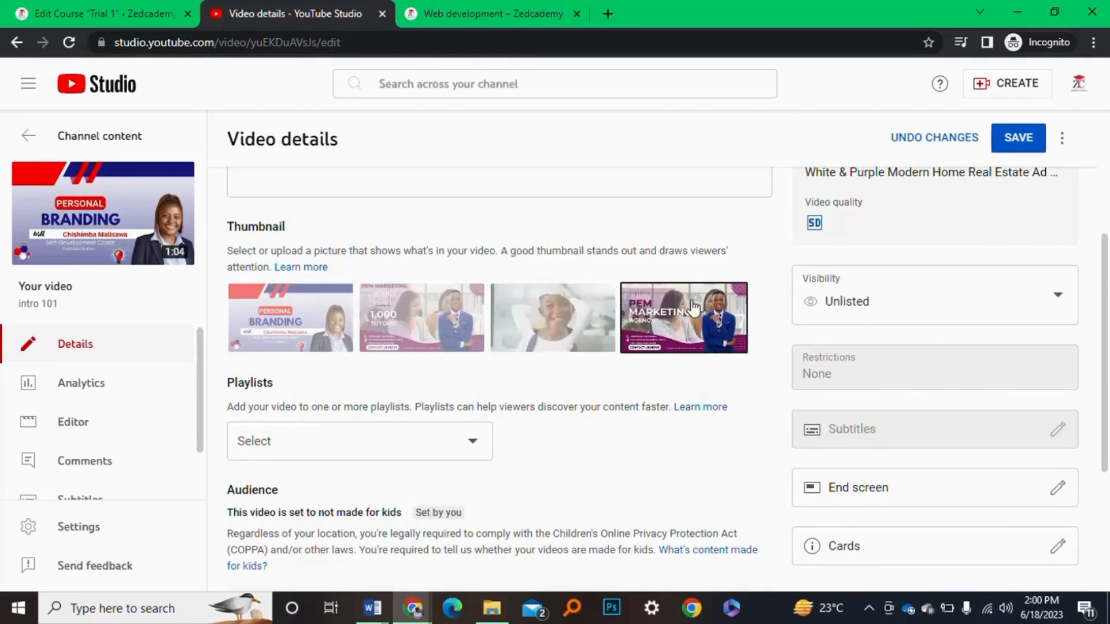
left_click(1017, 138)
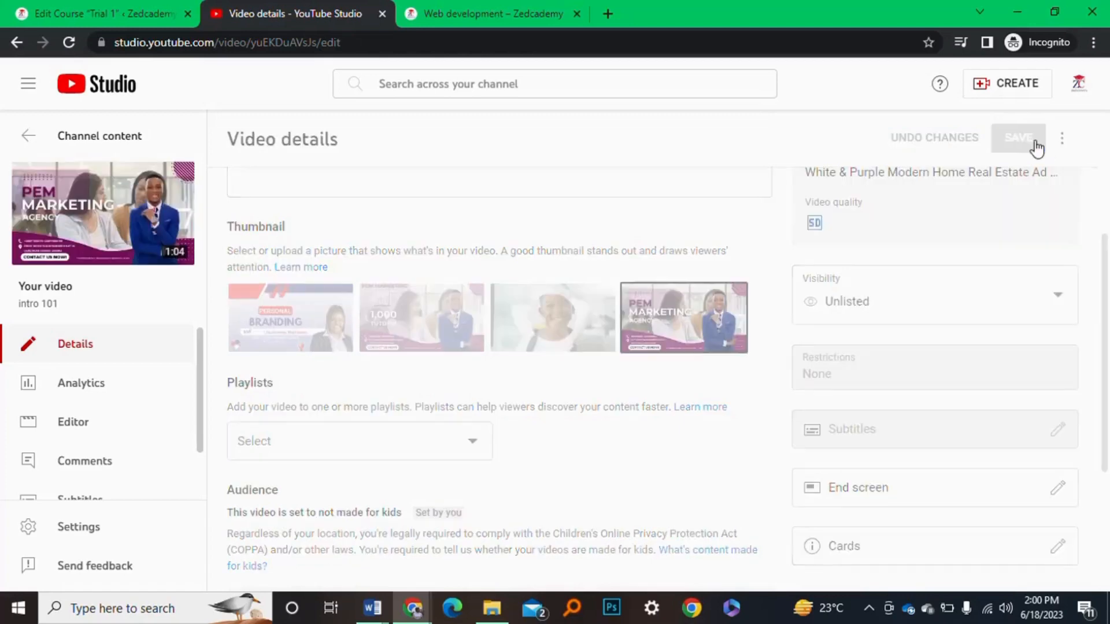
left_click(114, 7)
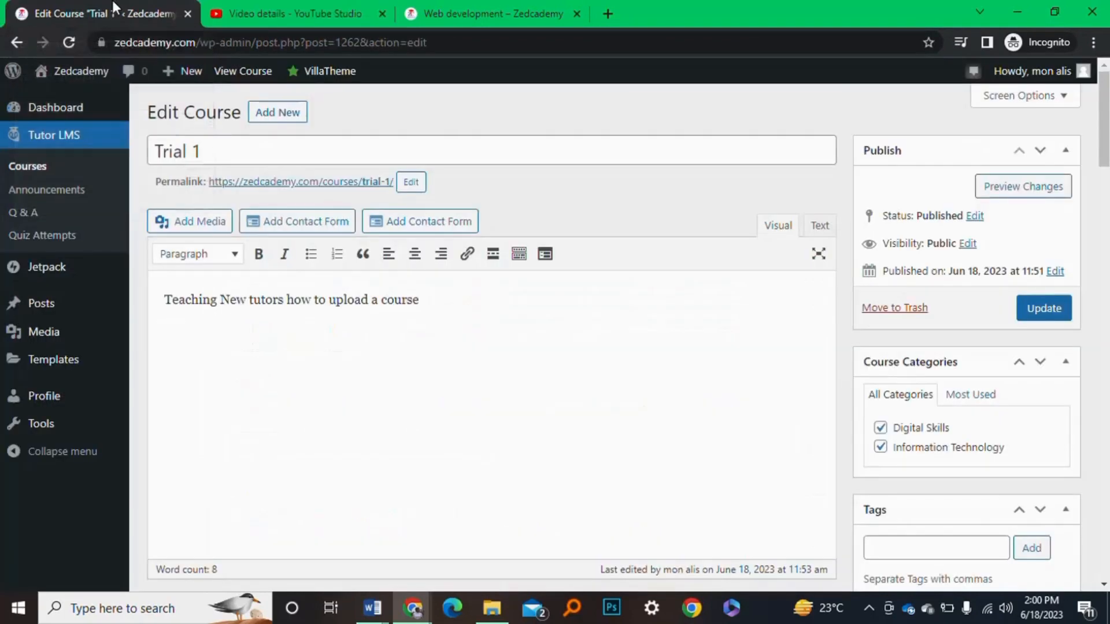
Revisit the live Trial 1 course page and video details, then reopen Trial 1 for editing
left_click(259, 81)
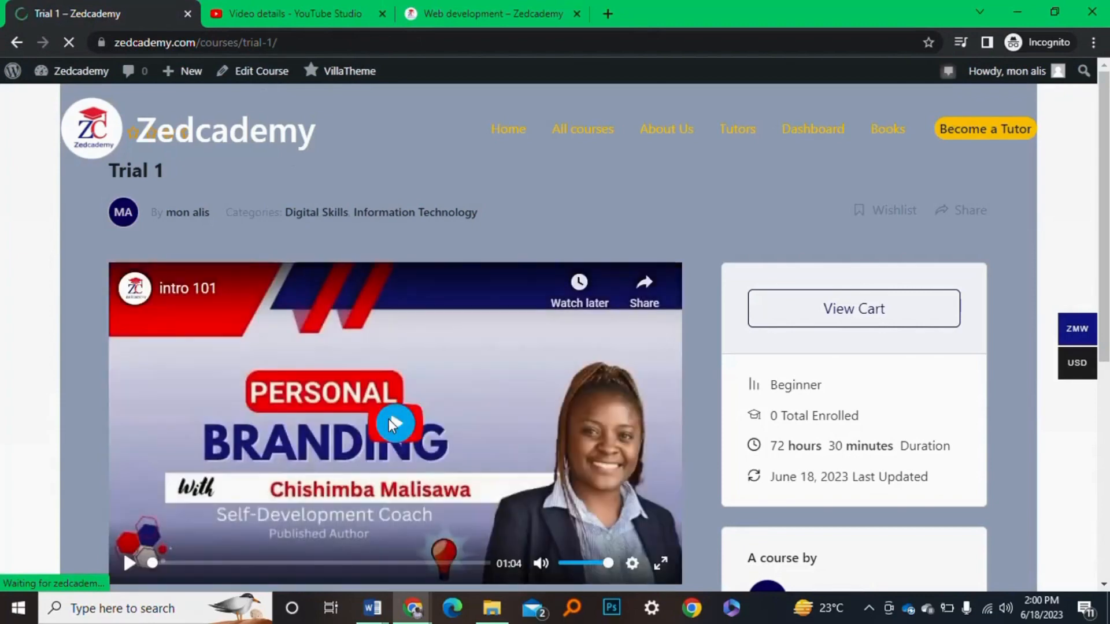
scroll(505, 445, "down", 3)
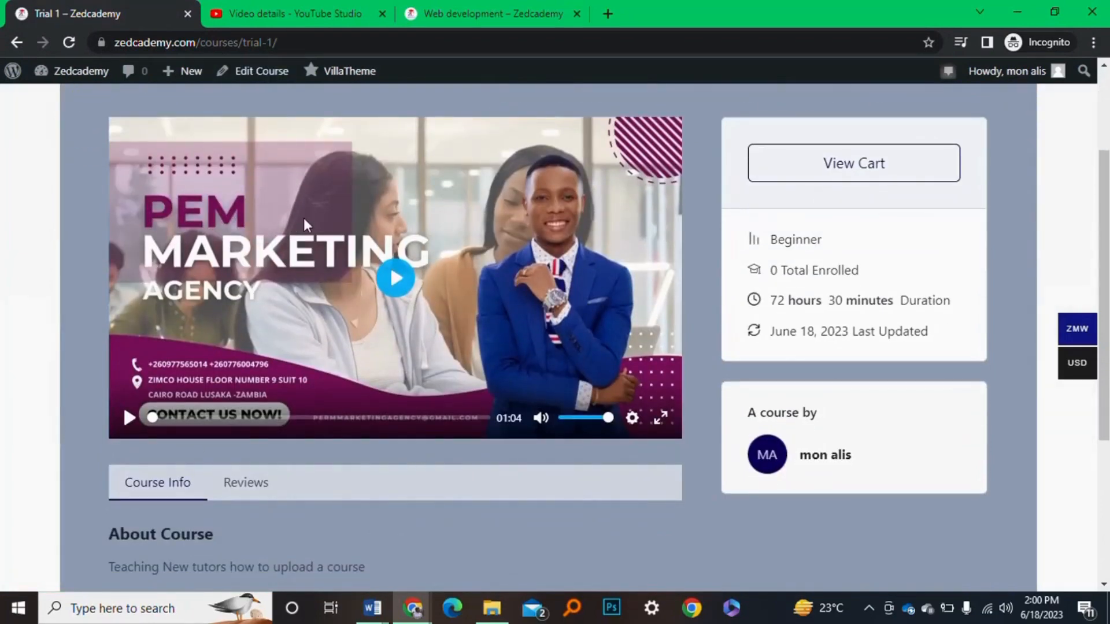
left_click(300, 11)
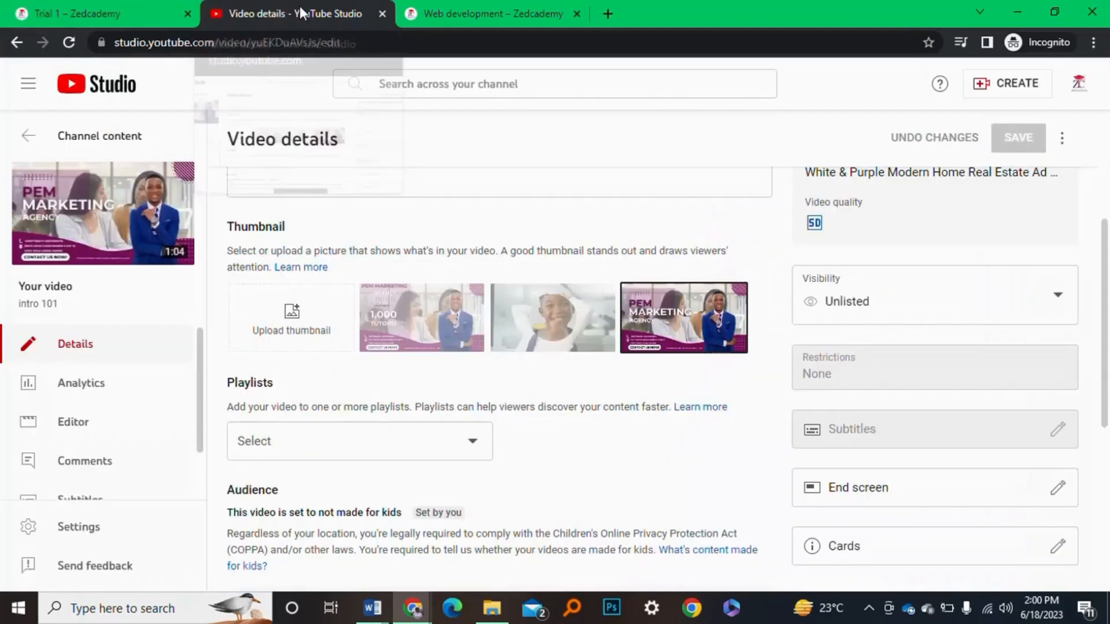
left_click(138, 3)
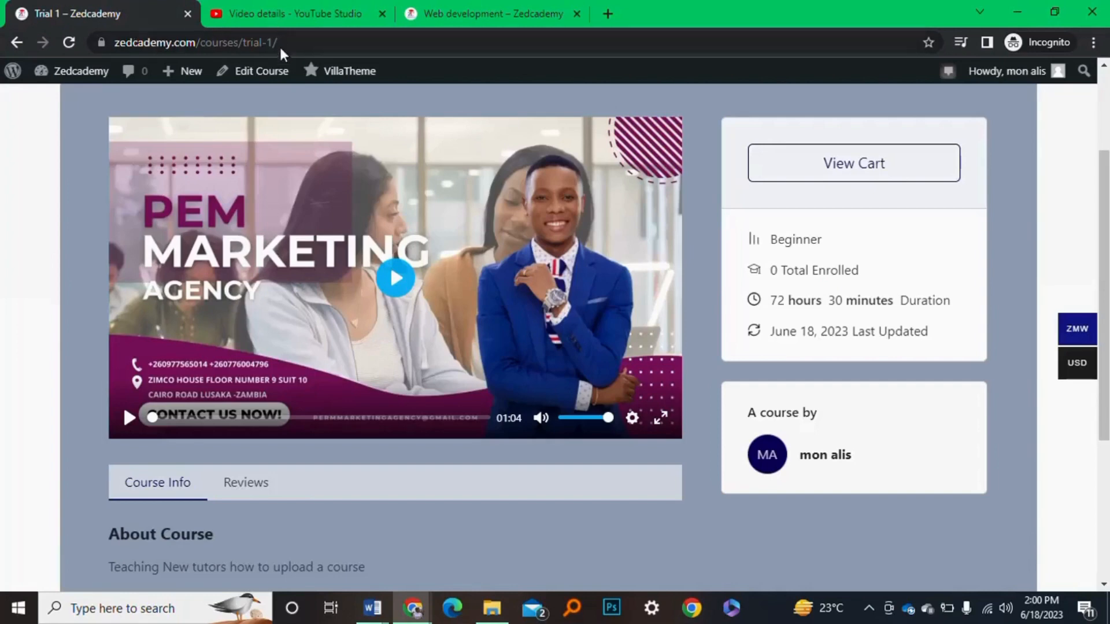
left_click(283, 72)
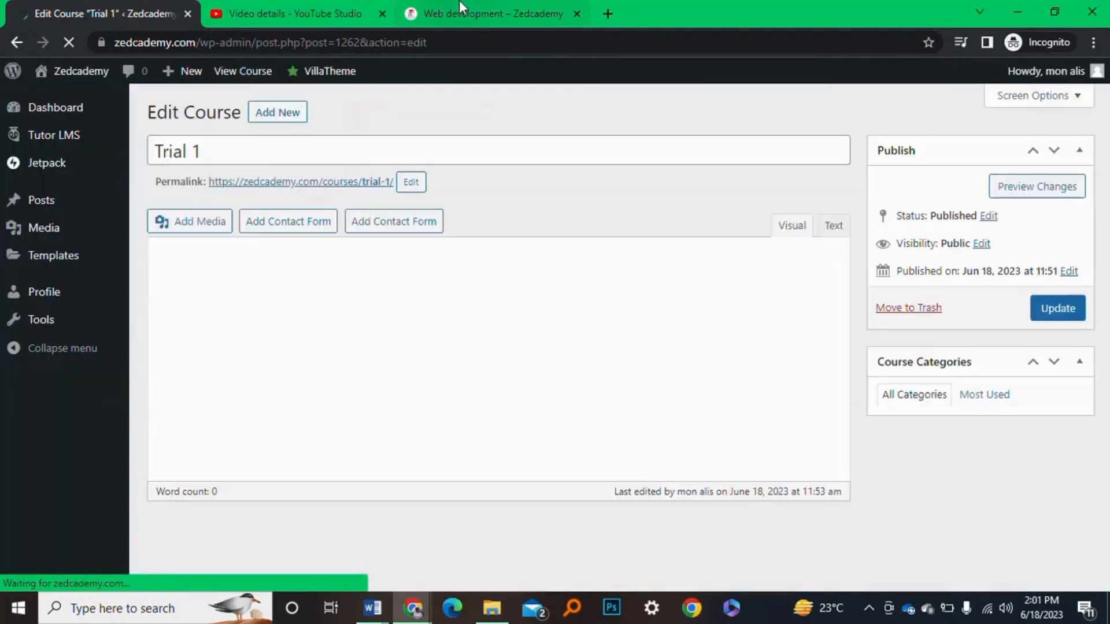
left_click(549, 7)
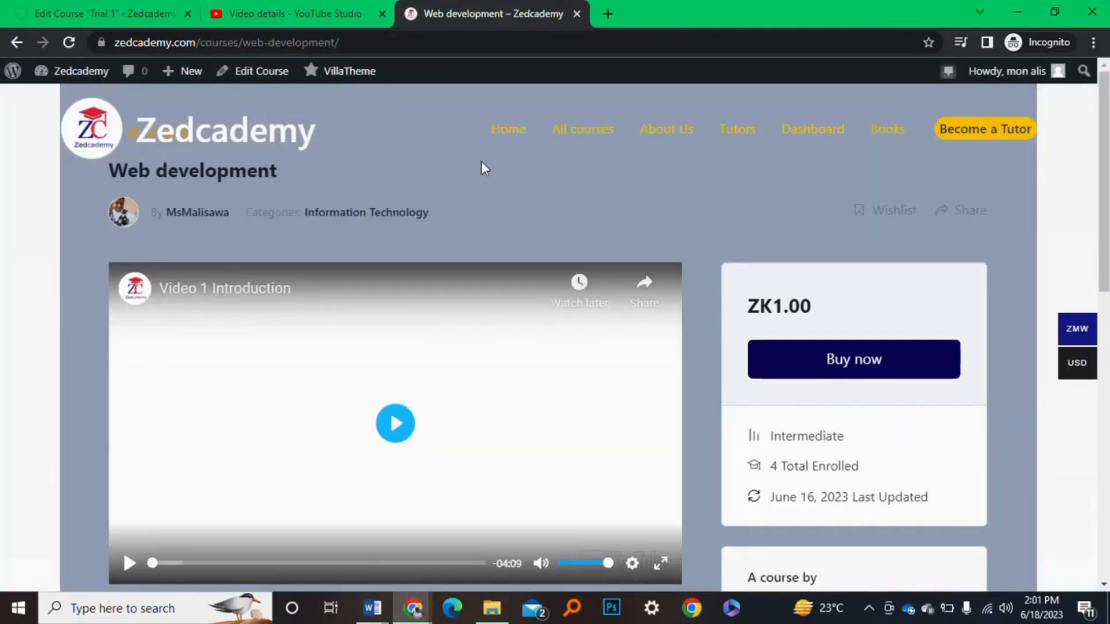
Open the Dashboard and review its stats and My Courses table listing Trial 1 with 0 enrolled
left_click(809, 132)
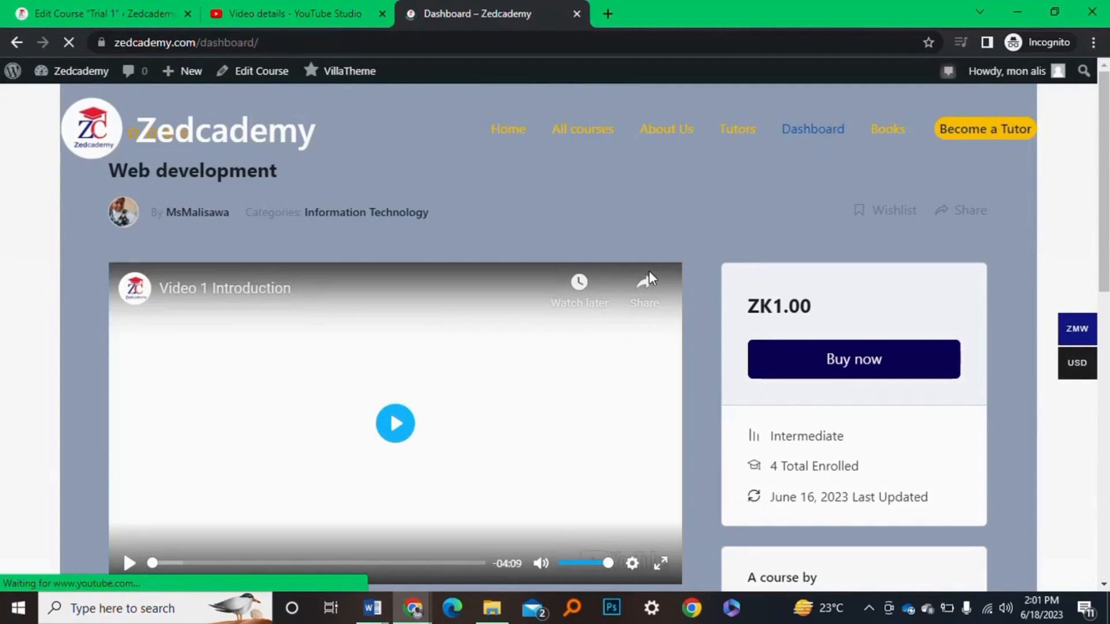
scroll(619, 384, "down", 2)
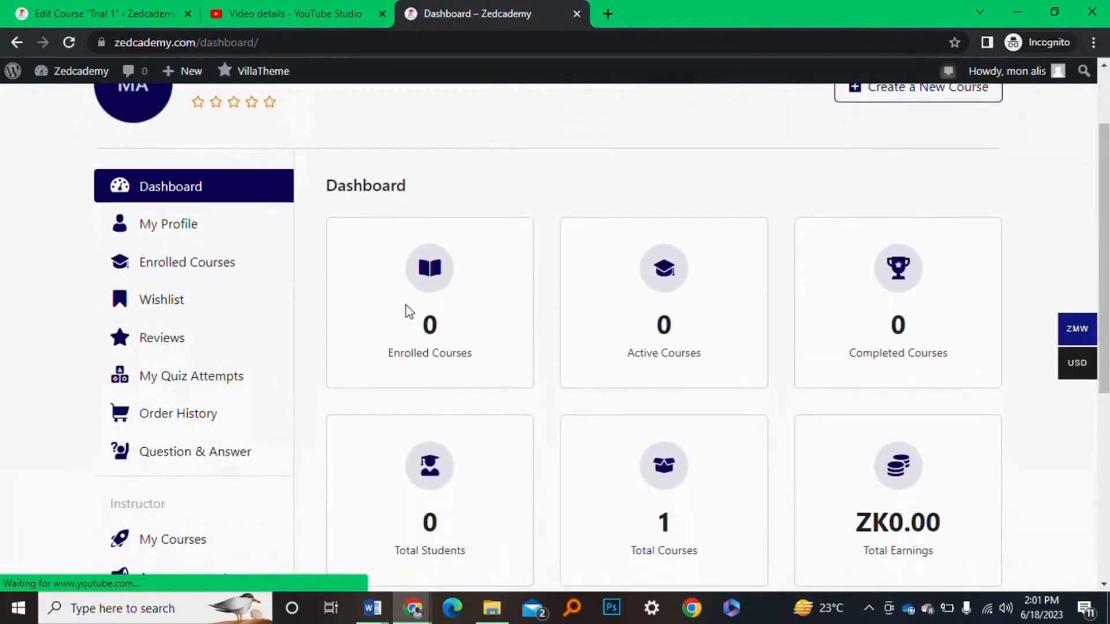
scroll(601, 304, "down", 3)
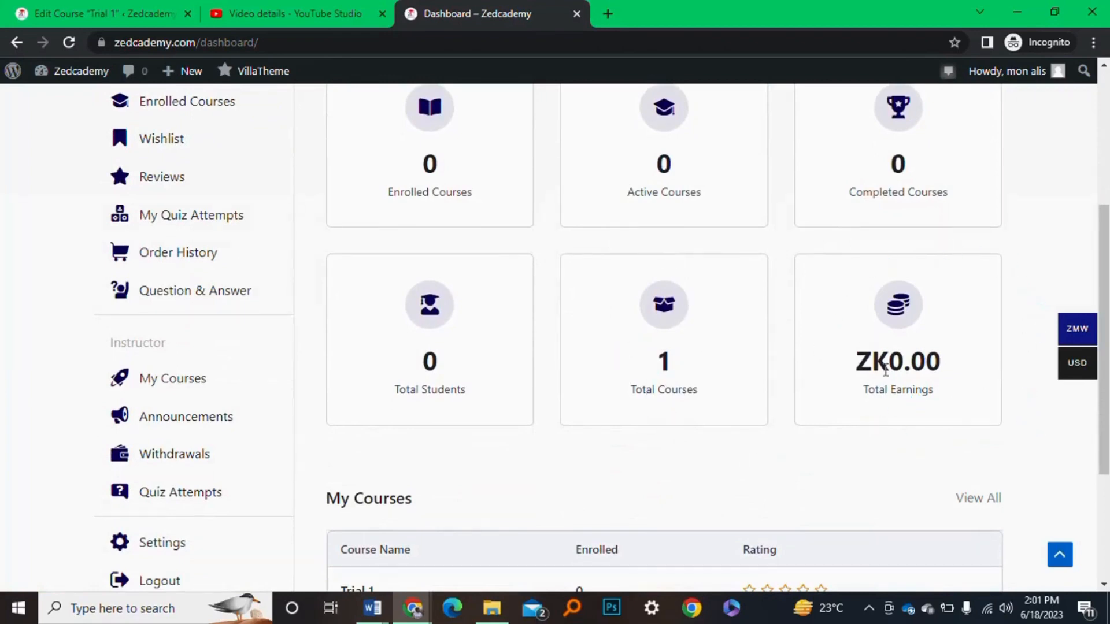
scroll(405, 500, "down", 2)
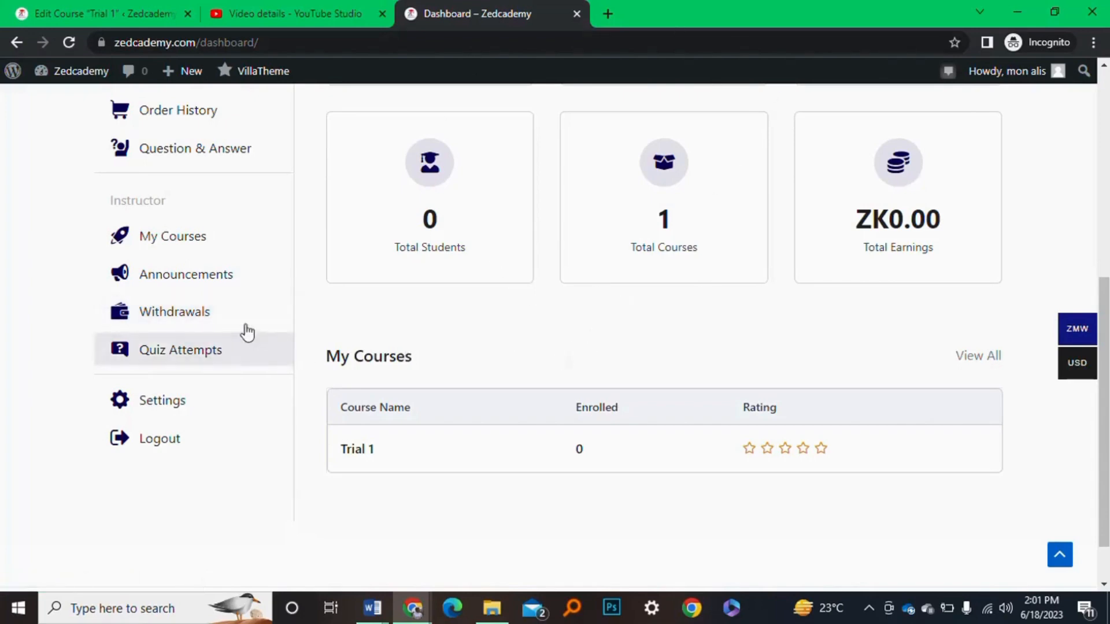
scroll(315, 248, "up", 7)
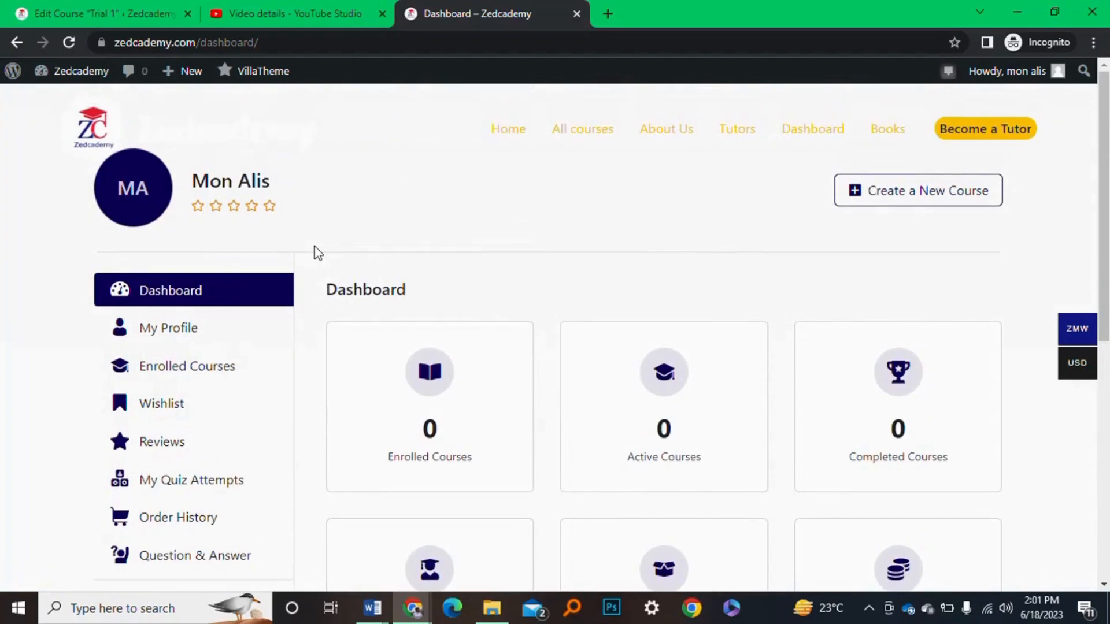
scroll(315, 247, "down", 3)
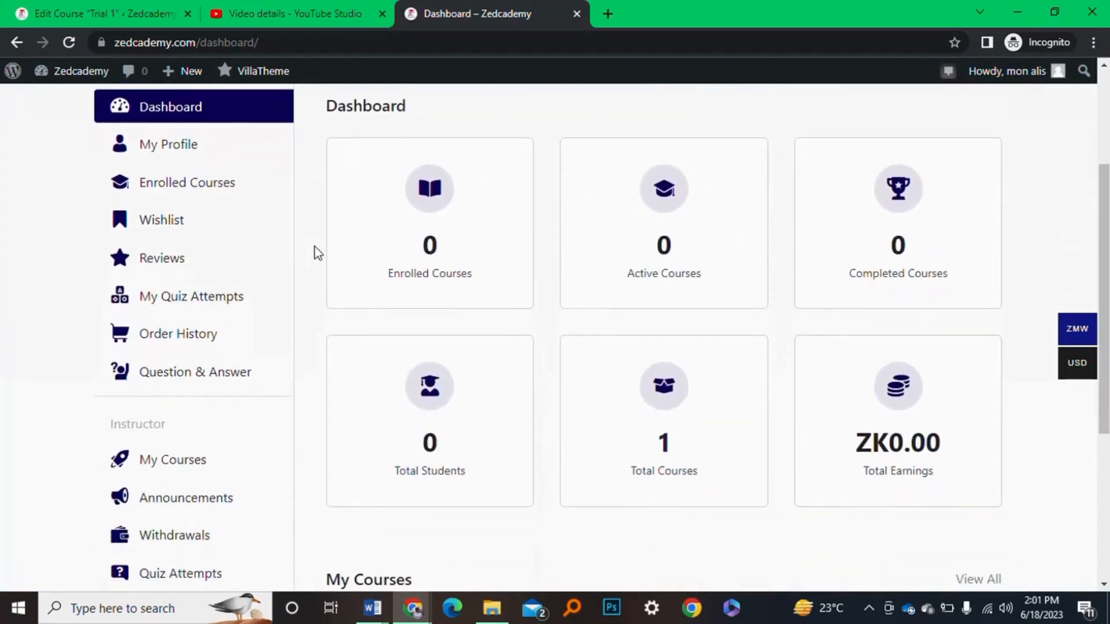
scroll(315, 246, "up", 1)
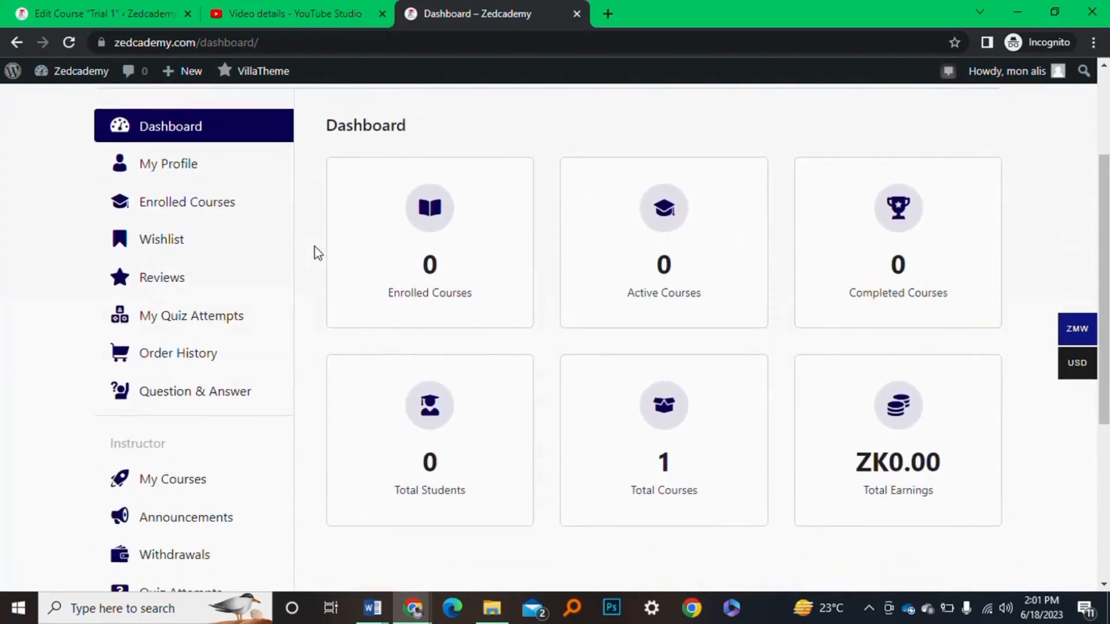
scroll(315, 246, "down", 4)
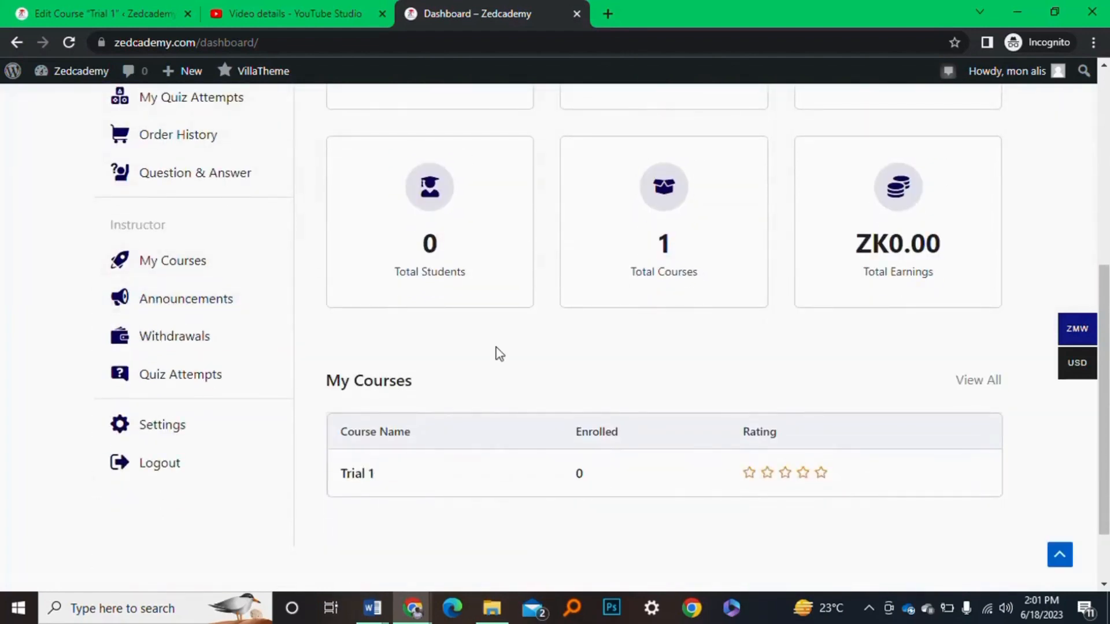
scroll(500, 354, "up", 7)
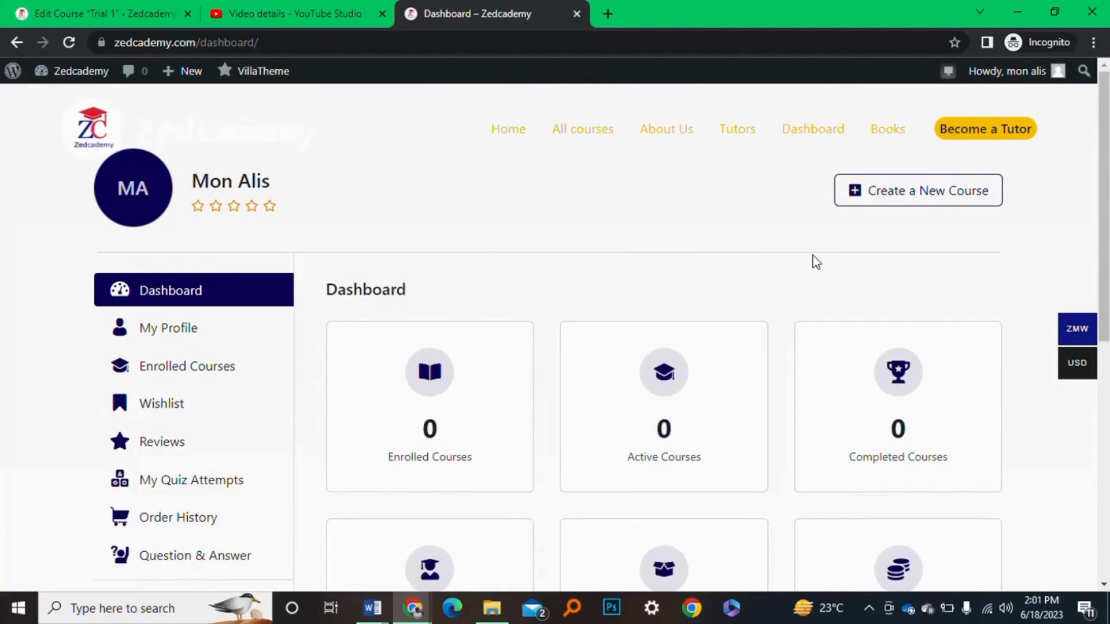
scroll(814, 261, "down", 2)
scroll(814, 260, "up", 2)
scroll(663, 287, "down", 2)
scroll(663, 288, "up", 2)
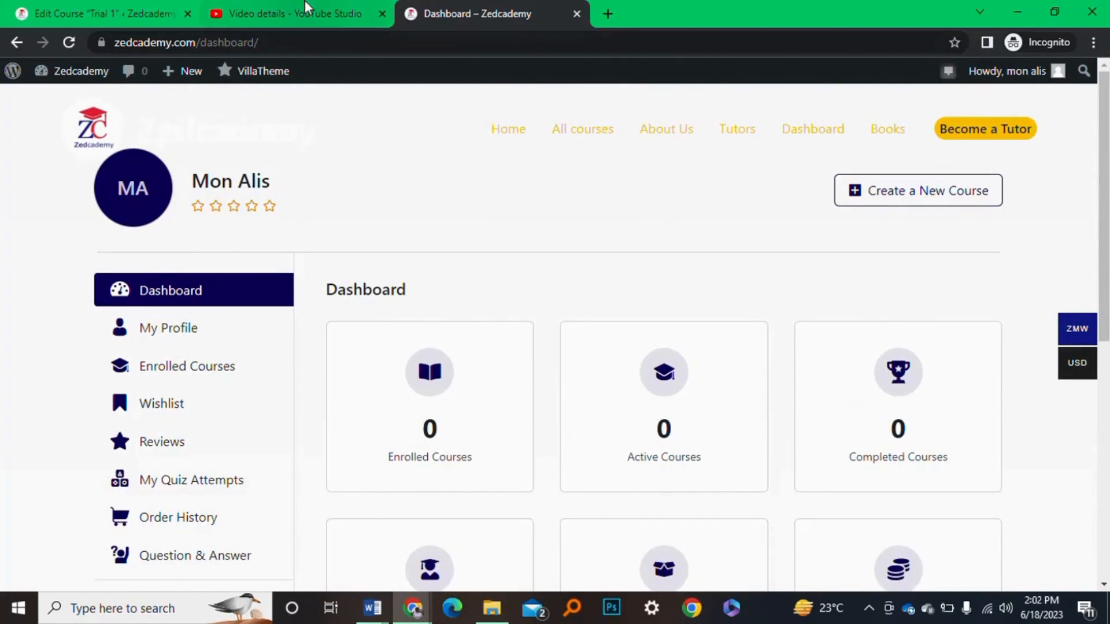
scroll(604, 233, "down", 7)
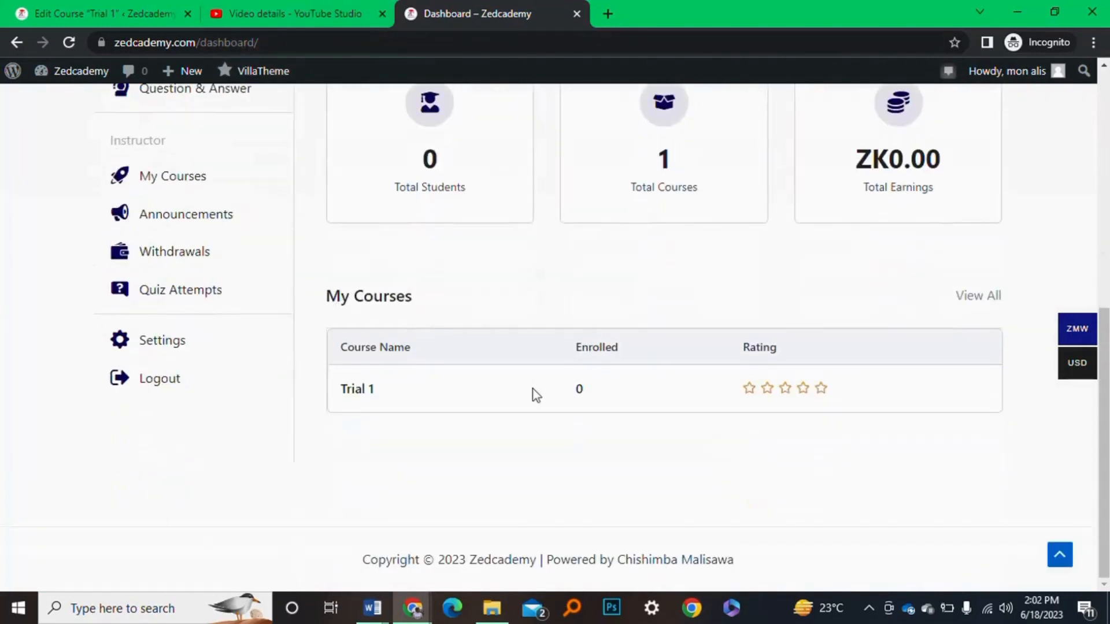
scroll(533, 389, "up", 7)
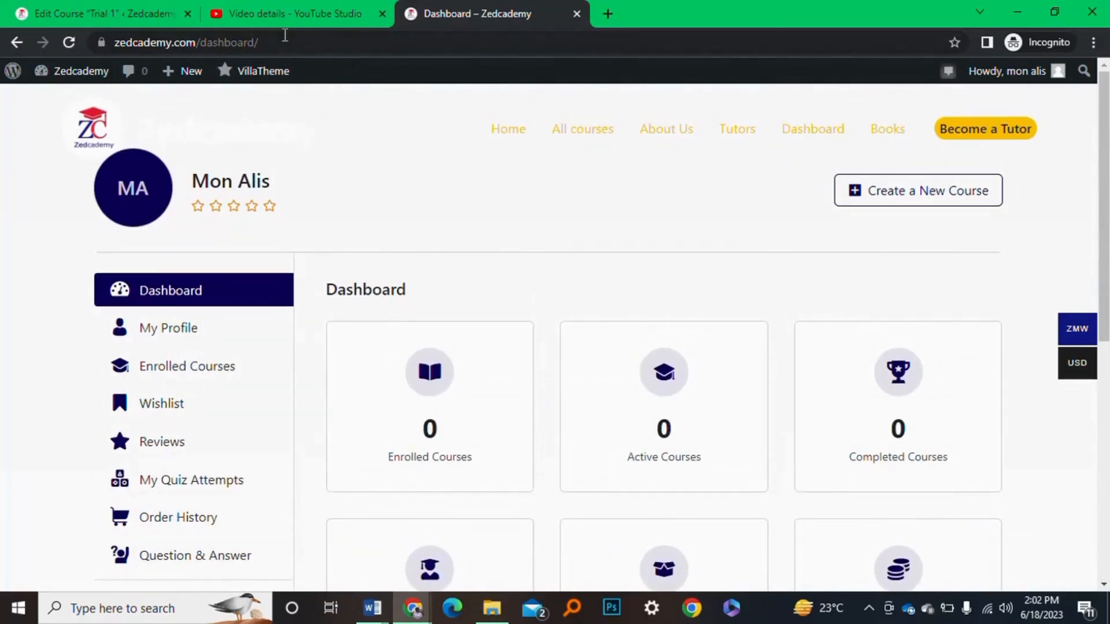
Go to the Zedcademy home page and scroll through Trending Courses and the K50 Books section
left_click(519, 130)
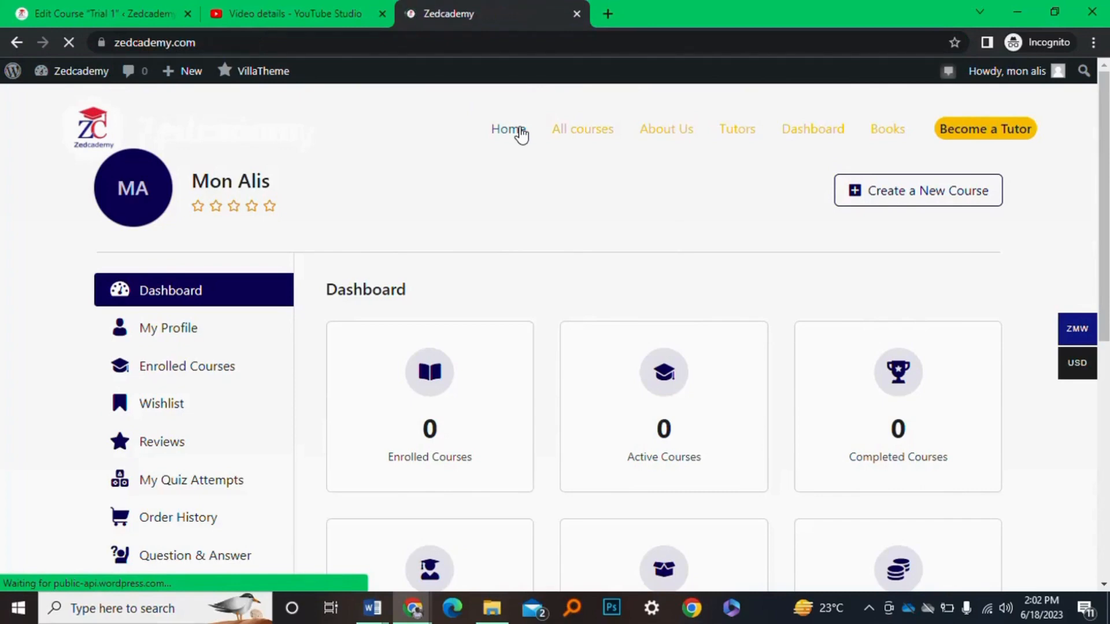
scroll(545, 344, "down", 10)
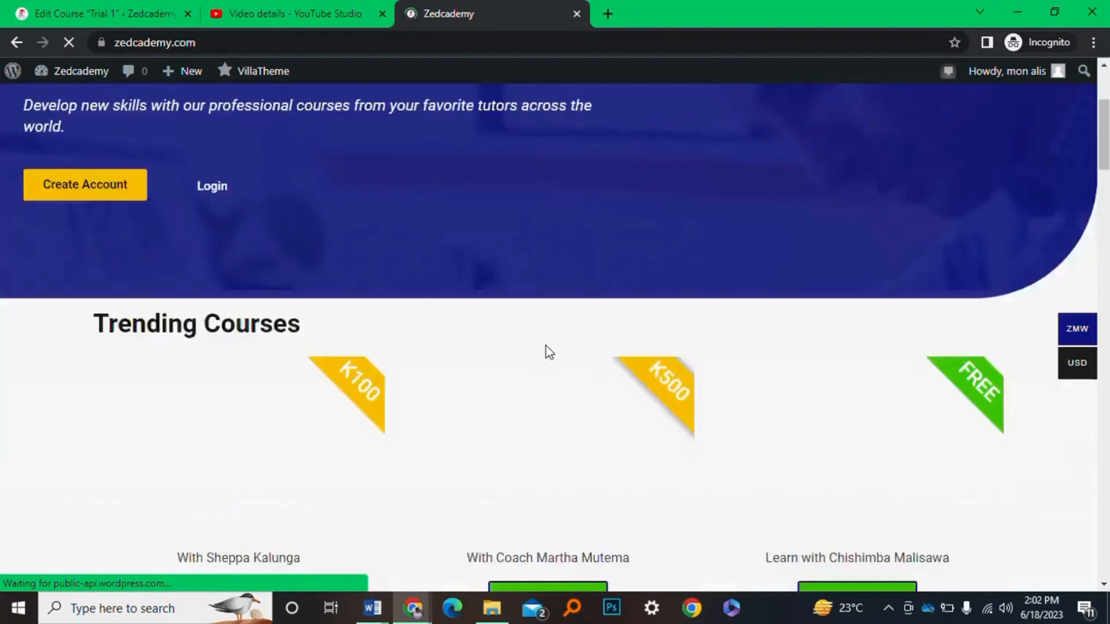
scroll(546, 347, "down", 15)
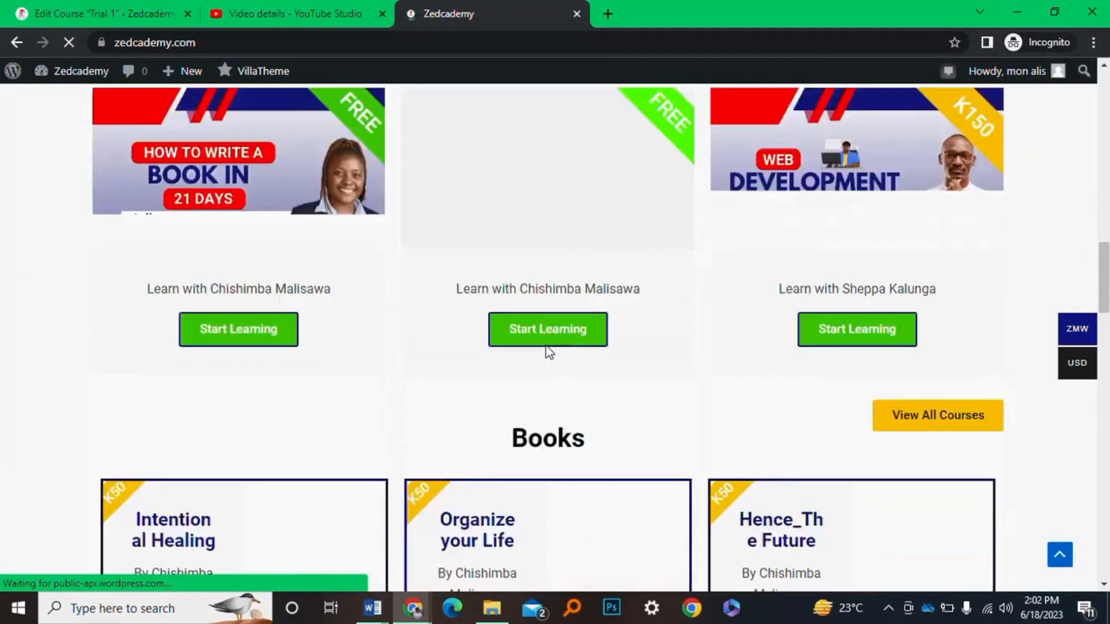
scroll(549, 352, "down", 1)
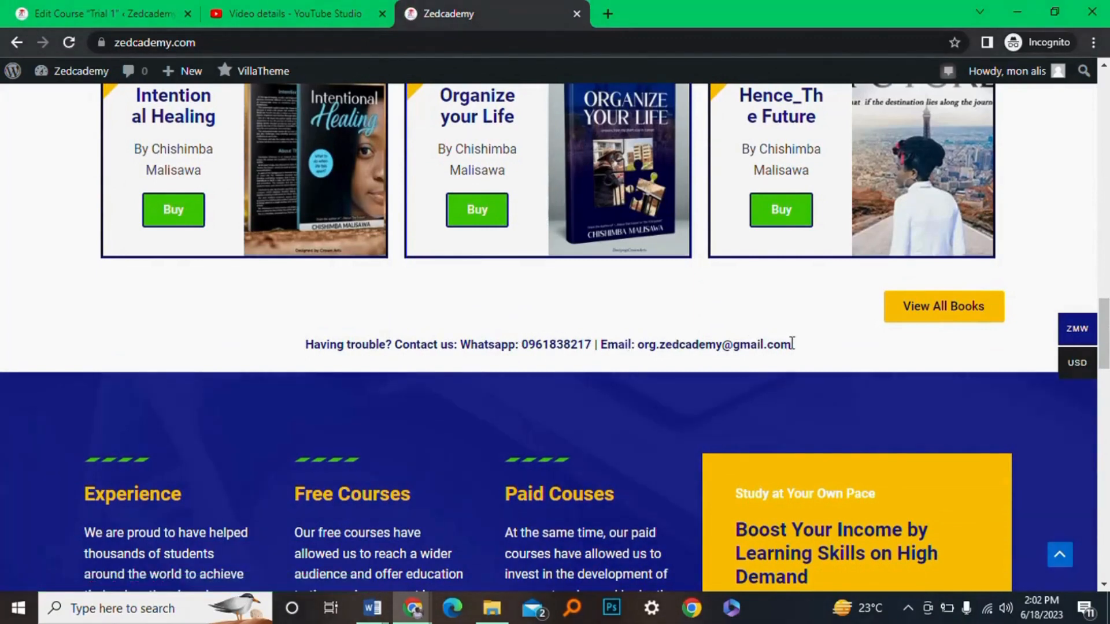
left_click_drag(792, 343, 641, 350)
left_click(275, 364)
scroll(199, 301, "down", 3)
scroll(200, 301, "up", 6)
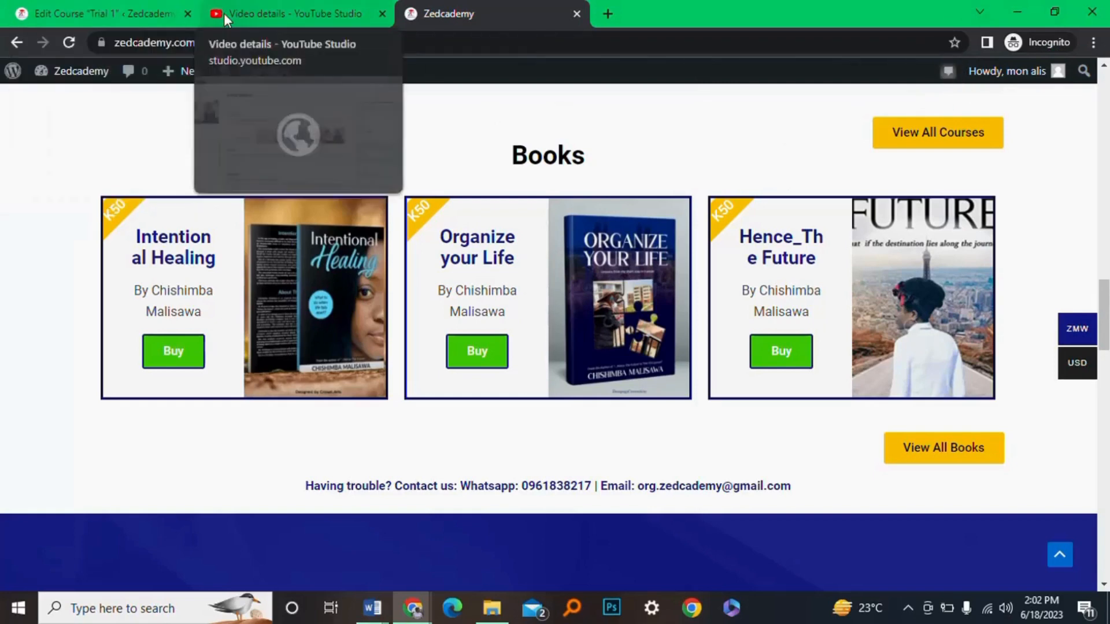
Glance at the YouTube Studio tab, then return to the Zedcademy home page
left_click(224, 13)
left_click(410, 18)
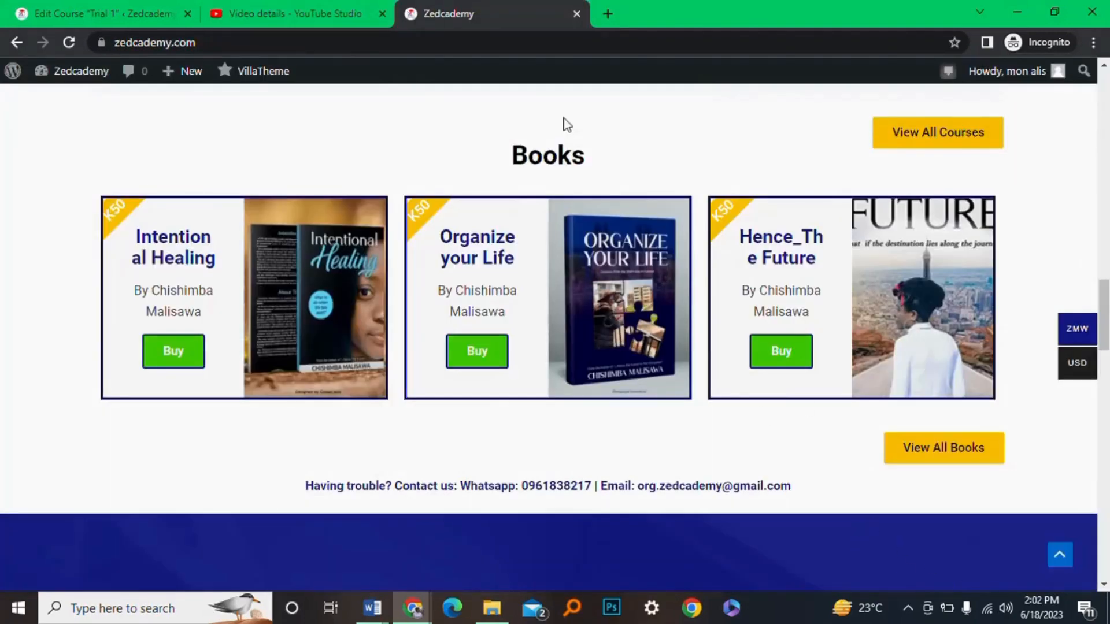
left_click(908, 611)
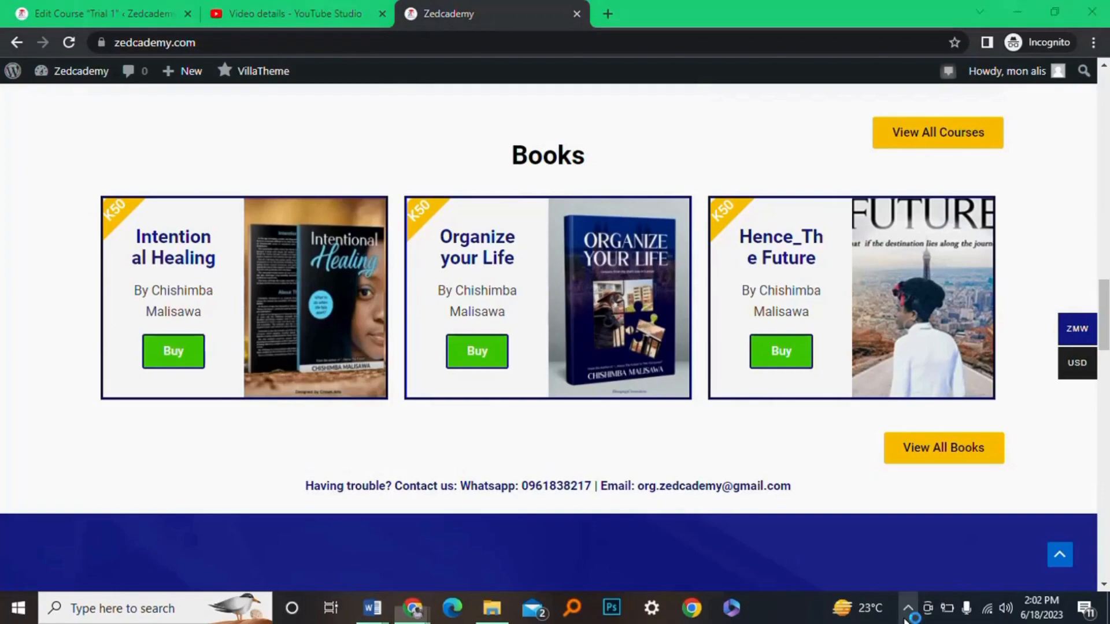